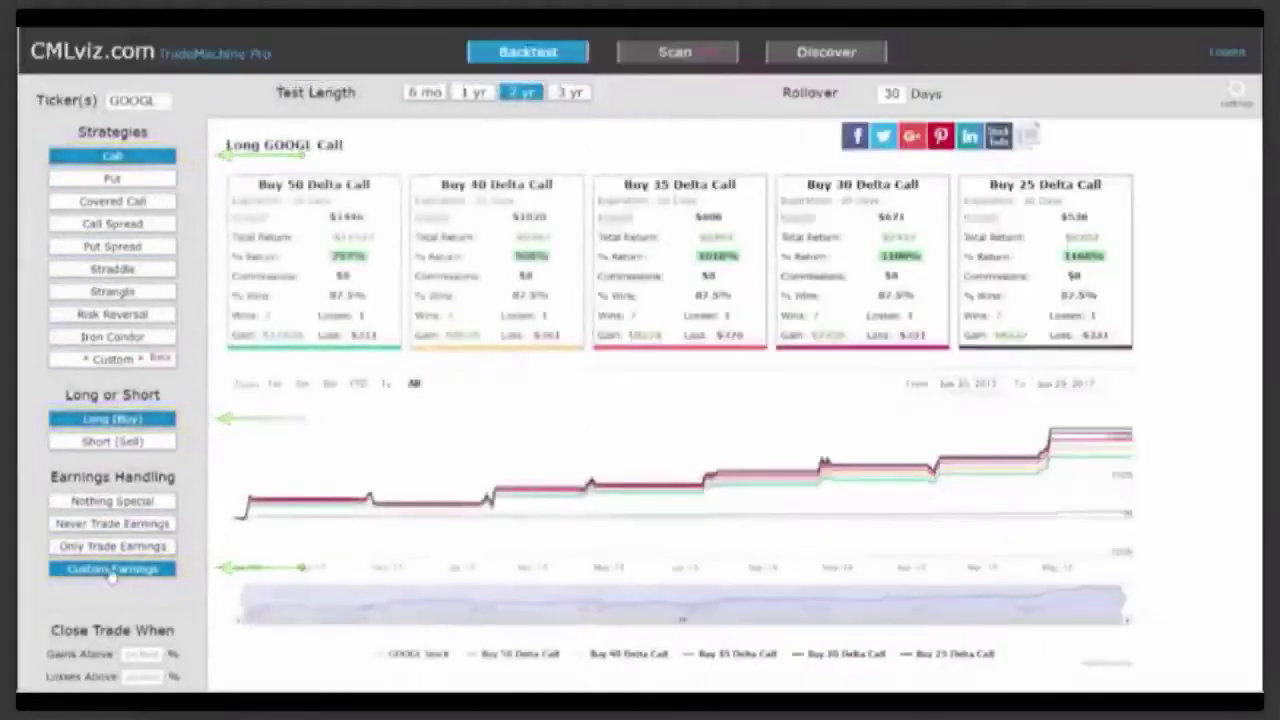
Use custom earnings handling for the long call backtest and add FB, AAPL, AMZN and NFLX to the tickers beside GOOGL
click(112, 569)
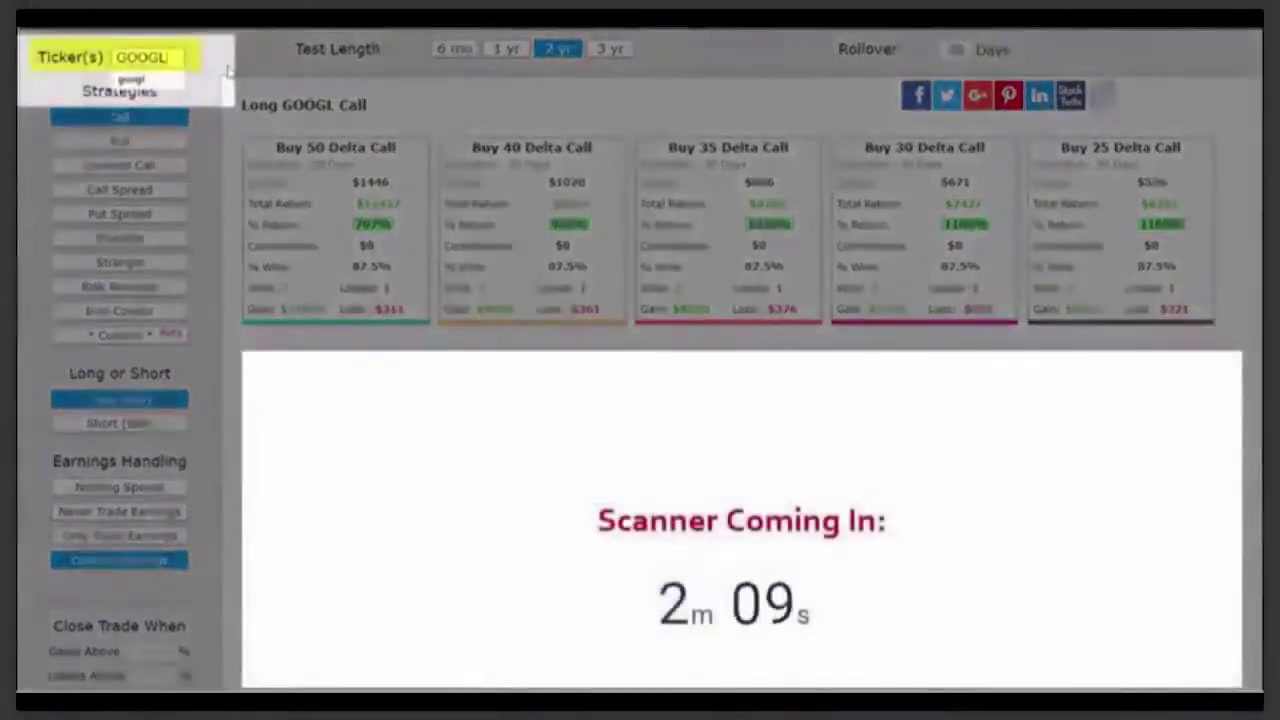
text(, FB,AAPL,AMZN, NFLX)
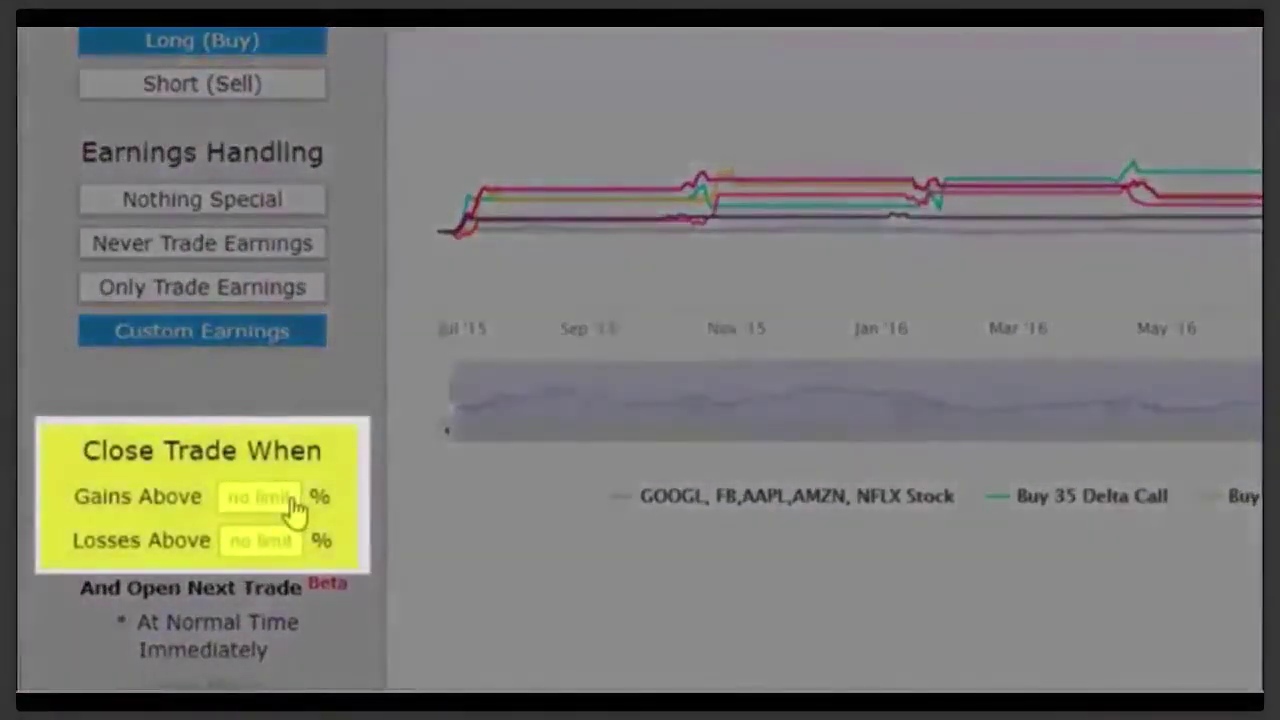
Set the trades to close when gains exceed 30% or losses exceed 30%
click(295, 508)
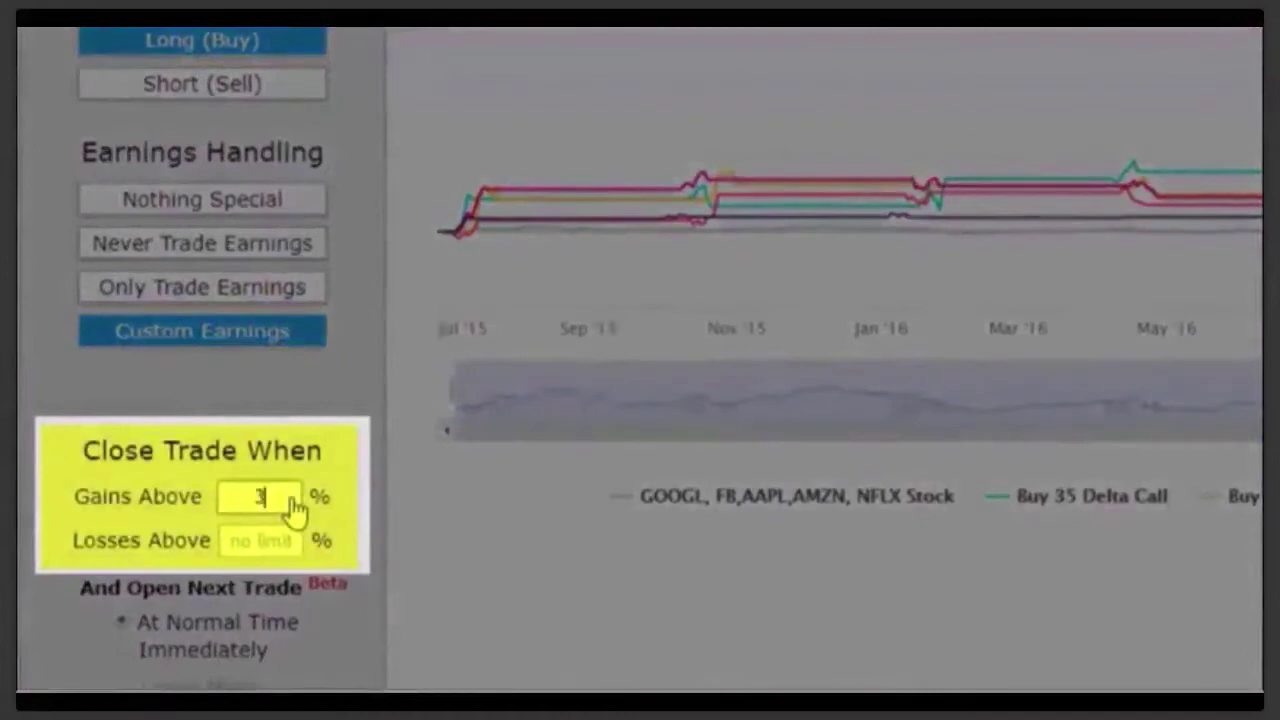
text(30)
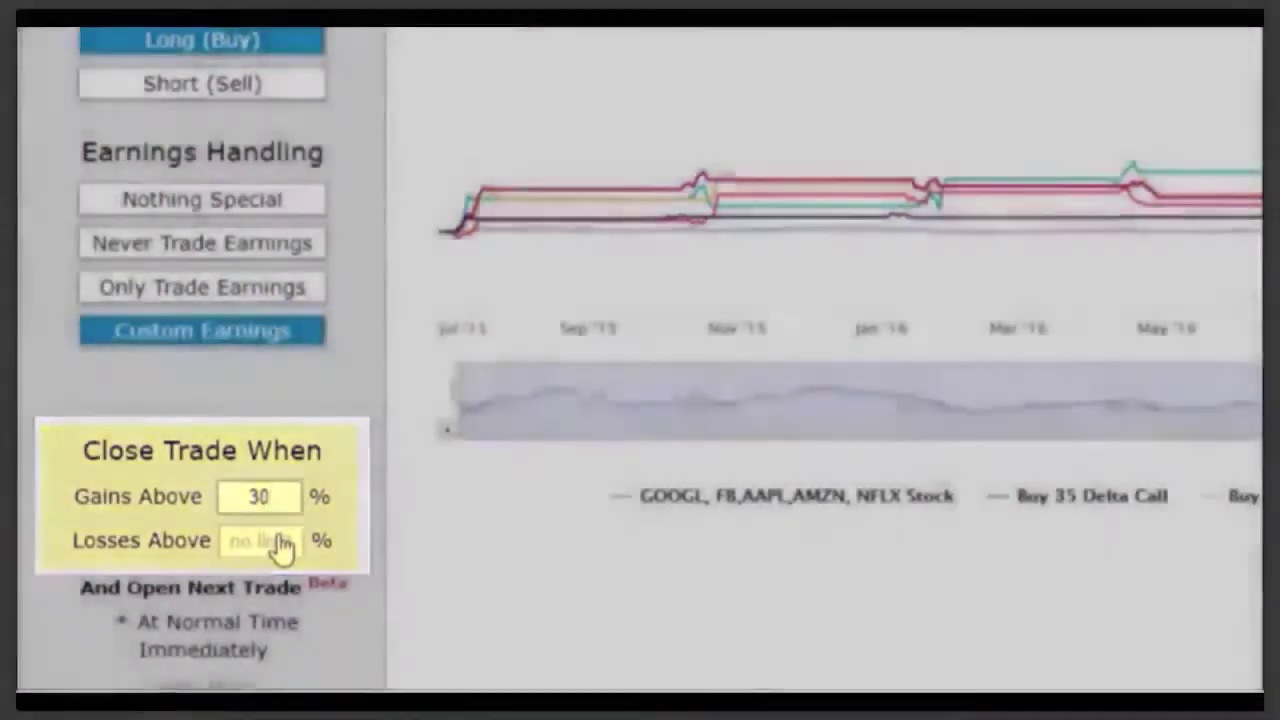
click(283, 546)
text(30)
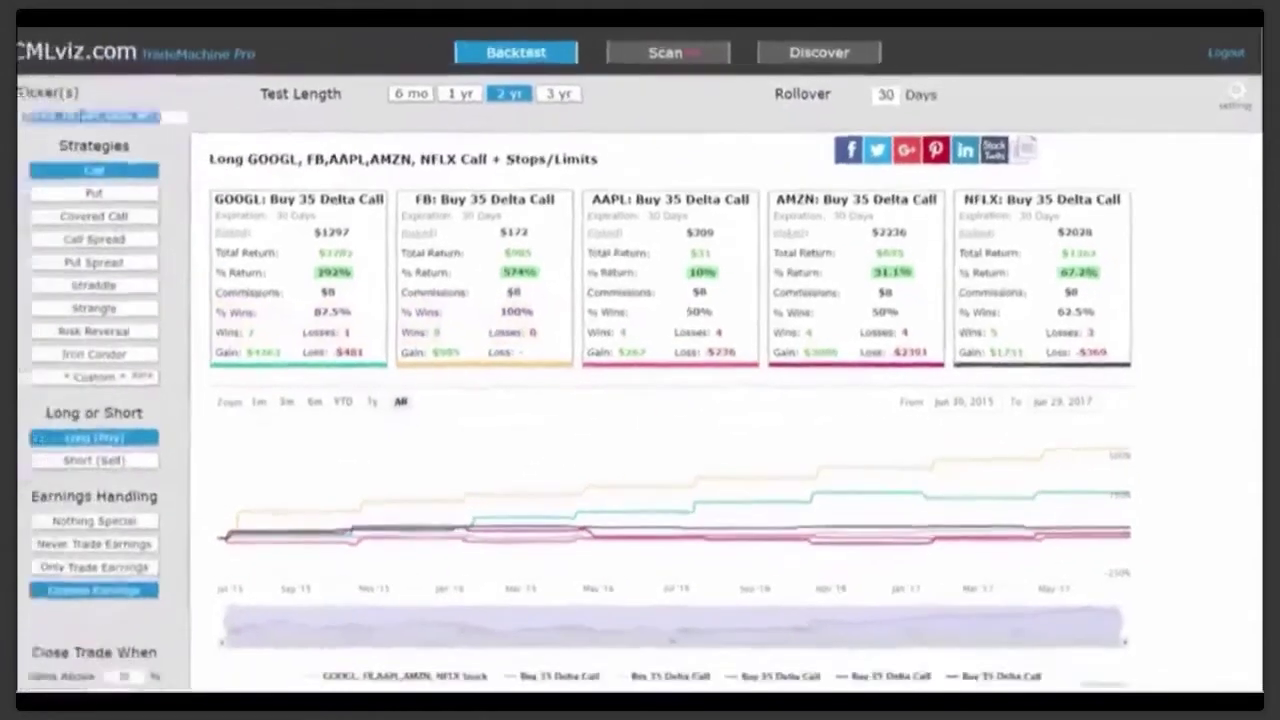
Remove AAPL, AMZN and NFLX from the backtest tickers, keeping GOOGL and FB
double_click(108, 115)
key(BackSpace)
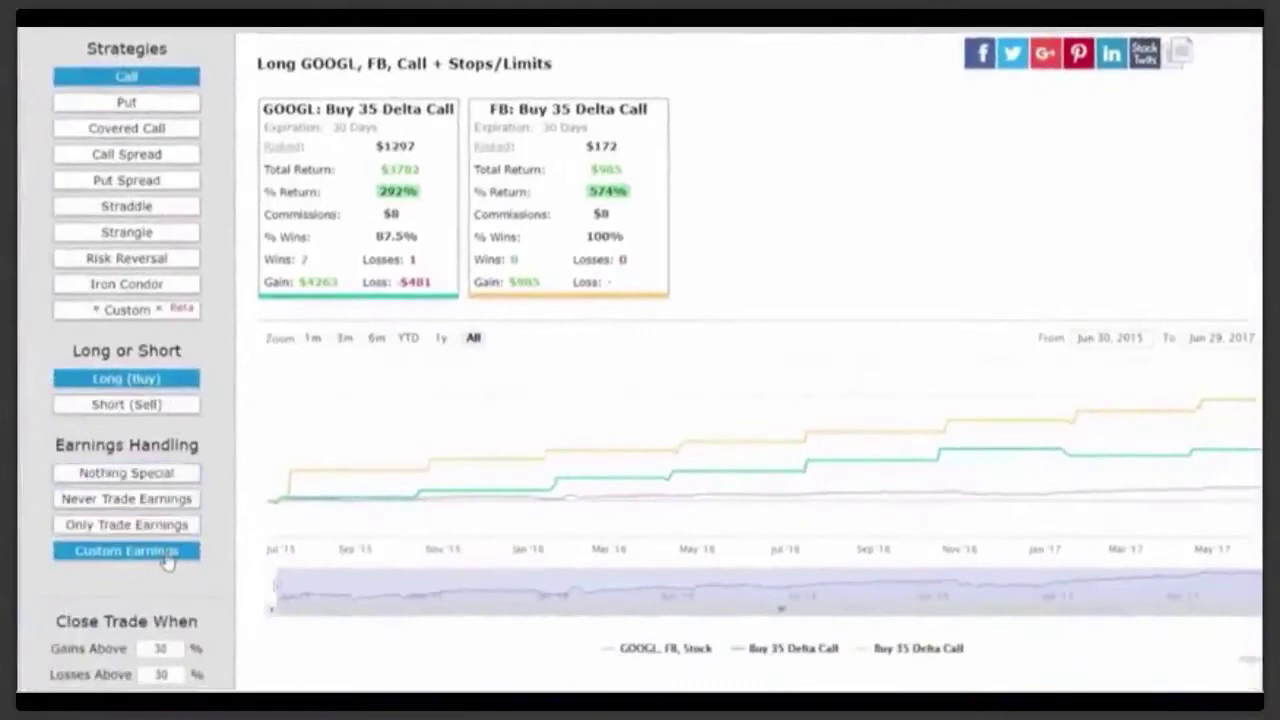
Set custom earnings handling to open positions after earnings and close them 15 days before earnings, and save it
click(168, 553)
click(750, 194)
double_click(843, 242)
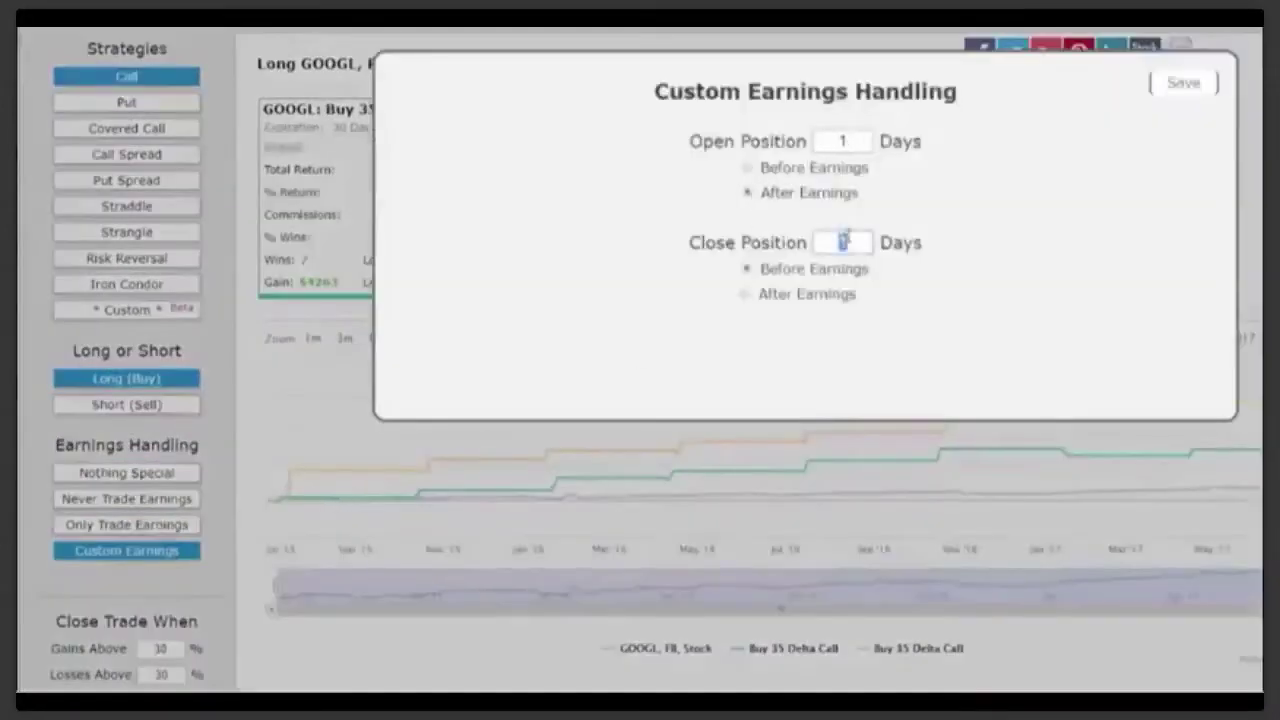
text(15)
click(1180, 86)
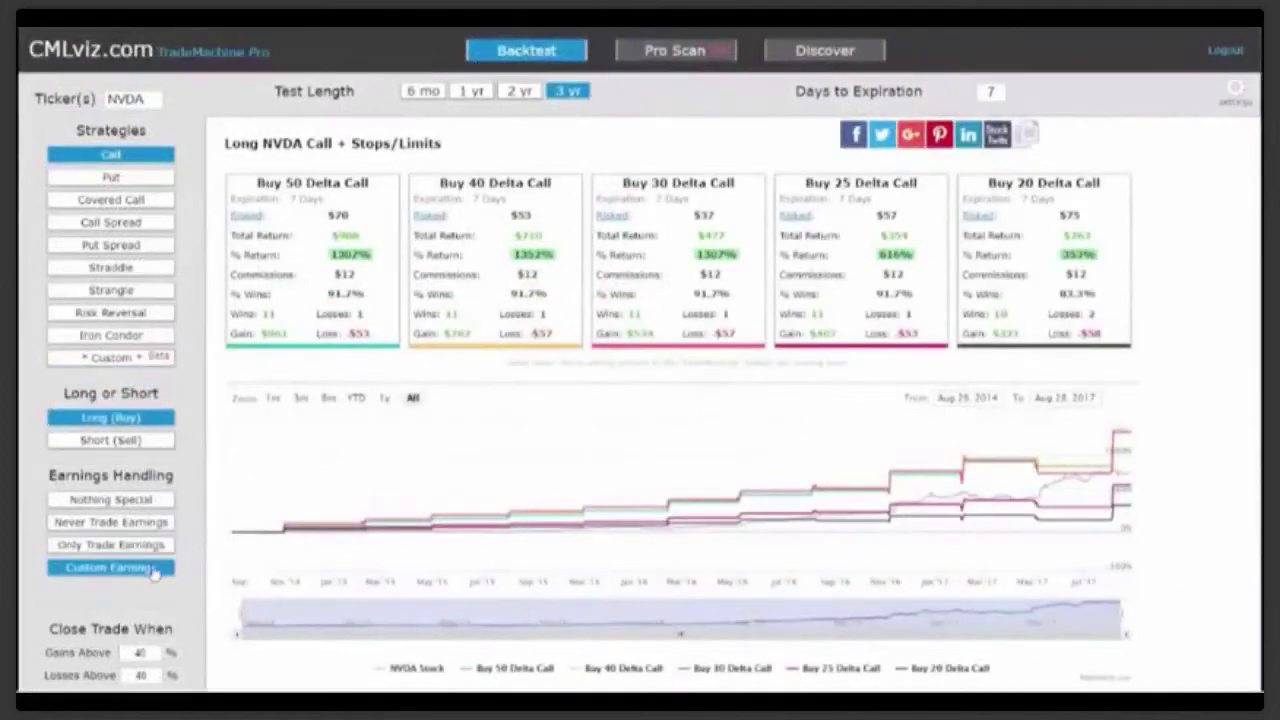
Review the position opening and closing timing in the NVDA backtest's custom earnings handling, and save it as is
click(155, 568)
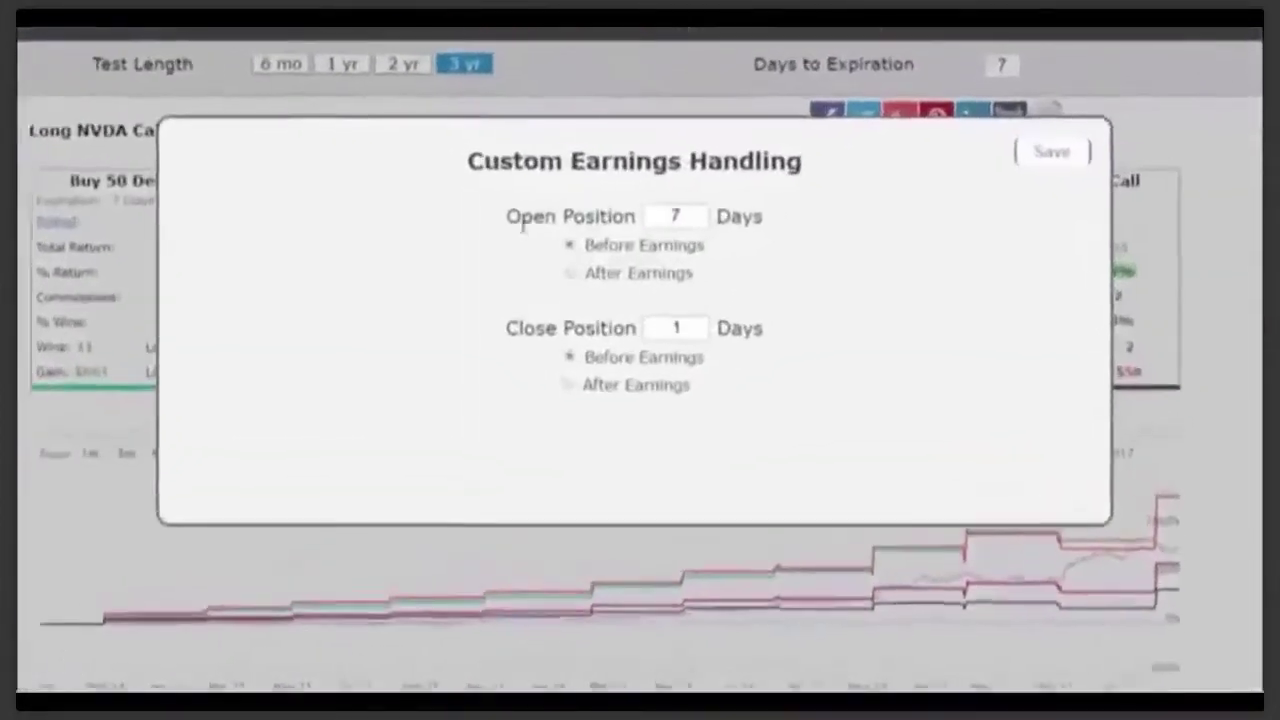
click(645, 218)
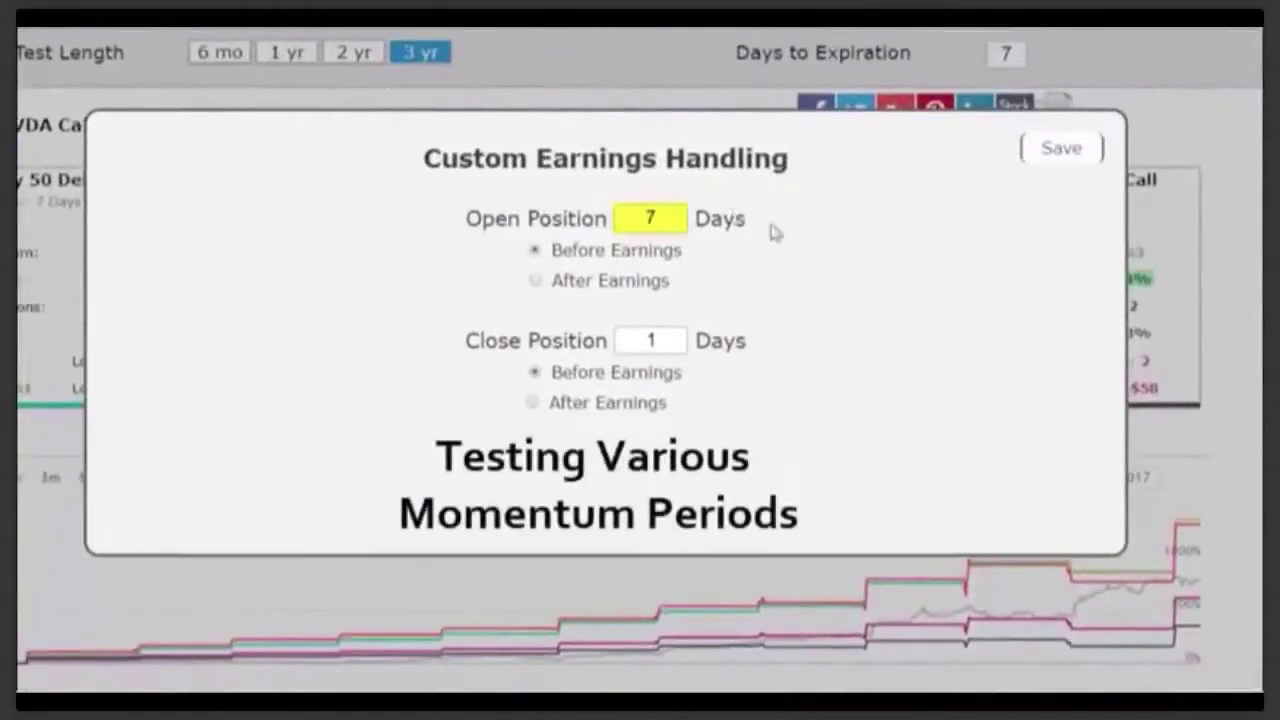
click(436, 245)
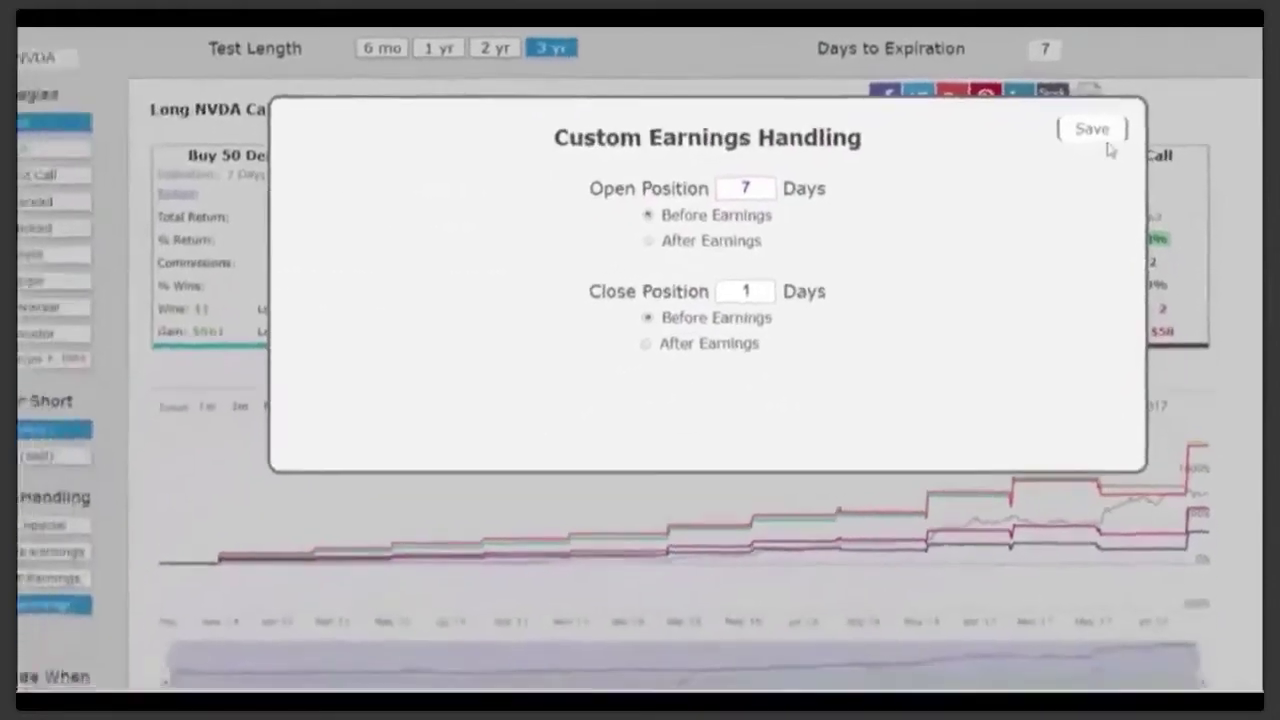
click(1104, 135)
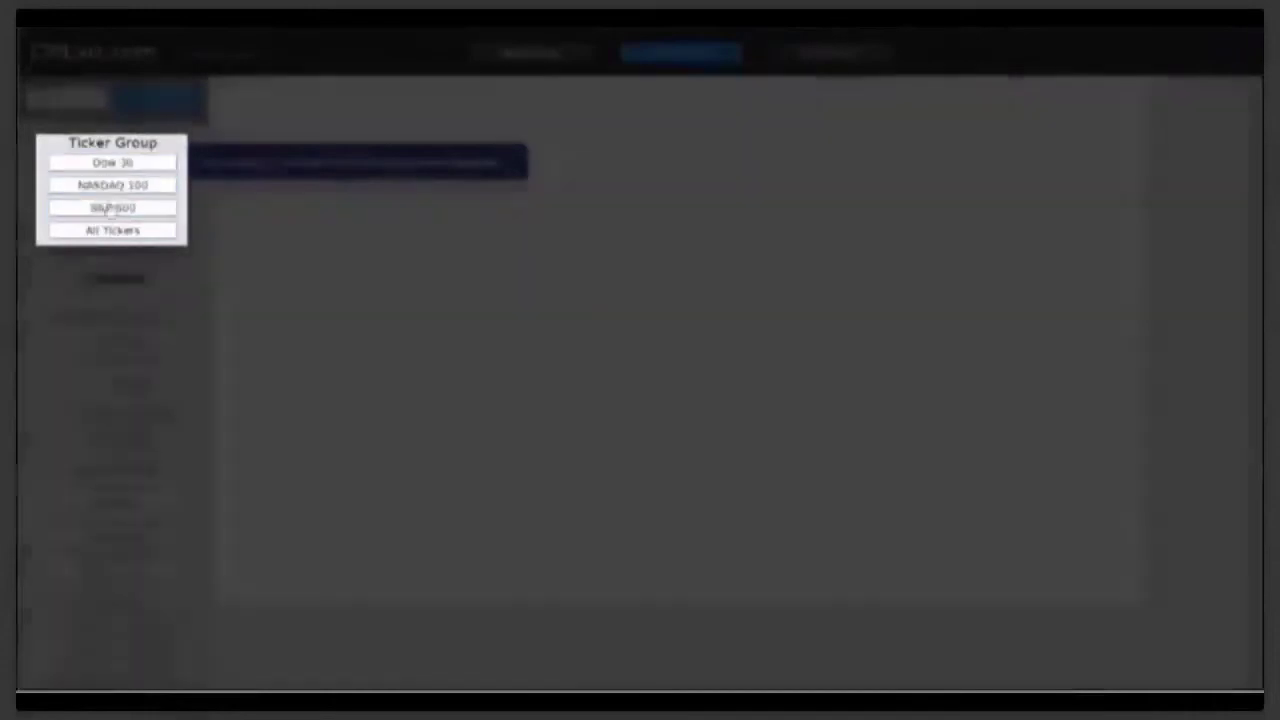
Scan the S&P 500 for the 14 Days Pre, Long Call strategy and sort the results by total back-test return
click(112, 207)
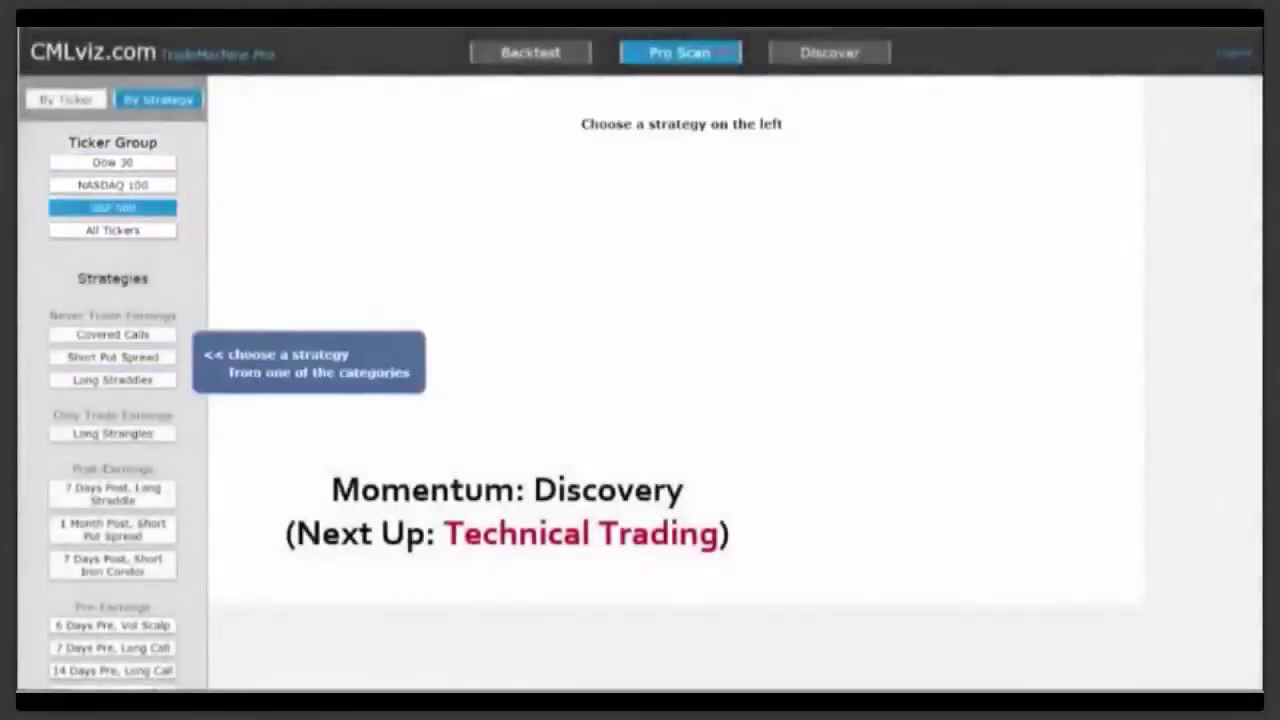
scroll(75, 503, down, 2)
drag(75, 503, 174, 497)
click(221, 483)
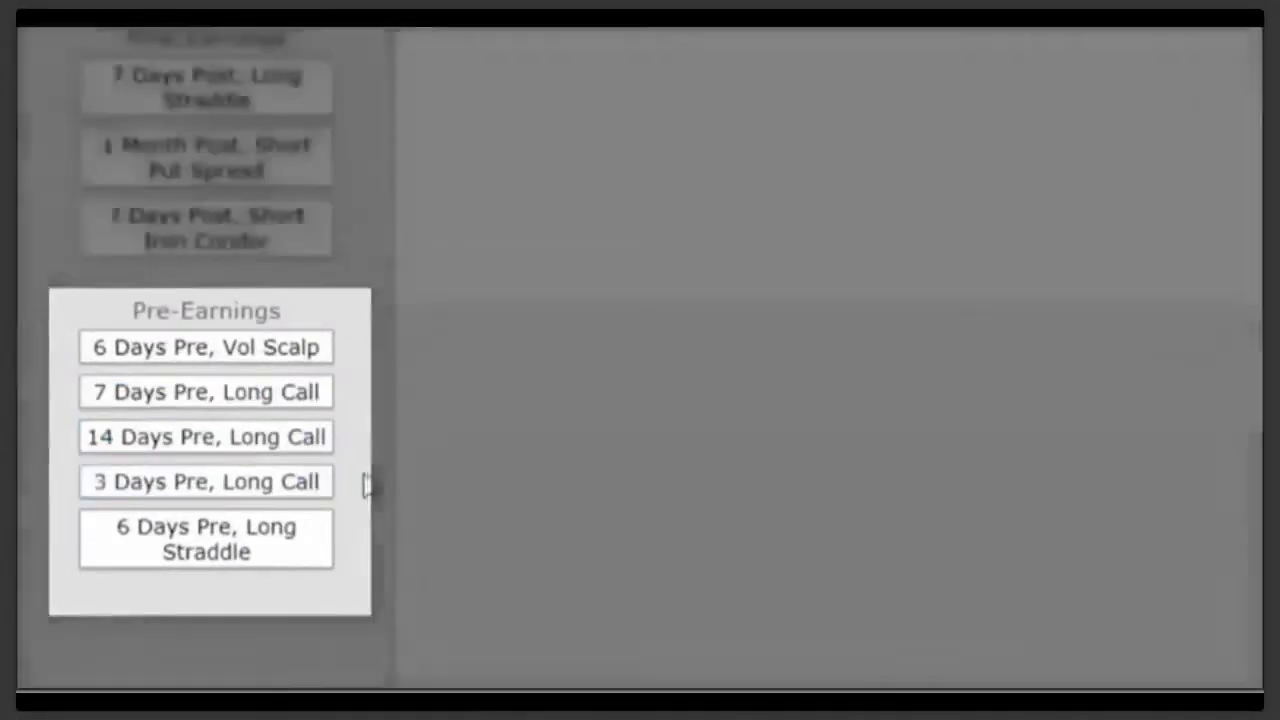
click(286, 440)
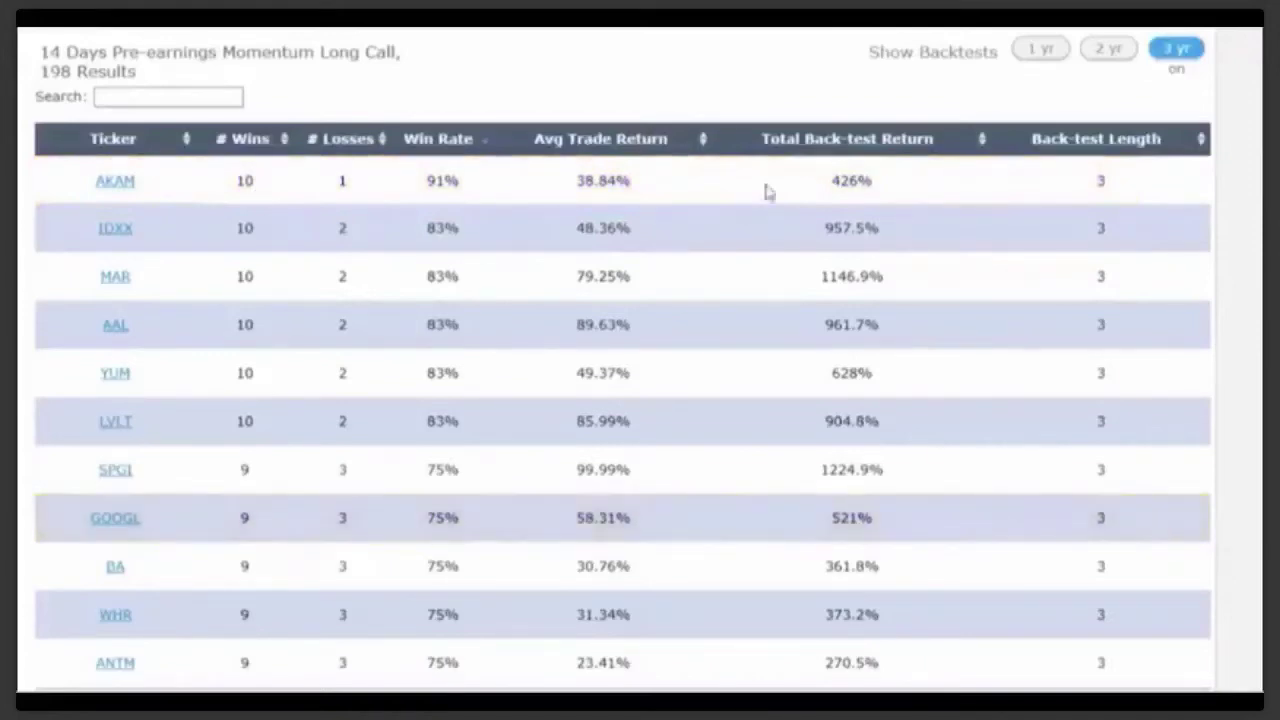
click(983, 143)
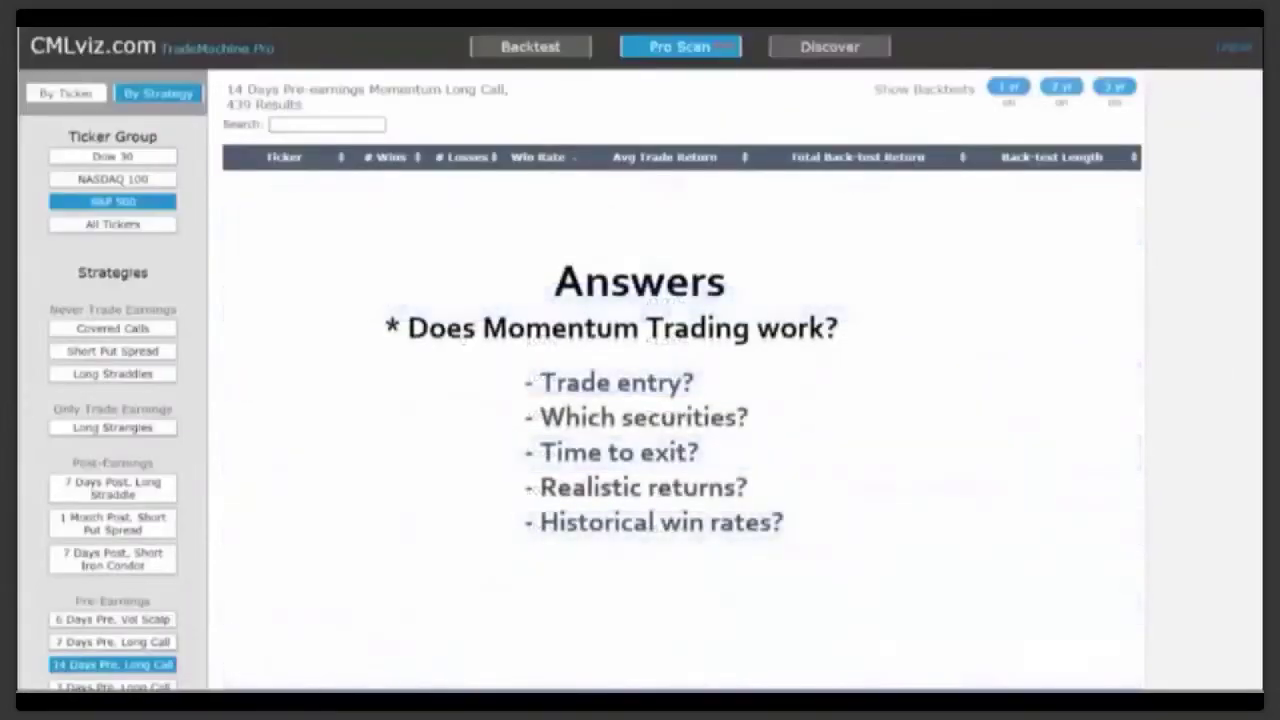
Scan the NASDAQ 100 for the 7 Days Pre, Long Call strategy, showing only the 3-year backtests
click(113, 643)
click(1008, 87)
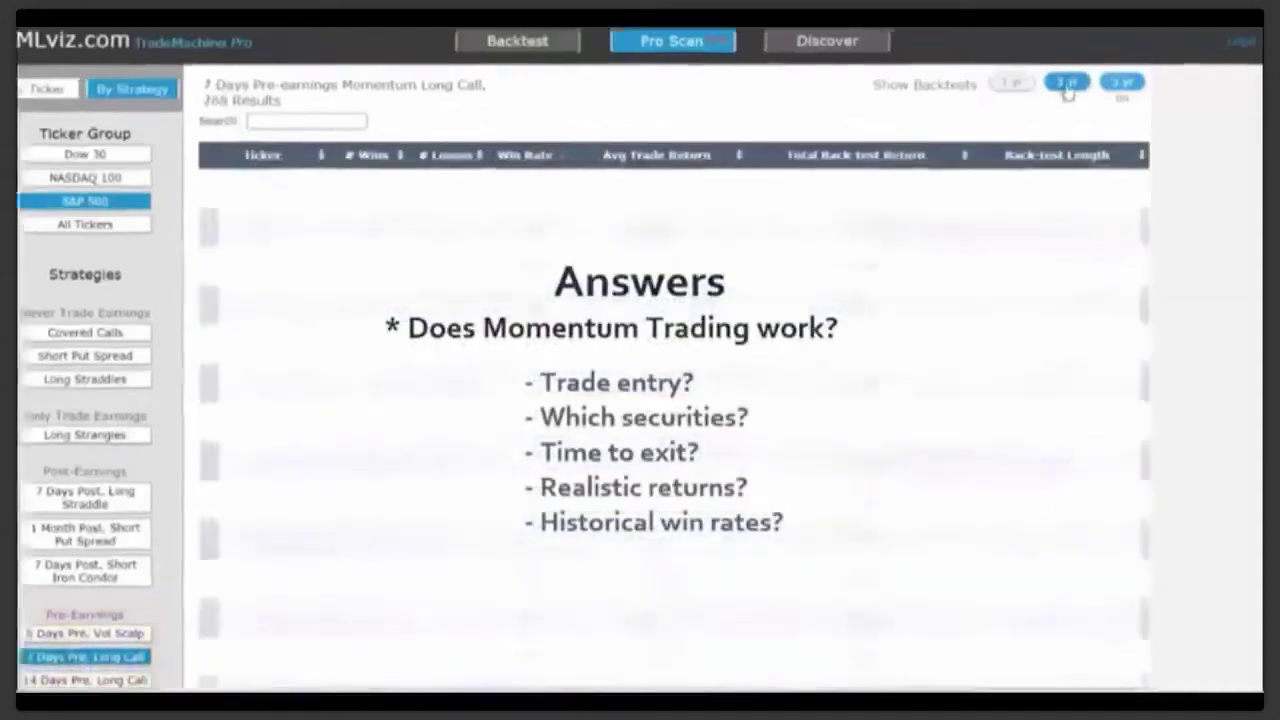
click(1061, 87)
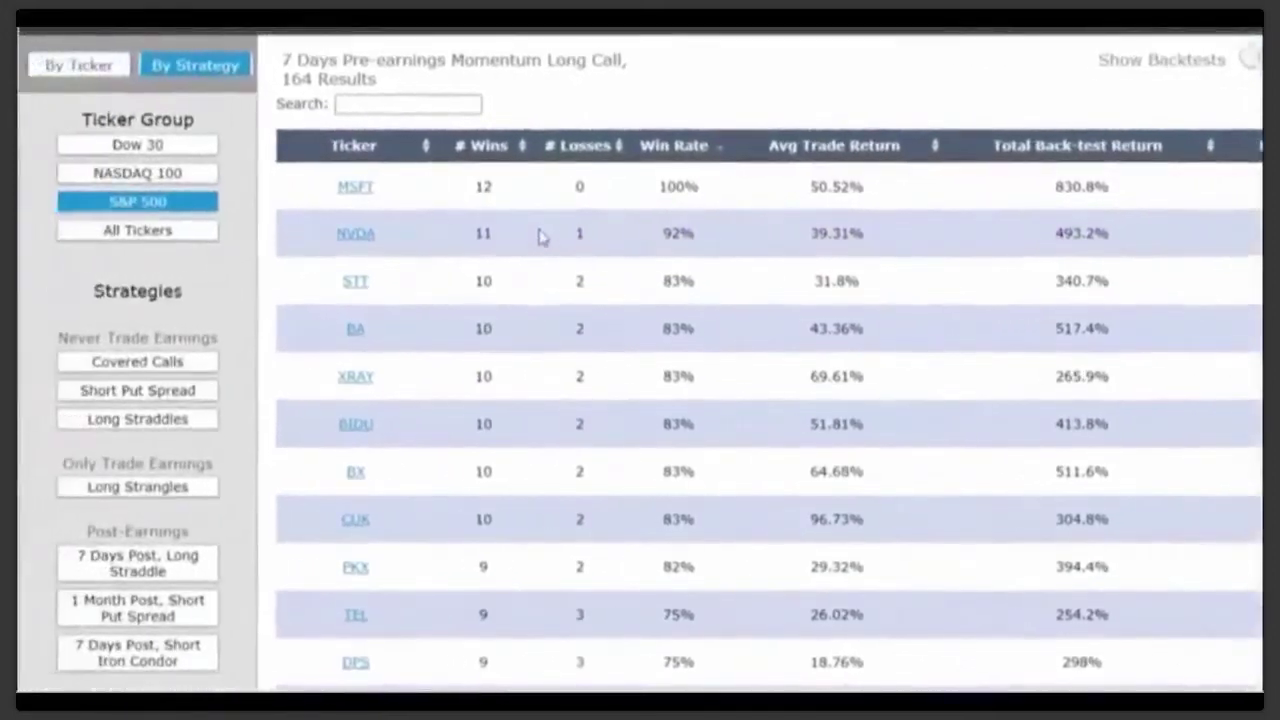
click(132, 175)
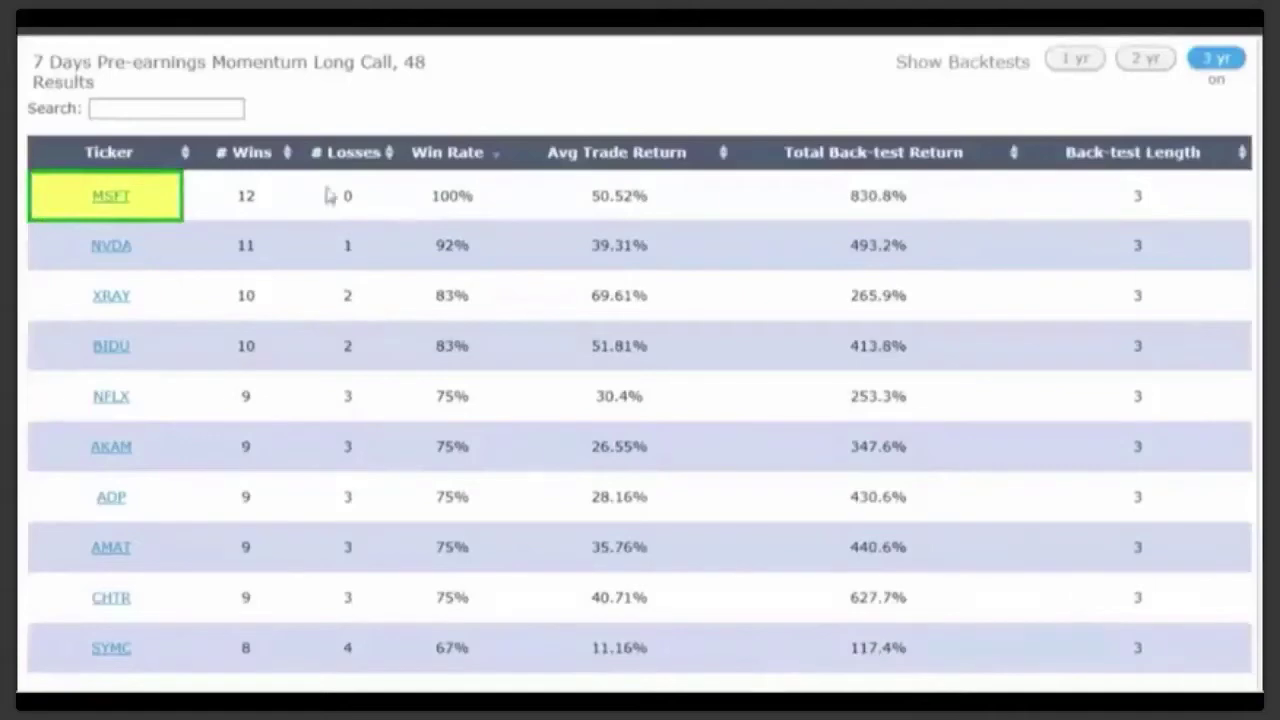
Open the MSFT backtest from the scan results and examine its returns
click(114, 204)
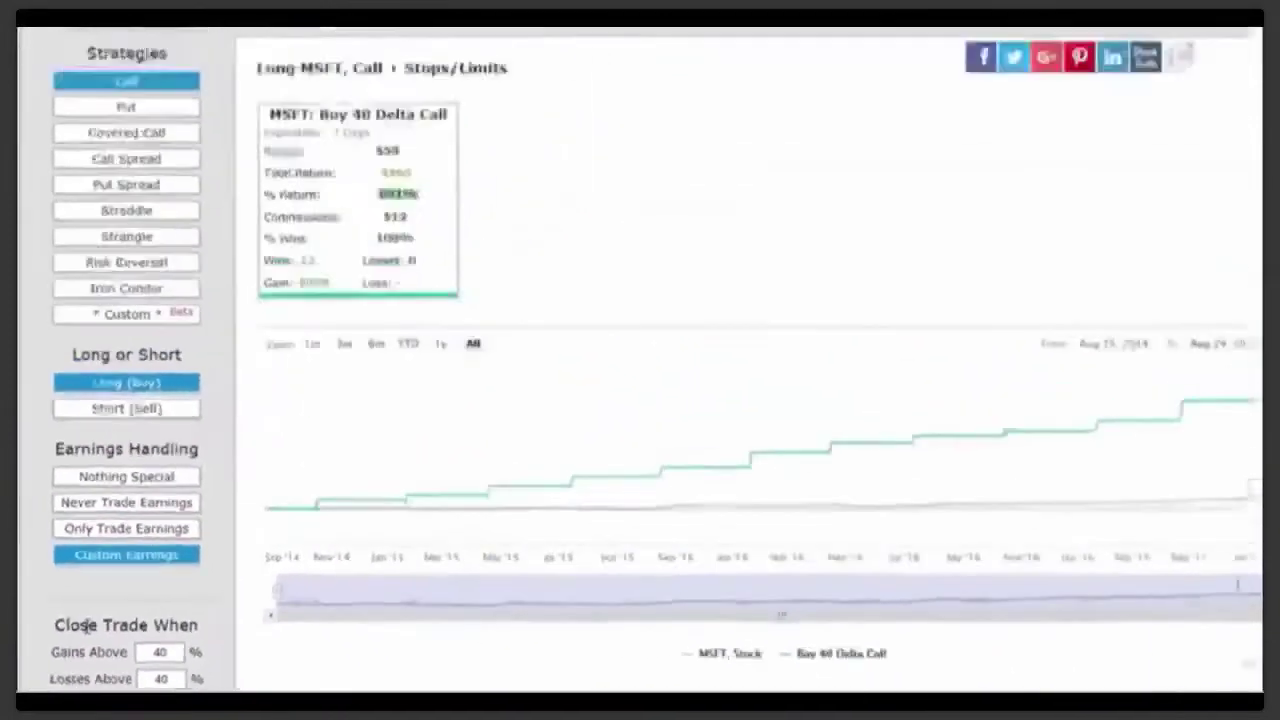
click(285, 355)
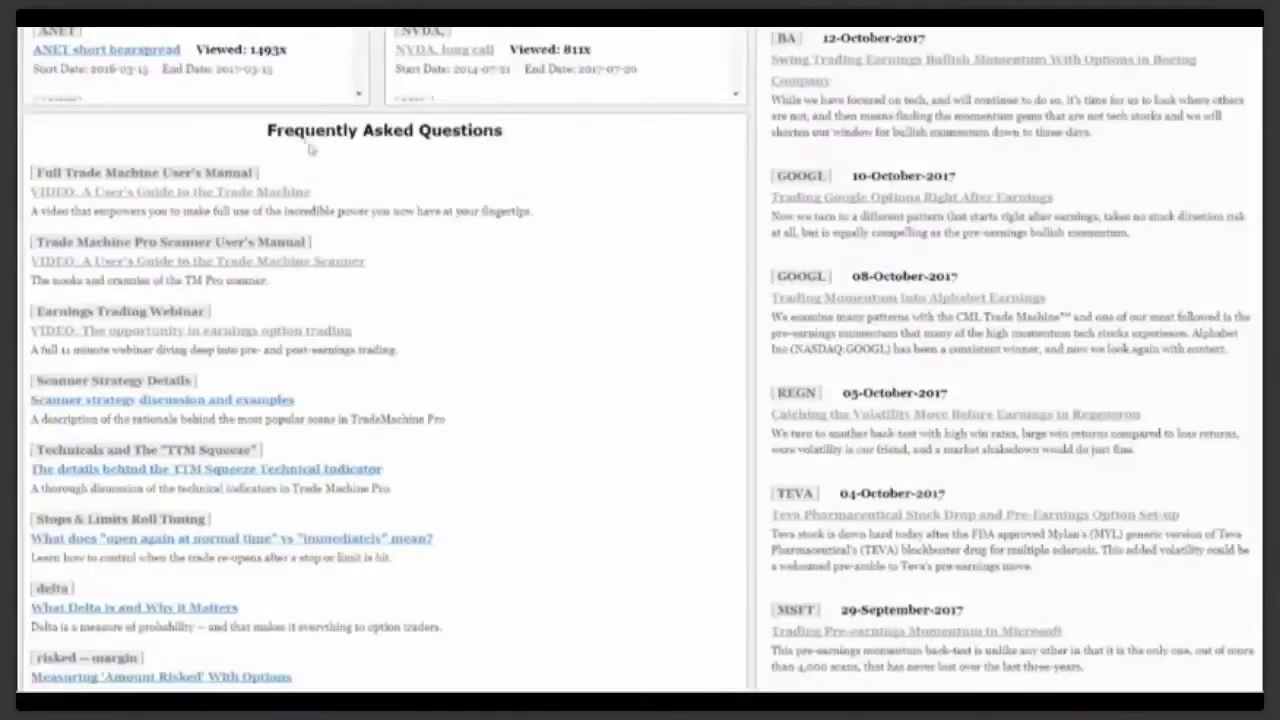
Open the FAQ article on the TTM Squeeze technical indicator and read through its explanation
click(199, 474)
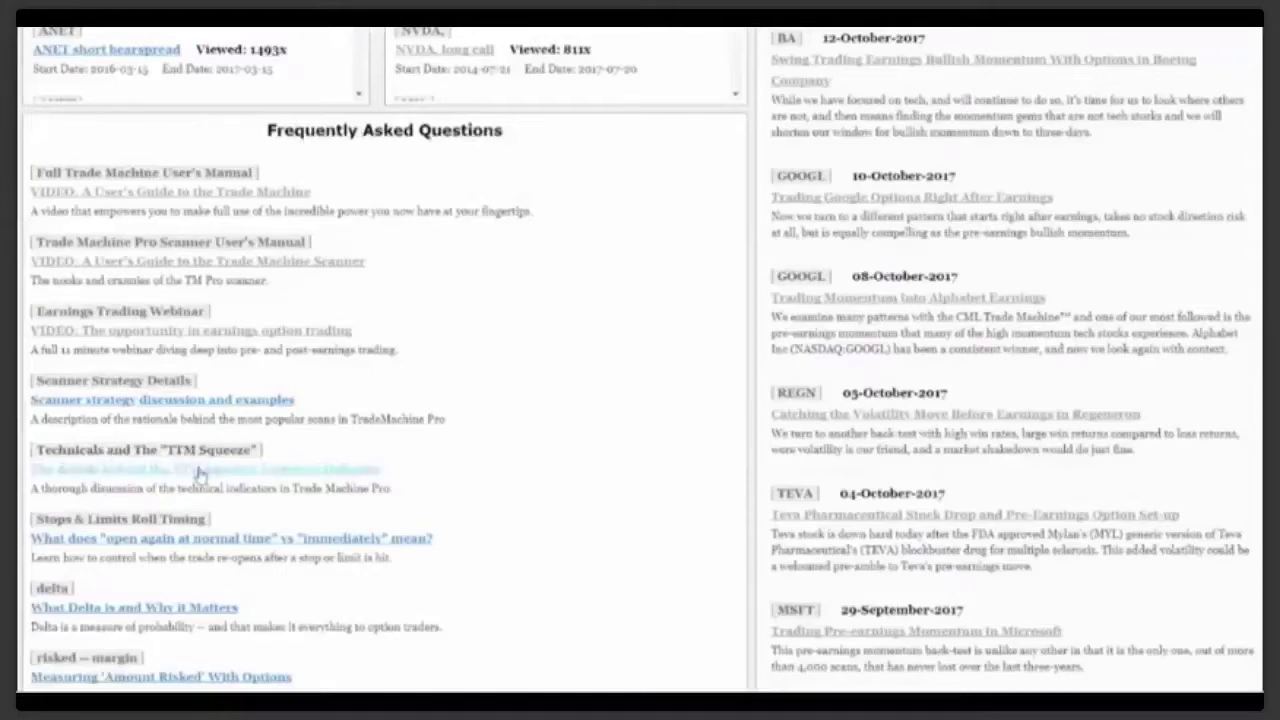
scroll(866, 300, down, 3)
scroll(868, 303, down, 10)
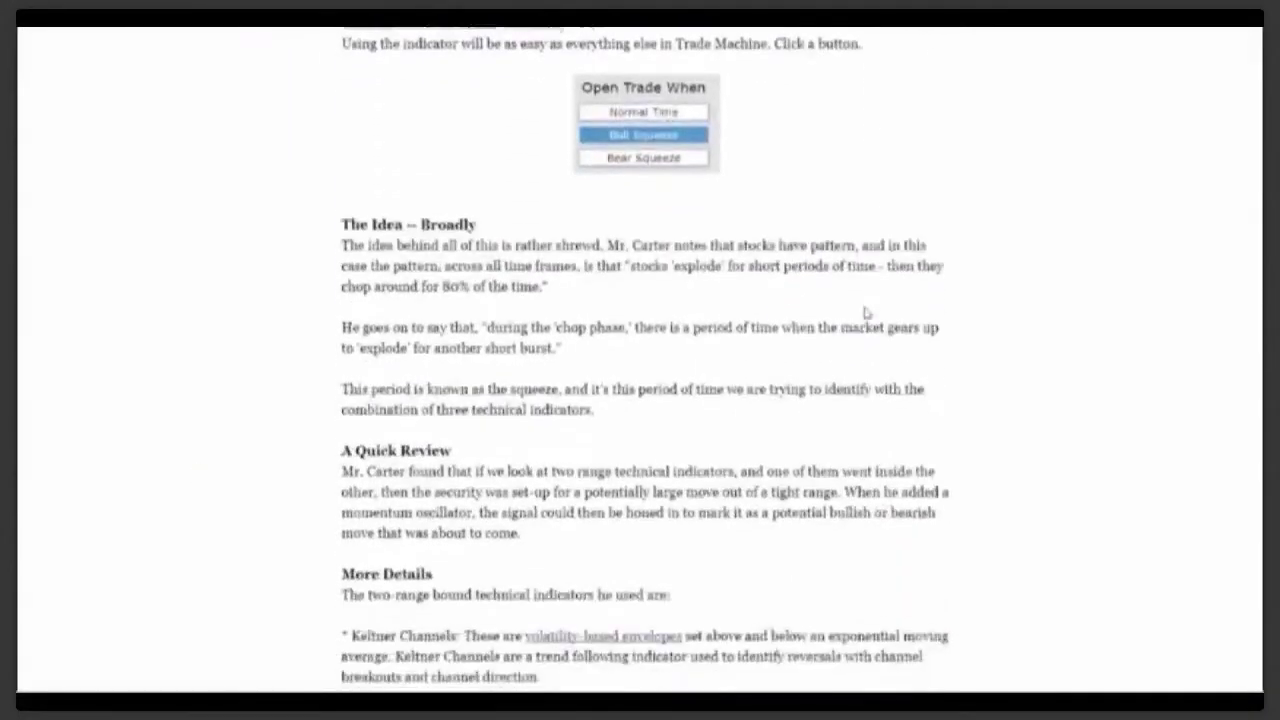
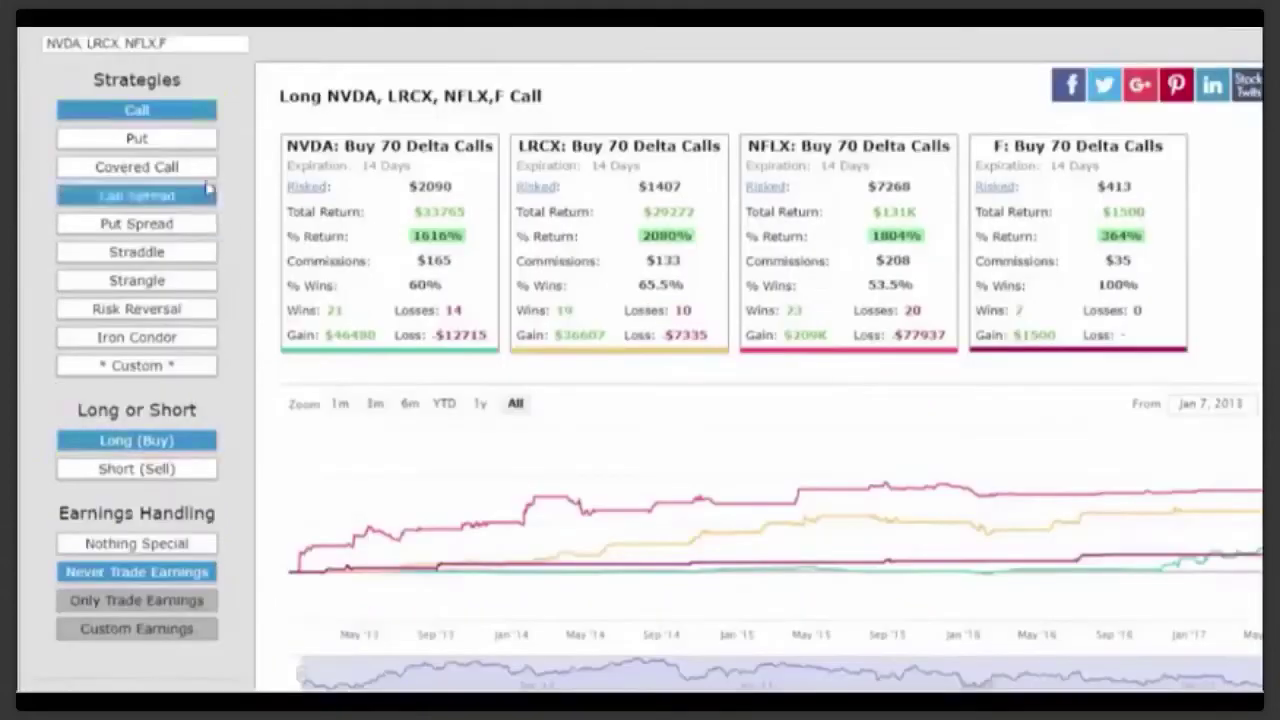
Review the NVDA, LRCX, NFLX and F call backtest's settings, including the condition for opening trades
scroll(195, 160, down, 1)
scroll(188, 447, down, 2)
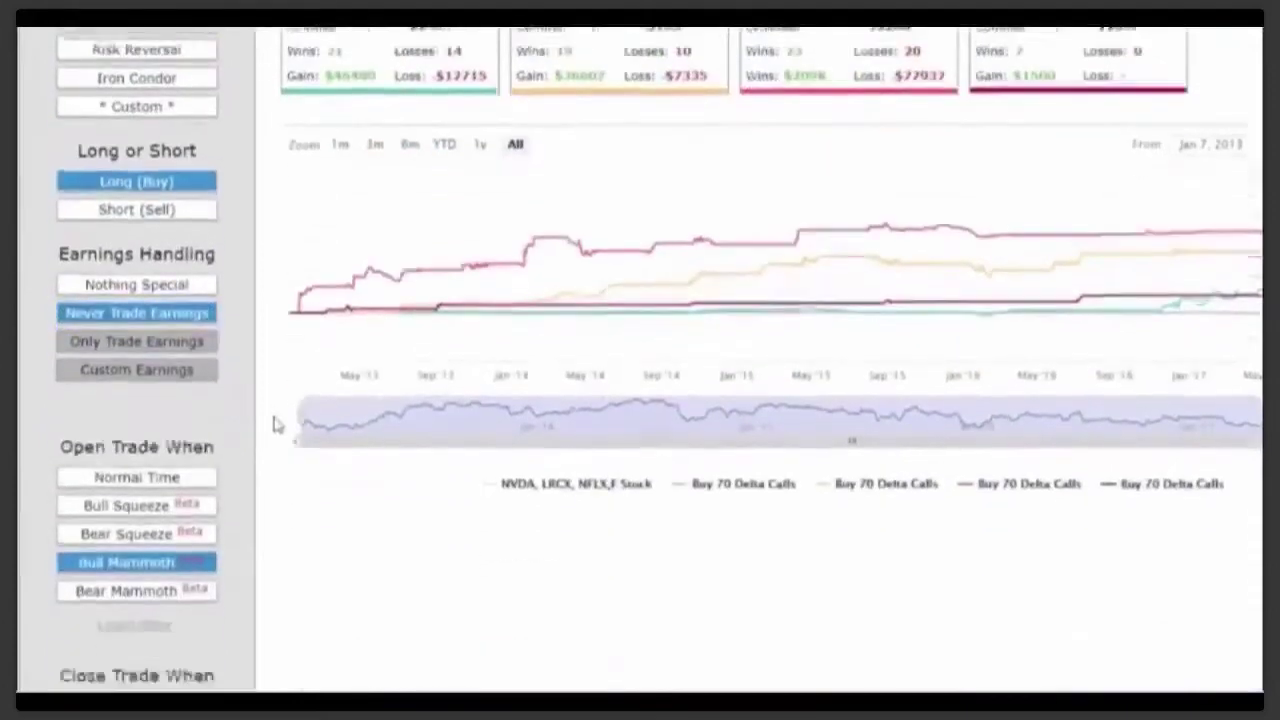
scroll(277, 423, down, 1)
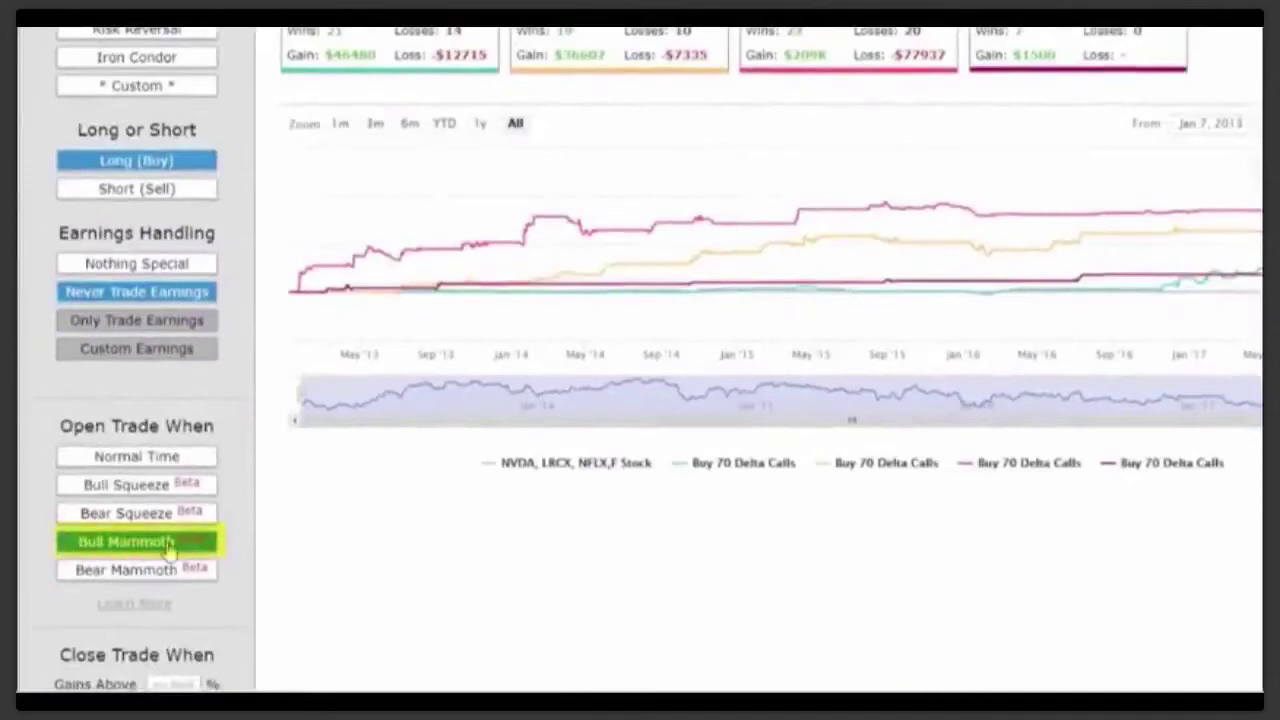
scroll(170, 545, up, 4)
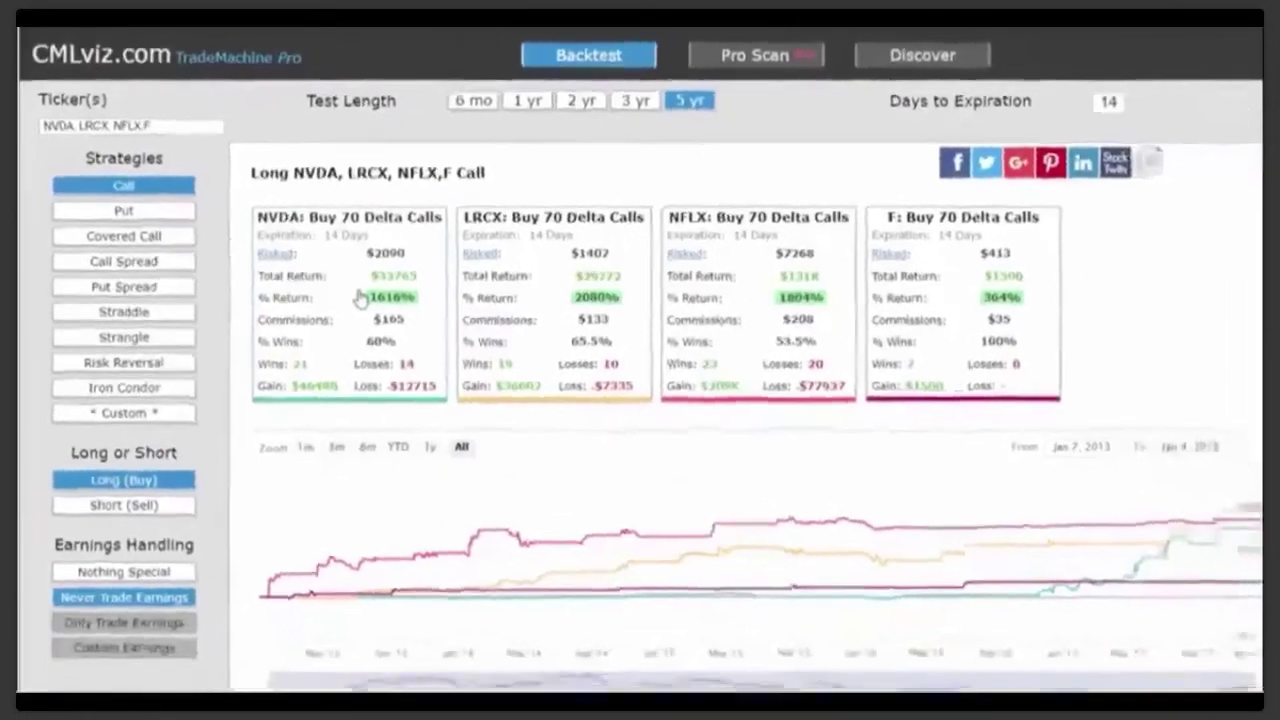
Inspect the detailed results and trades of the NVDA and F 70 delta calls, closing each details window
click(400, 332)
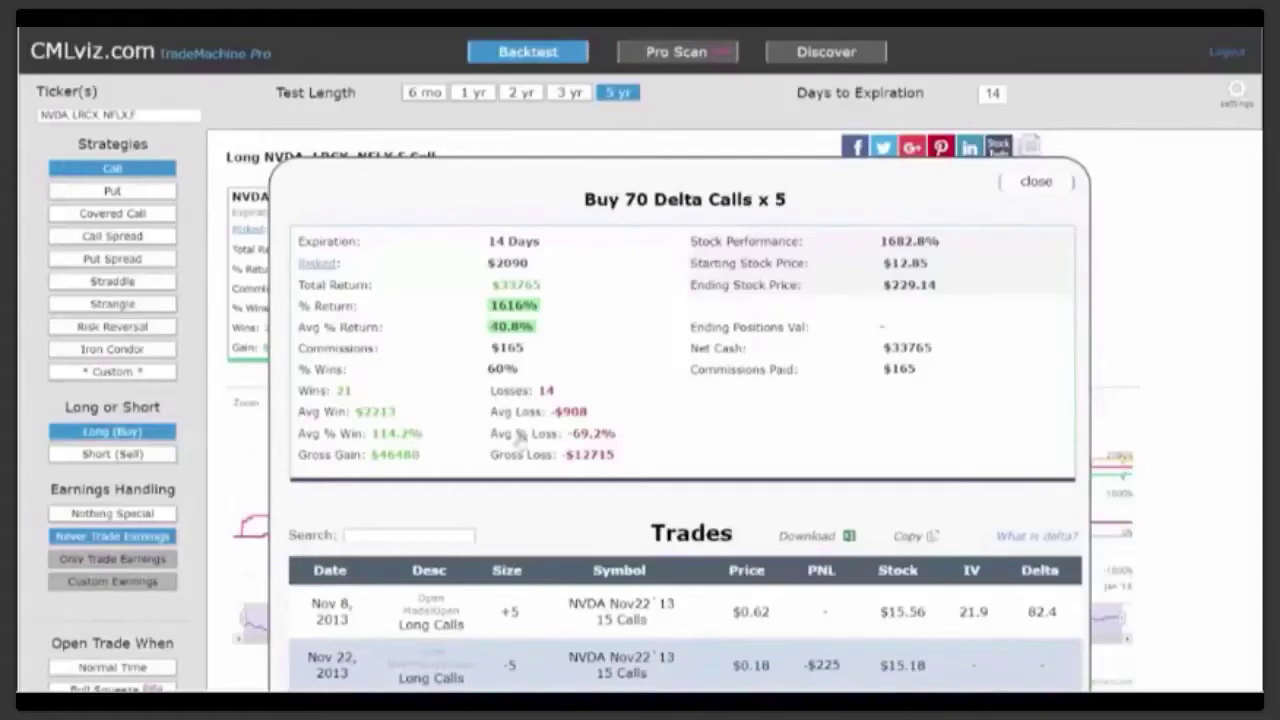
key(Escape)
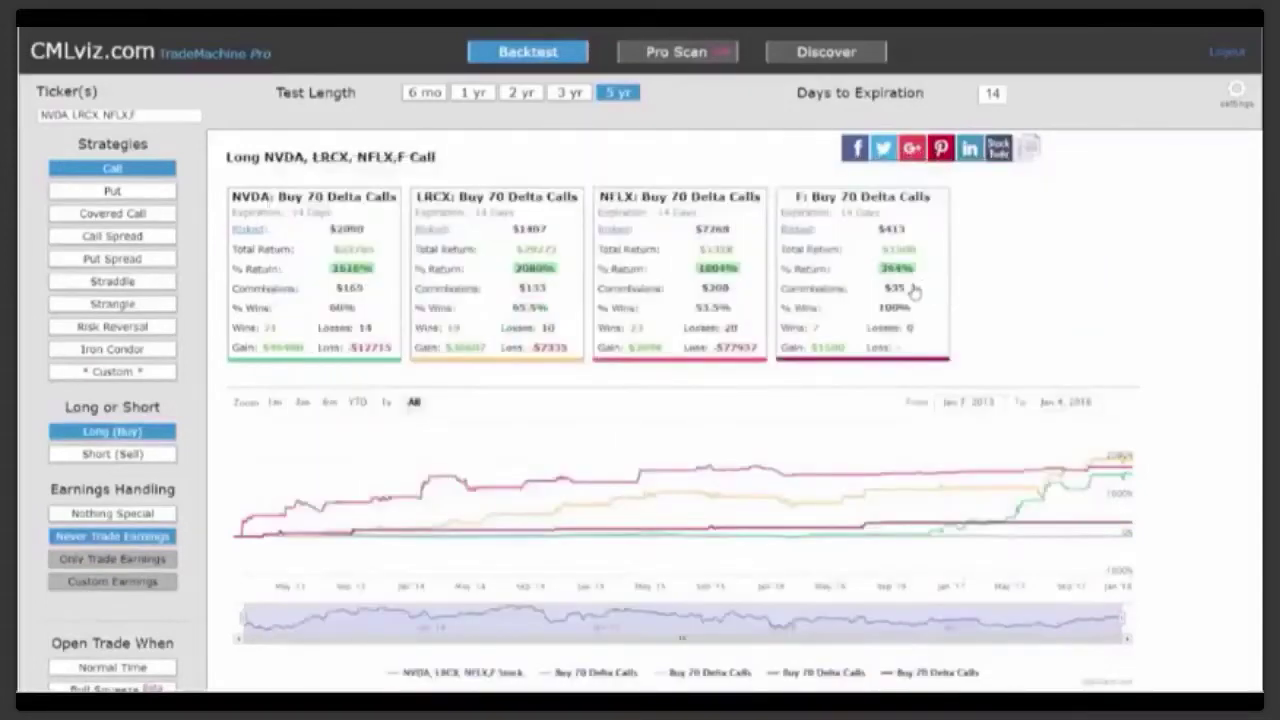
click(913, 290)
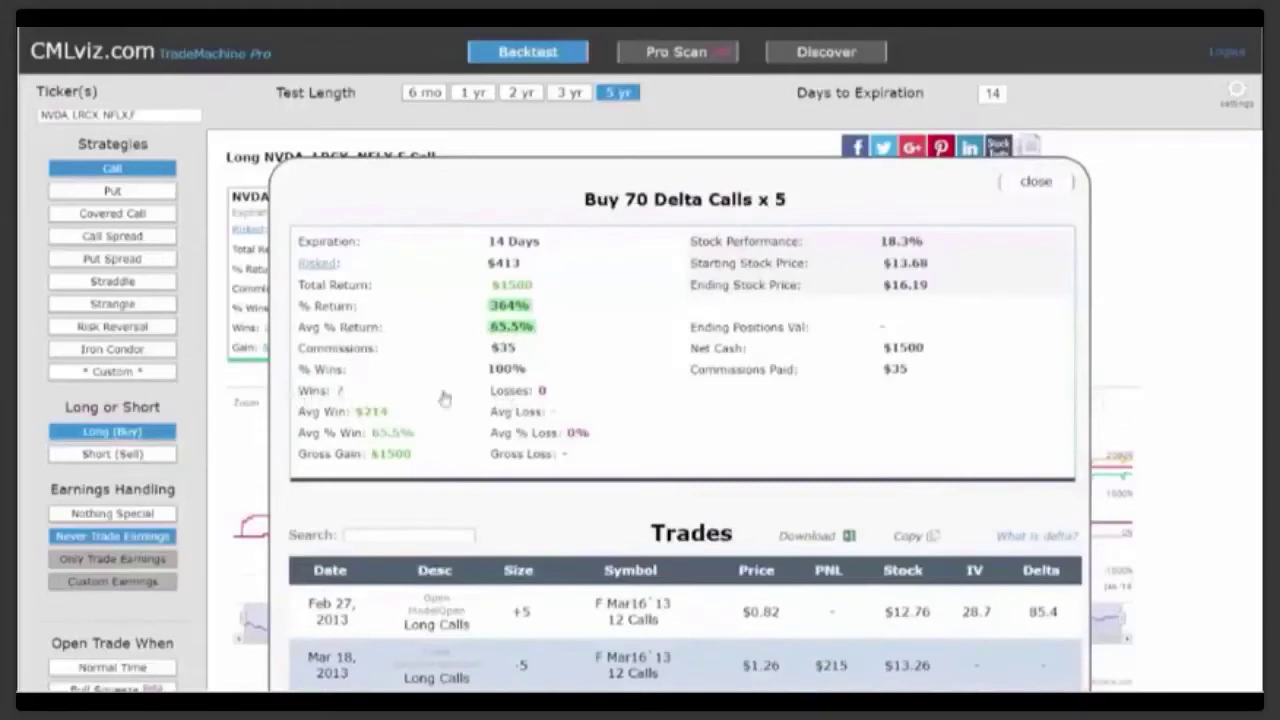
click(1035, 183)
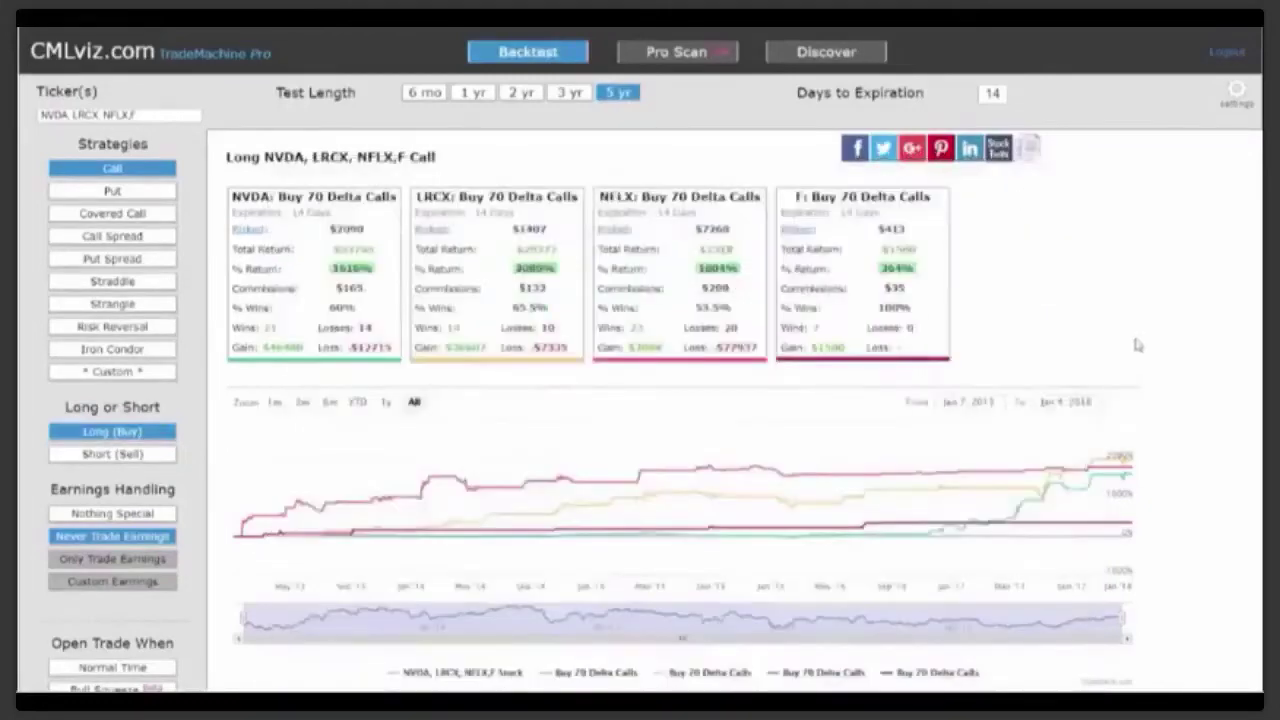
Open the Discover page's FAQ article on the details behind the CML Mammoth Model technical indicator
click(841, 60)
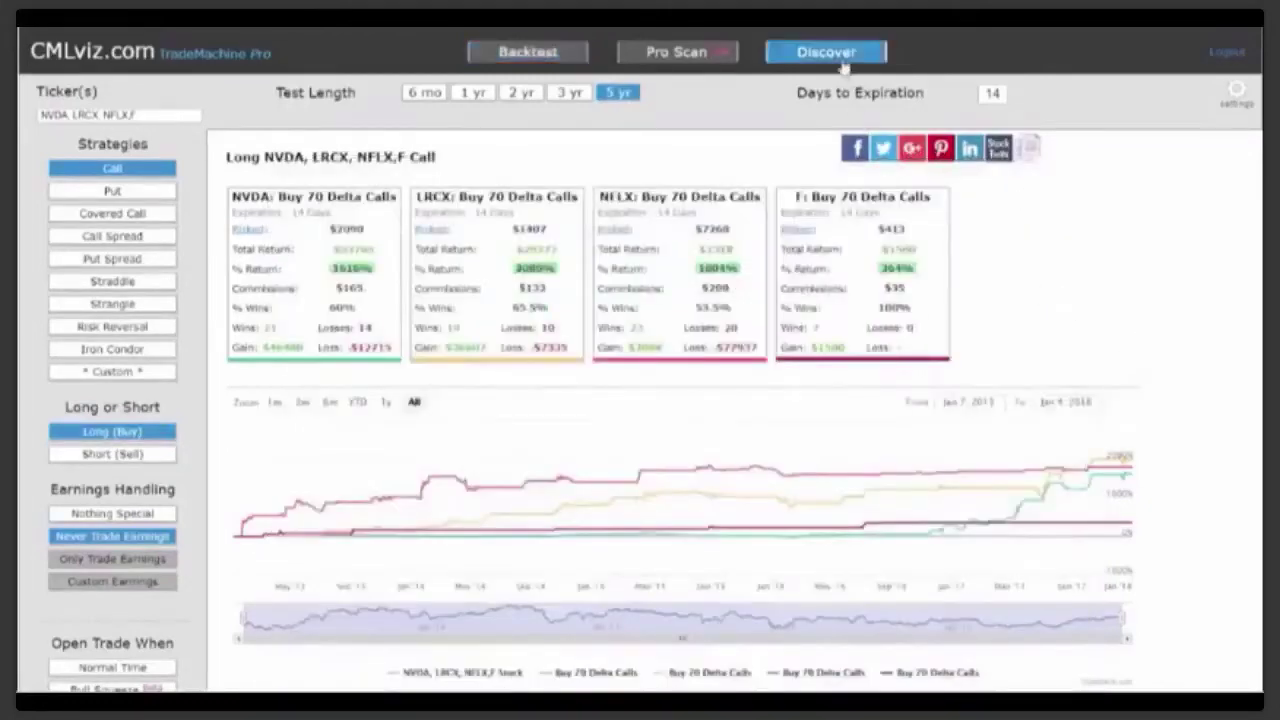
scroll(349, 400, down, 4)
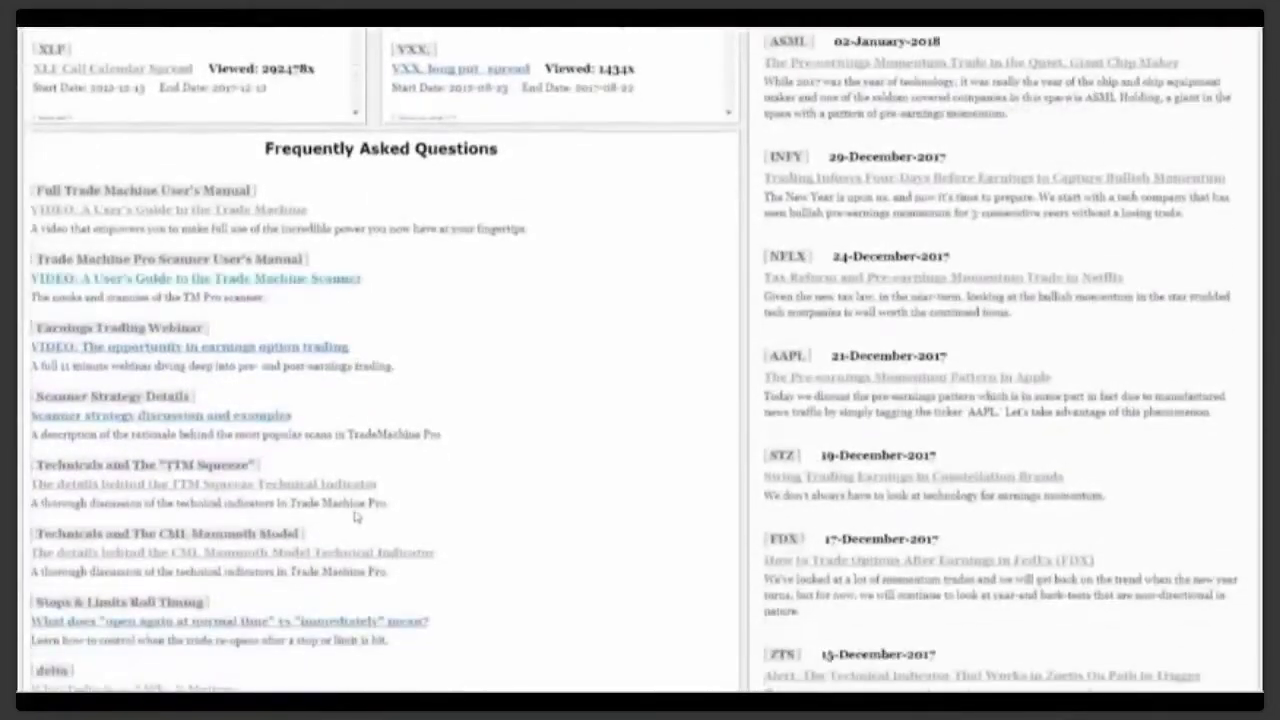
scroll(340, 518, down, 1)
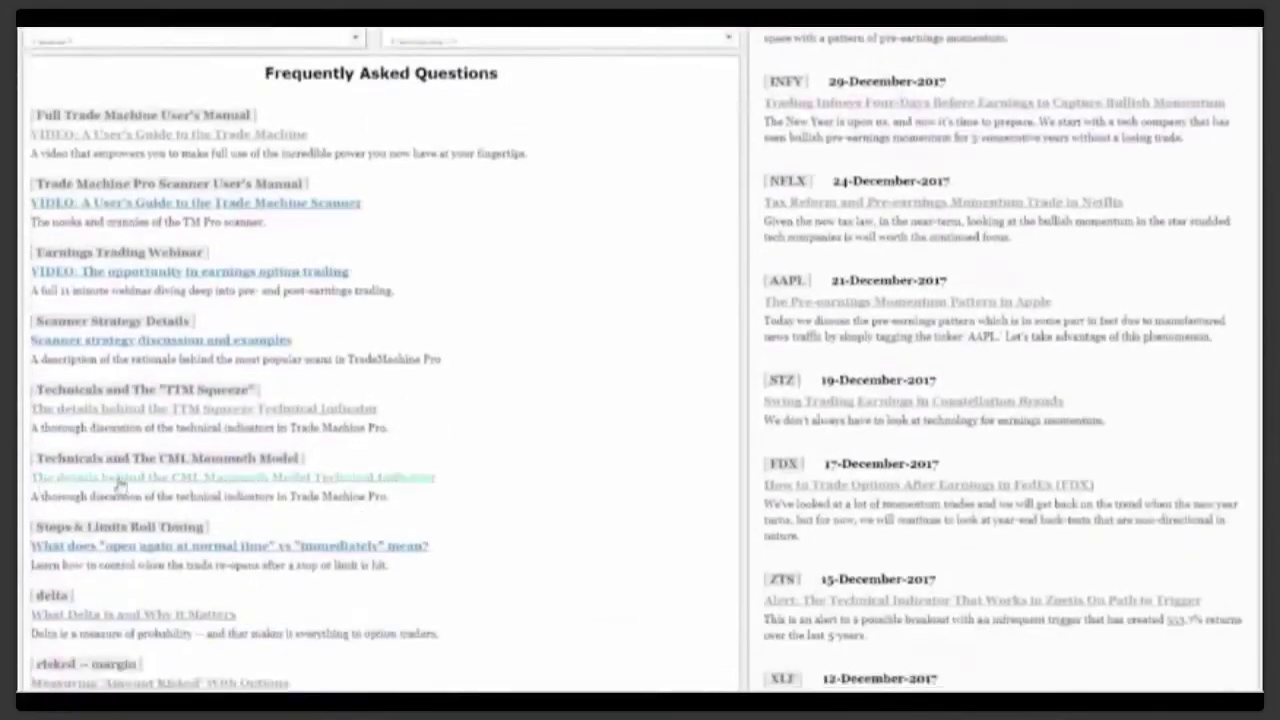
click(238, 486)
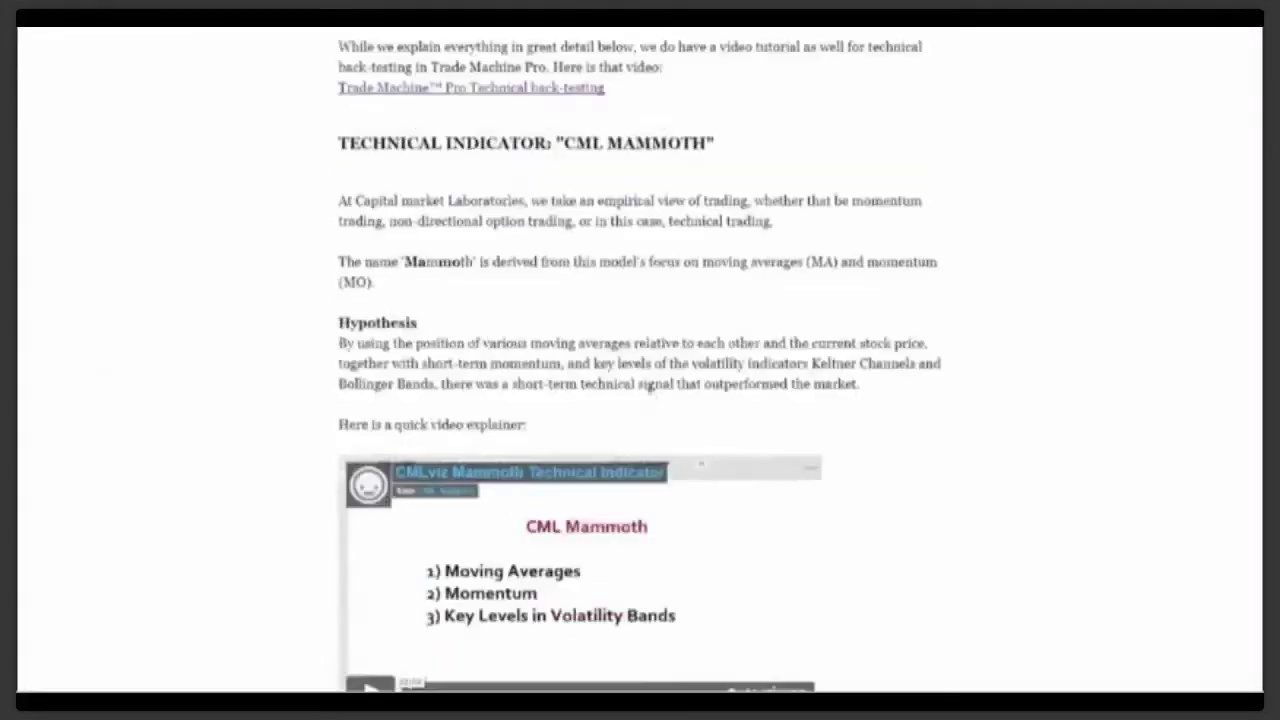
Read through the CML Mammoth technical indicator article, including its moving average, momentum and volatility criteria, parameter results and out-of-sample results
scroll(706, 327, down, 5)
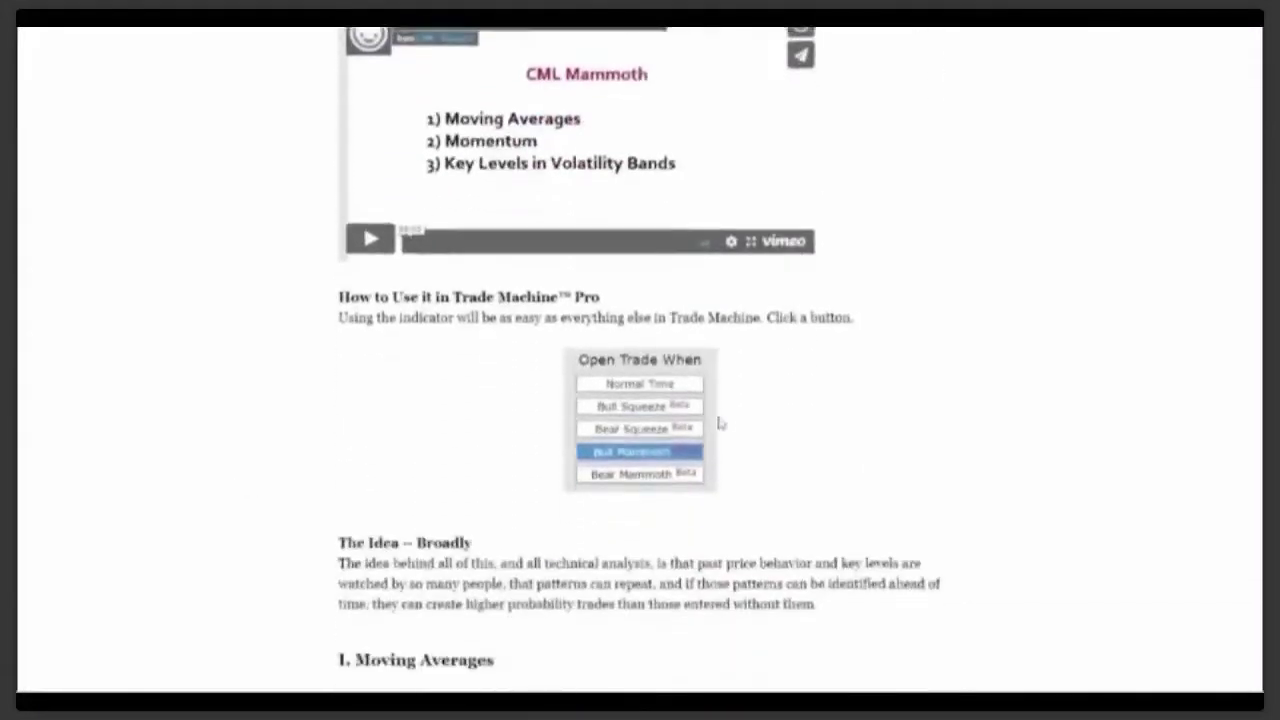
scroll(667, 434, down, 3)
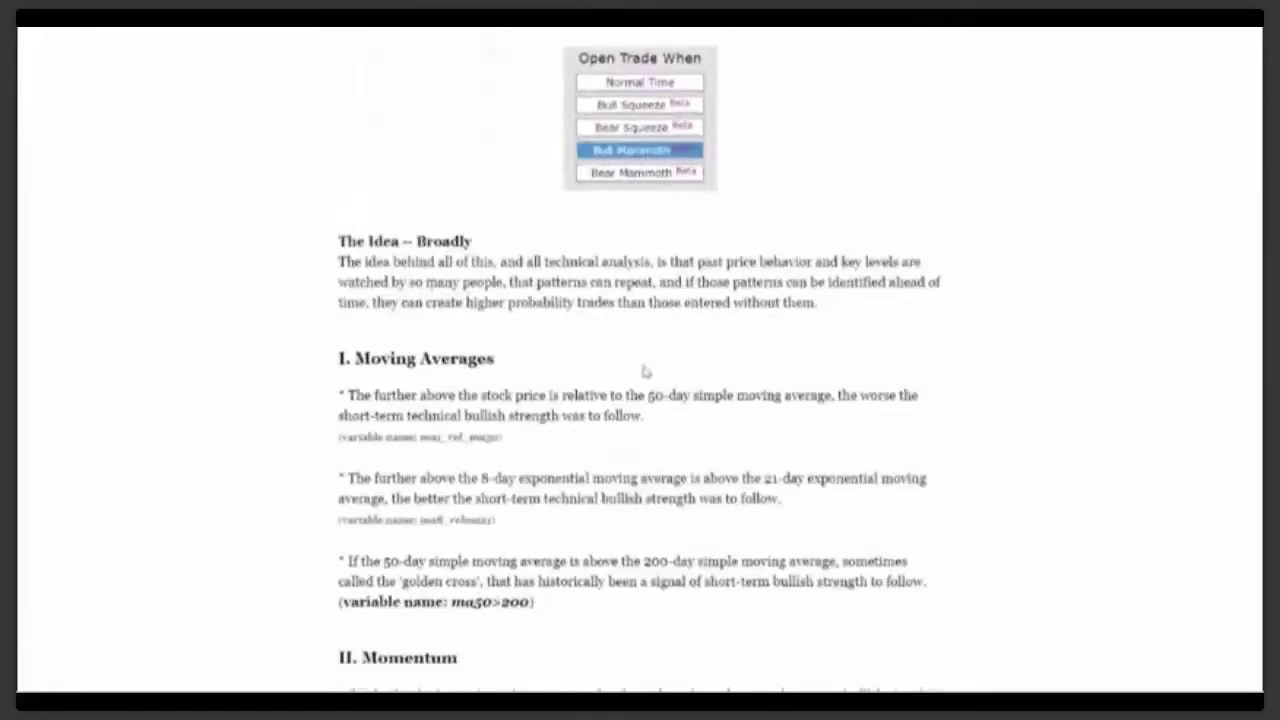
scroll(646, 363, down, 2)
scroll(603, 363, down, 3)
scroll(603, 368, down, 10)
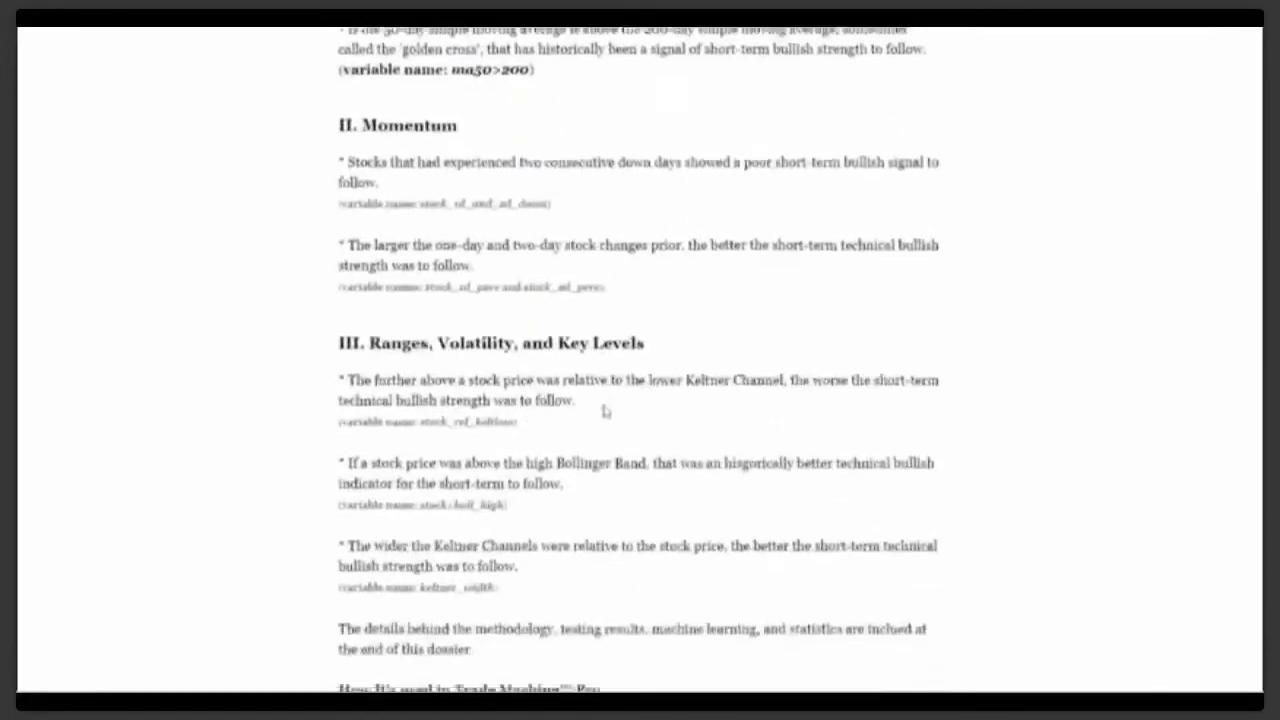
scroll(603, 428, down, 5)
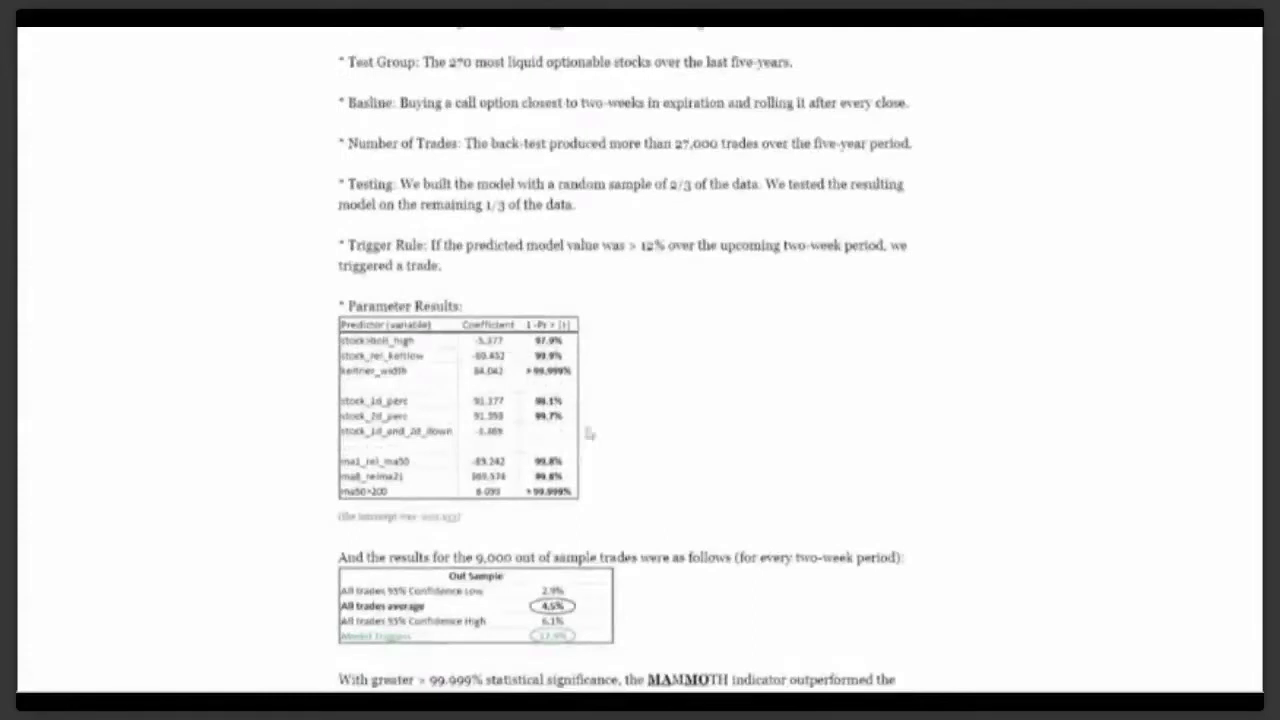
scroll(654, 434, down, 1)
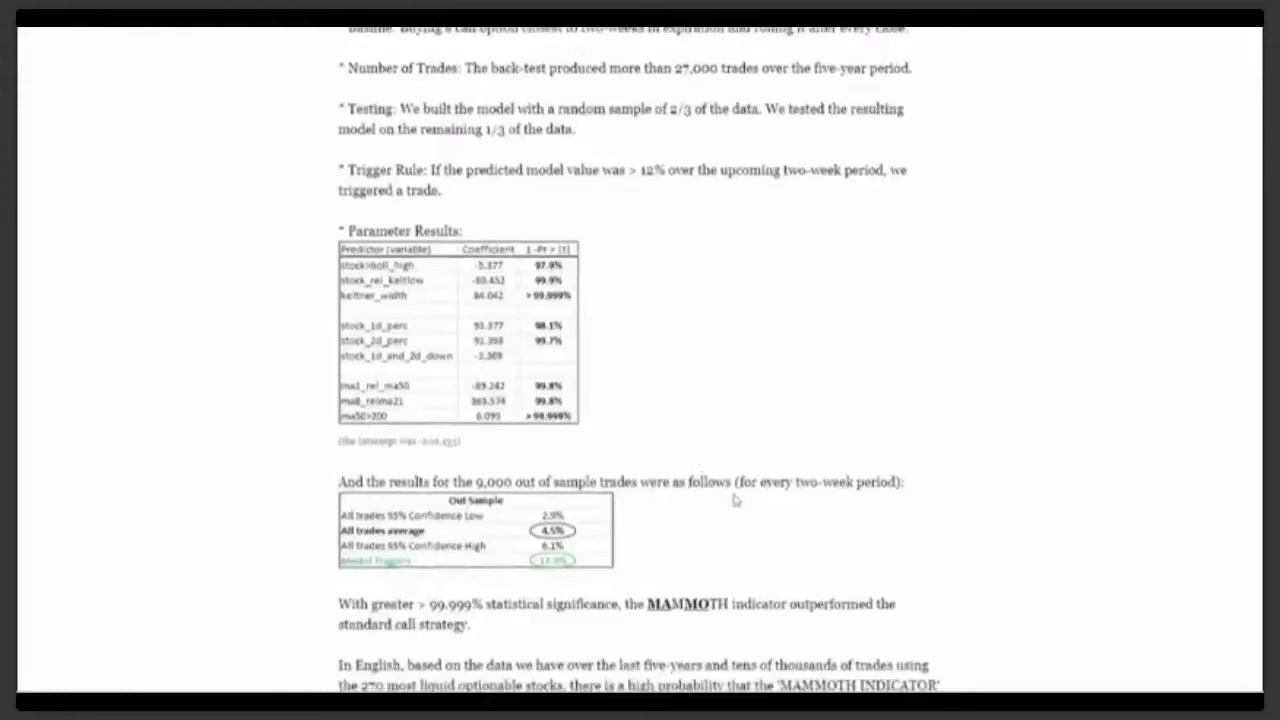
scroll(735, 500, down, 1)
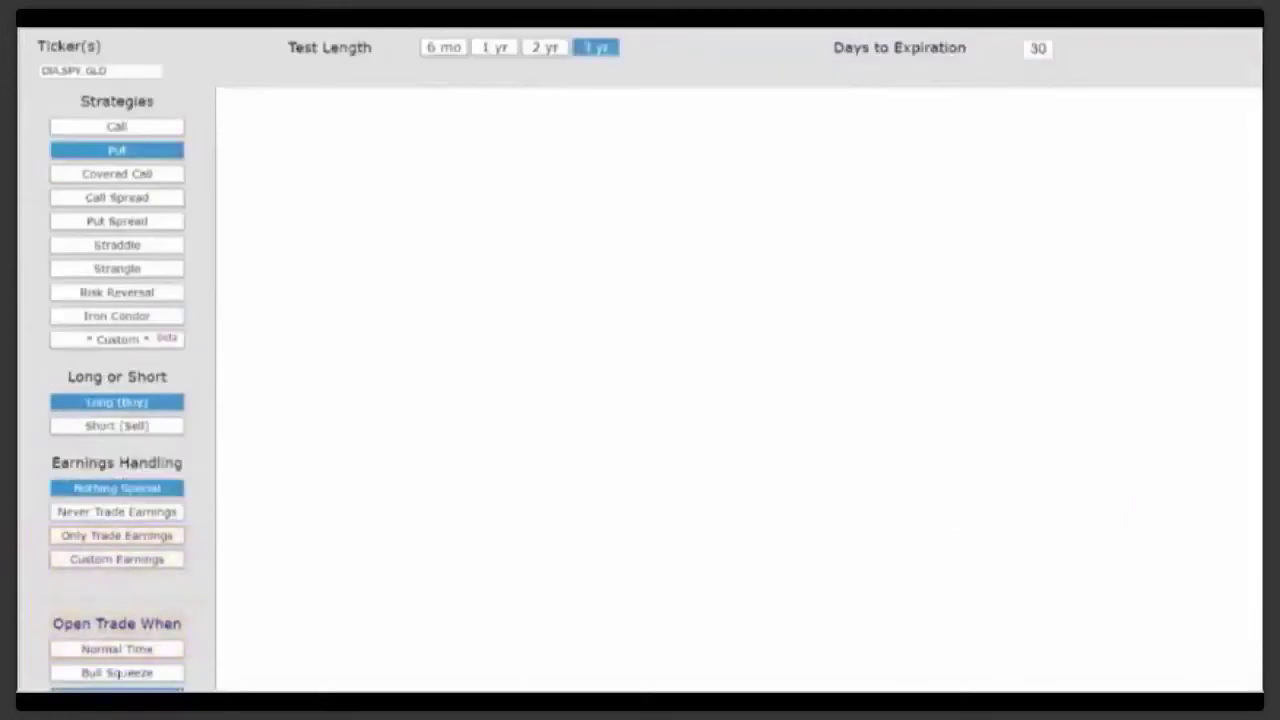
Set the GOOGL long straddle backtest to open 1 day after earnings and close 7 days after earnings using custom earnings handling
scroll(640, 360, up, 1)
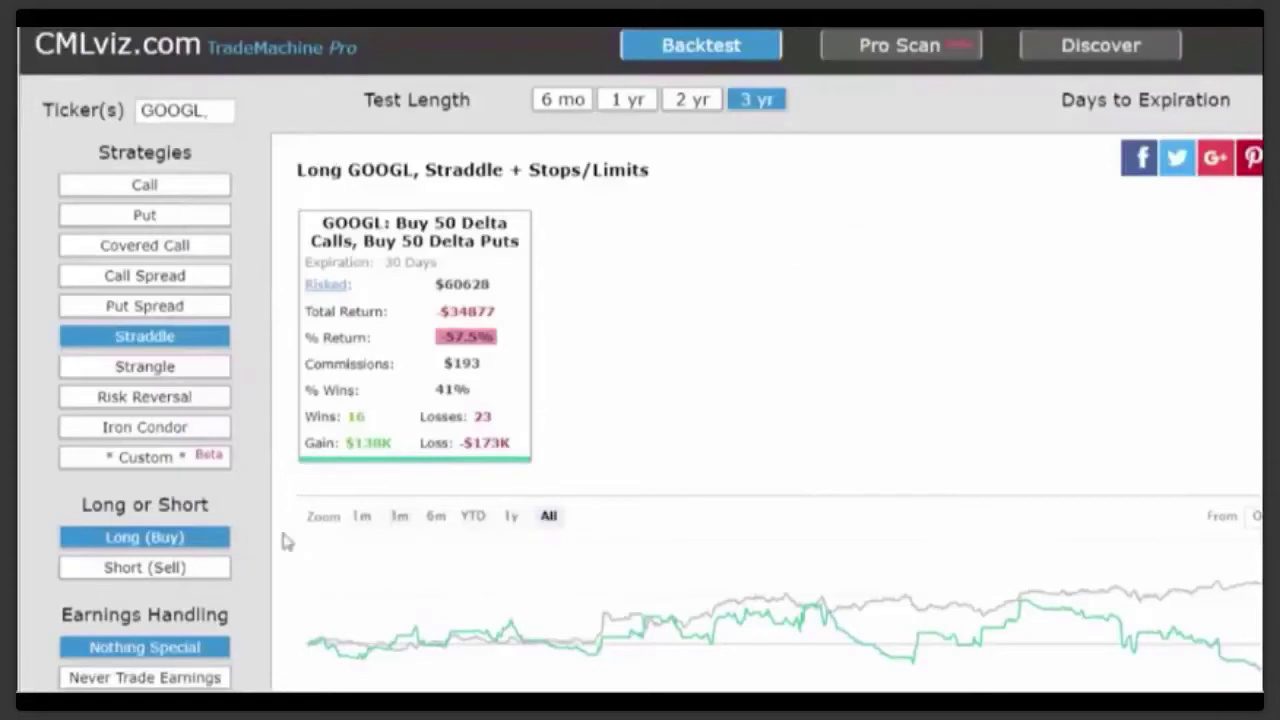
scroll(283, 540, down, 3)
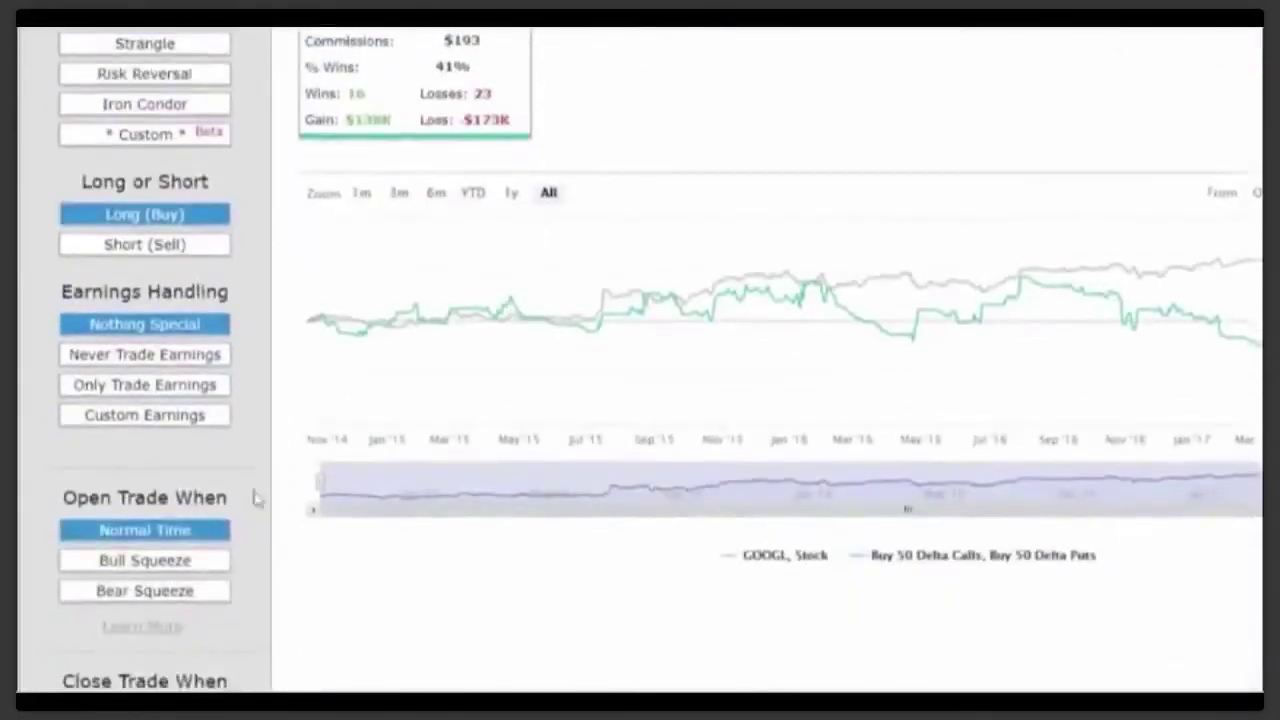
click(172, 416)
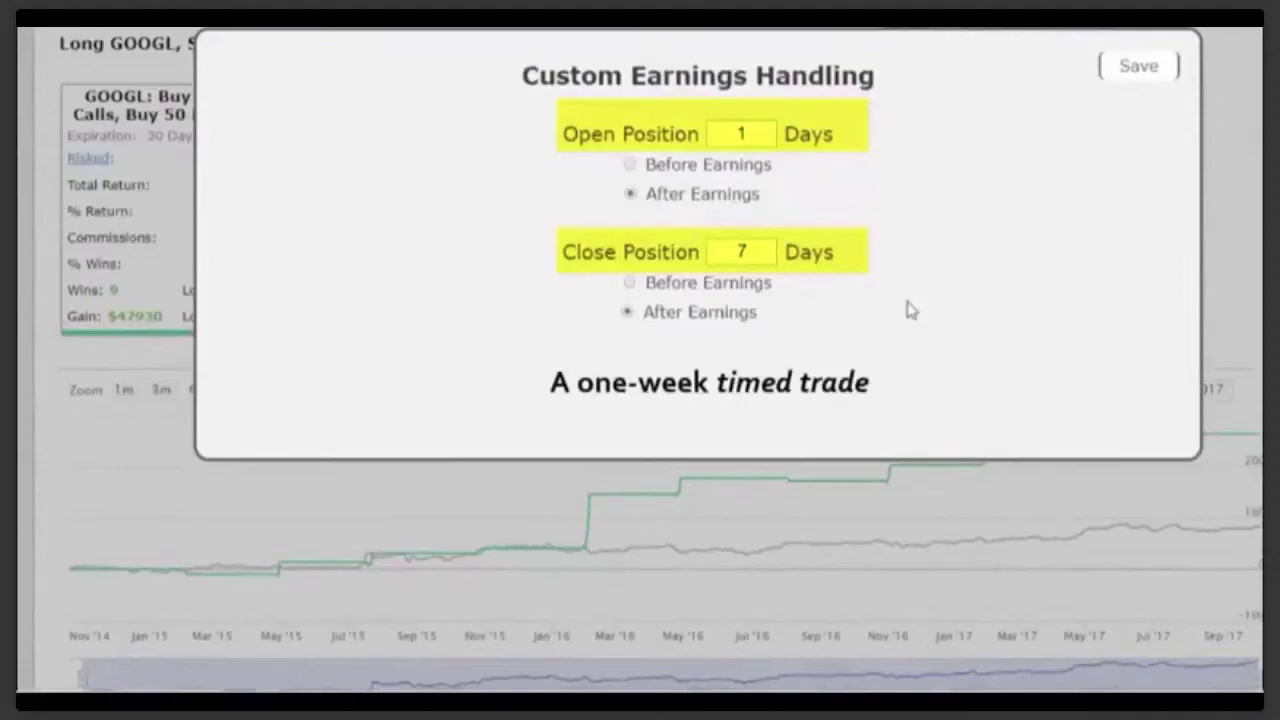
click(1135, 80)
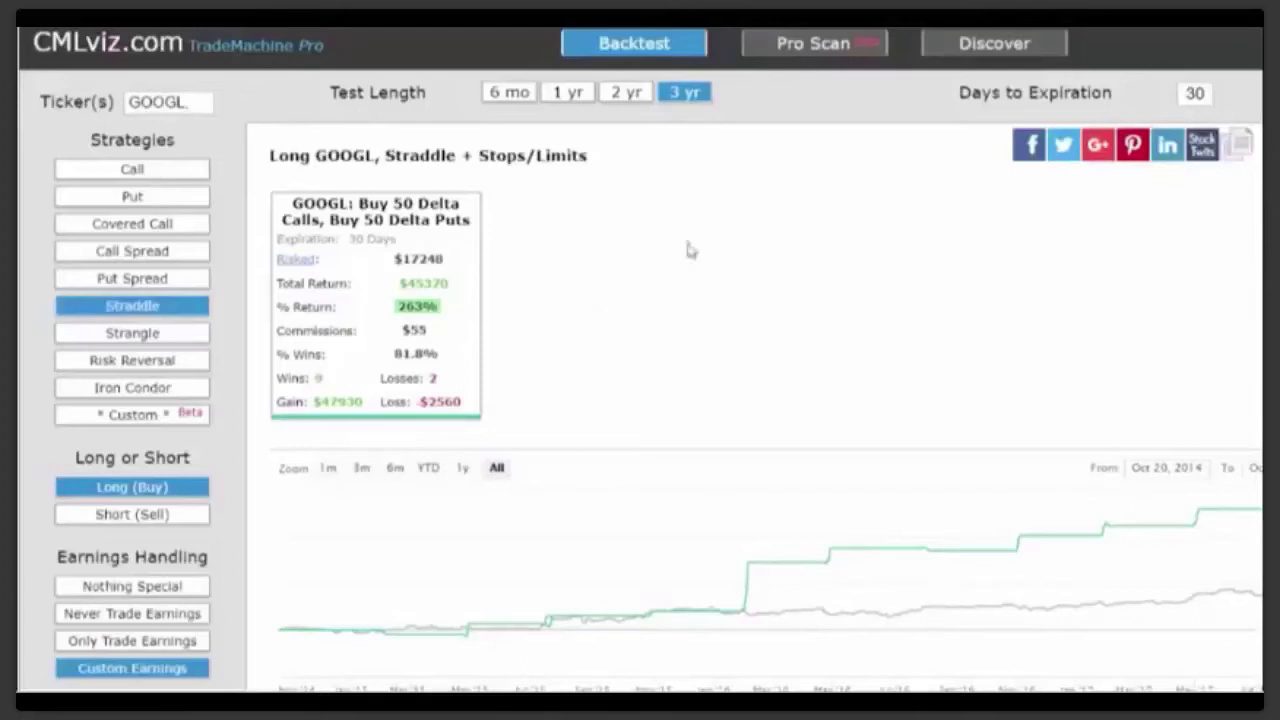
Set up a Pro Scan by strategy for the S&P 500 ticker group and look through the post-earnings and pre-earnings strategies
click(830, 58)
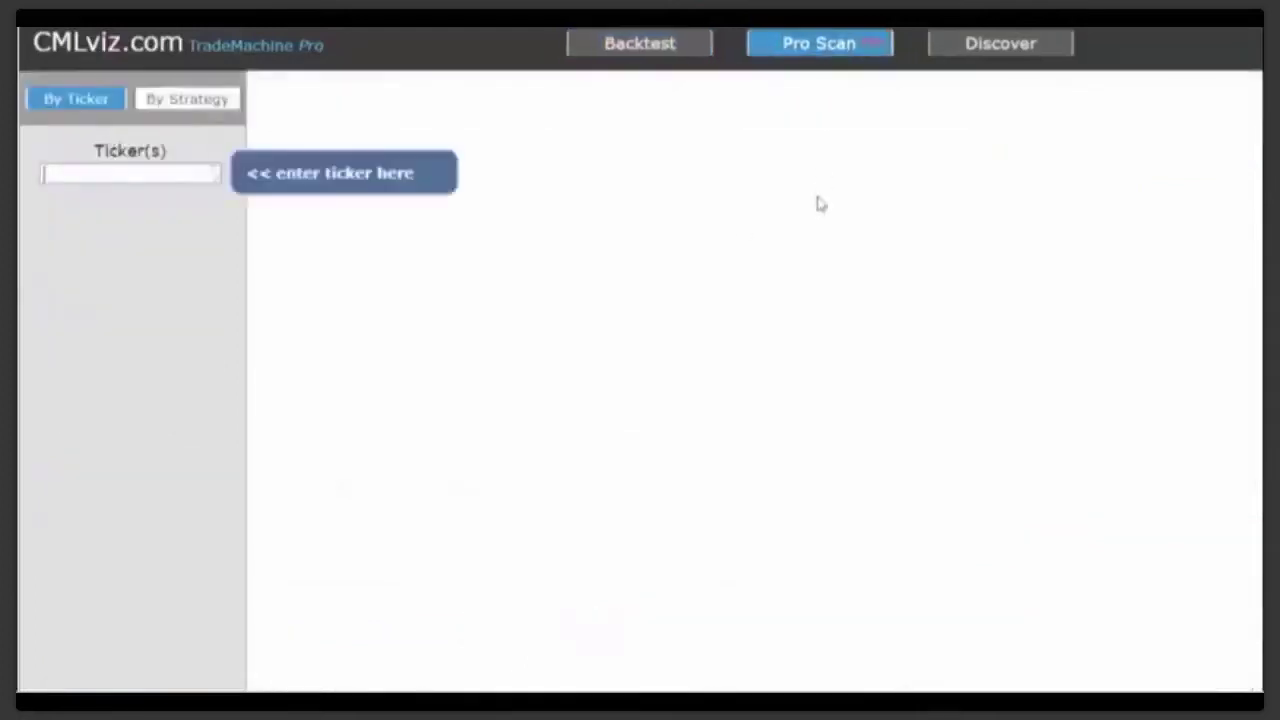
click(184, 104)
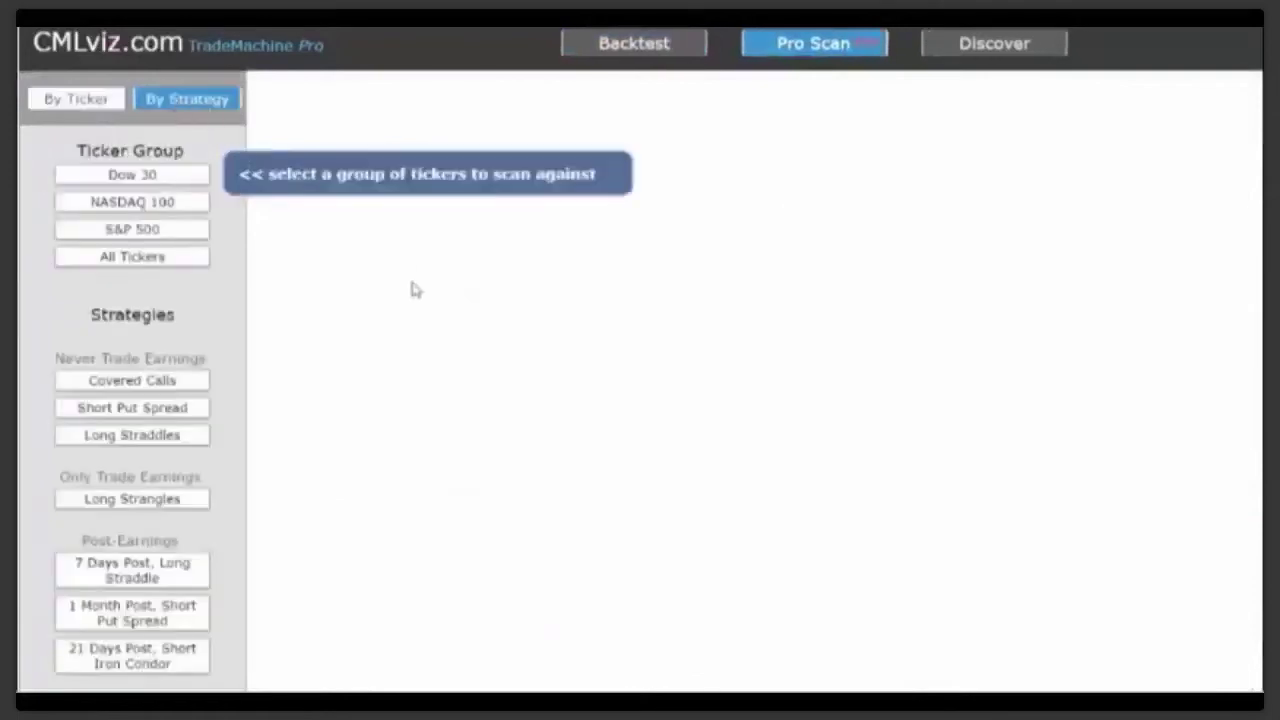
click(140, 229)
scroll(300, 374, down, 3)
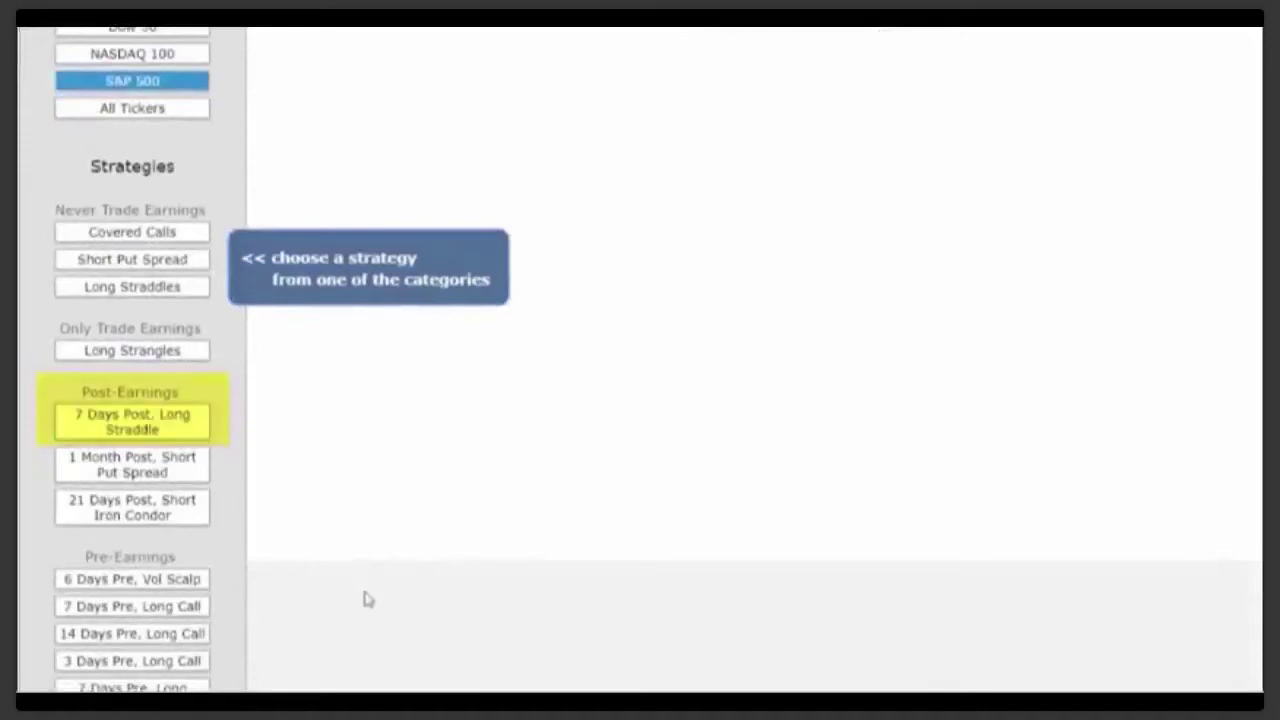
scroll(175, 598, down, 2)
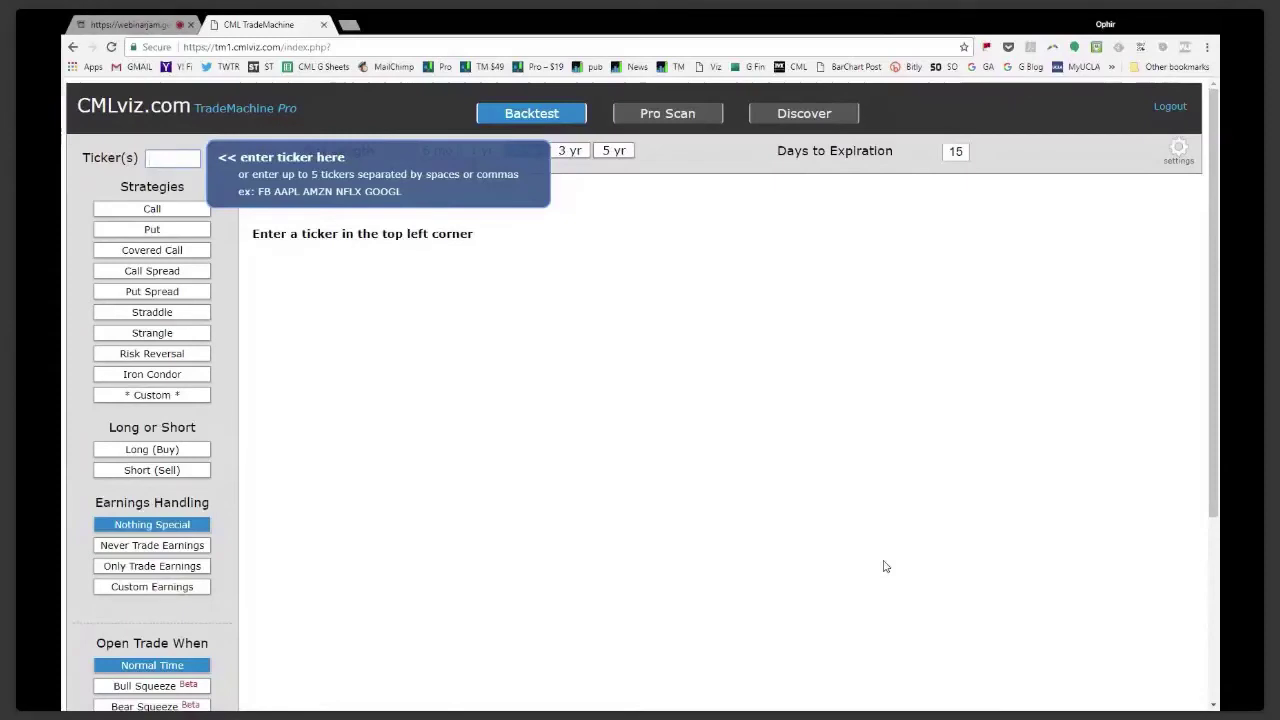
Close the webinar browser tab and set up a long call backtest for MSFT
click(125, 24)
key(ctrl+w)
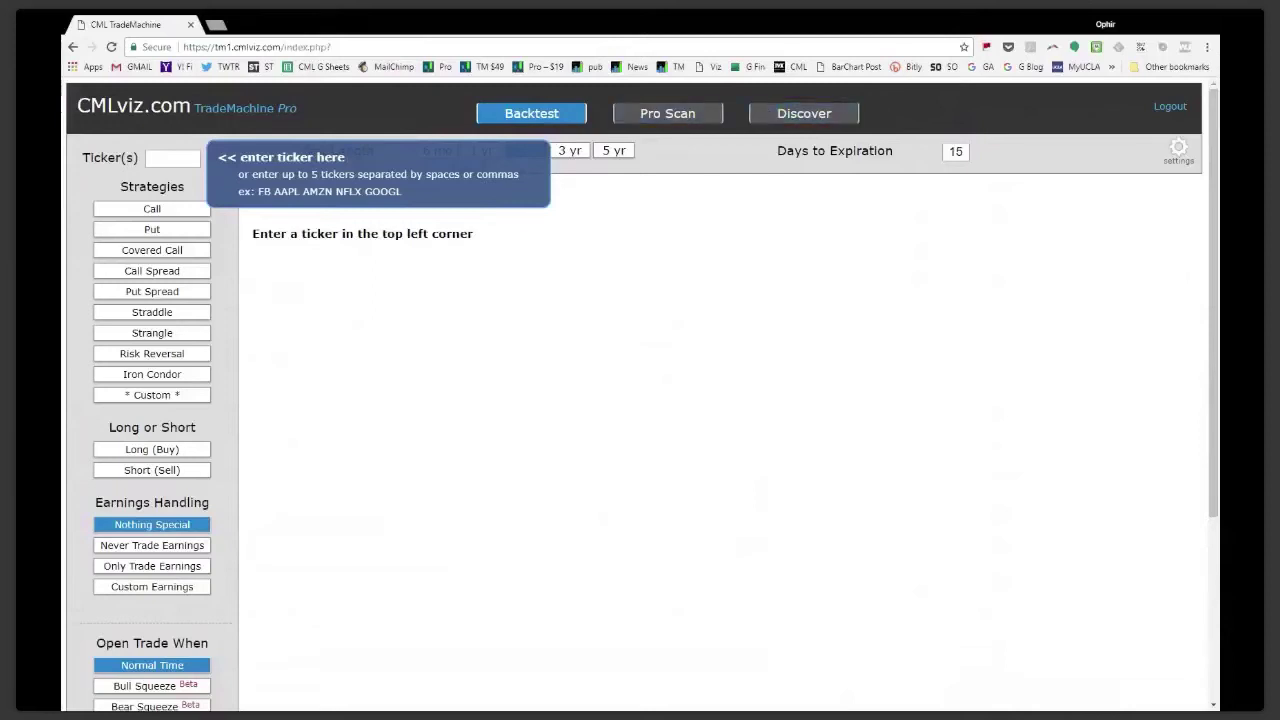
text(AAPL)
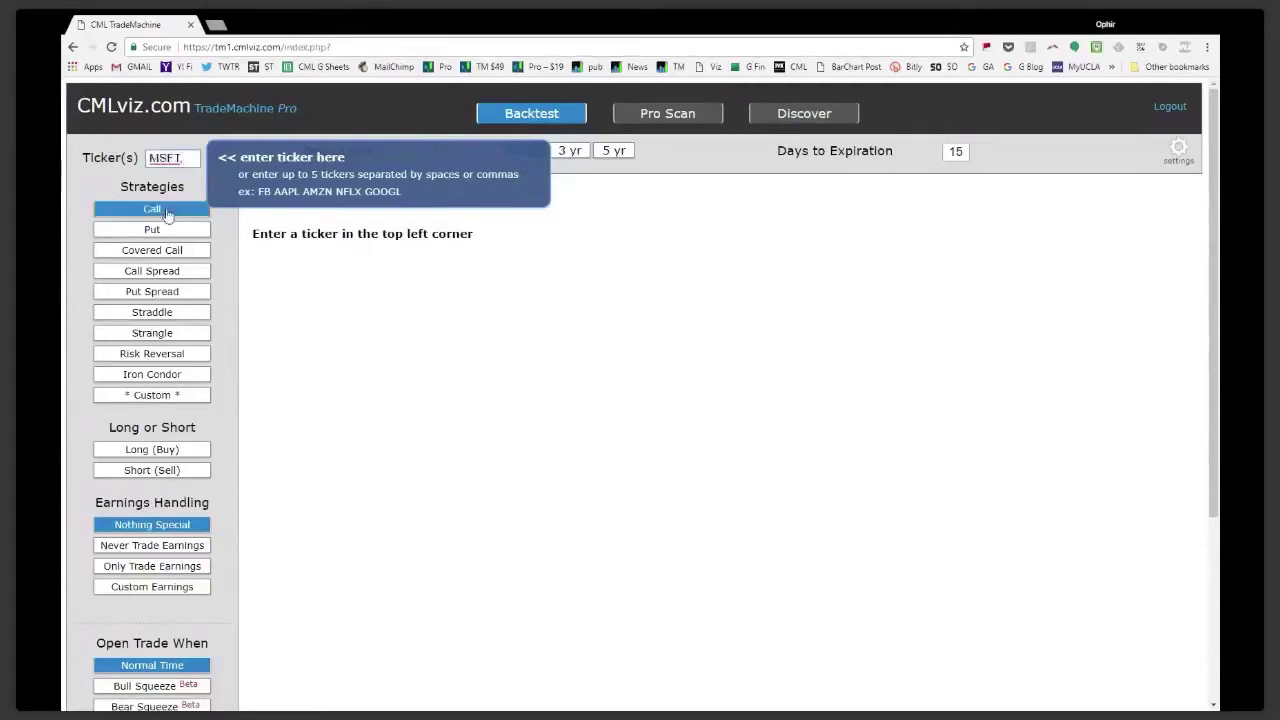
click(152, 209)
click(147, 451)
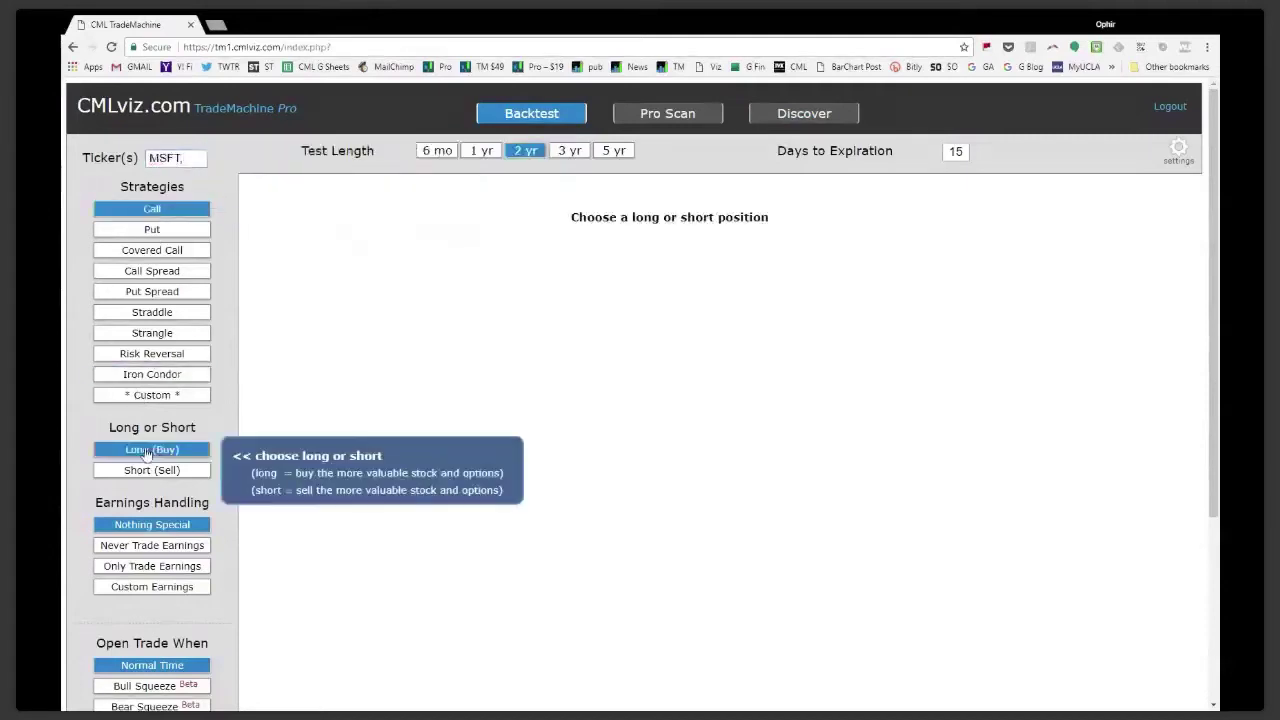
Set the MSFT backtest to open 7 days before earnings and close before earnings, with a gains limit and 7 days to expiration
click(167, 596)
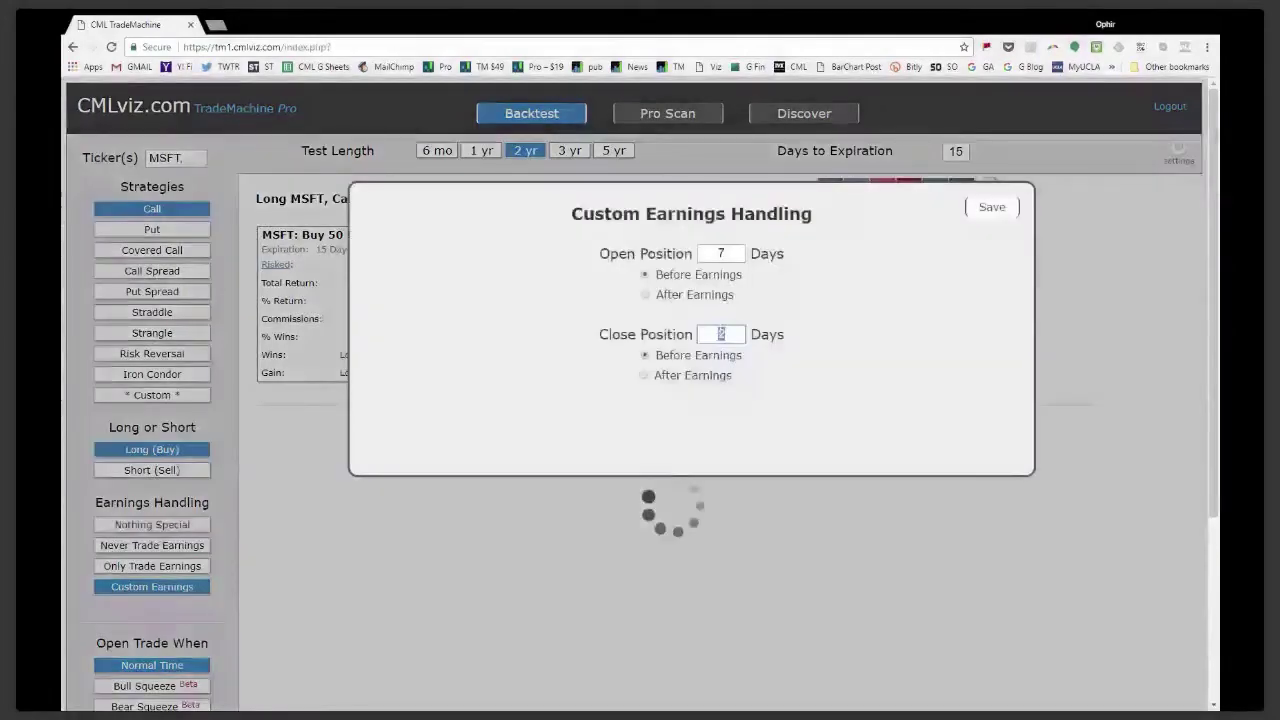
key(Return)
scroll(183, 566, down, 3)
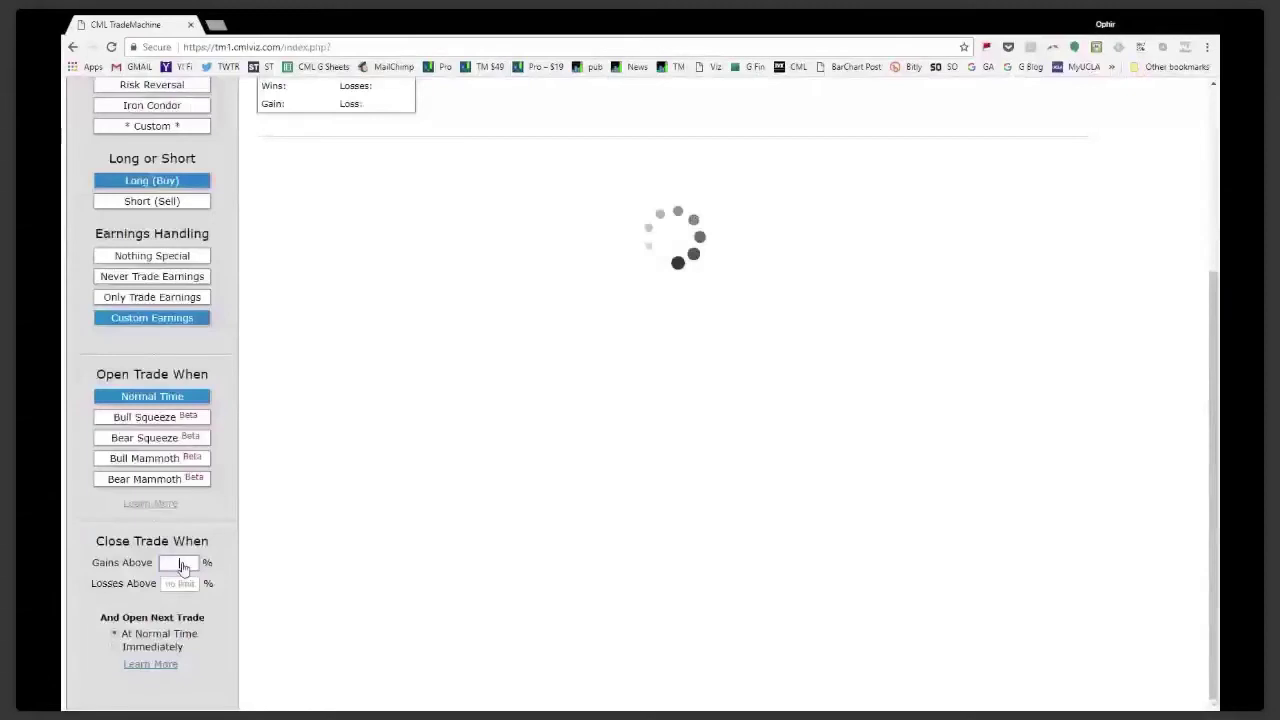
scroll(183, 566, up, 3)
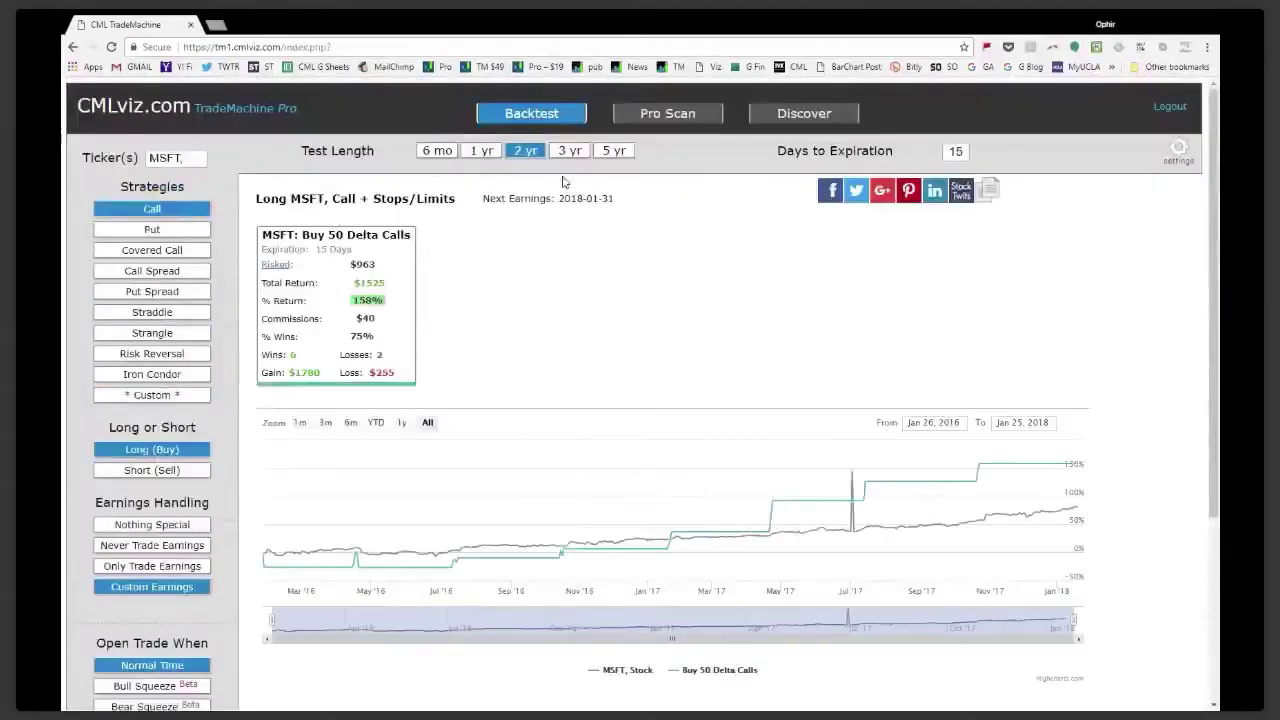
double_click(956, 152)
text(7)
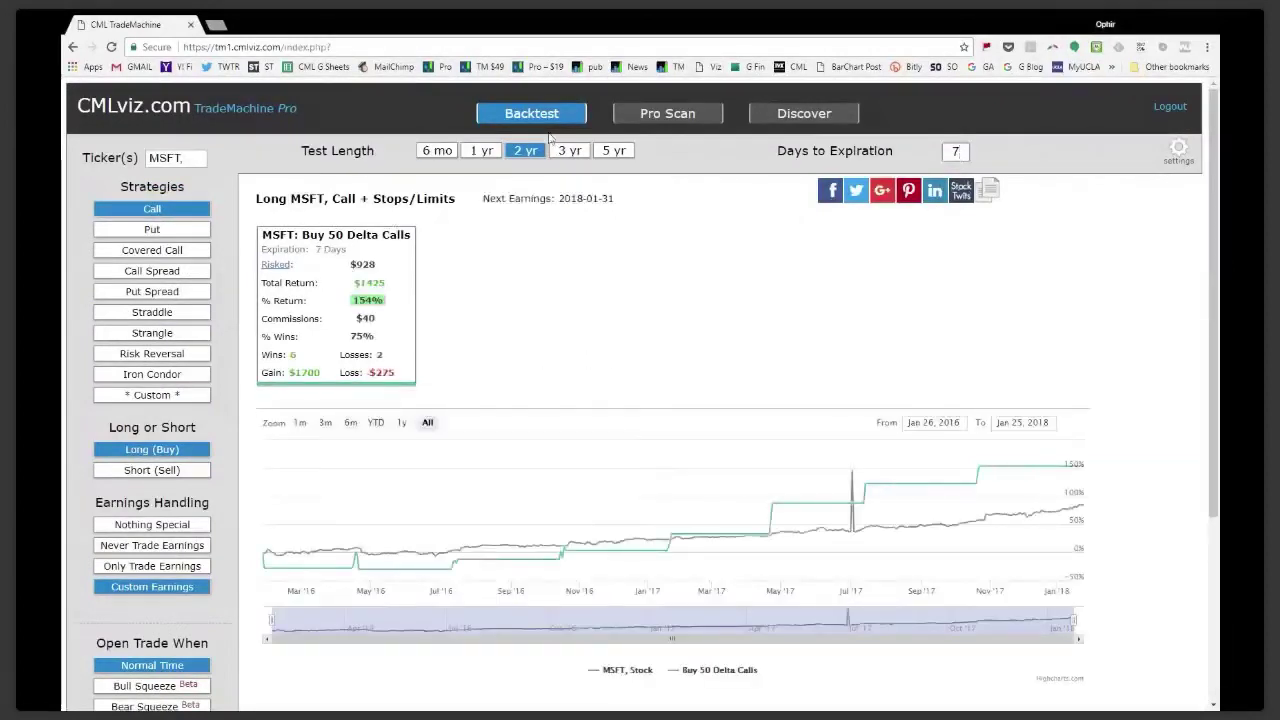
Run a Pro Scan by strategy on the NASDAQ 100 for the 7 Days Pre, Long Call strategy
click(672, 117)
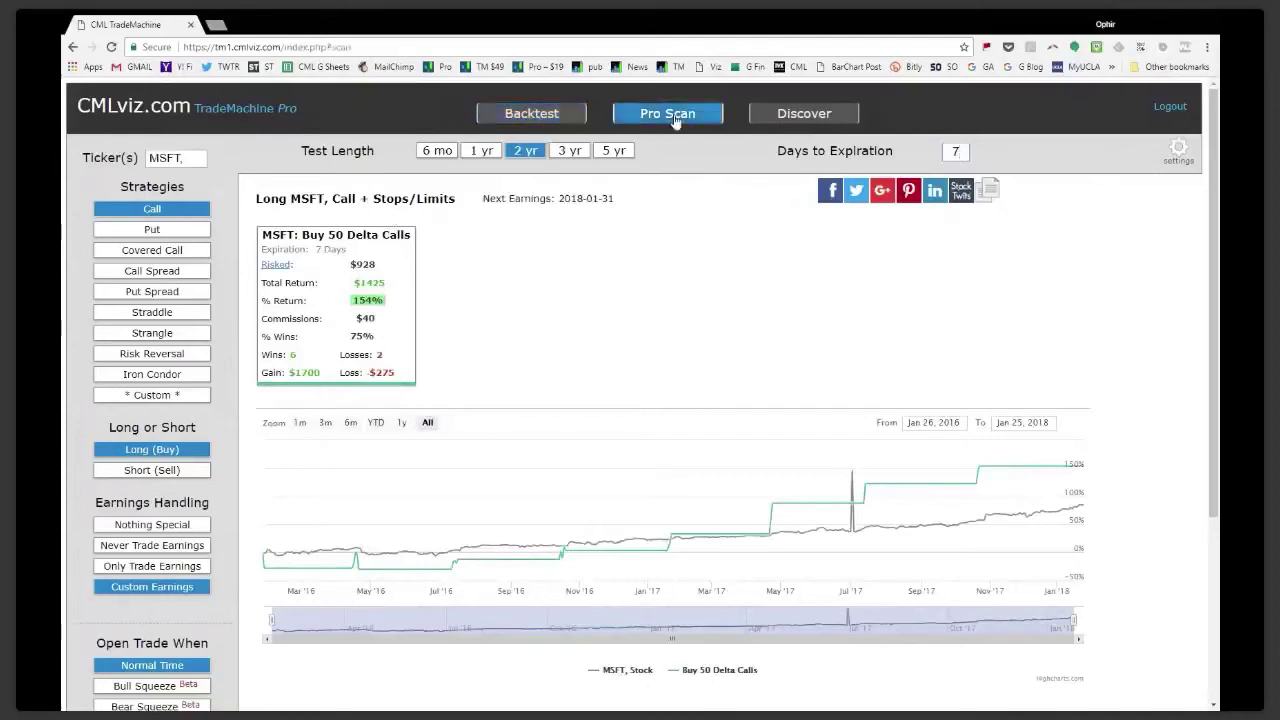
click(204, 165)
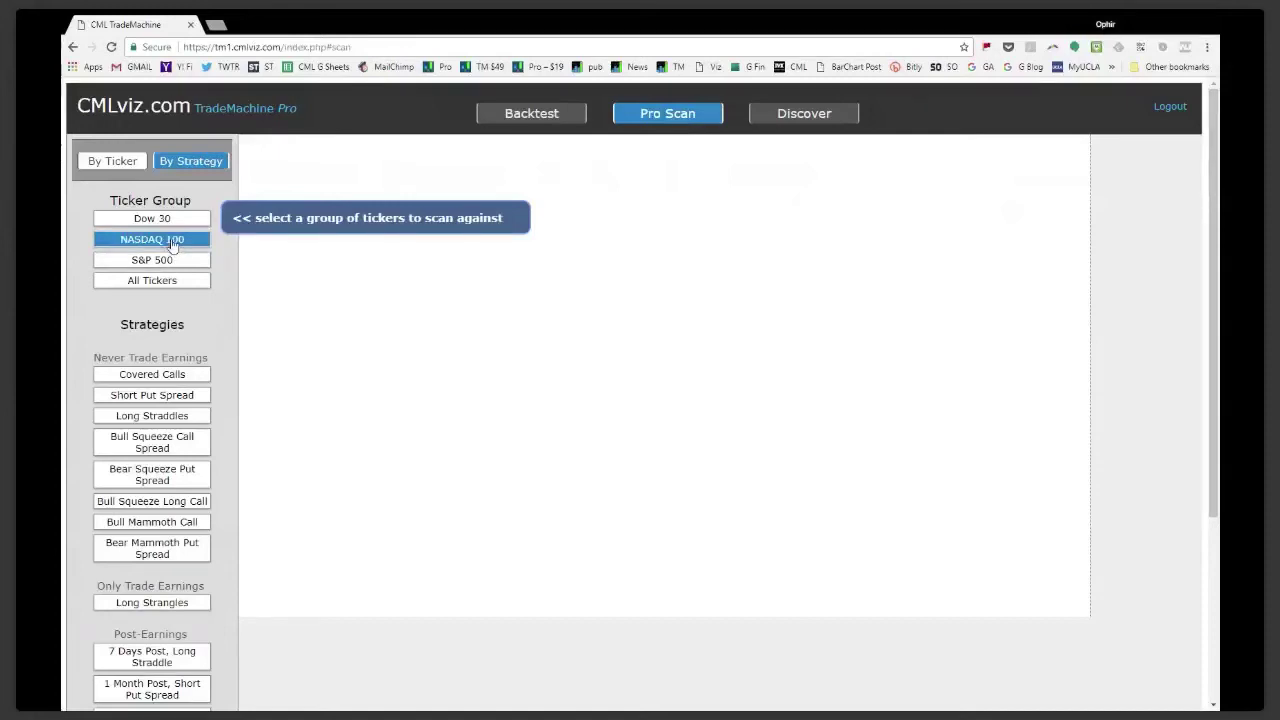
click(173, 243)
scroll(262, 420, down, 3)
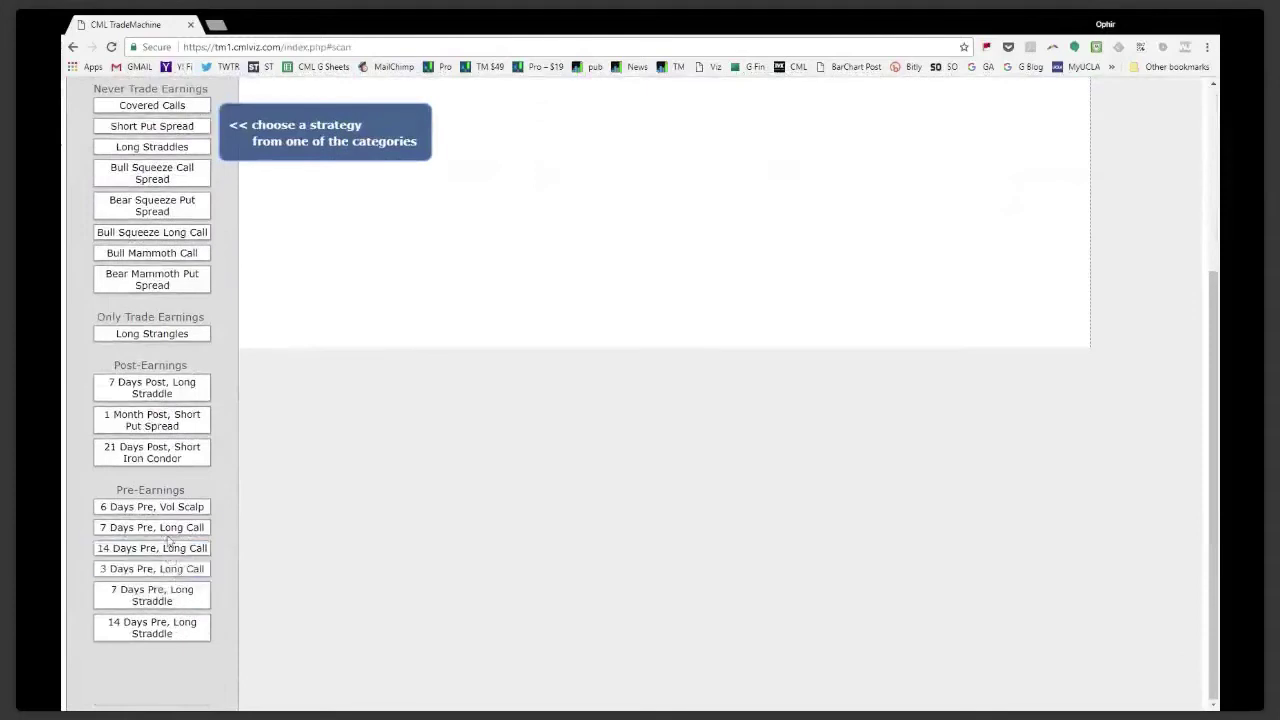
click(167, 529)
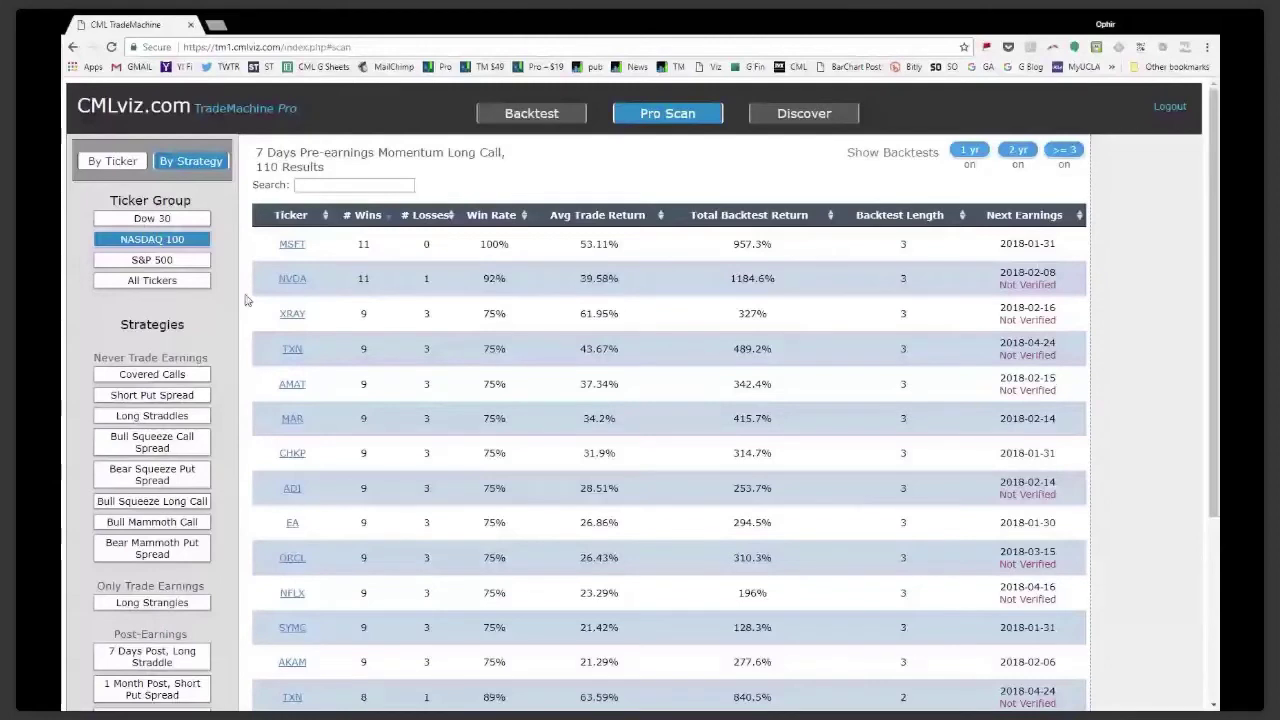
Scan the S&P 500 for the 7 Days Pre, Long Straddle strategy and switch the scan to the NASDAQ 100
click(175, 265)
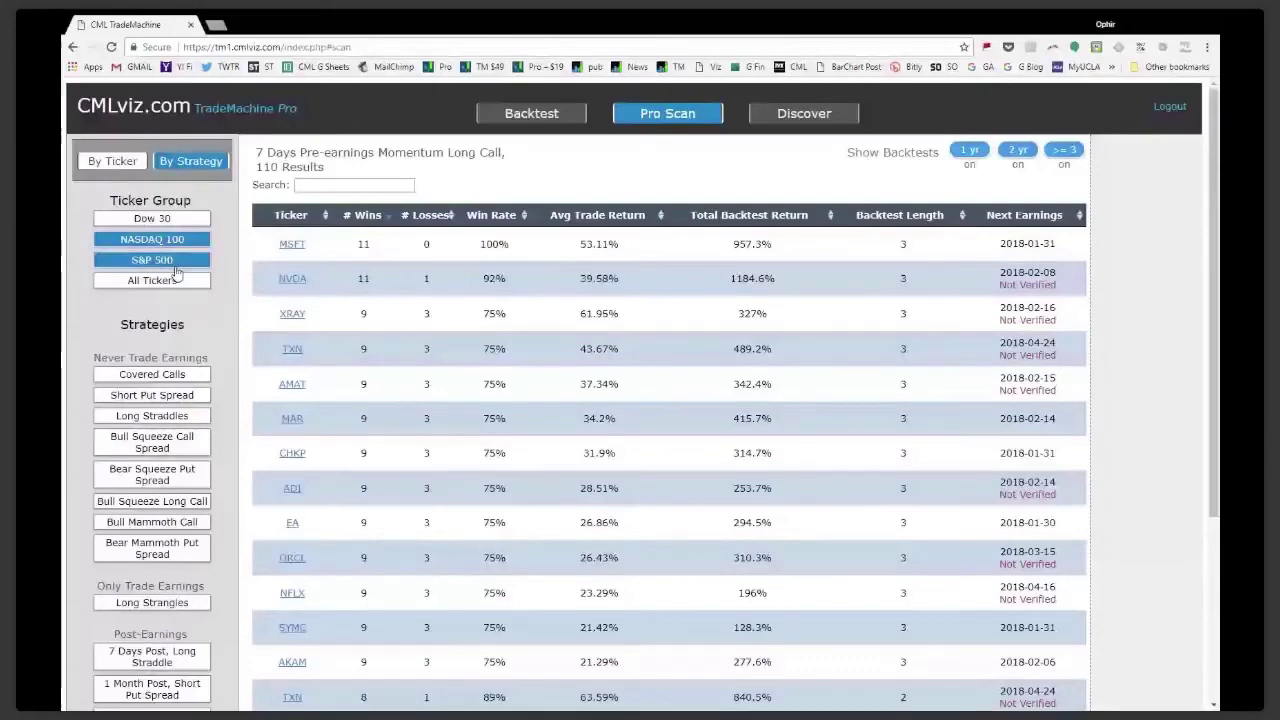
scroll(175, 272, down, 3)
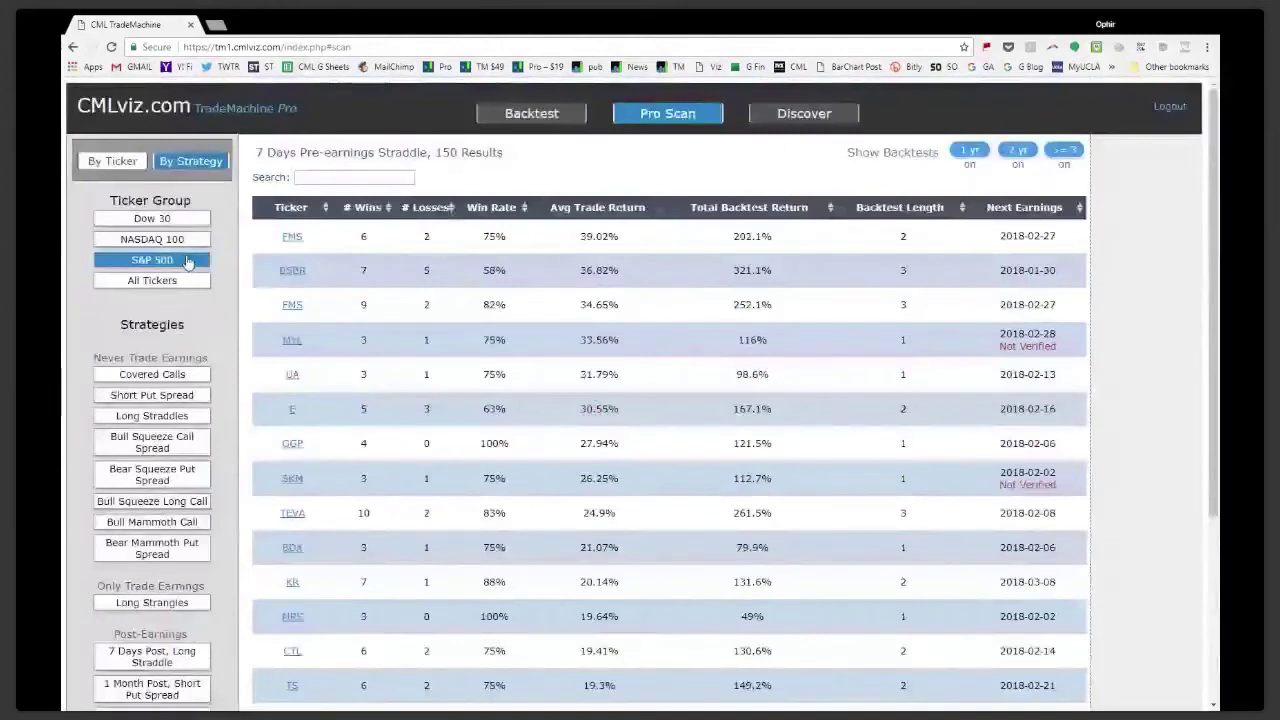
click(180, 239)
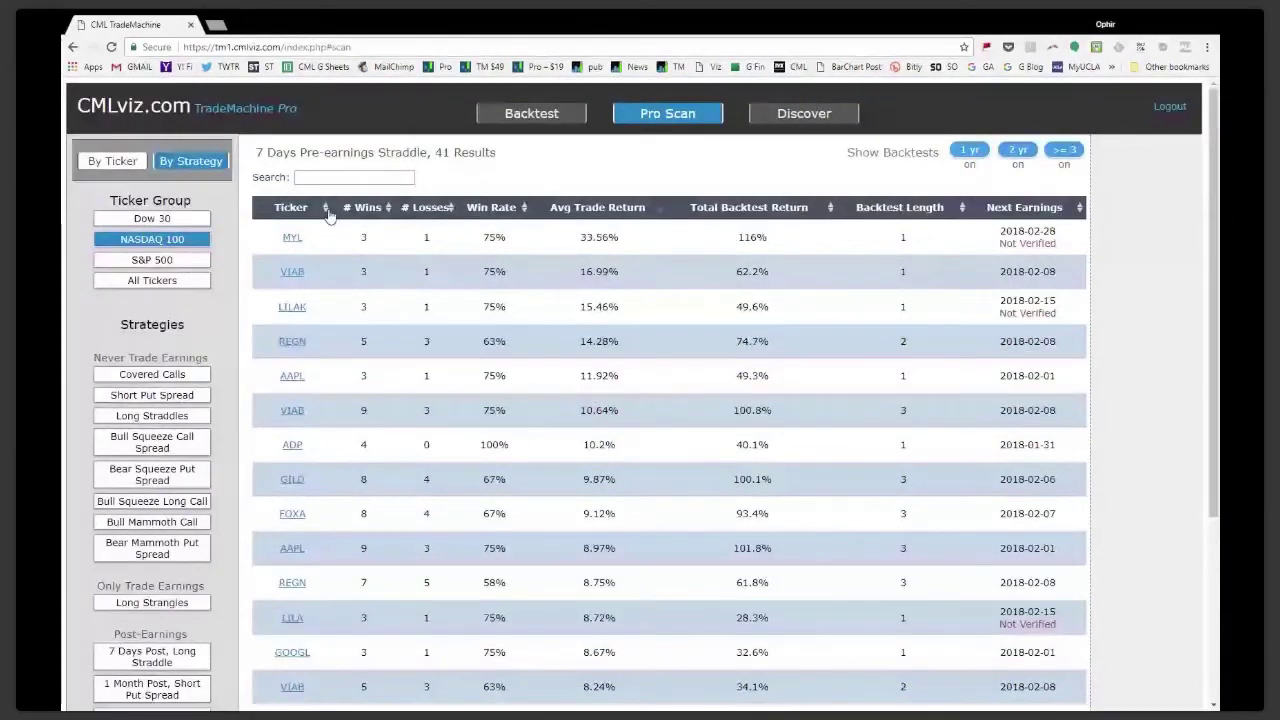
Sort the NASDAQ 100 straddle results by number of wins, highest first, and examine the three-year AAPL row
click(368, 207)
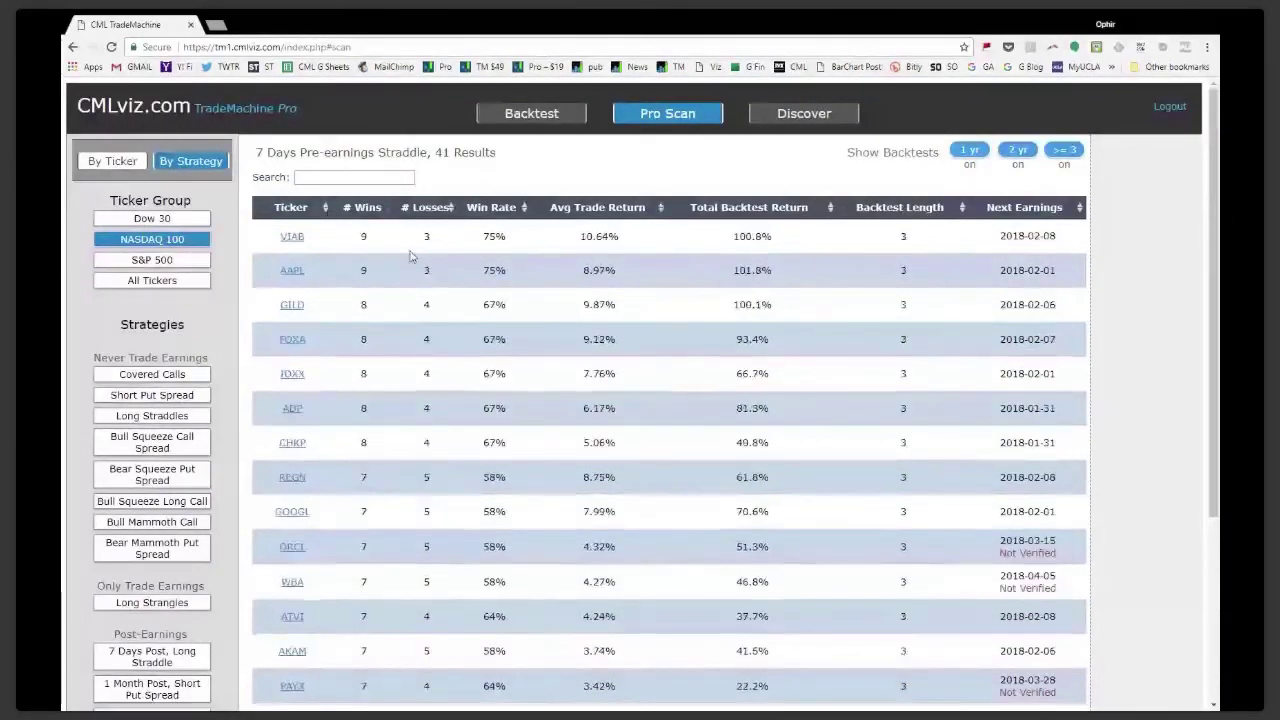
drag(410, 257, 1060, 271)
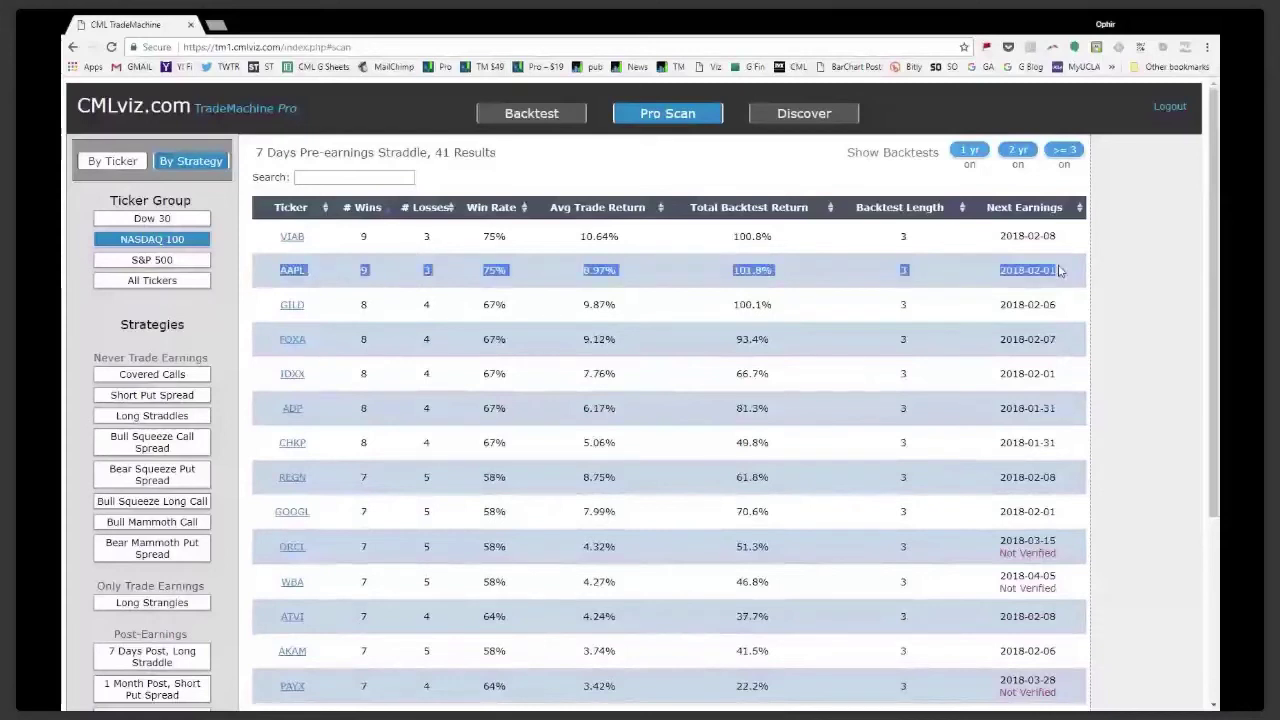
click(745, 318)
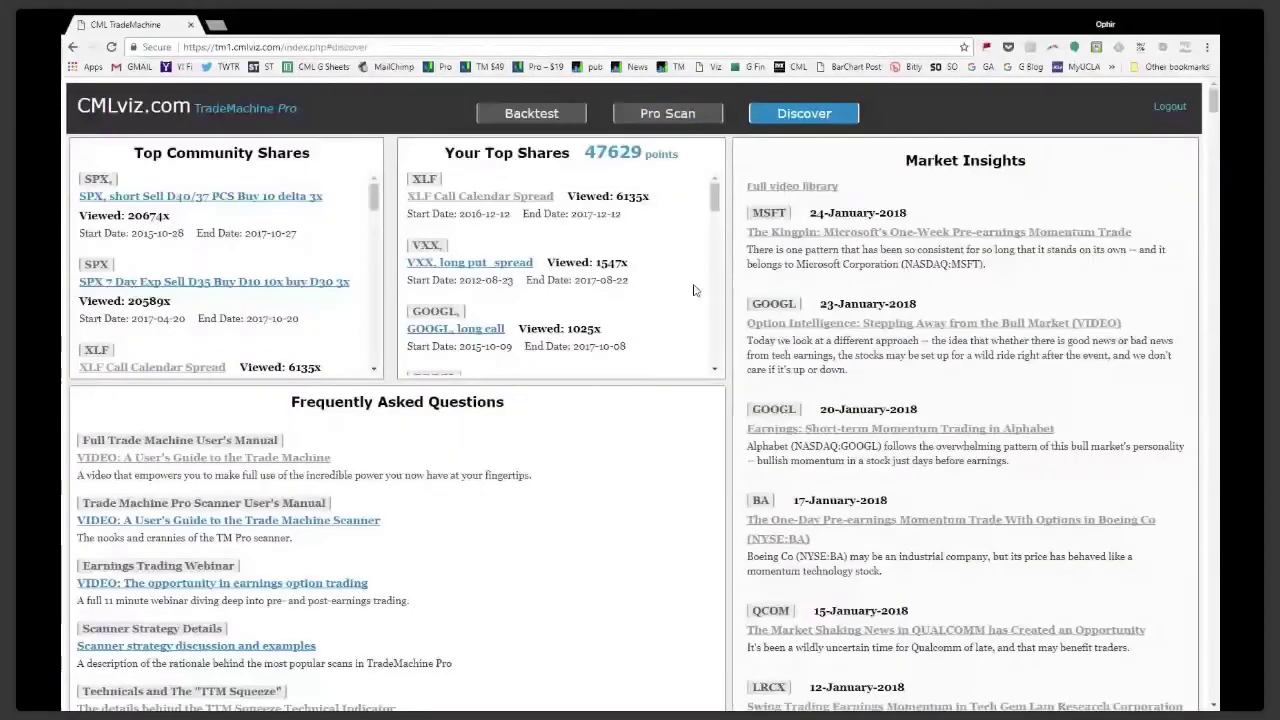
Look over the Discover page's frequently asked questions and open the MSFT article "The Kingpin: Microsoft's One-Week Pre-earnings Momentum Trade"
scroll(697, 290, down, 1)
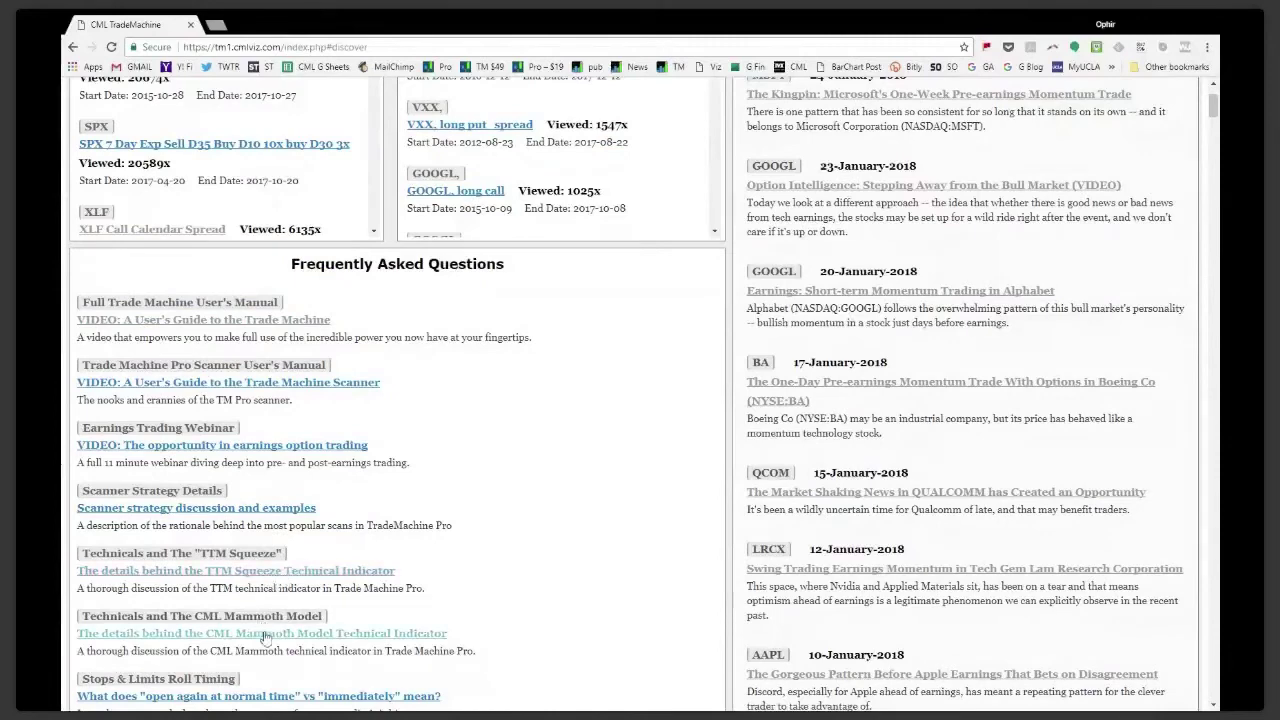
scroll(459, 548, up, 1)
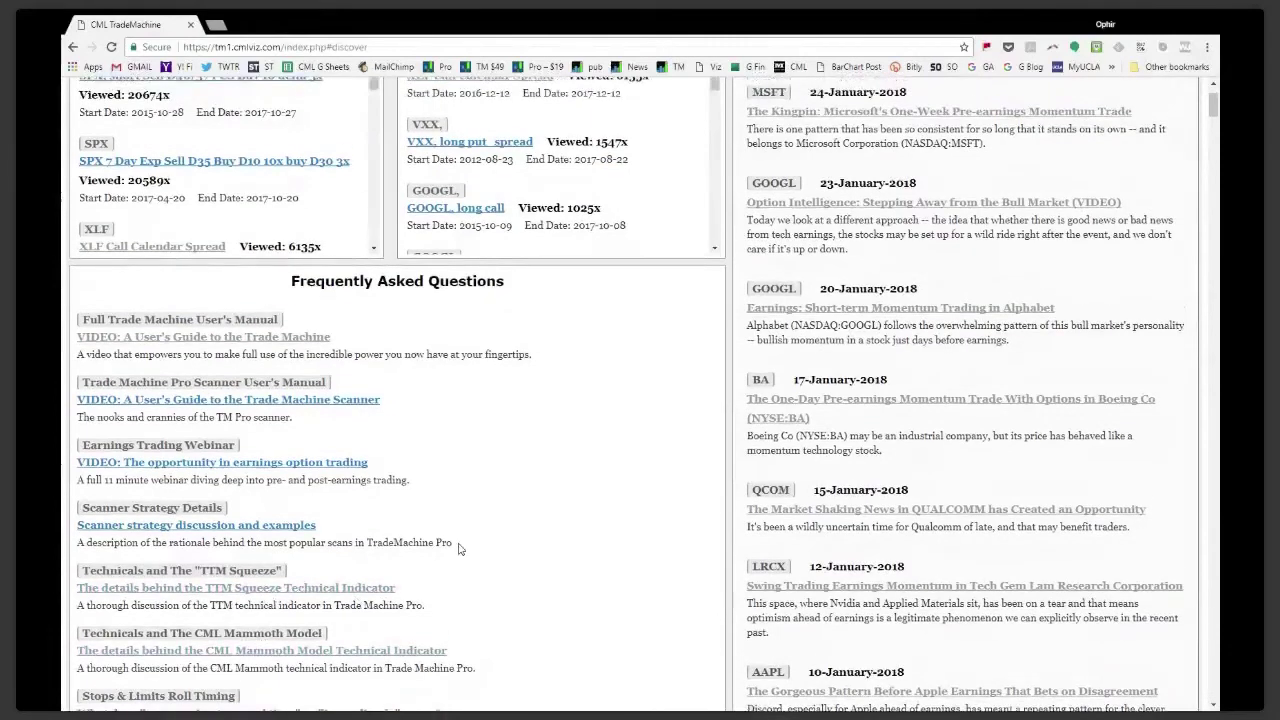
scroll(1043, 174, up, 2)
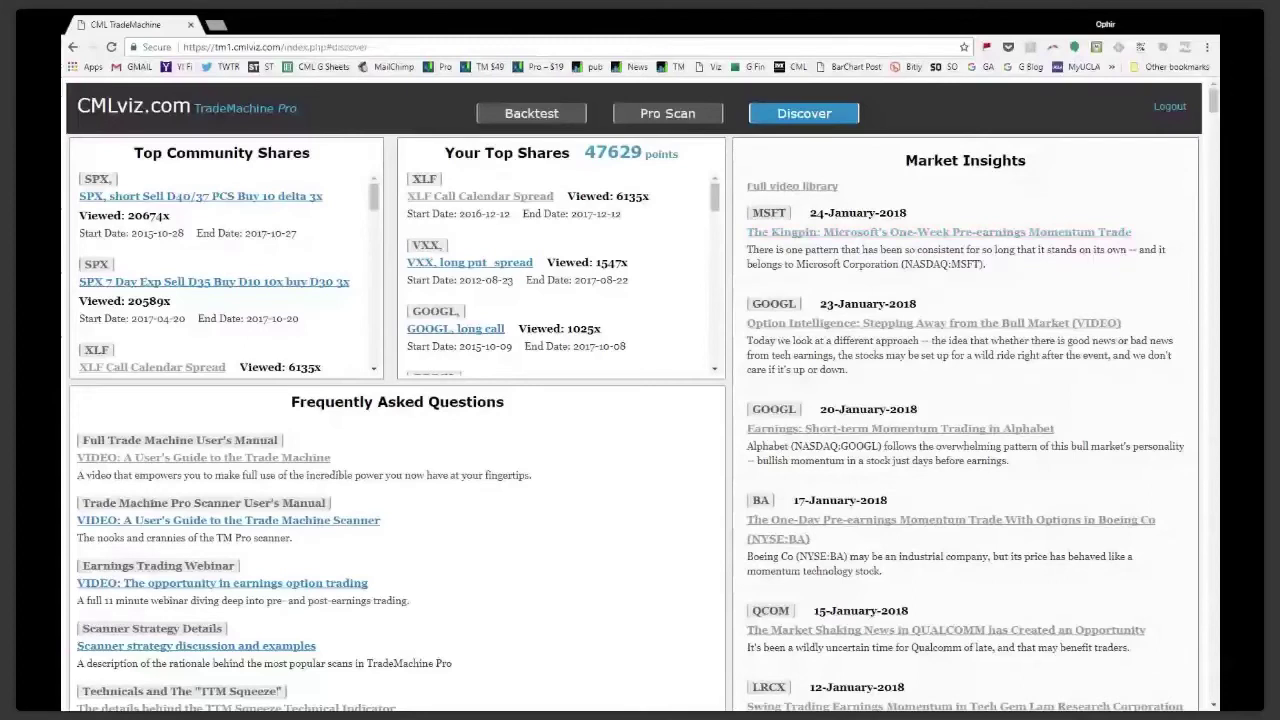
click(939, 231)
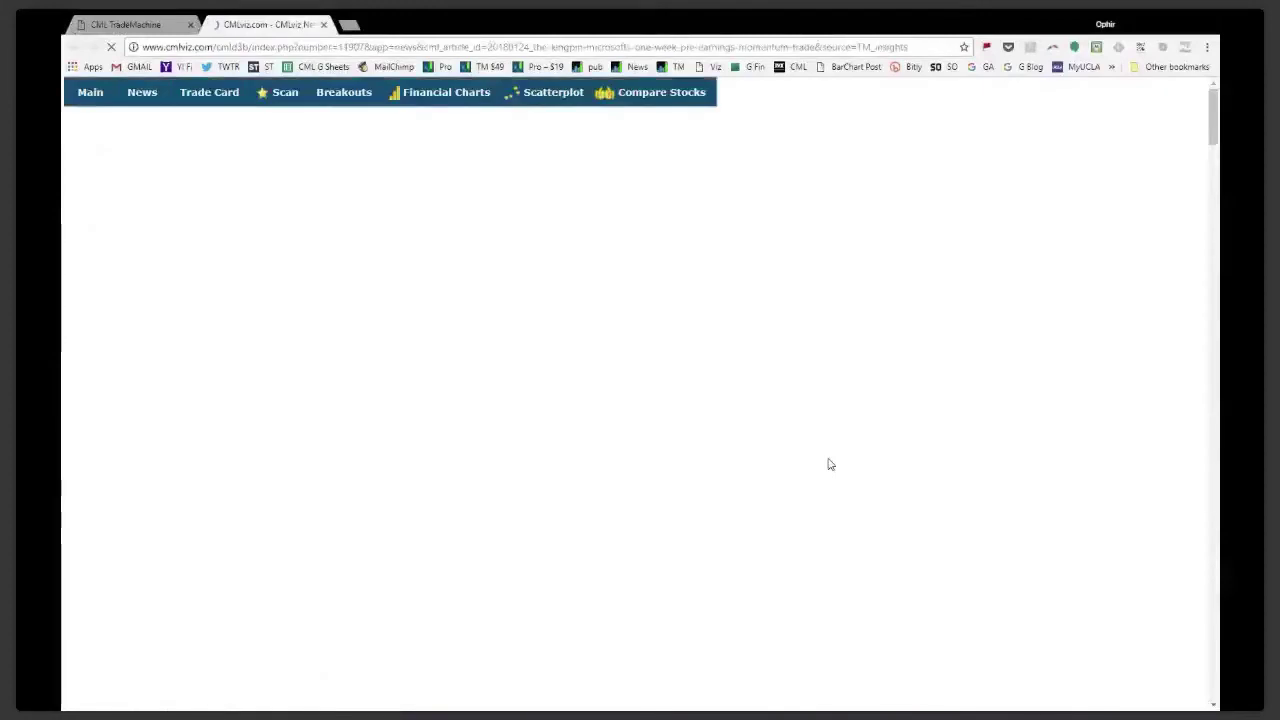
Skim the MSFT article down to its 40-delta call backtest results and return to the Discover page
scroll(434, 408, down, 15)
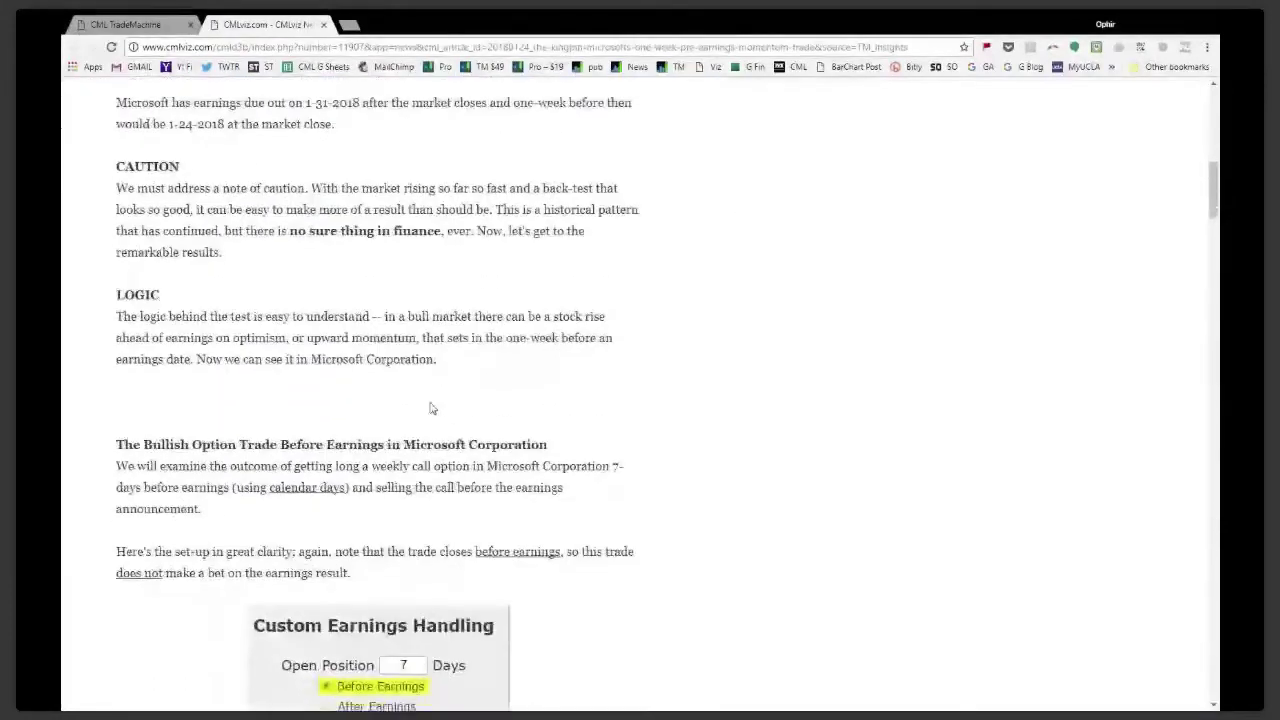
scroll(447, 431, down, 5)
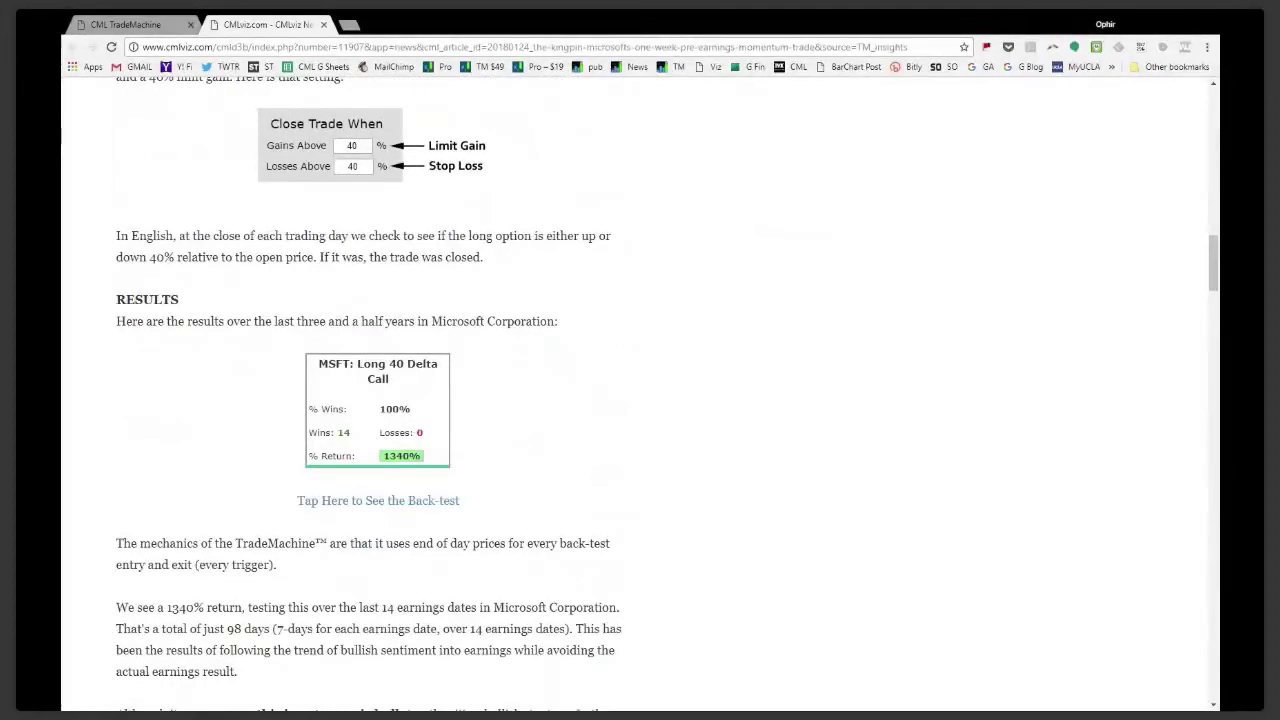
click(153, 24)
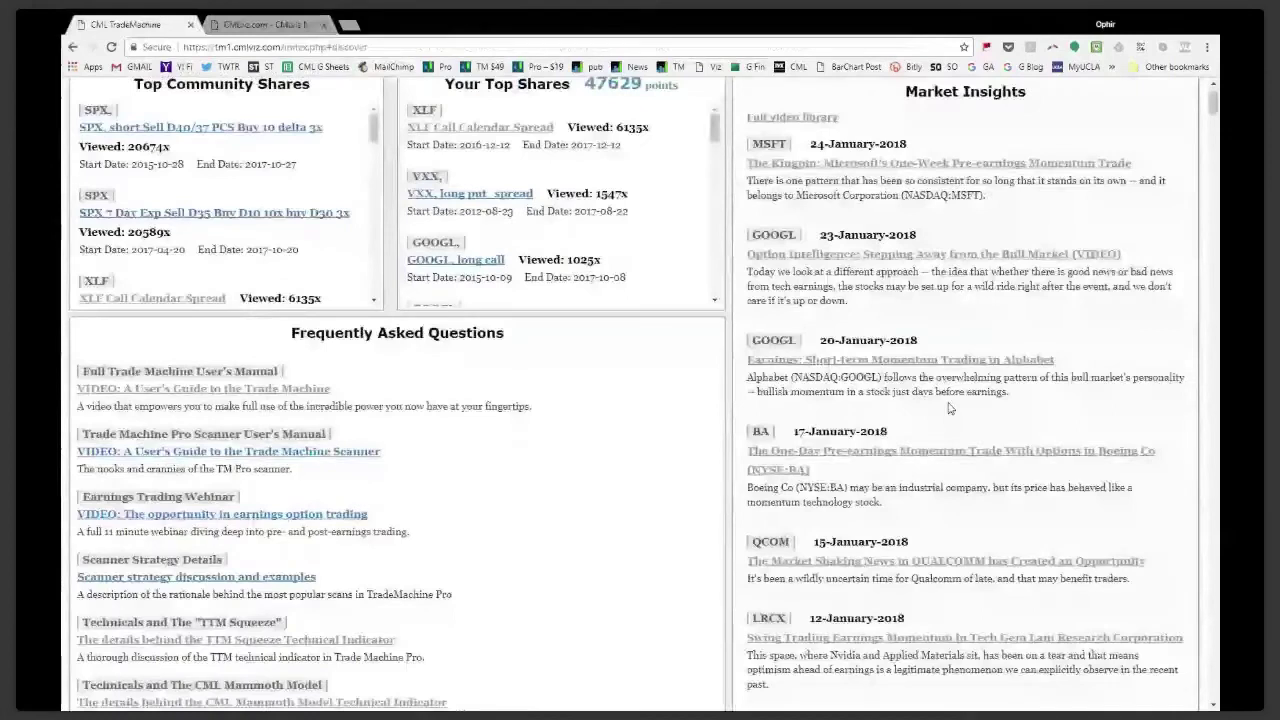
Open the 23-January-2018 GOOGL "Option Intelligence" article, read its post-earnings iron condor setup, risk control and results, and close it
click(867, 258)
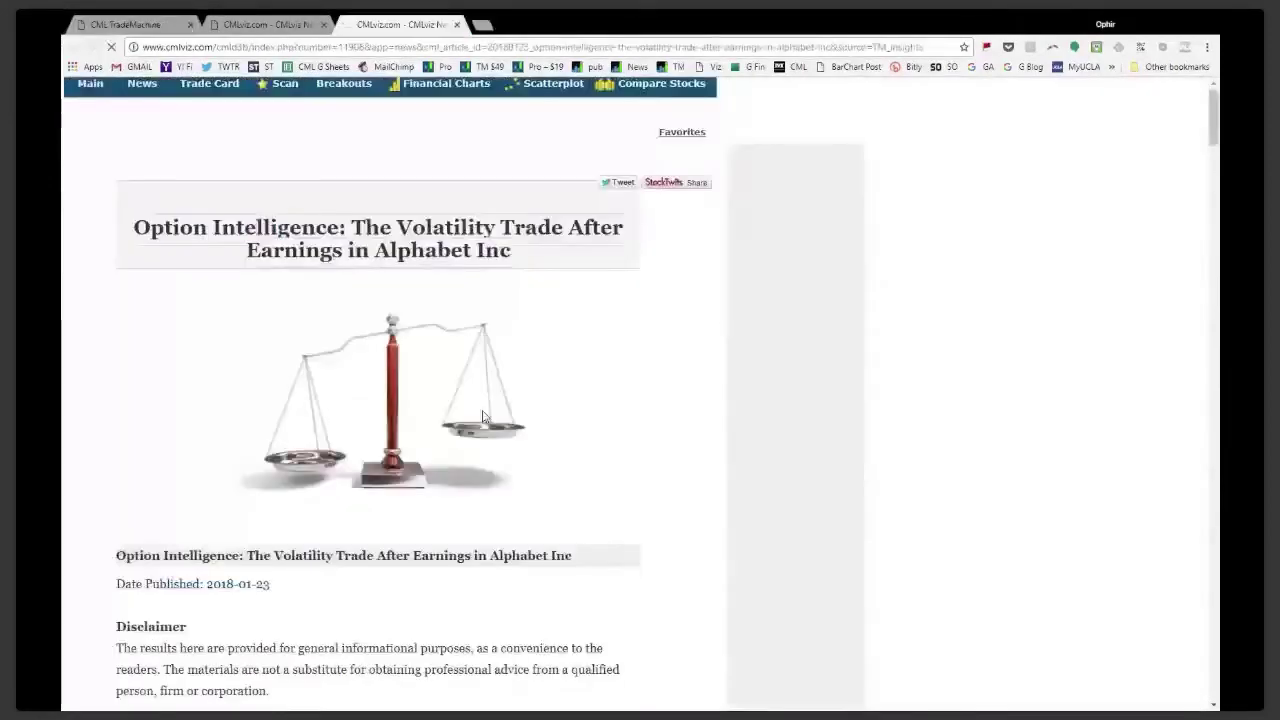
scroll(566, 502, down, 7)
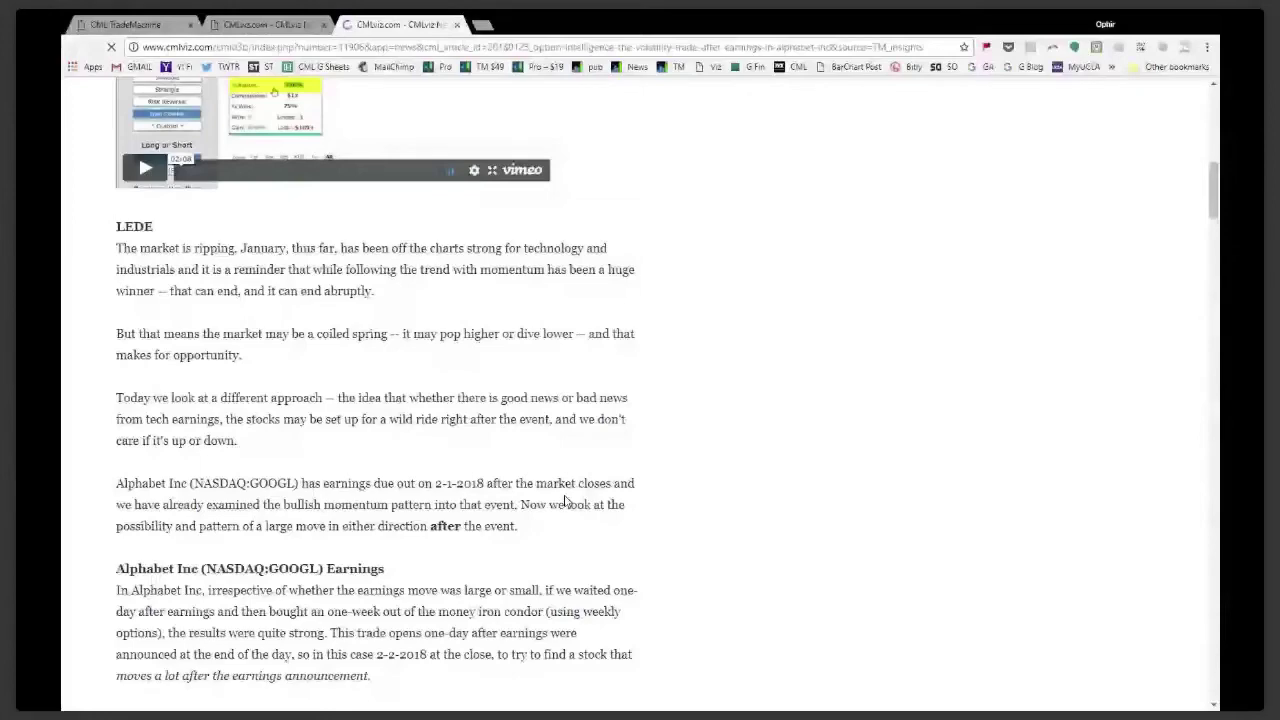
scroll(566, 502, down, 5)
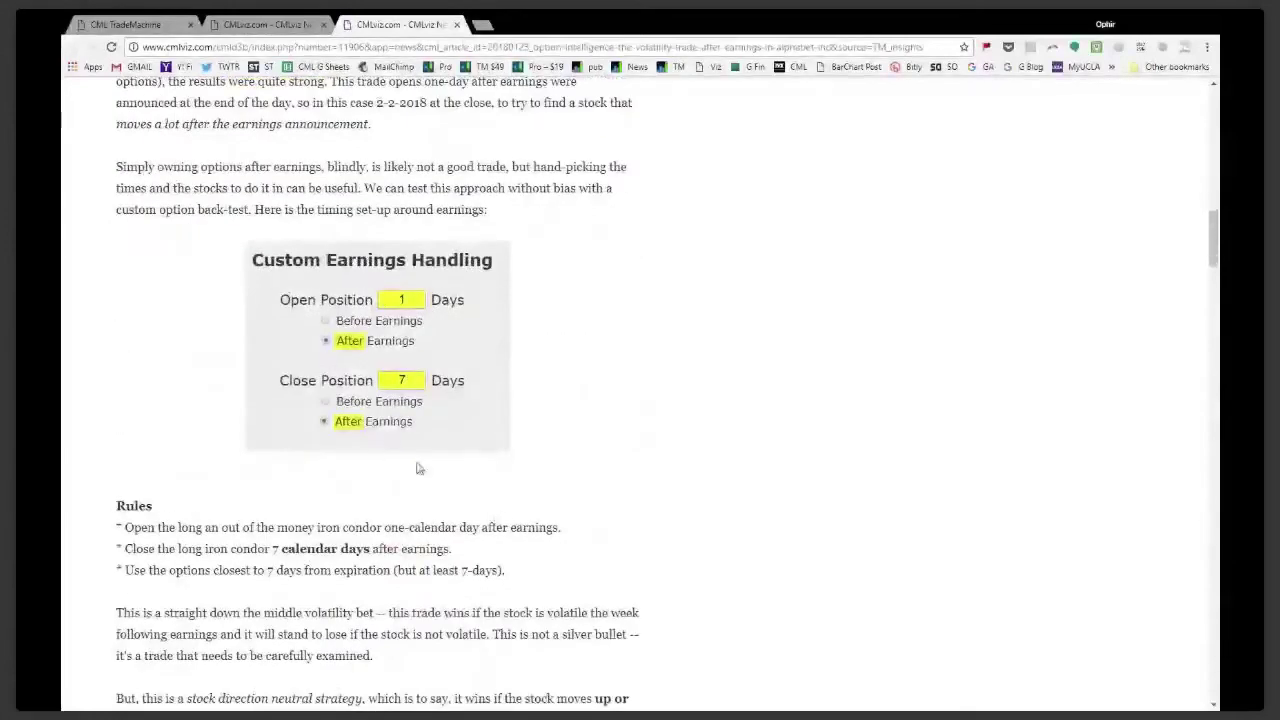
scroll(503, 460, down, 6)
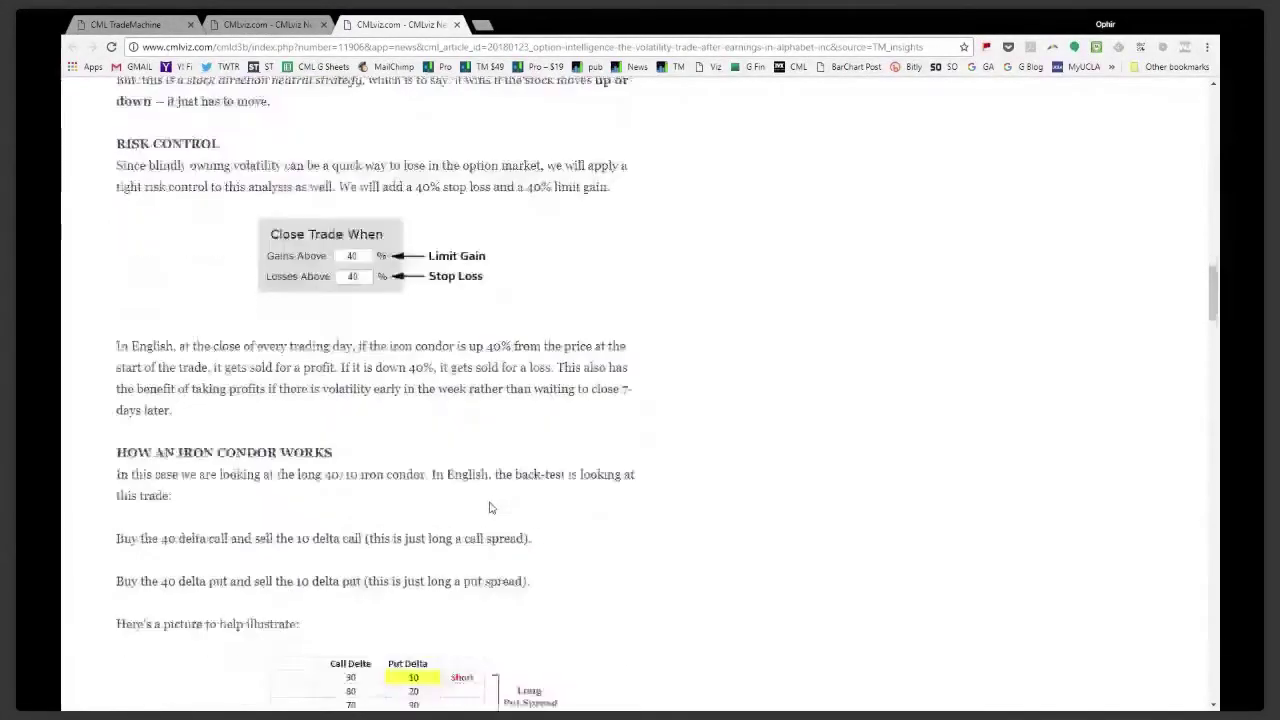
scroll(490, 507, down, 3)
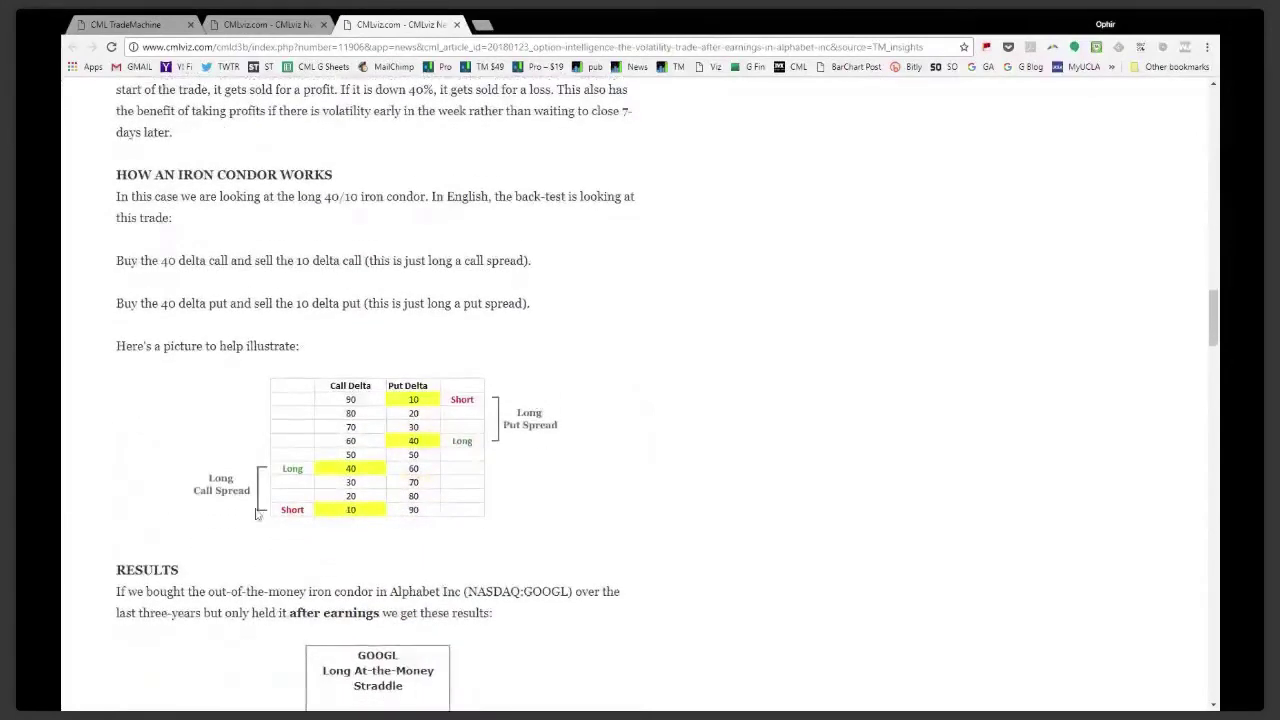
scroll(480, 445, down, 2)
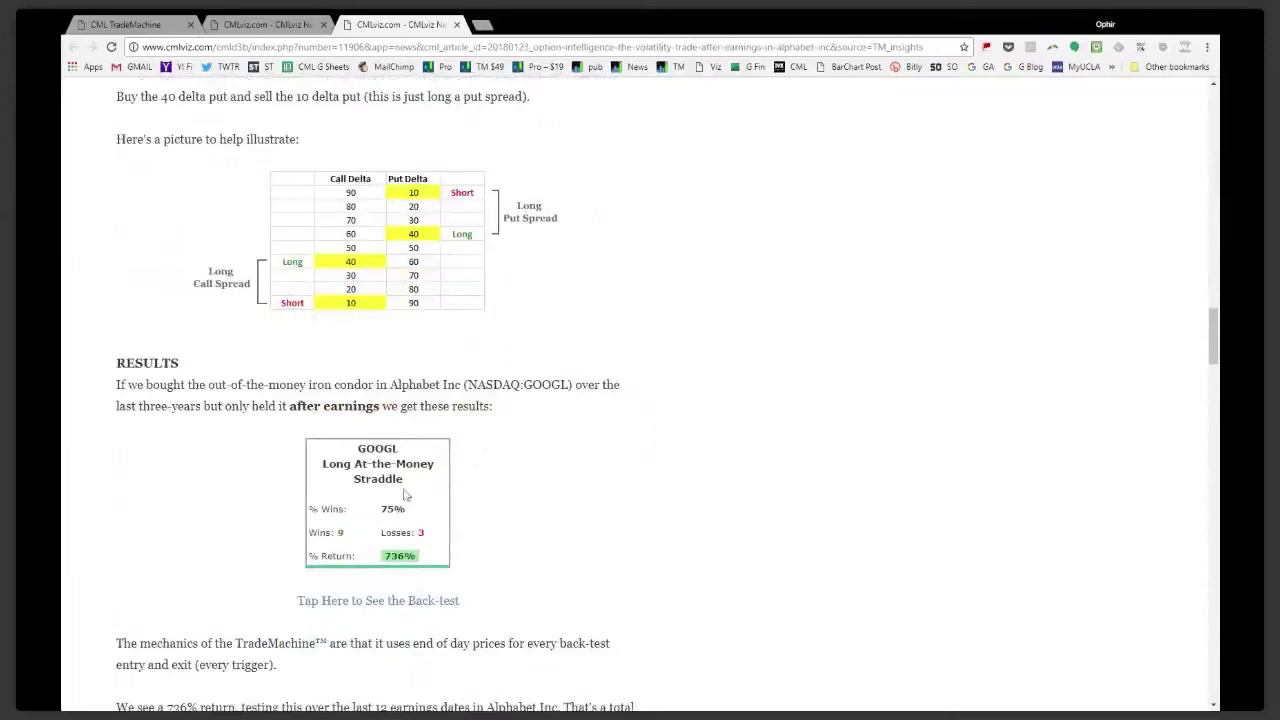
scroll(491, 357, down, 4)
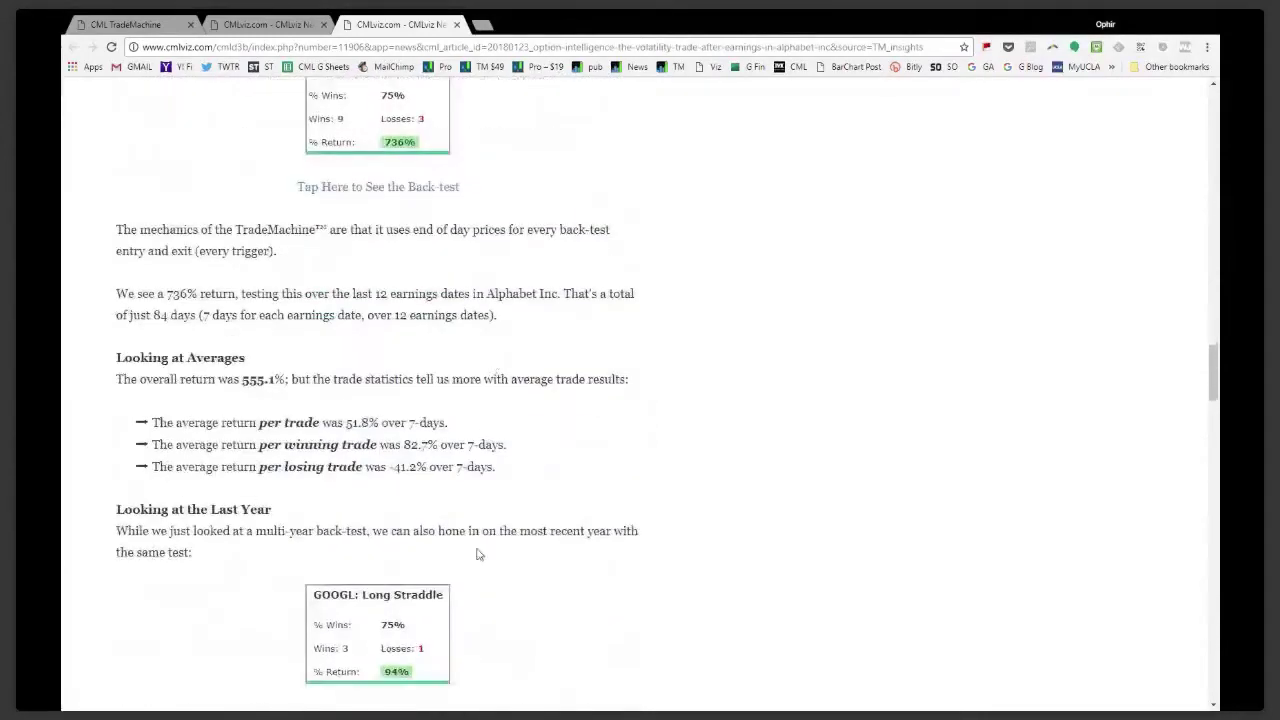
scroll(480, 555, up, 5)
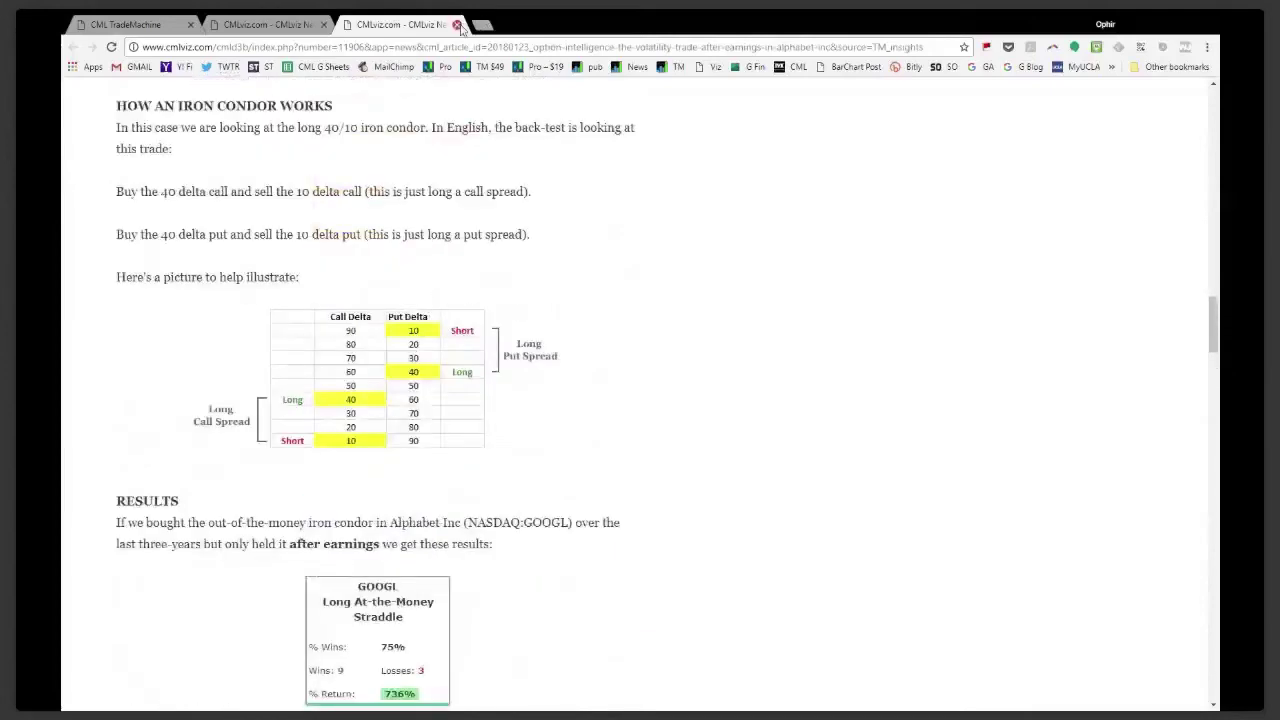
click(457, 24)
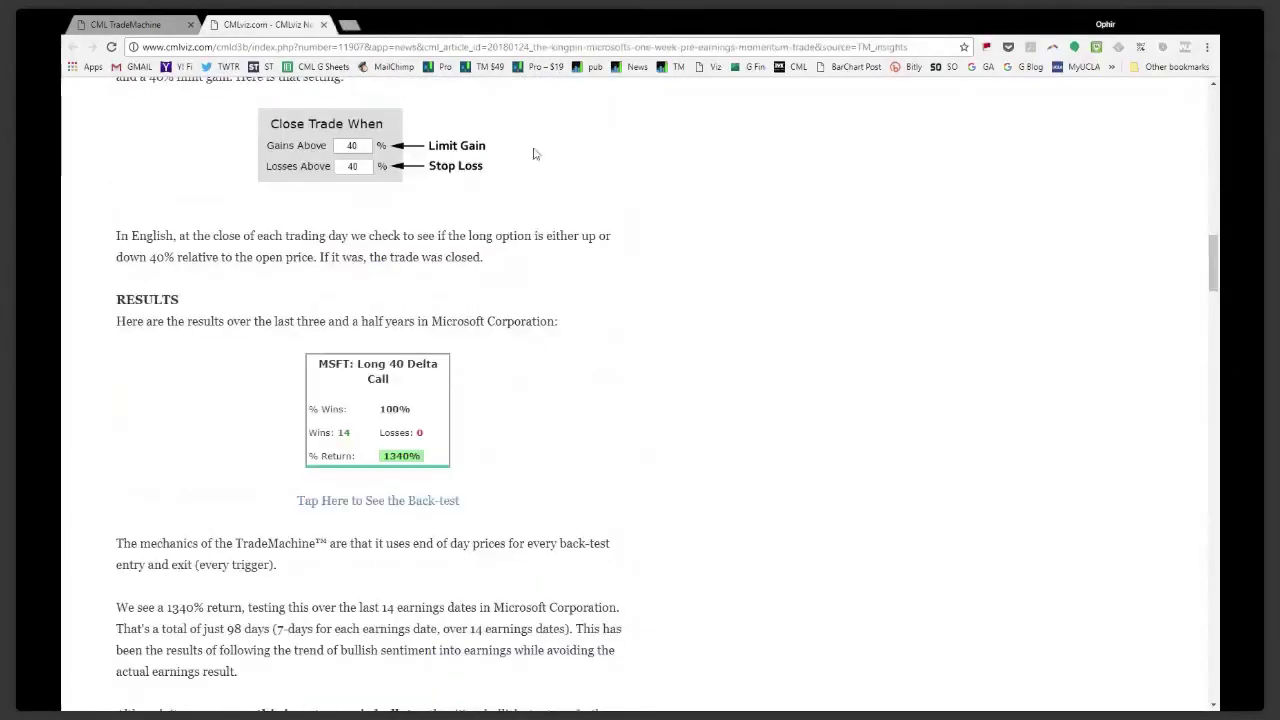
Go back to the Discover page and glance over the Market Insights articles
click(140, 24)
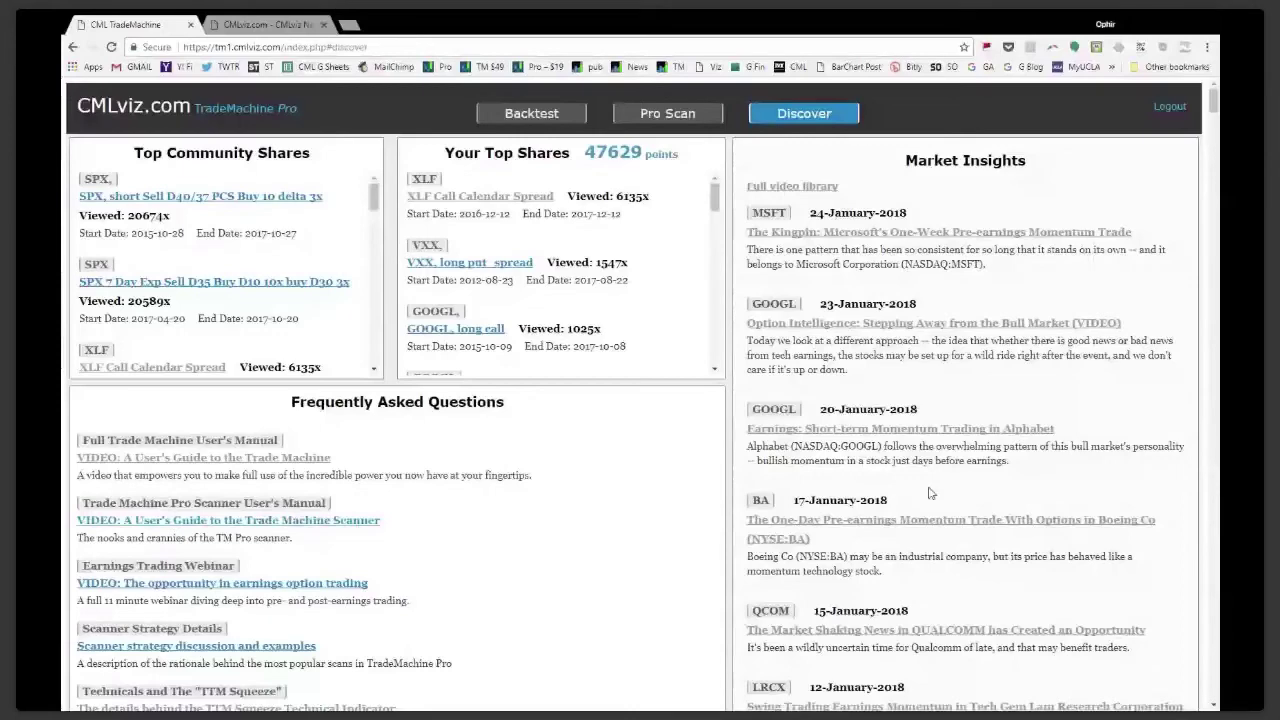
scroll(928, 493, down, 5)
scroll(928, 493, up, 5)
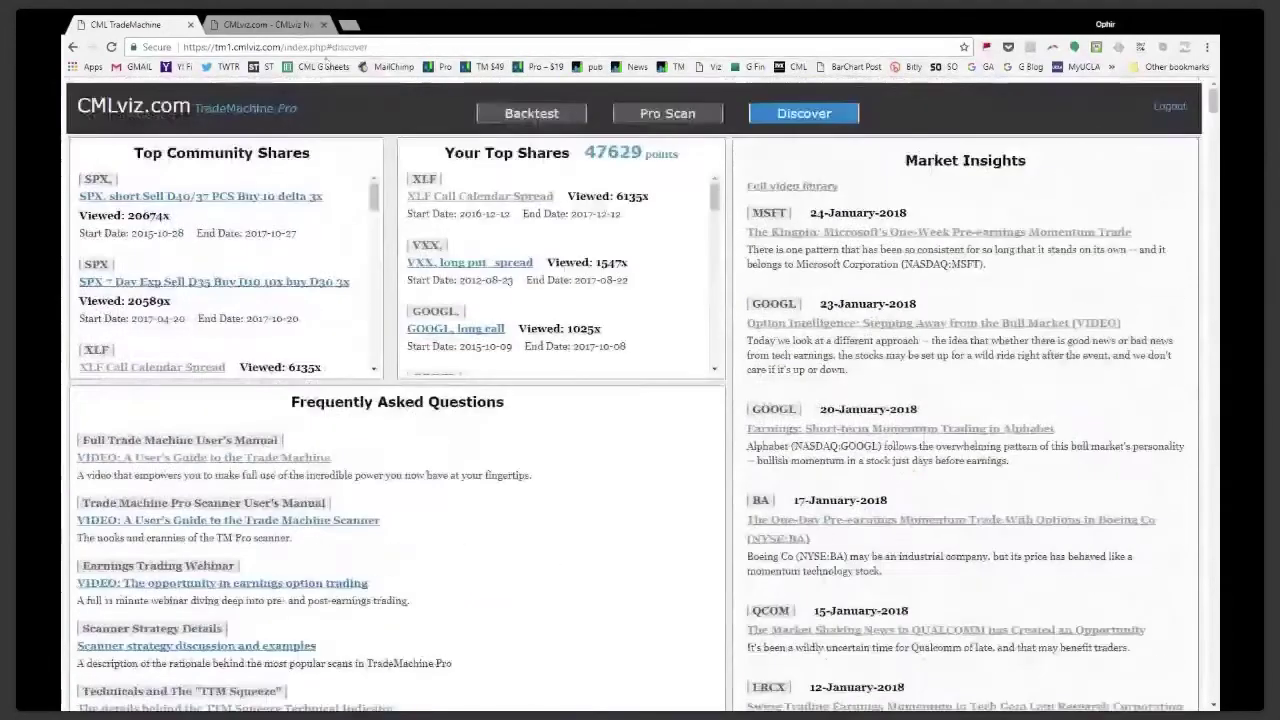
Run a Pro Scan by strategy on the NASDAQ 100 for 21 Days Post, Short Iron Condor and open the FB backtest in a new tab
click(550, 117)
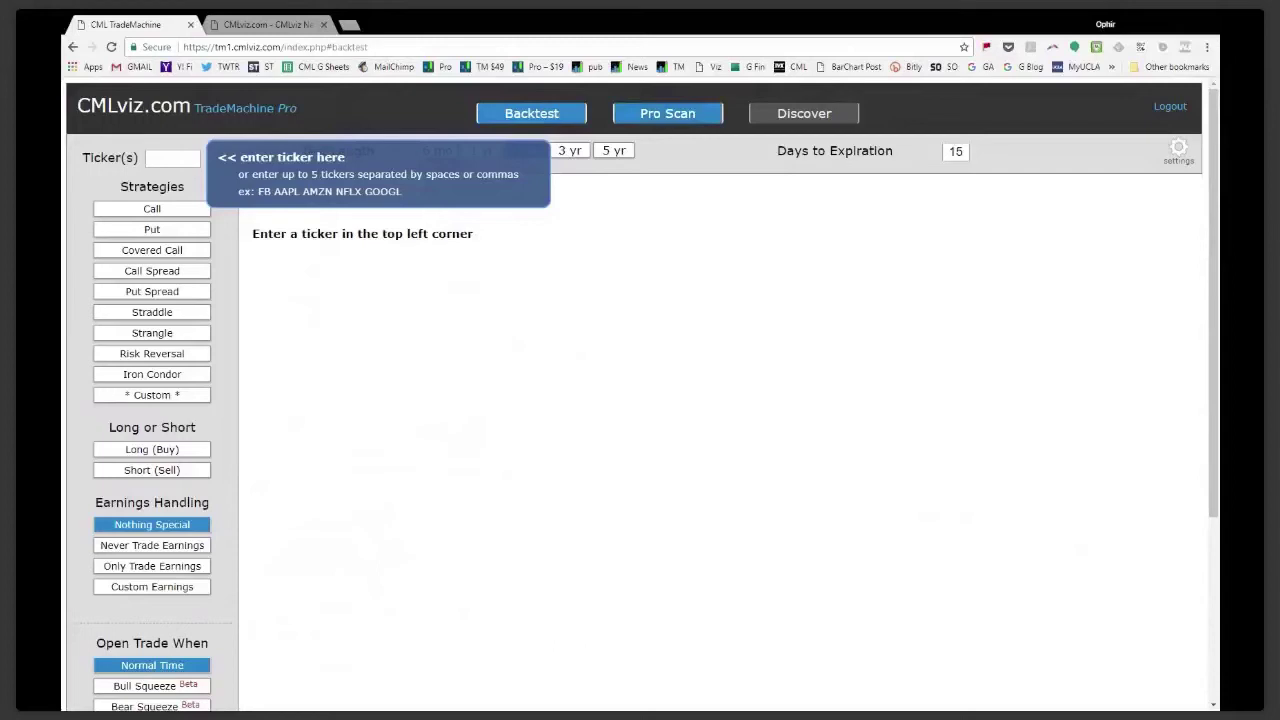
click(641, 128)
click(191, 168)
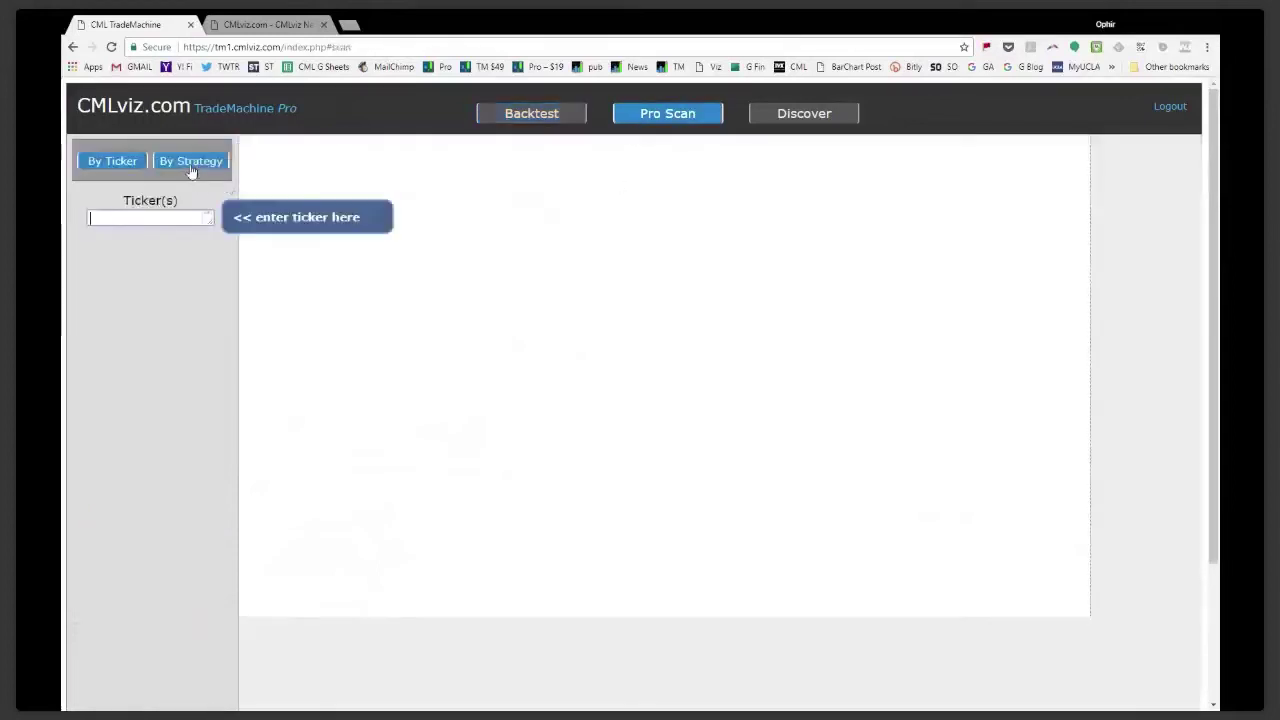
click(165, 239)
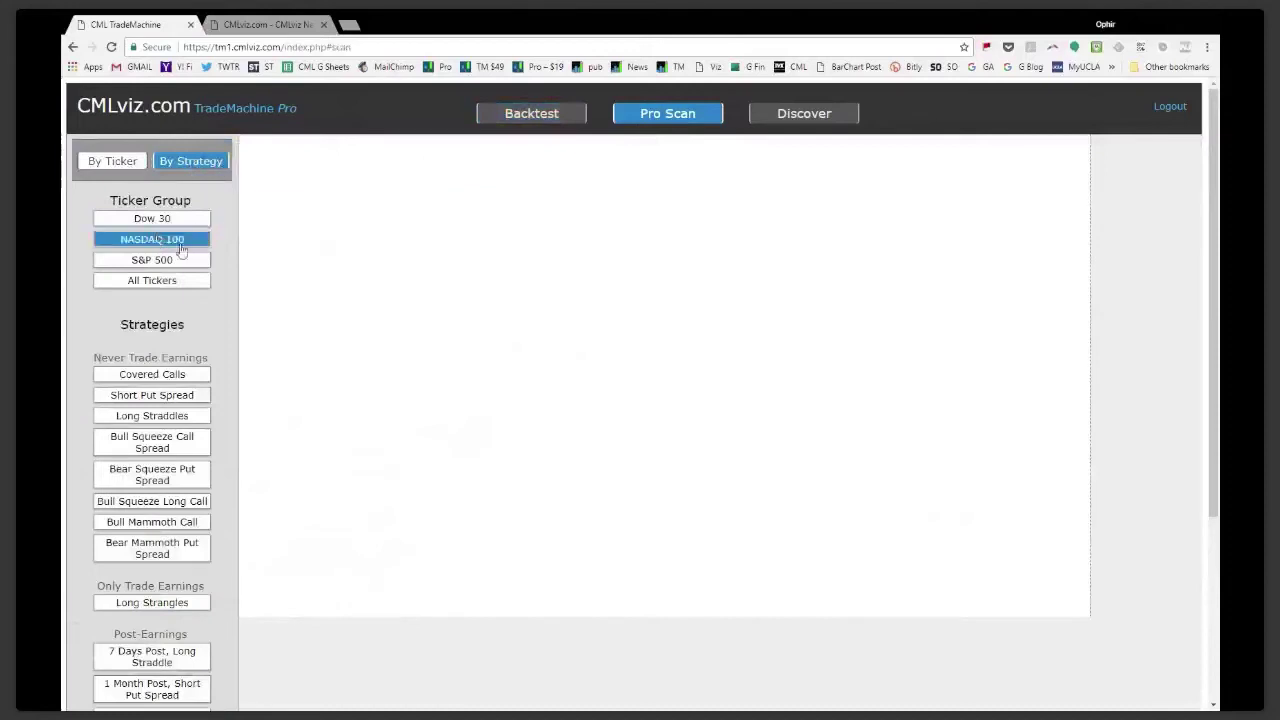
scroll(320, 337, down, 3)
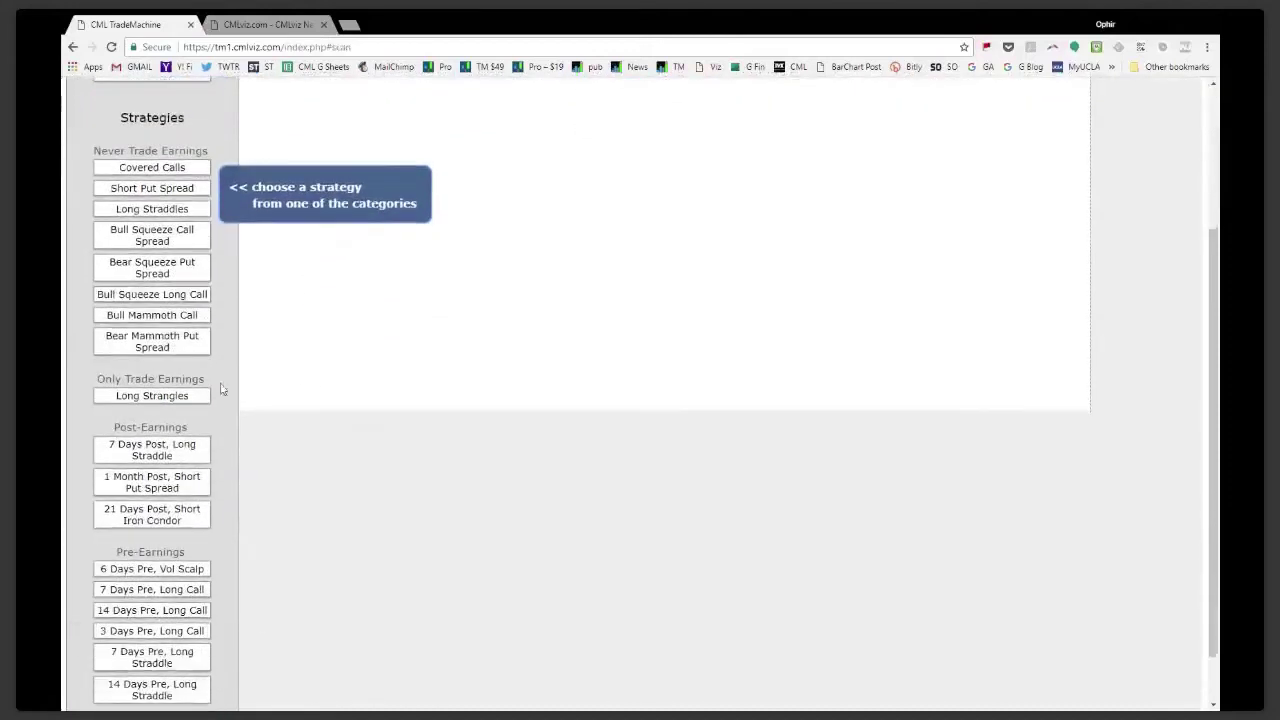
click(200, 397)
scroll(200, 397, down, 1)
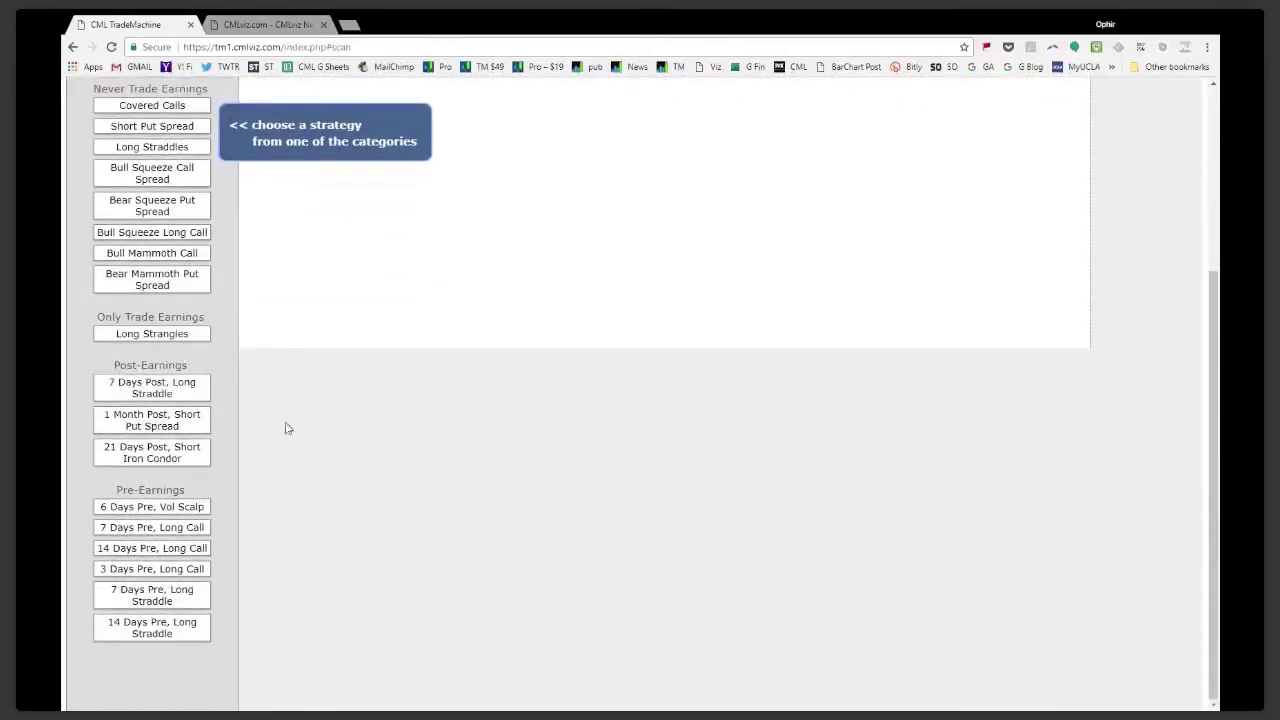
click(172, 452)
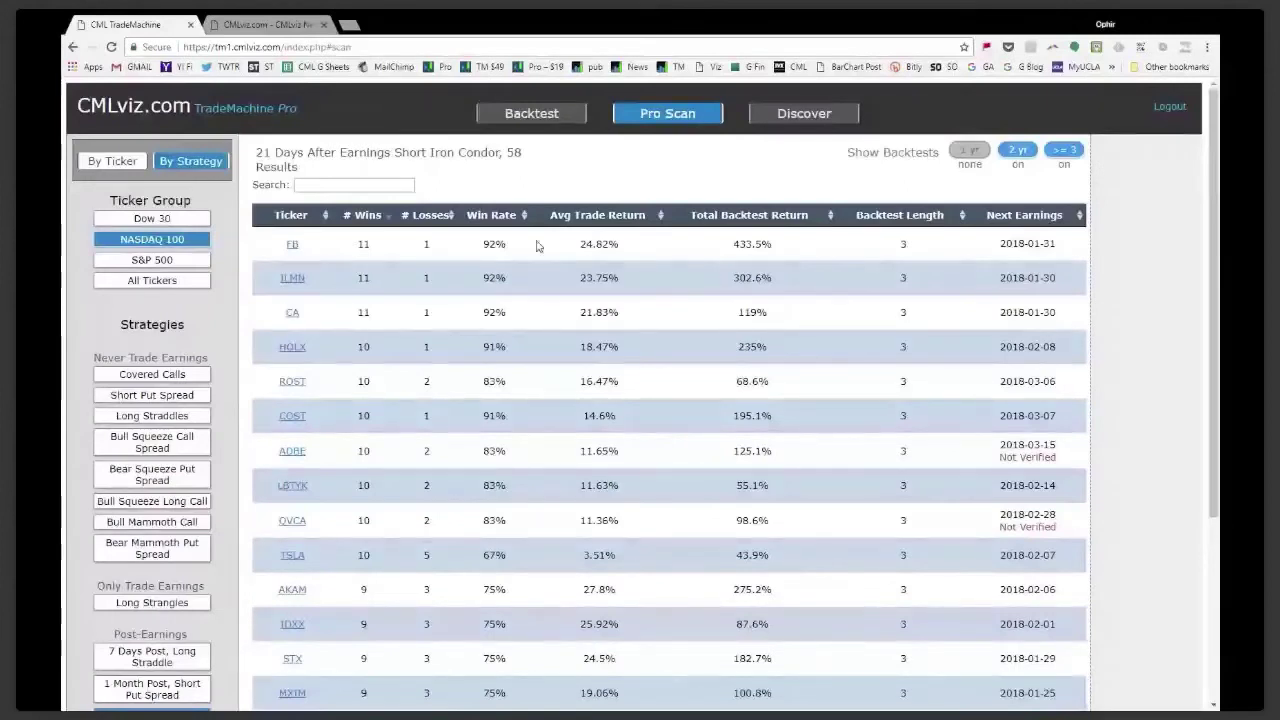
ctrl+click(292, 245)
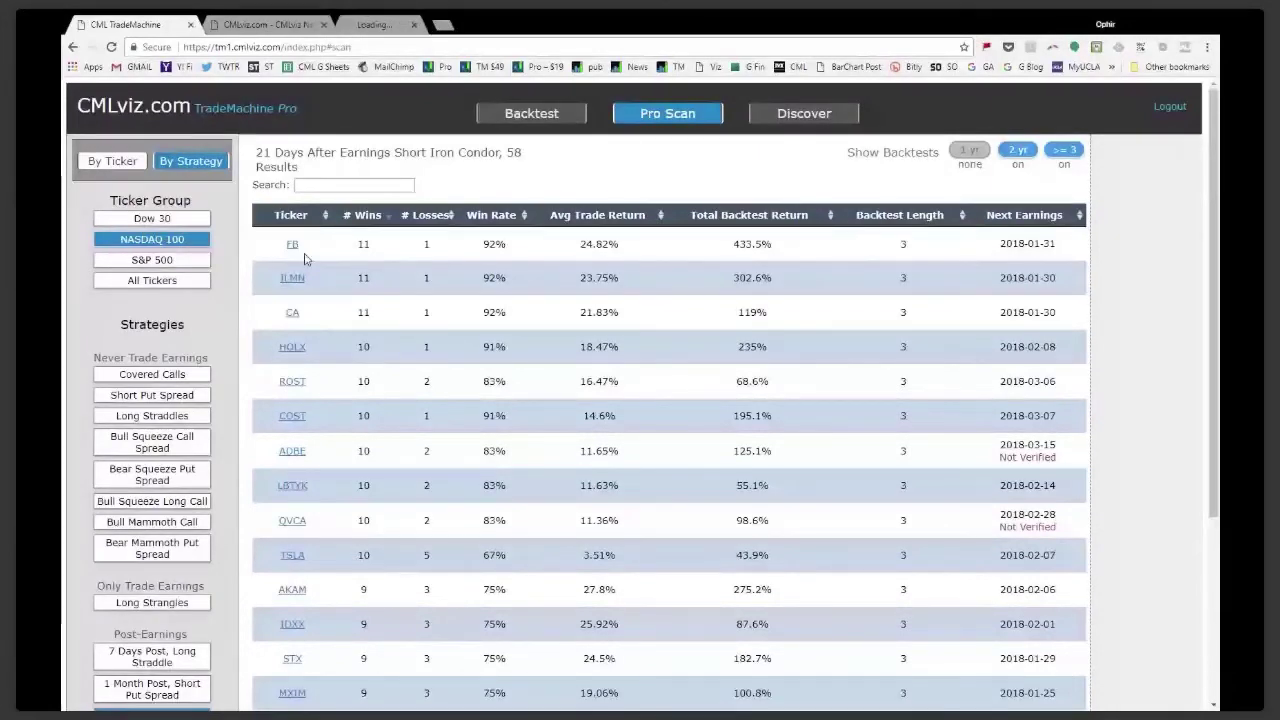
click(378, 28)
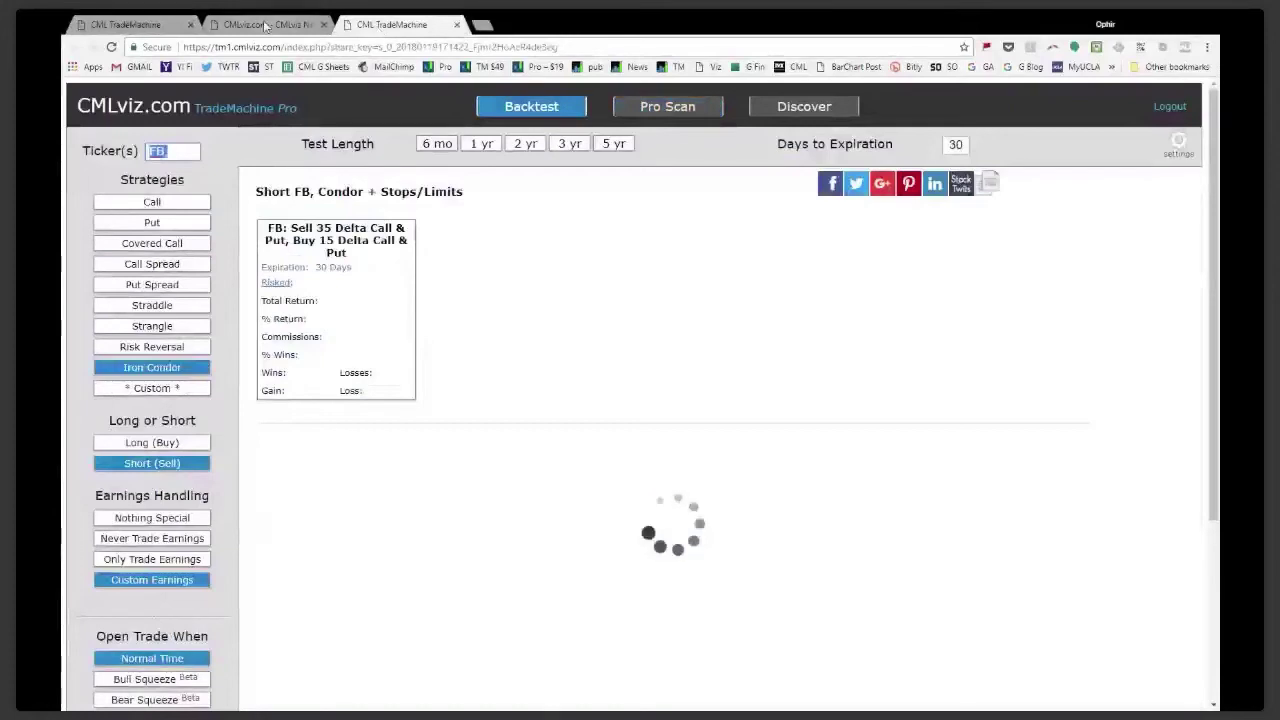
Find VXX on the Discover page and open the article "The Incredible Option Trade in VXX That Keeps Winning" in a new tab
click(804, 108)
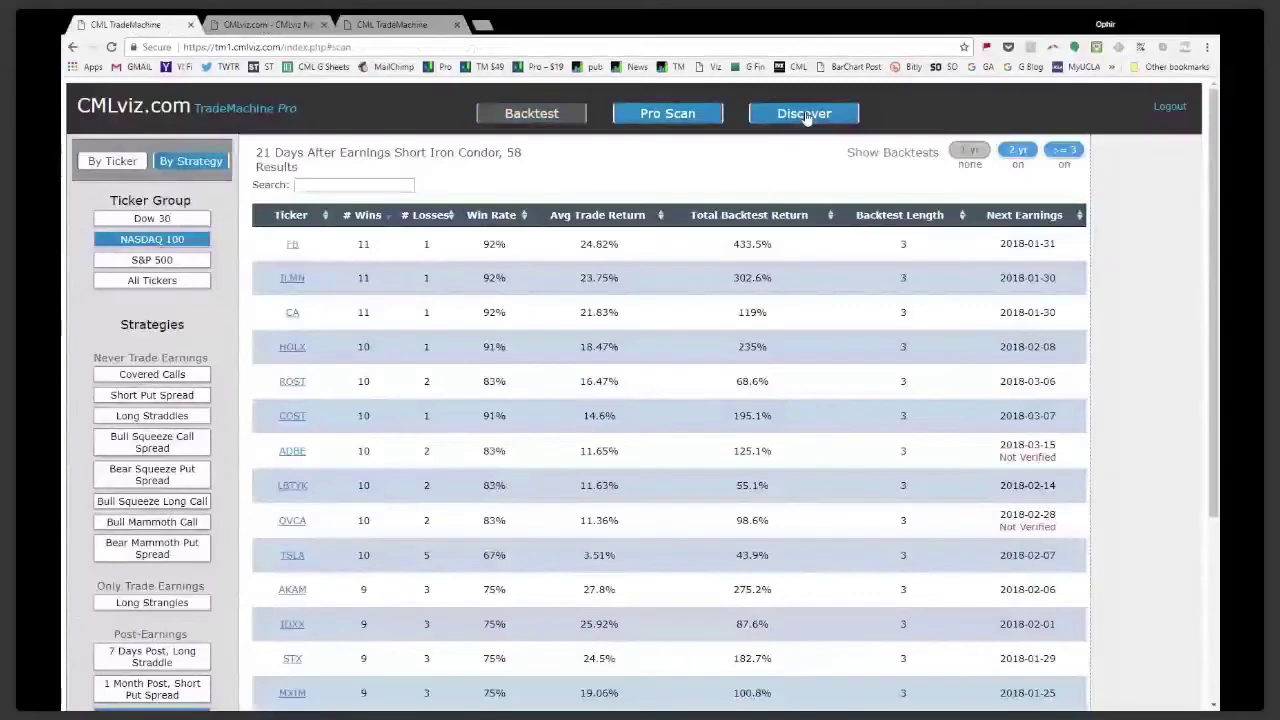
click(806, 115)
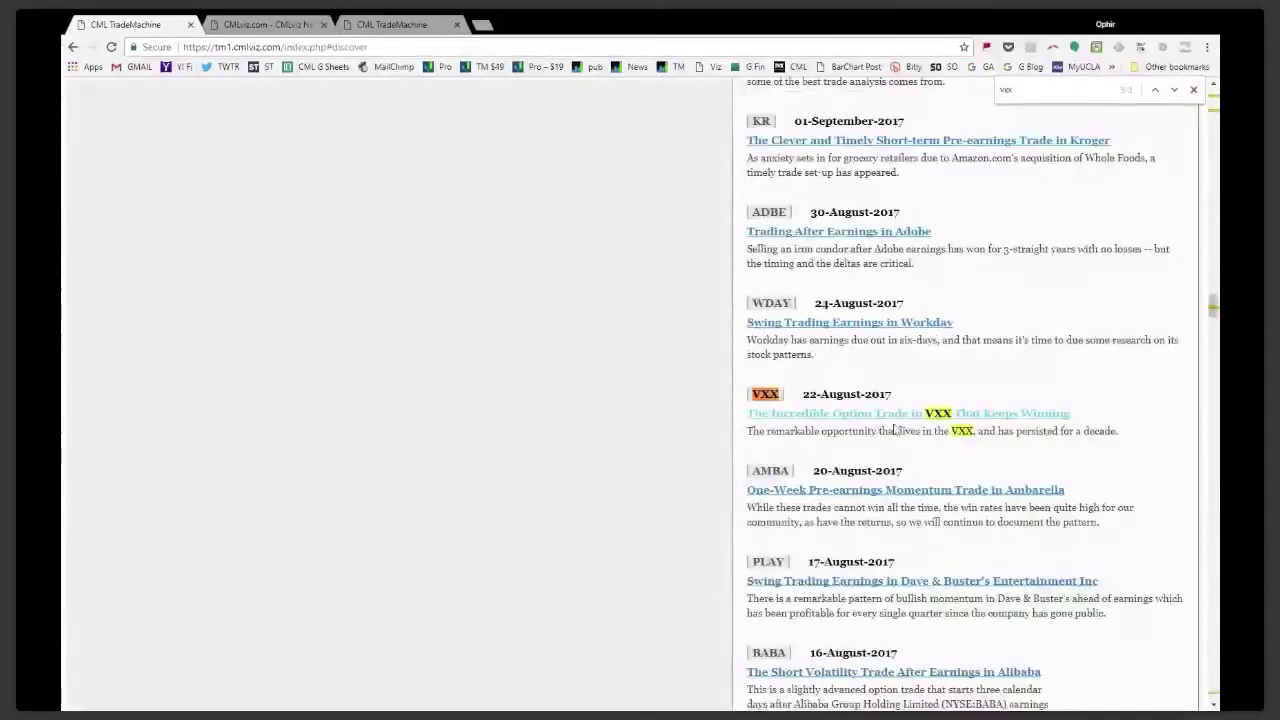
click(519, 22)
Return to the FB short iron condor backtest and review its custom earnings handling for opening and closing the position
click(393, 25)
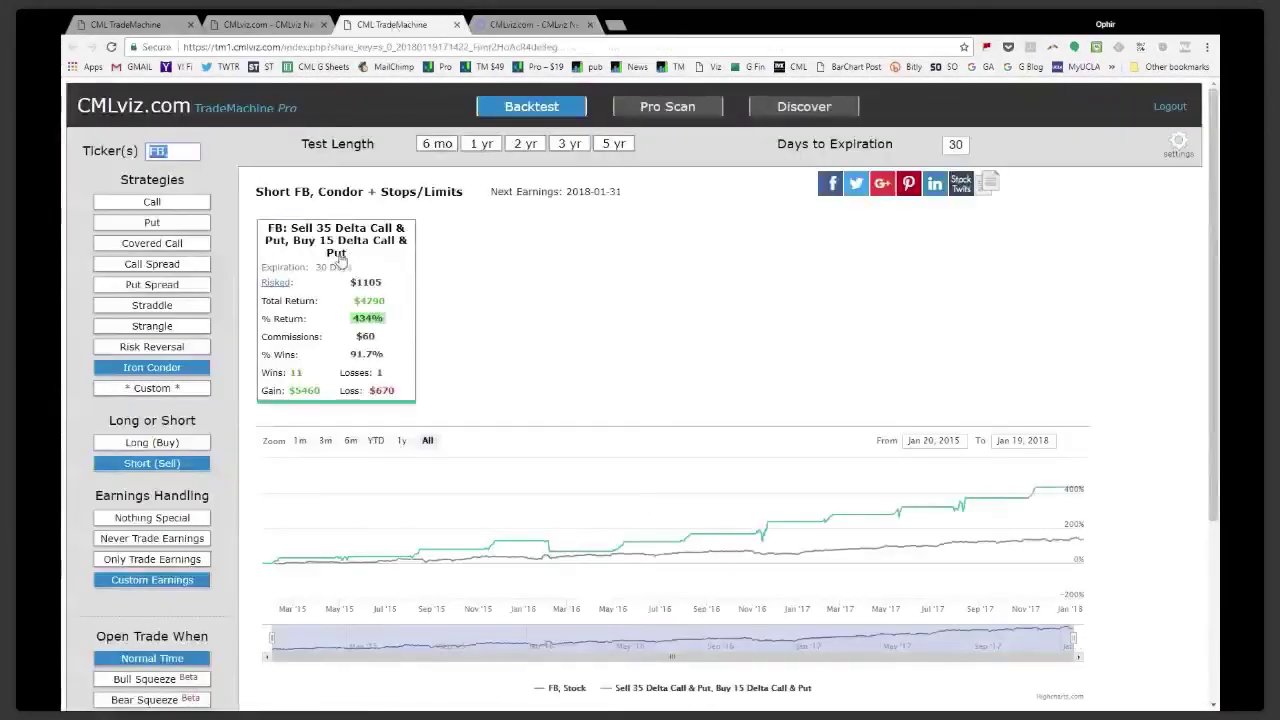
scroll(406, 362, down, 1)
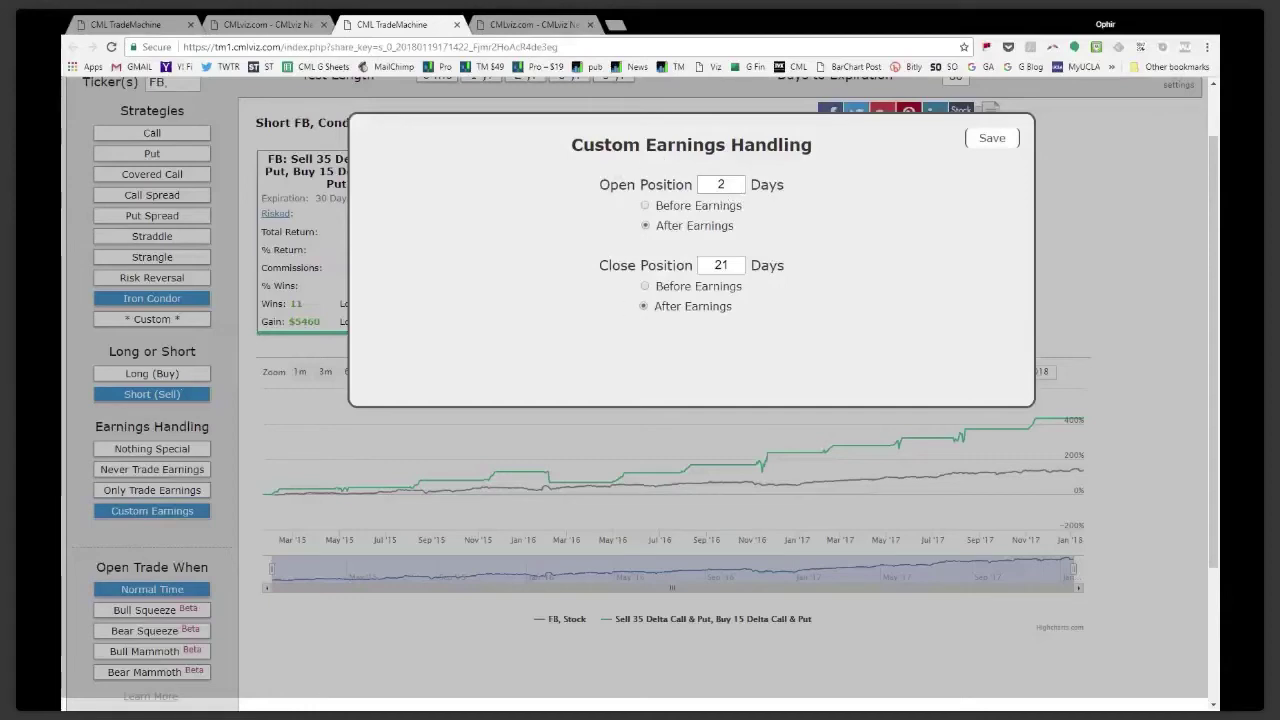
click(992, 139)
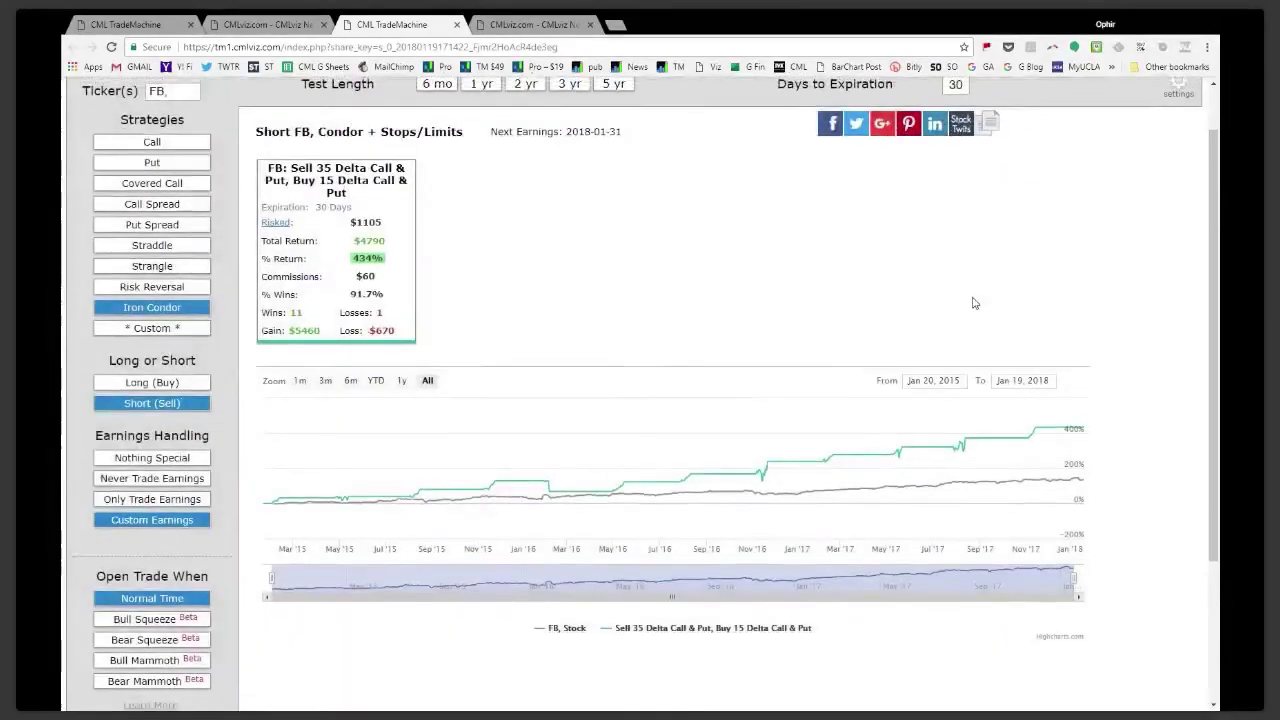
Examine the FB iron condor's trade details, comparing the stock performance with the strategy's percent return, and close them
scroll(422, 330, up, 1)
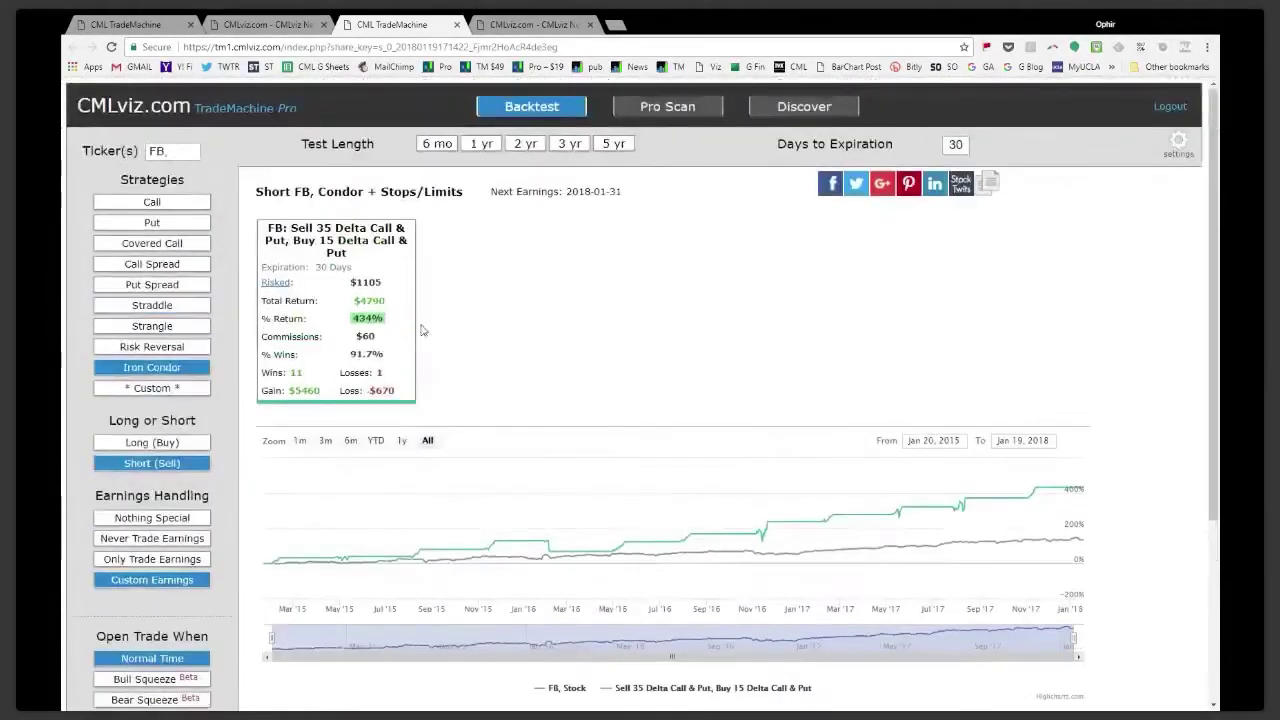
click(372, 277)
drag(853, 287, 893, 289)
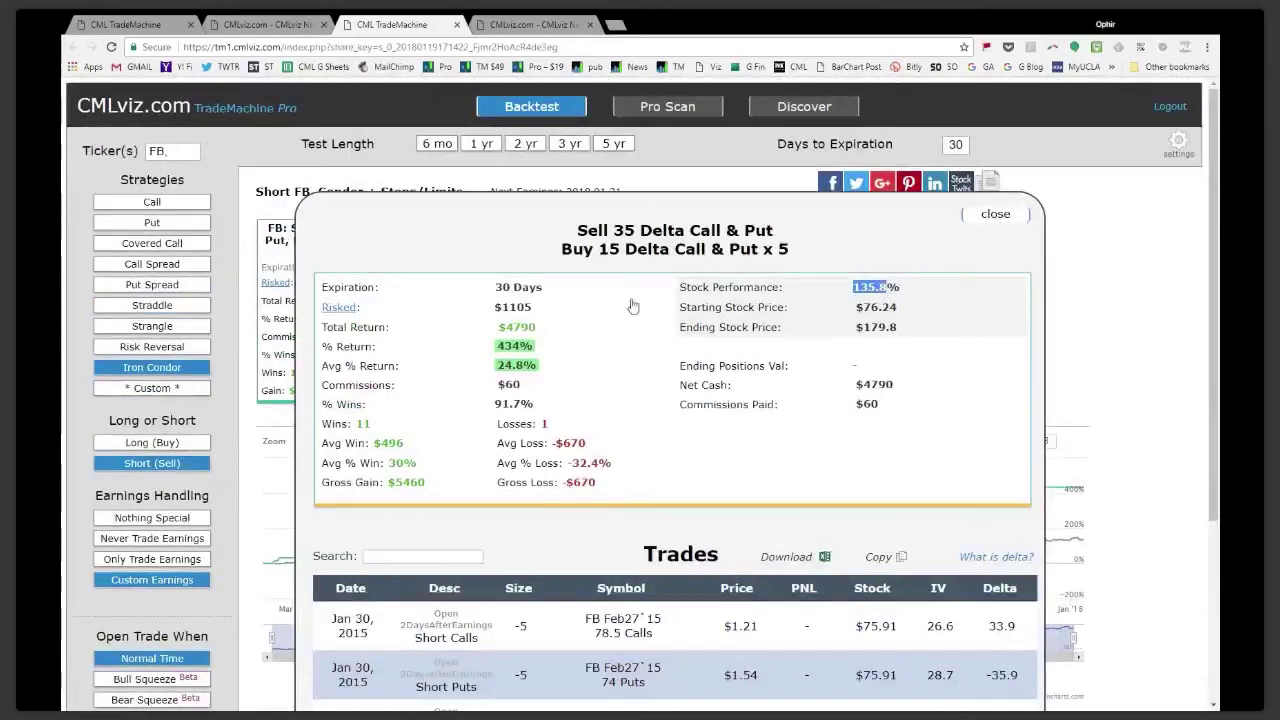
drag(497, 346, 529, 352)
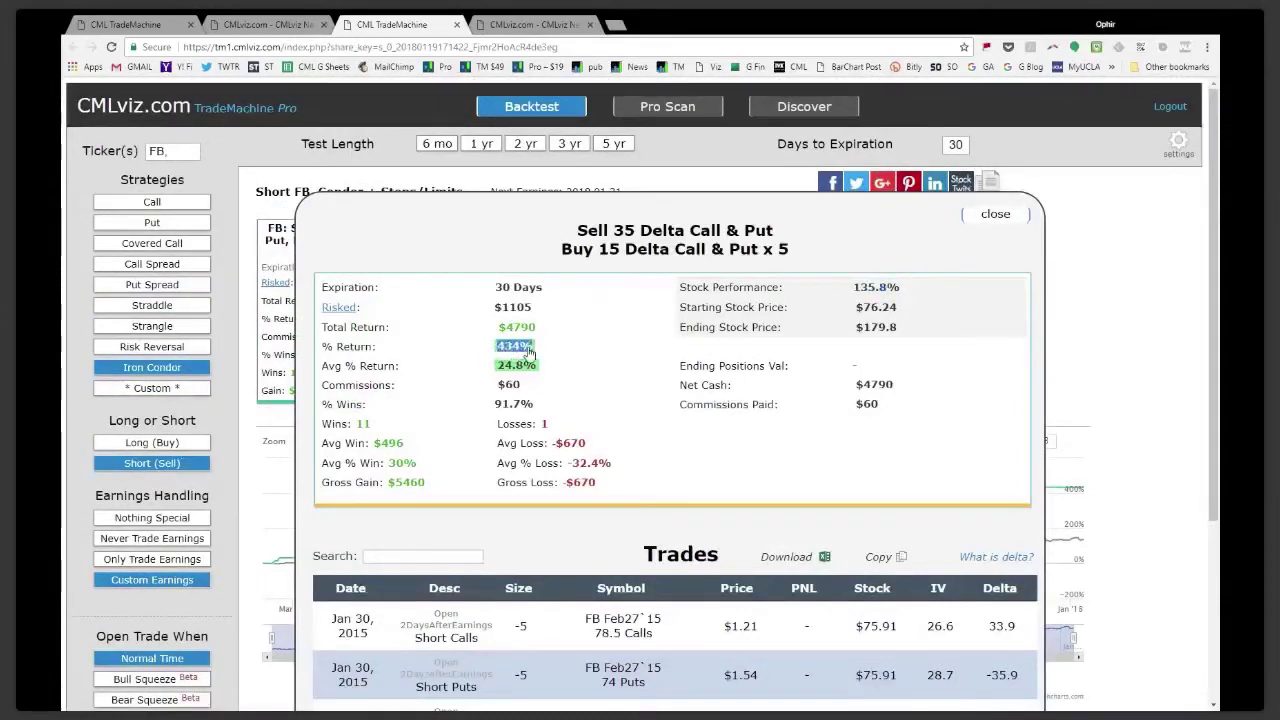
click(996, 218)
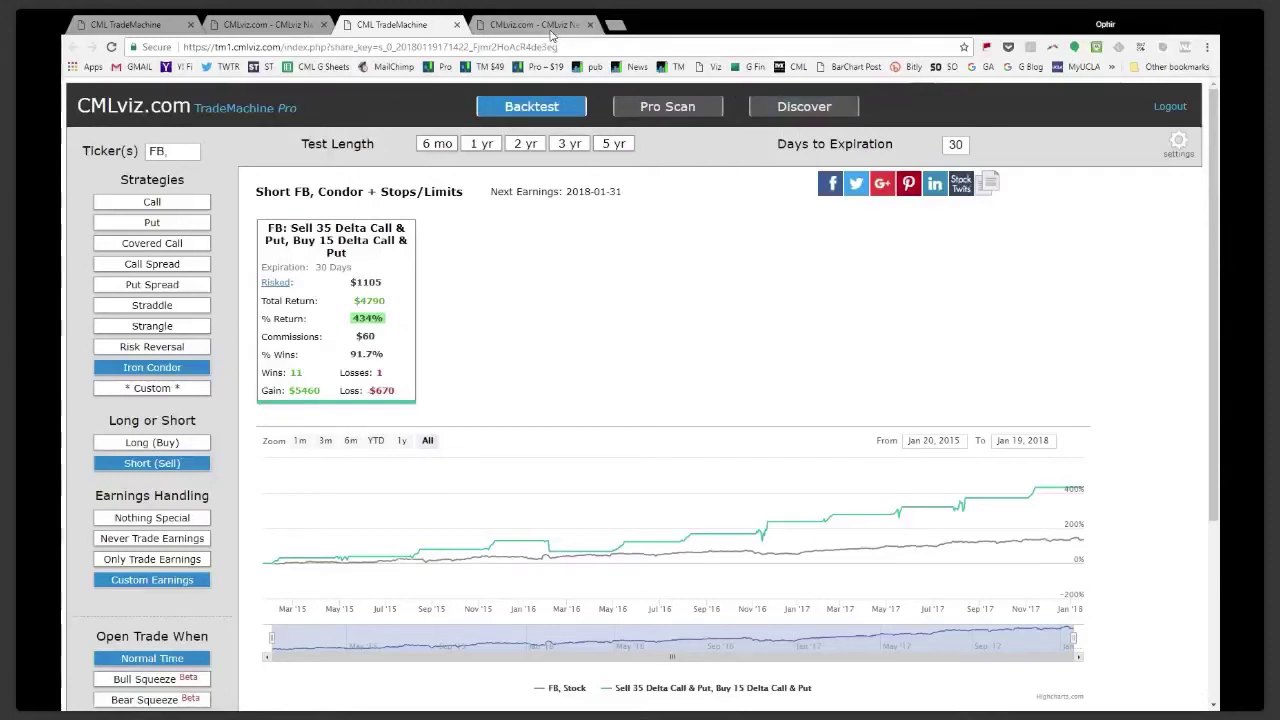
Read the VXX article's all-time price chart, its explanation of the decline, and the VIX futures contango table
click(280, 24)
click(540, 24)
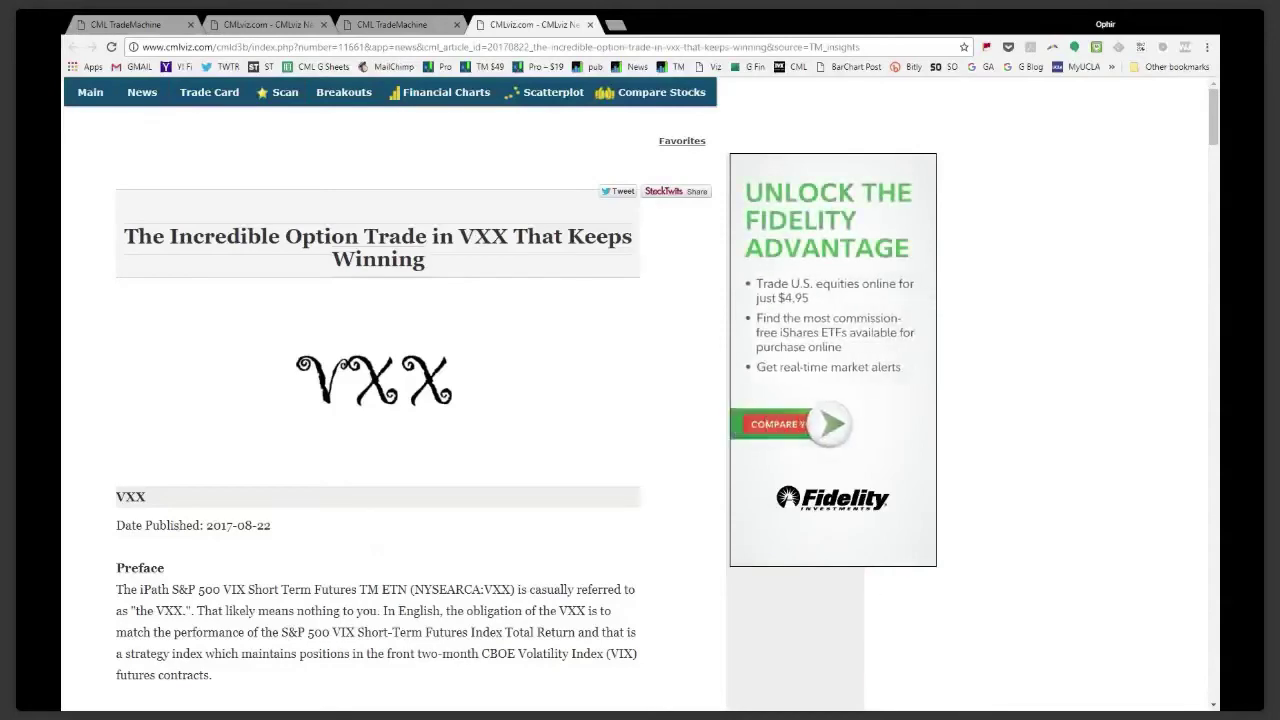
scroll(358, 521, down, 20)
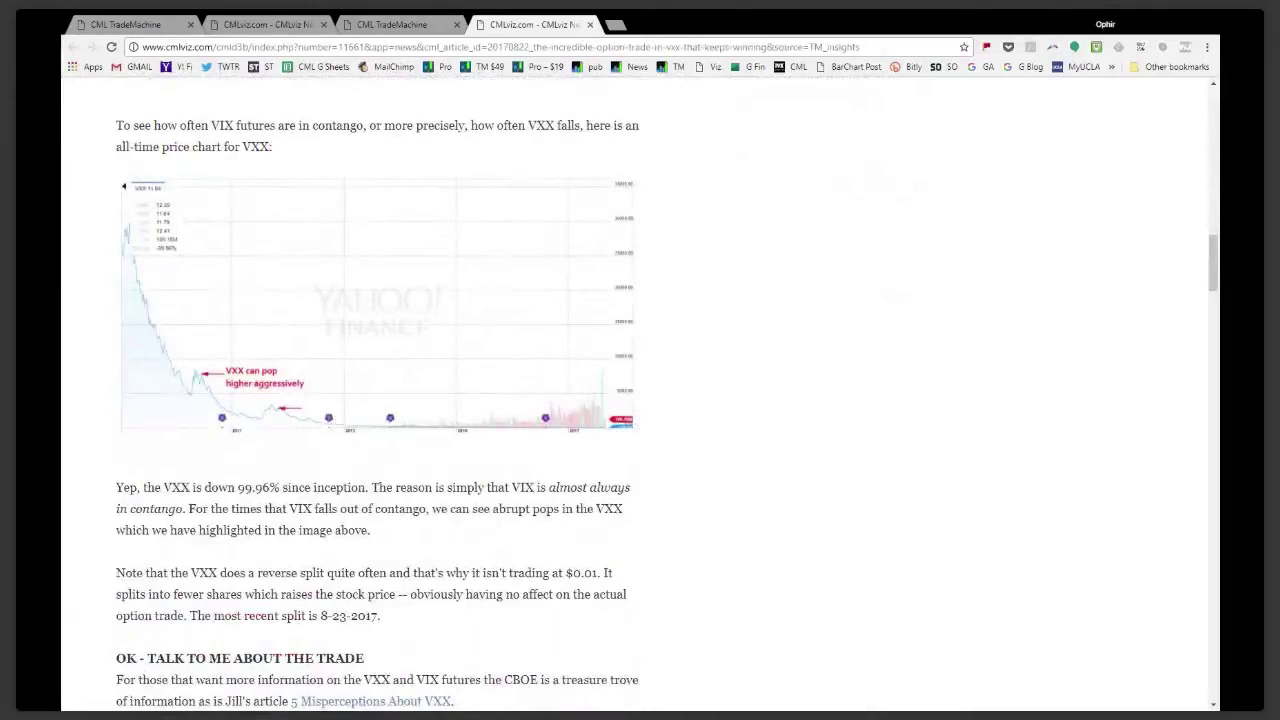
drag(238, 487, 270, 487)
click(239, 487)
scroll(518, 504, up, 1)
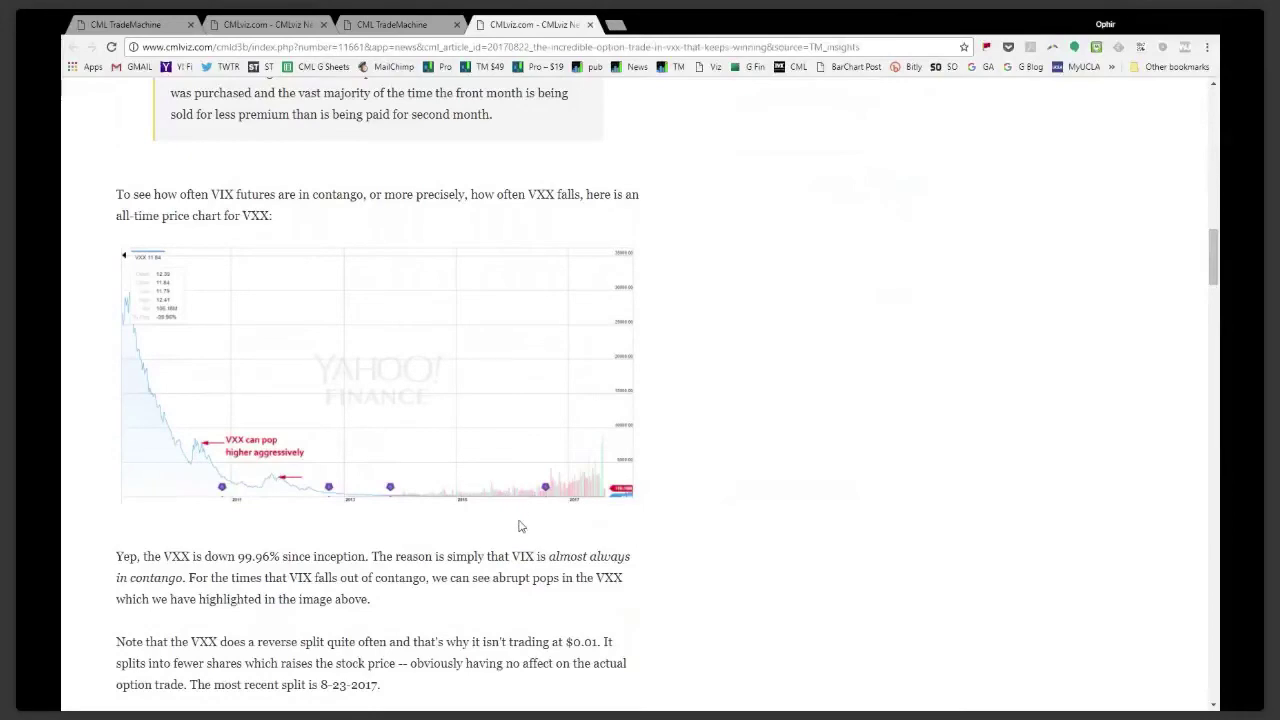
scroll(518, 526, up, 15)
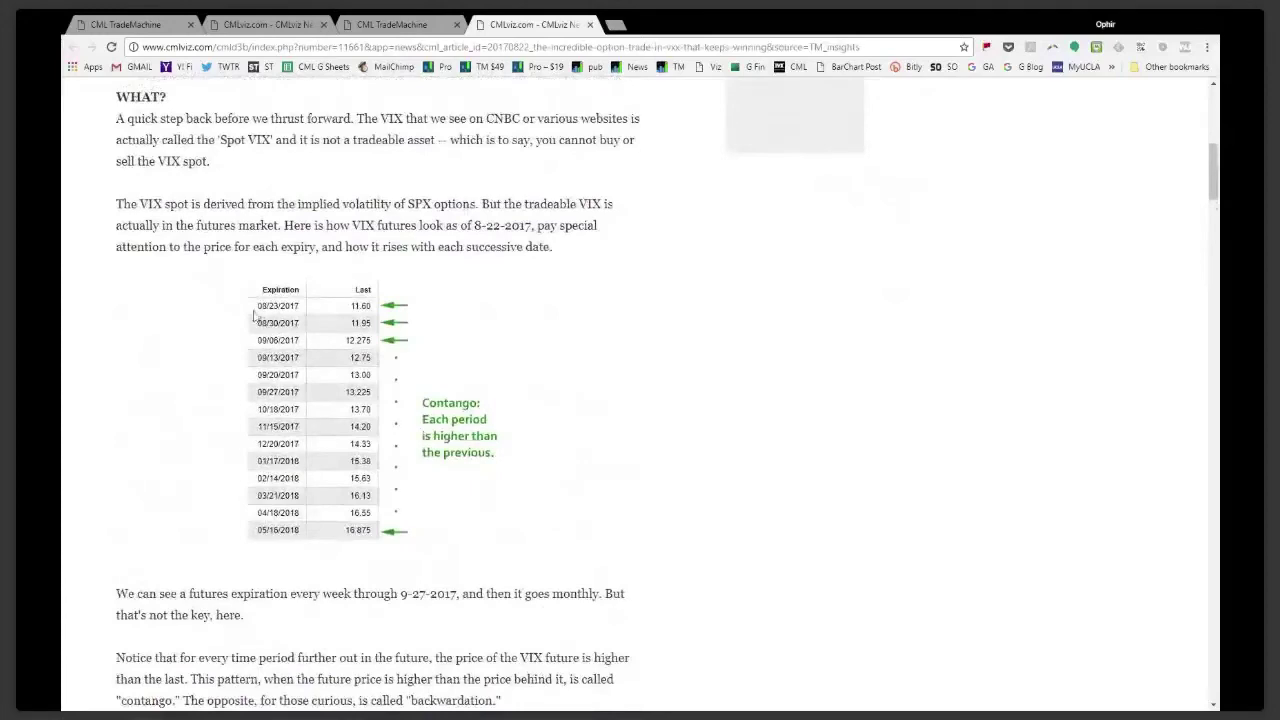
Reread the VIX futures contango table in the VXX article and continue to the all-time VXX price chart
scroll(285, 328, up, 5)
drag(212, 250, 271, 250)
click(352, 302)
scroll(354, 408, down, 3)
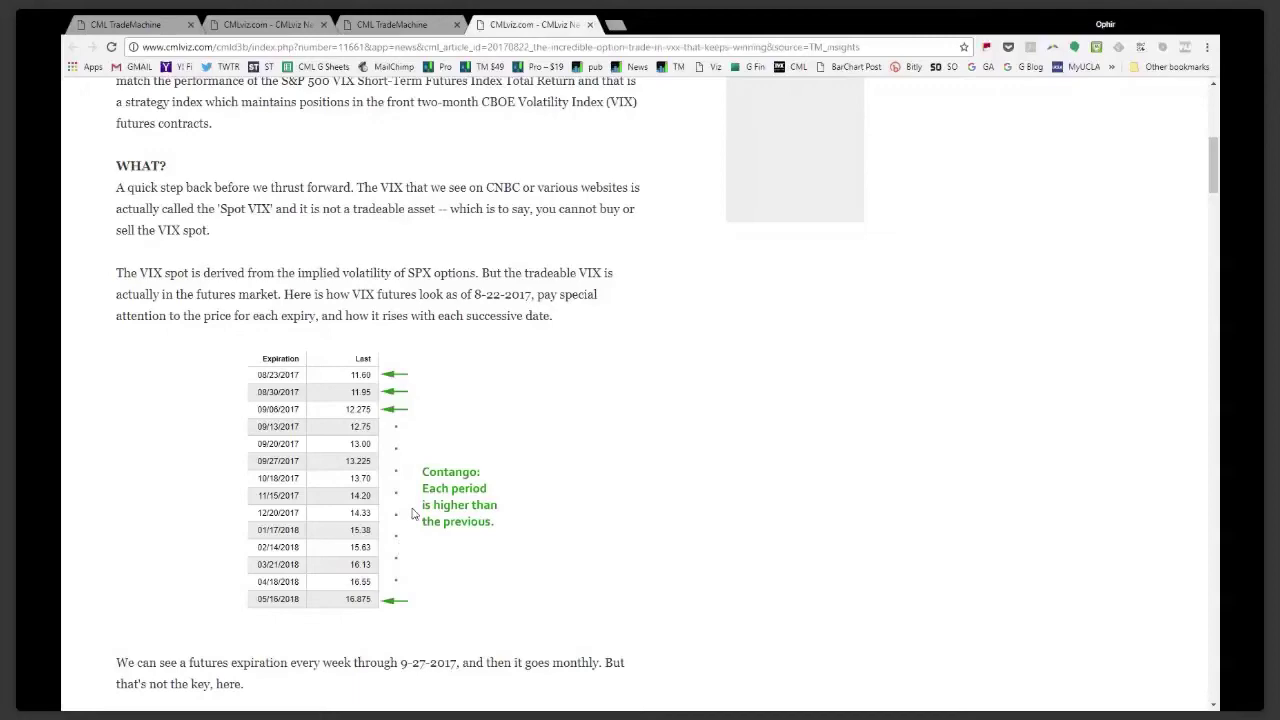
scroll(417, 507, down, 10)
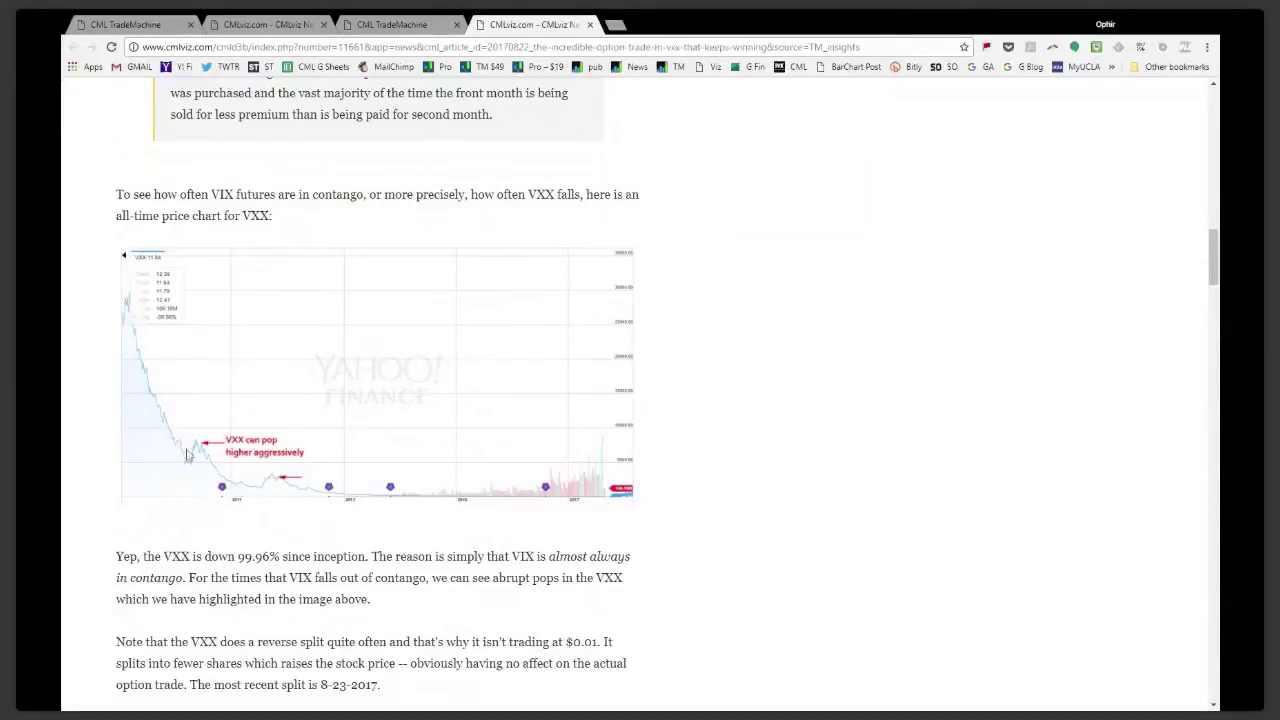
Return to TradeMachine's Discover page, close the text search and open the Backtest page
click(280, 26)
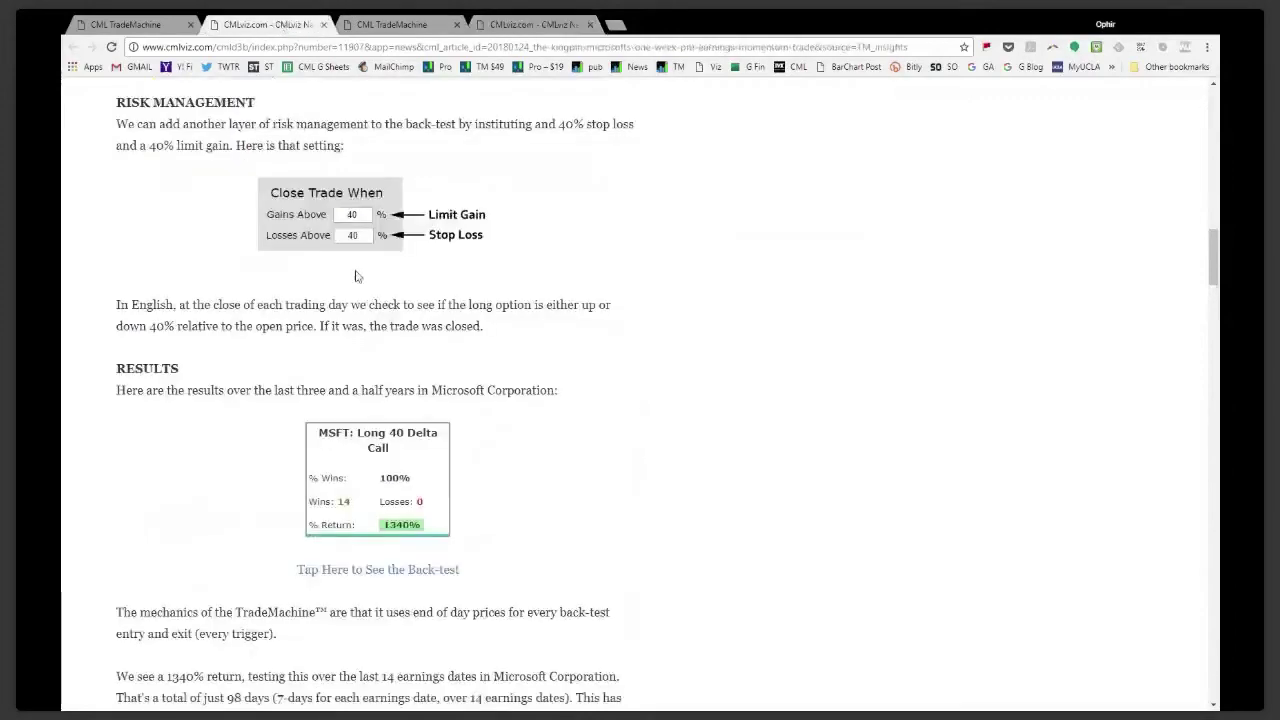
click(131, 26)
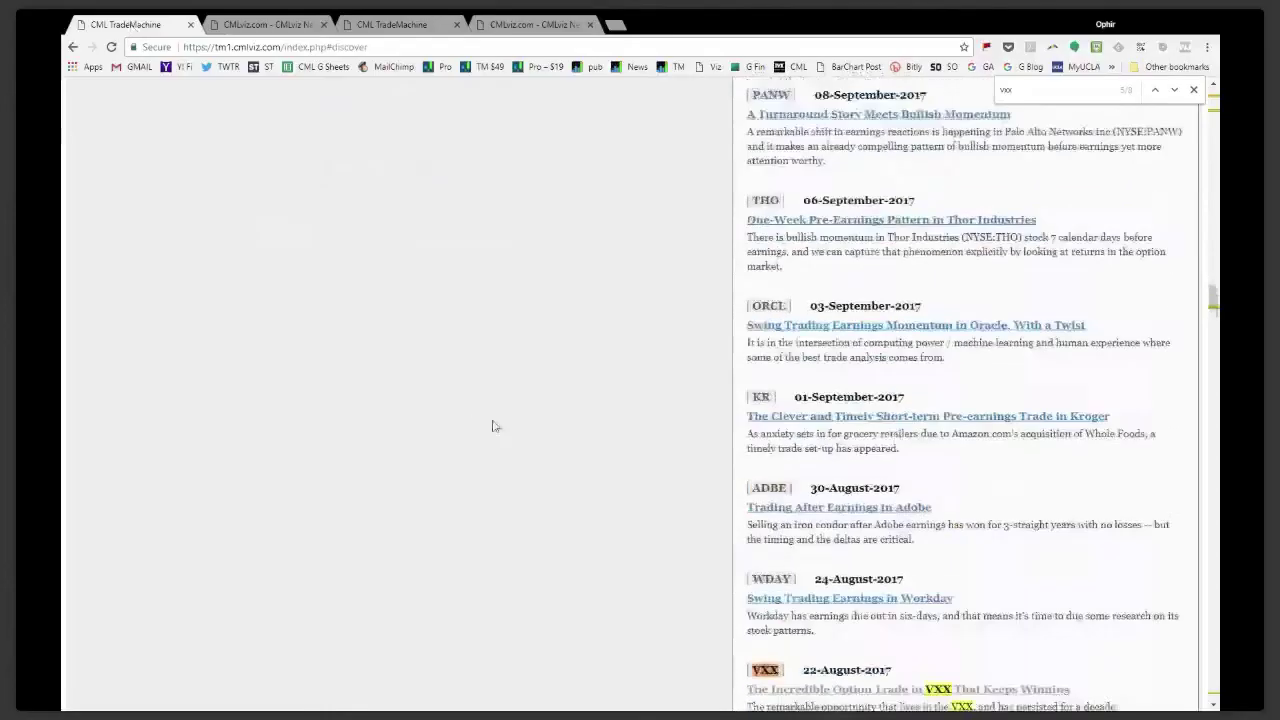
scroll(500, 434, up, 10)
click(1192, 90)
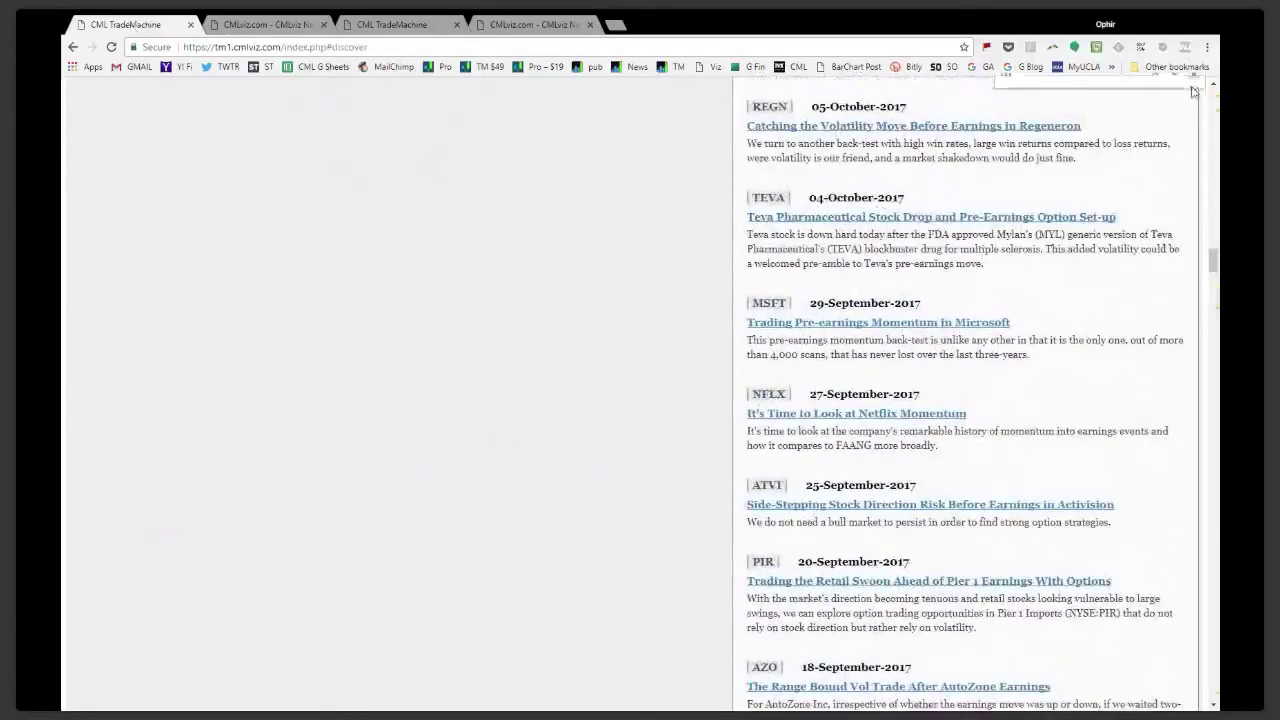
drag(1213, 262, 1213, 100)
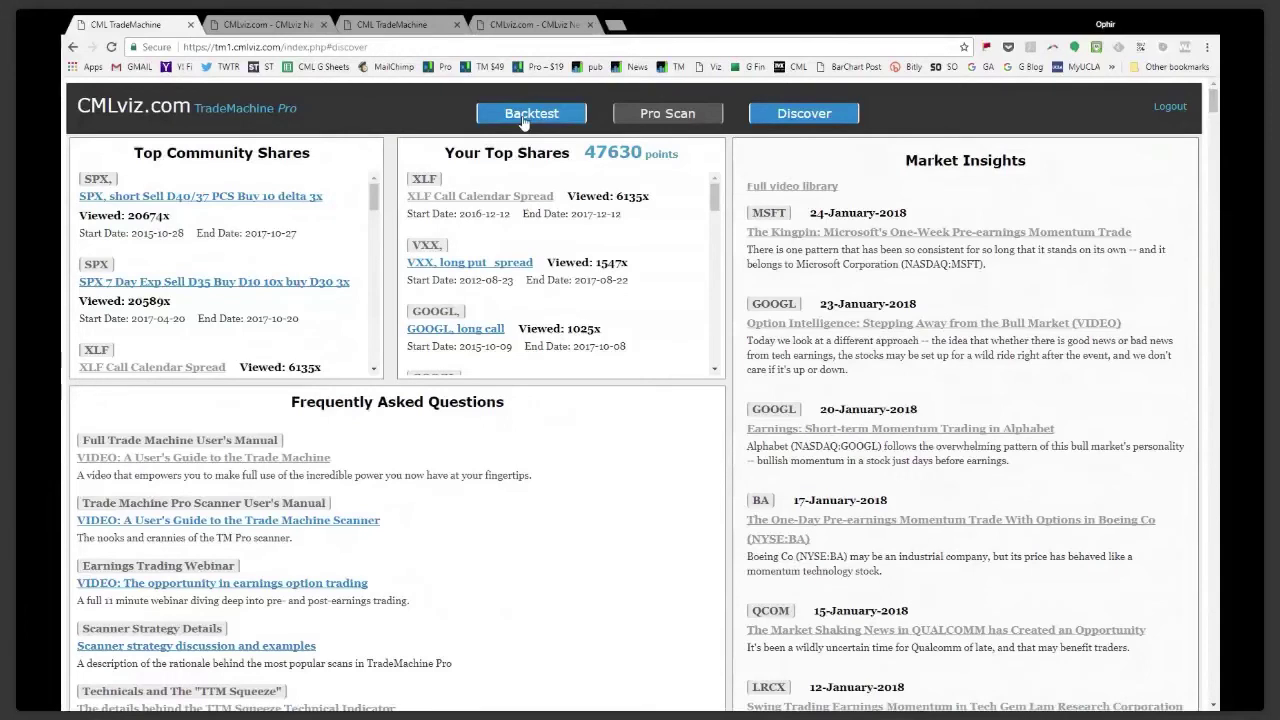
click(522, 118)
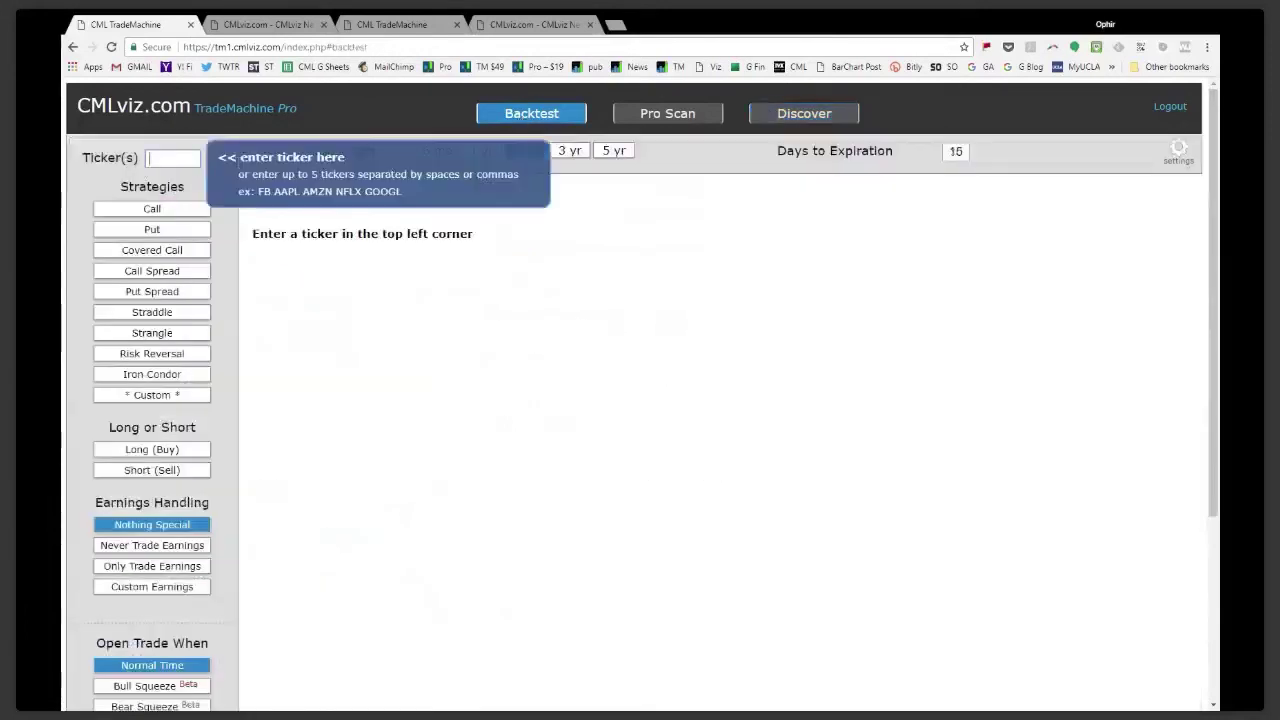
Run a long put backtest on the ticker VXX and dismiss the earnings handling message
text(VXX)
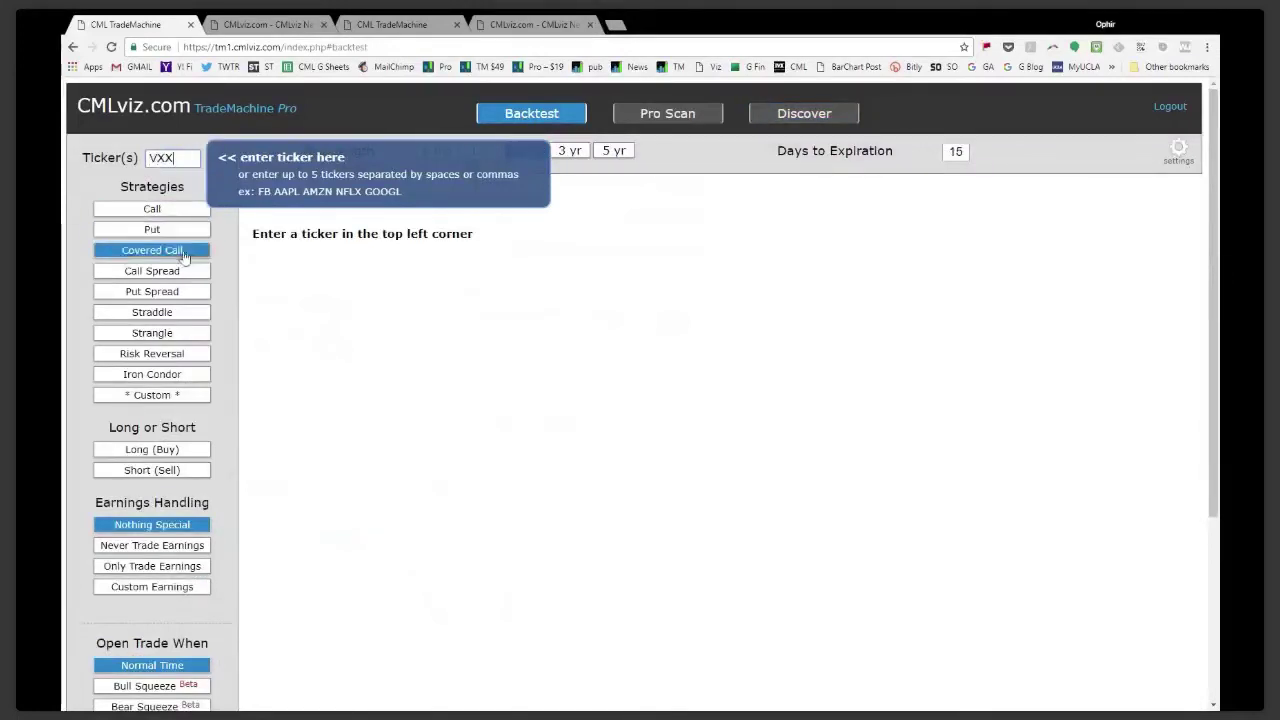
click(152, 229)
click(166, 452)
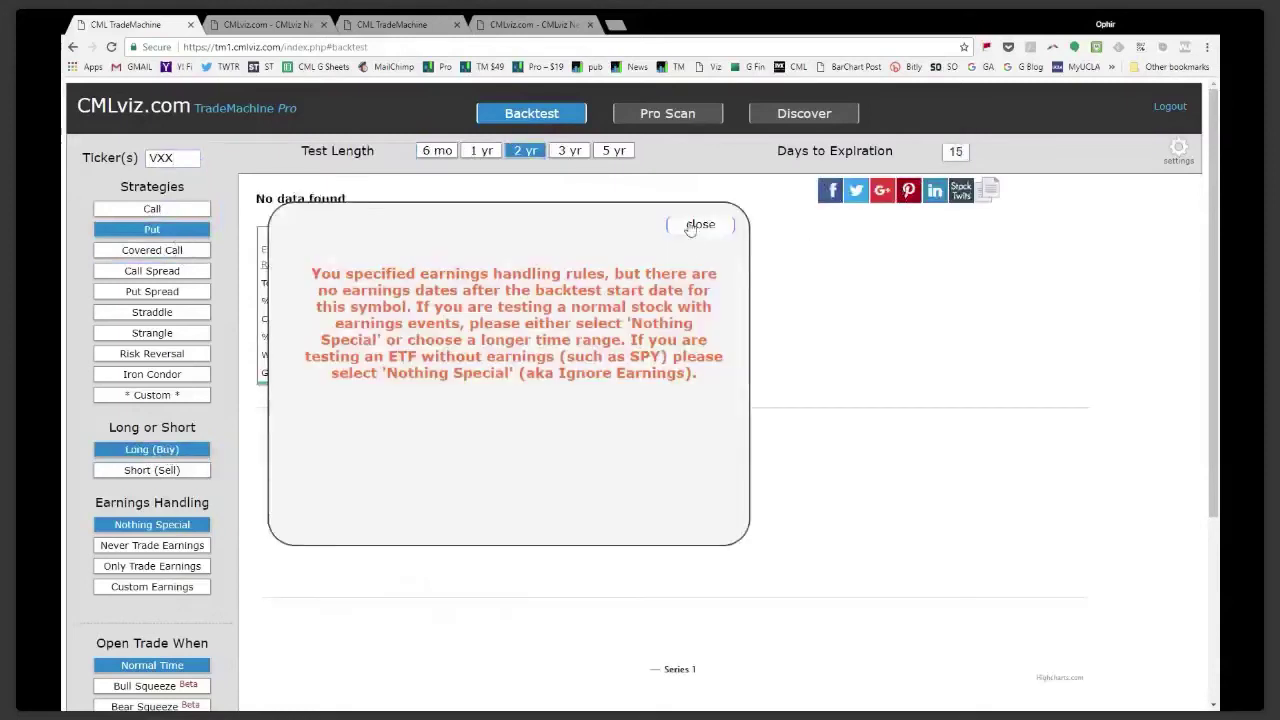
click(700, 225)
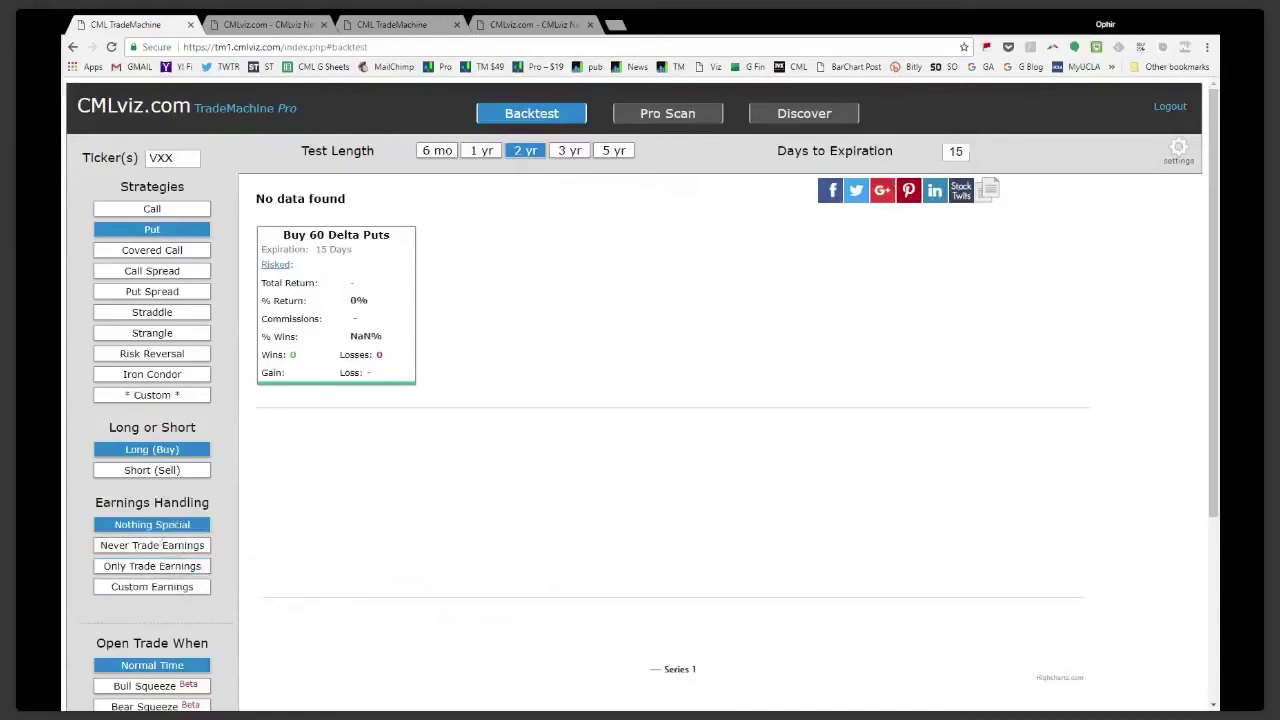
Set the strategy's own leg 1 delta to 50 for the put backtest and save the settings
click(1180, 152)
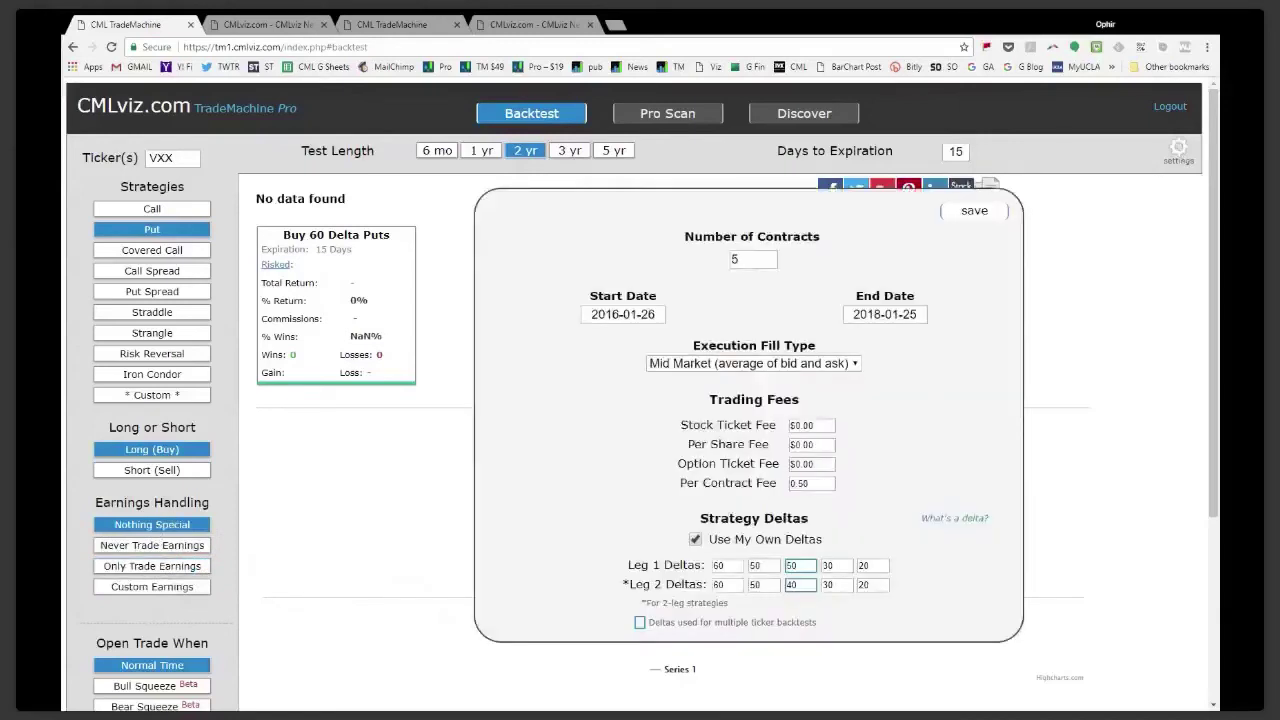
double_click(797, 568)
text(50)
double_click(160, 158)
click(966, 208)
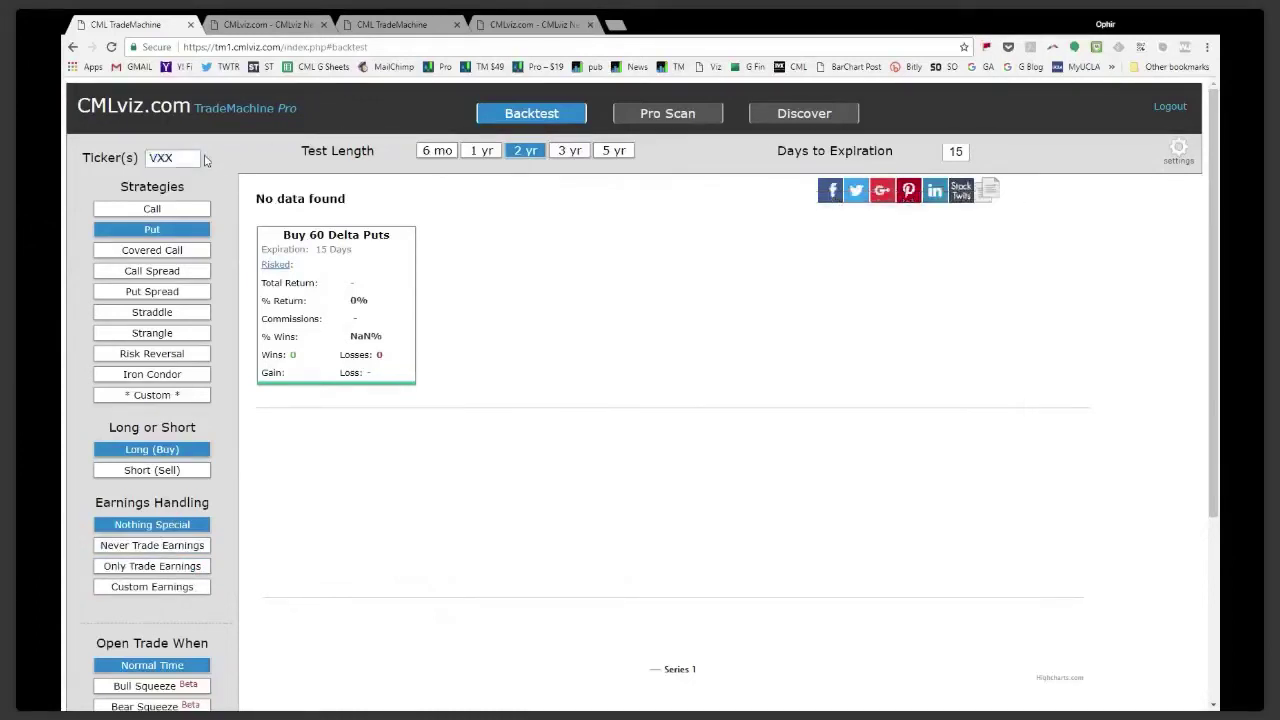
Re-enter the ticker as "VXX," and rerun the long put backtest with 30 days to expiration
text(VXX)
scroll(437, 469, down, 2)
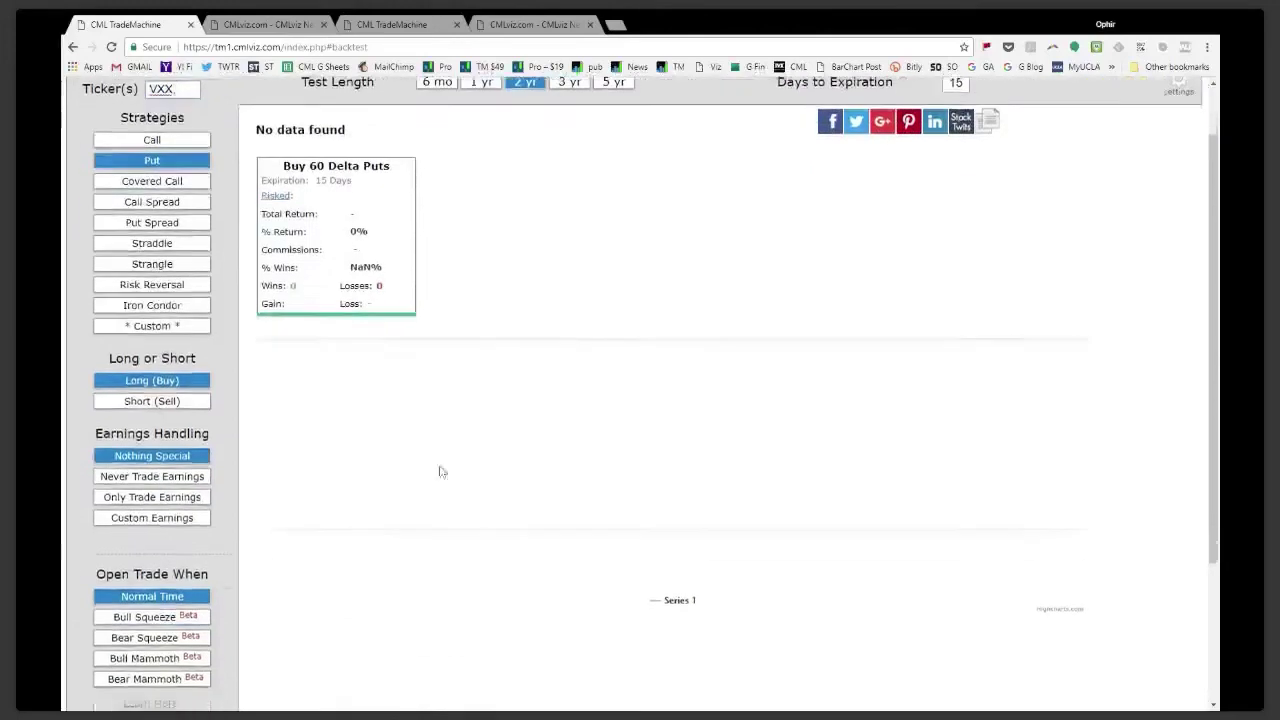
scroll(388, 477, down, 2)
scroll(352, 500, up, 5)
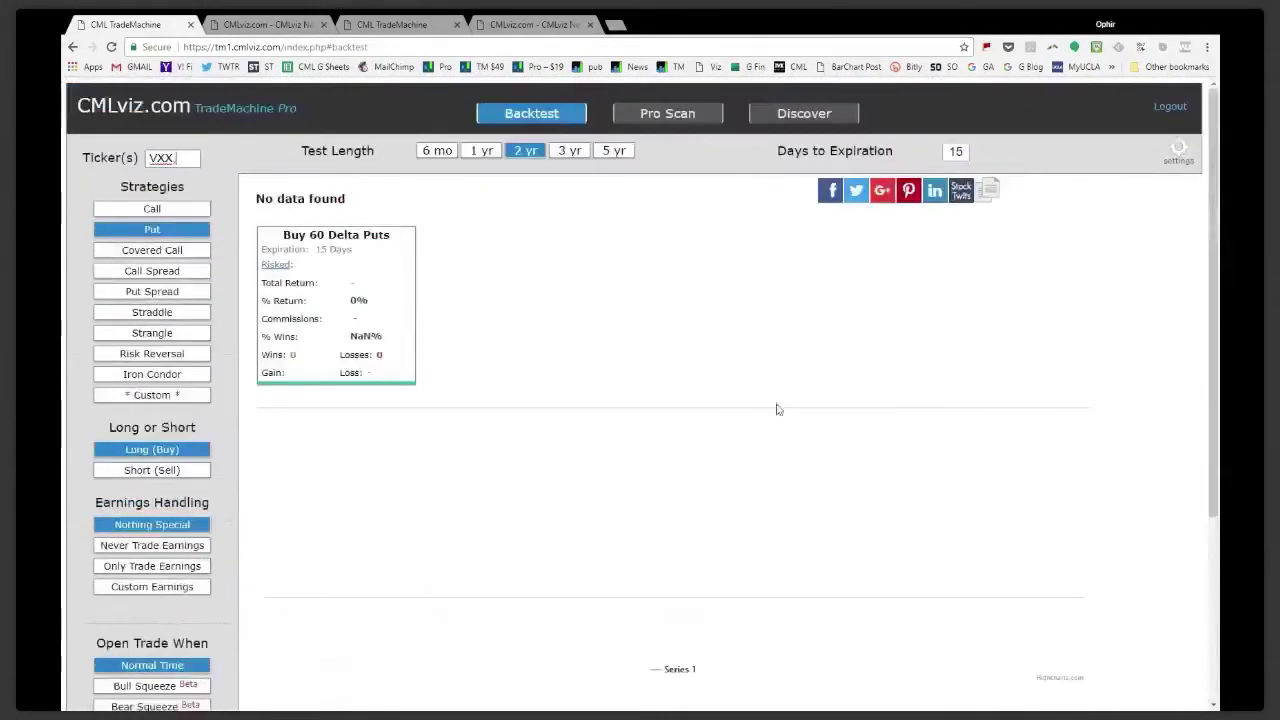
double_click(955, 151)
text(30)
key(Return)
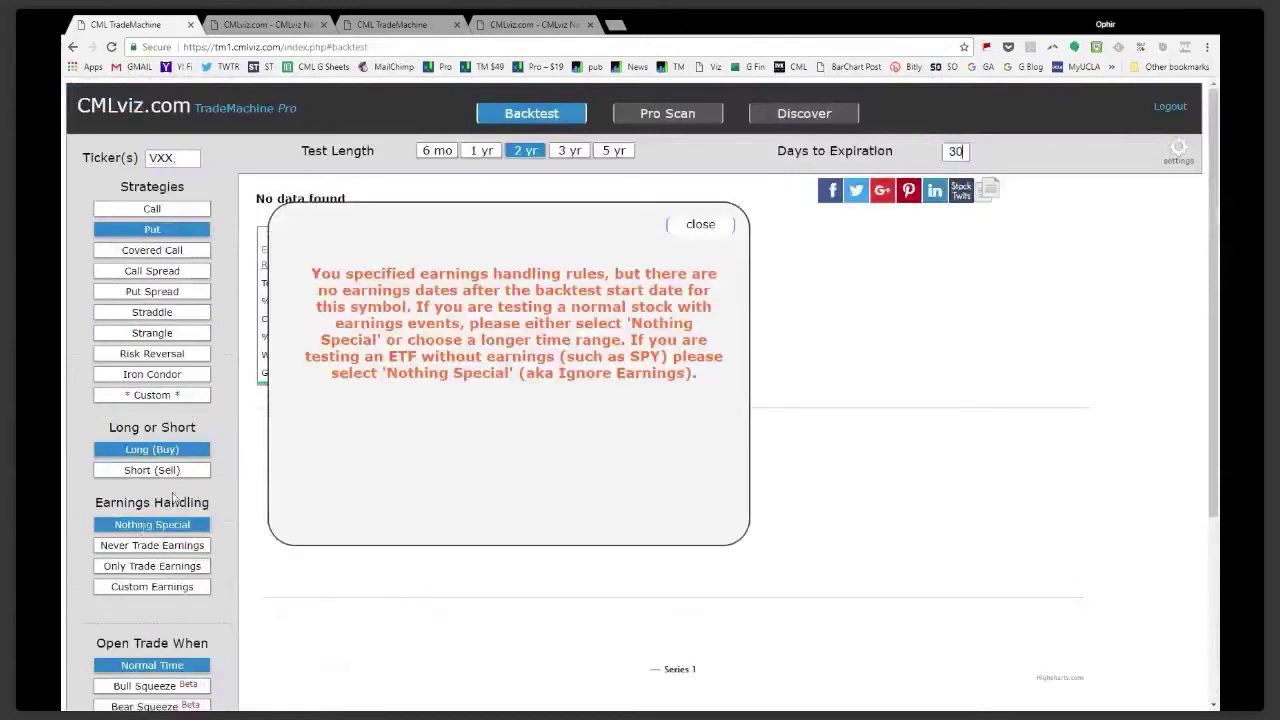
click(701, 224)
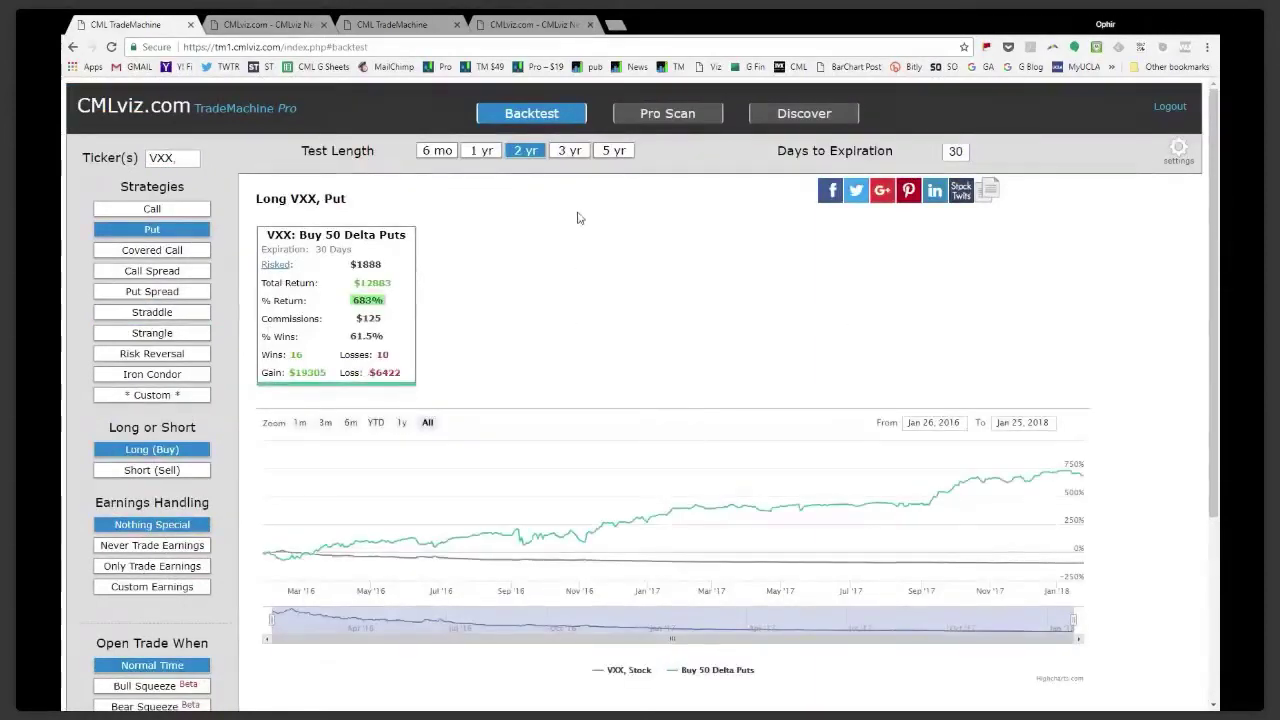
Set the VXX put backtest's test length to 3 years and compare it with the article's all-time VXX price chart
click(570, 151)
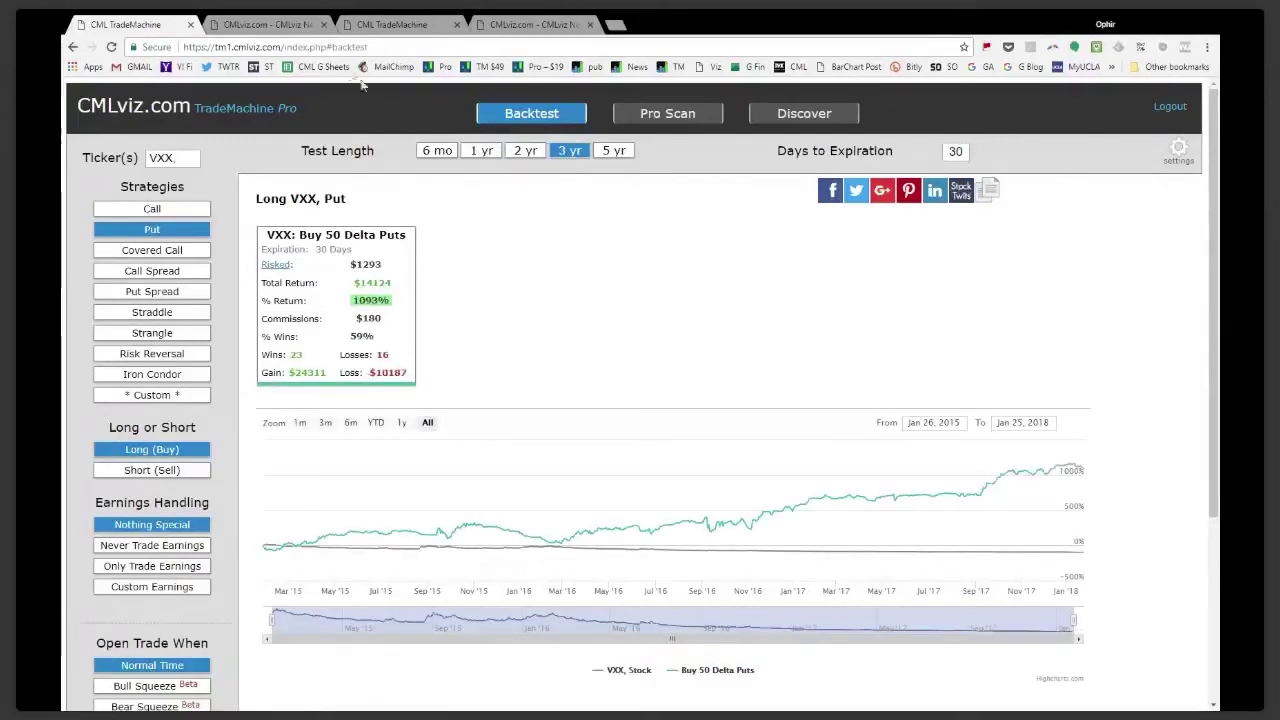
click(268, 25)
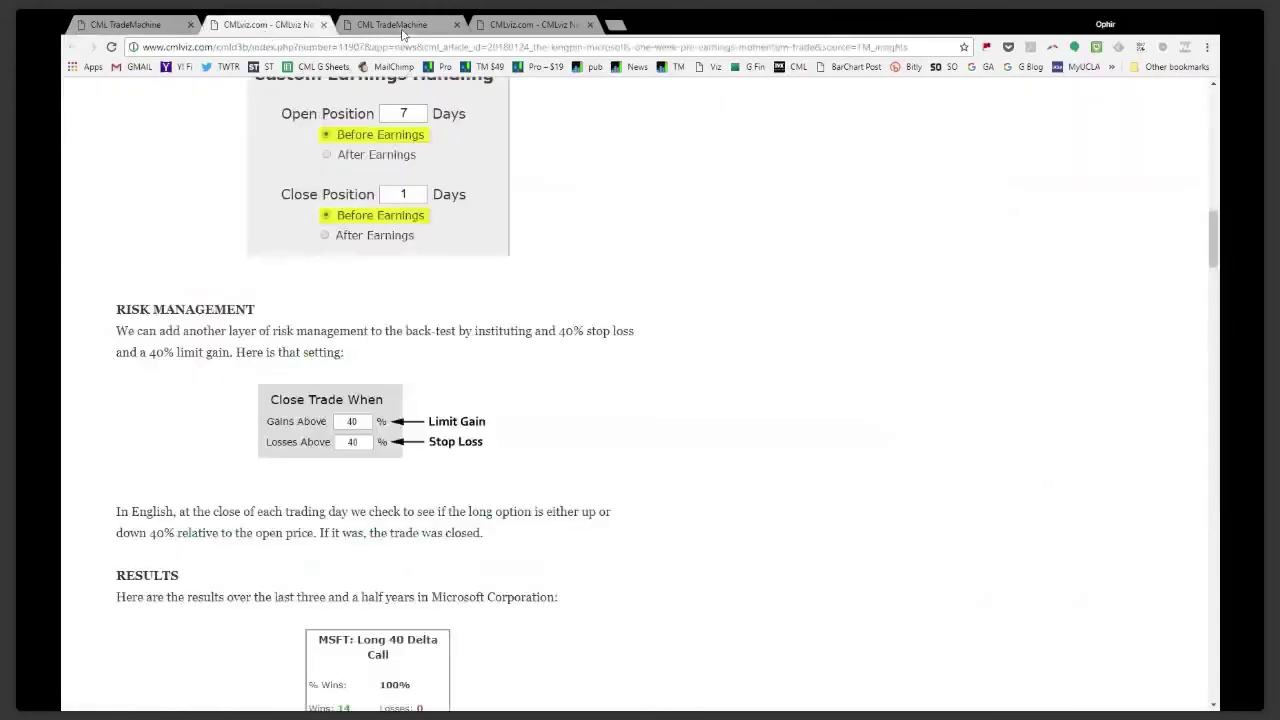
click(400, 25)
key(ctrl+1)
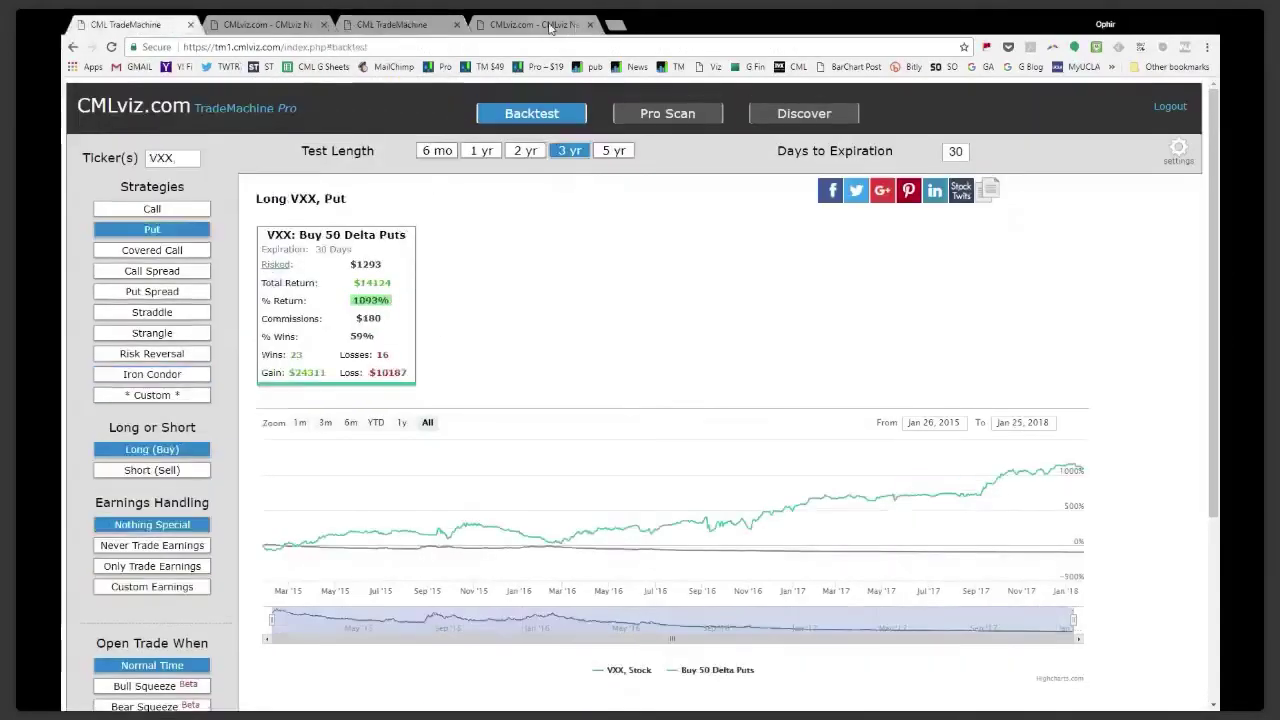
click(549, 26)
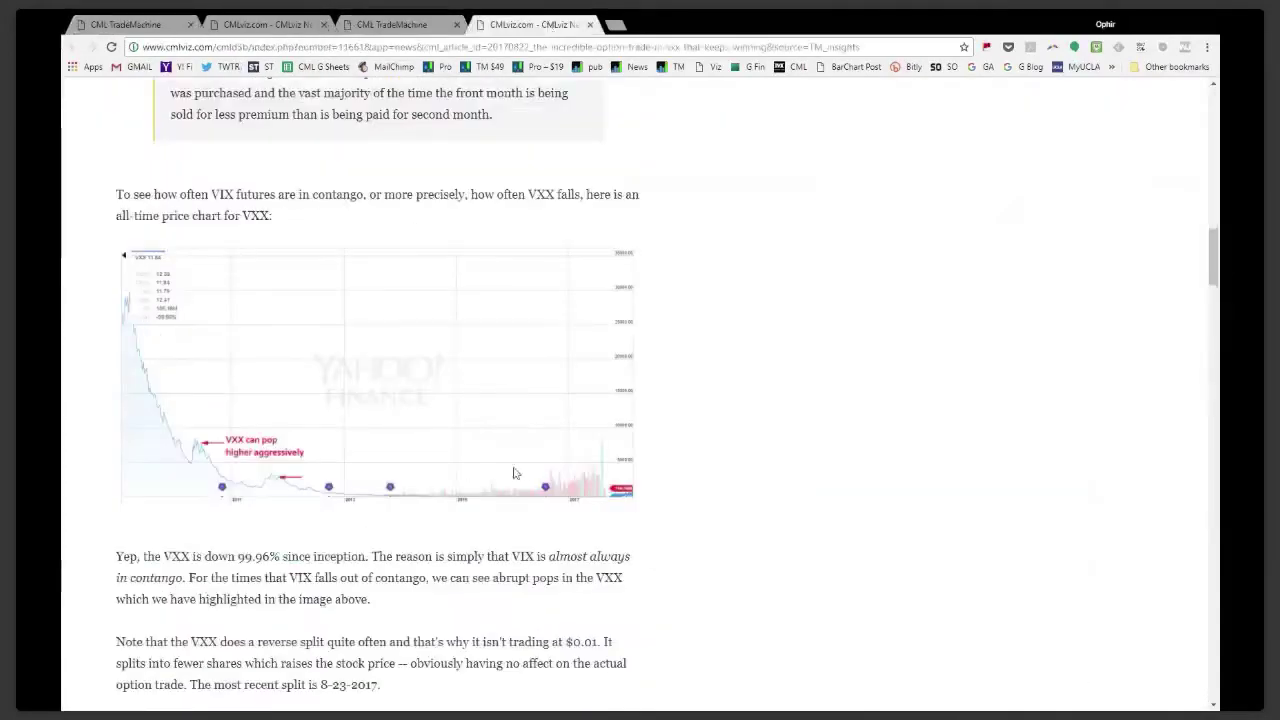
click(133, 24)
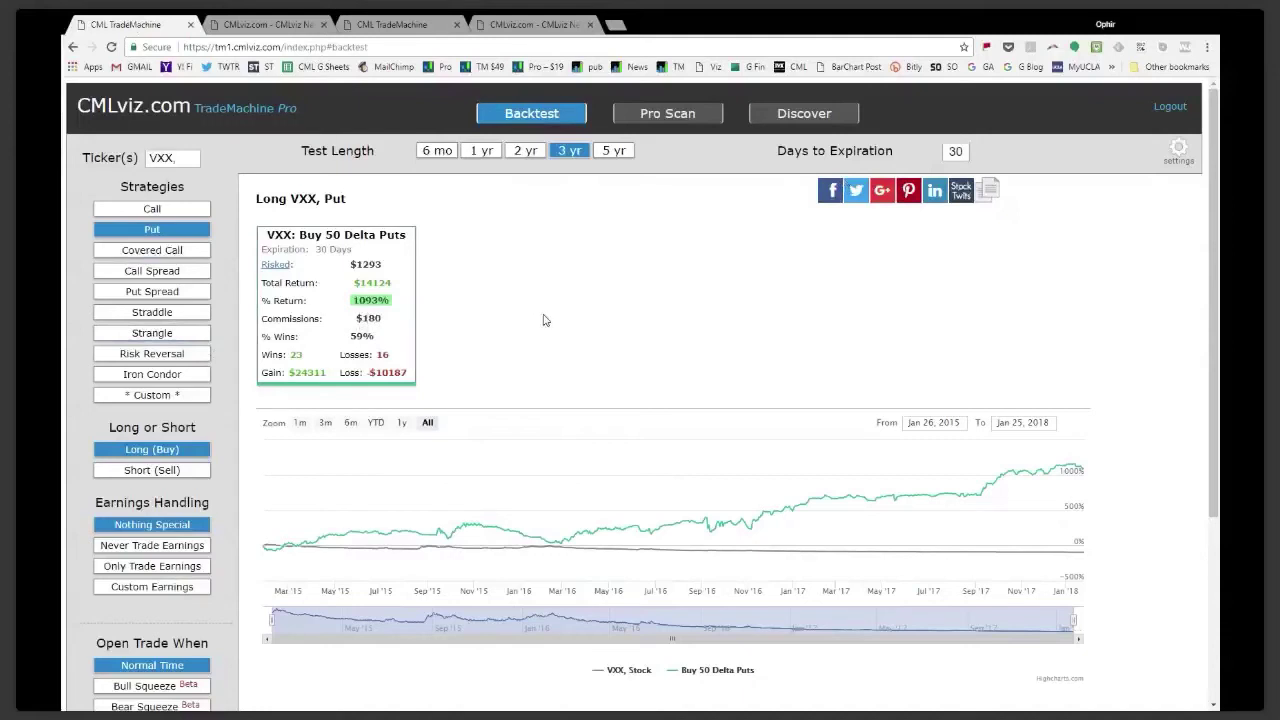
Examine the stock performance in the 30-day VXX put's trade details, close them and revisit the article's price chart
click(372, 305)
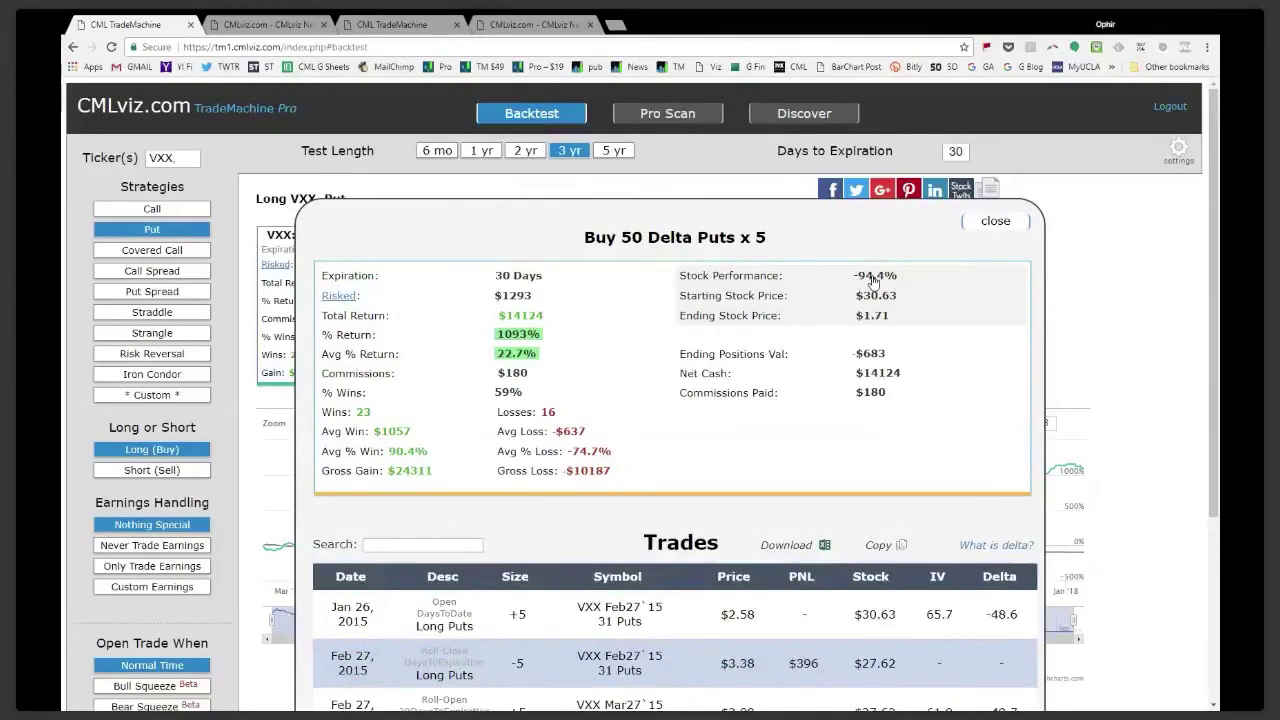
click(1006, 224)
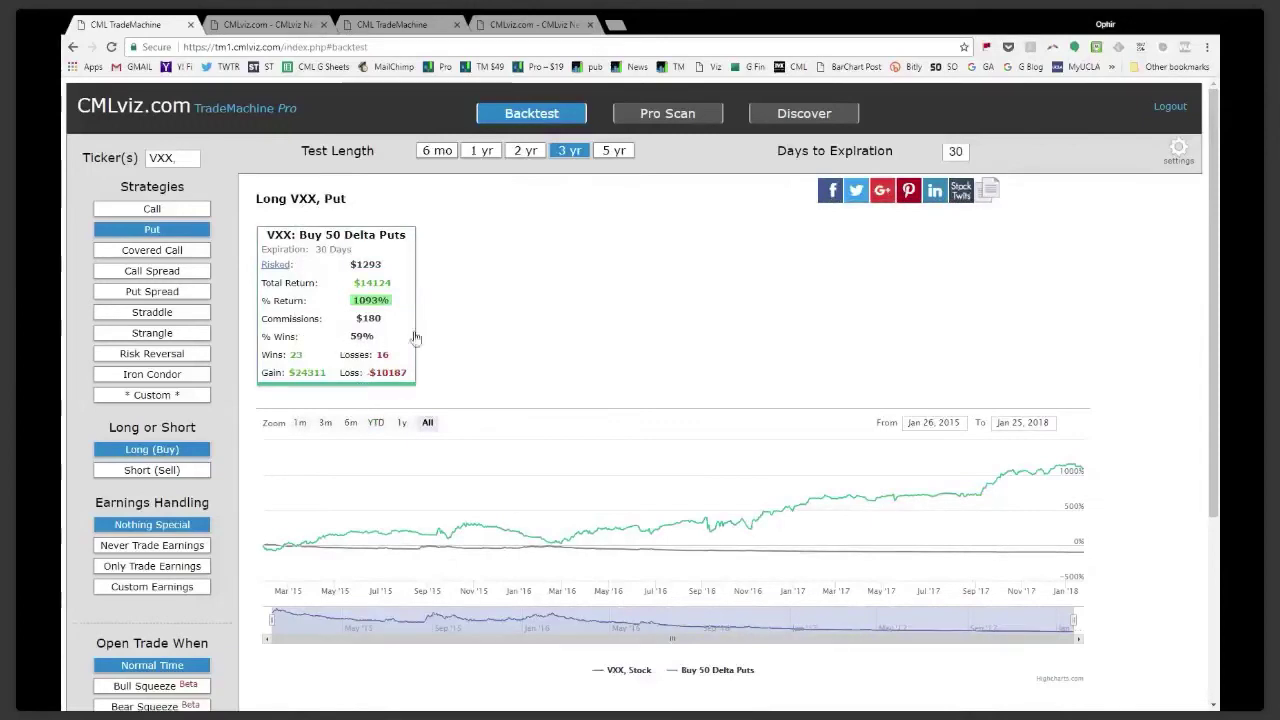
click(530, 27)
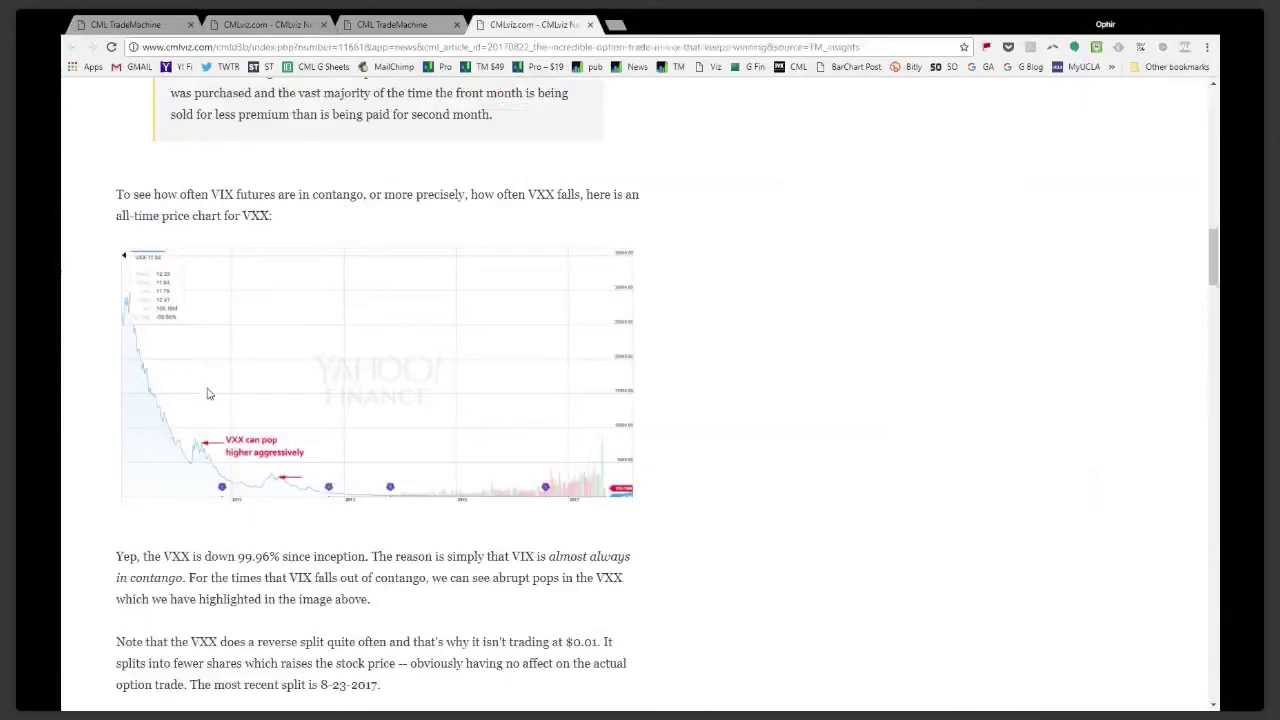
Return to the VXX long put backtest and rerun it with 60 days to expiration
click(141, 30)
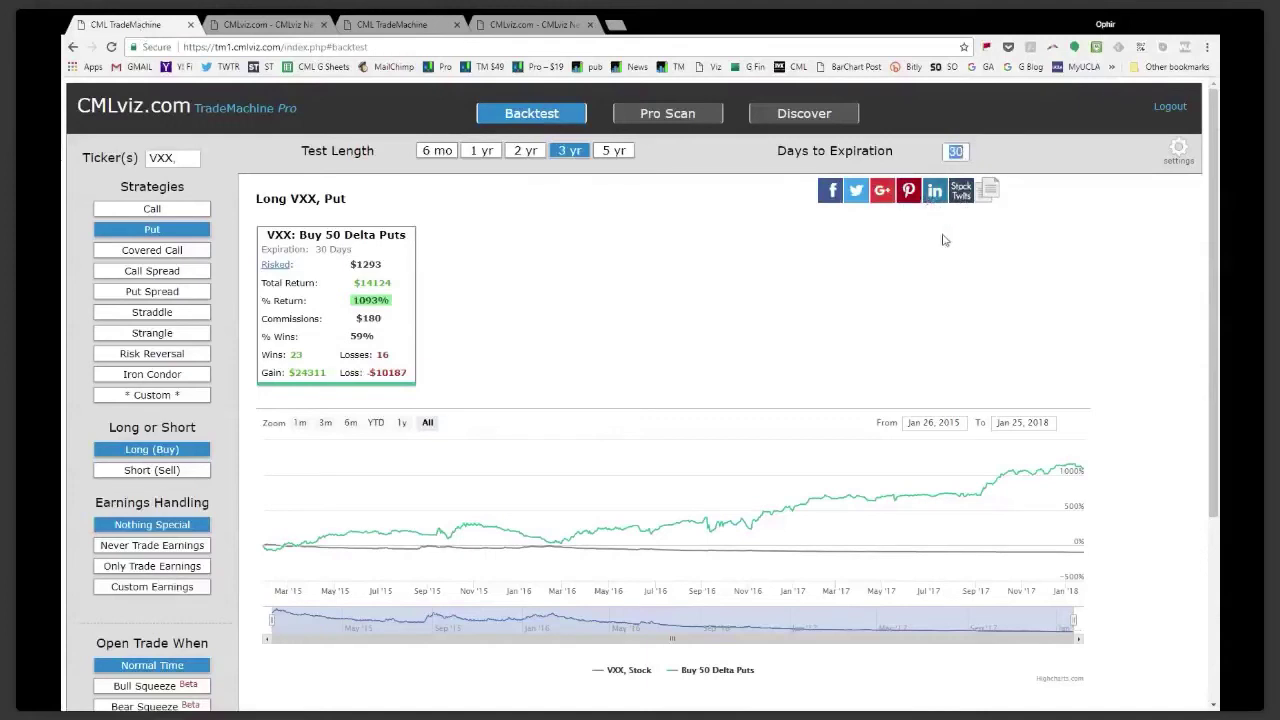
text(60)
key(Return)
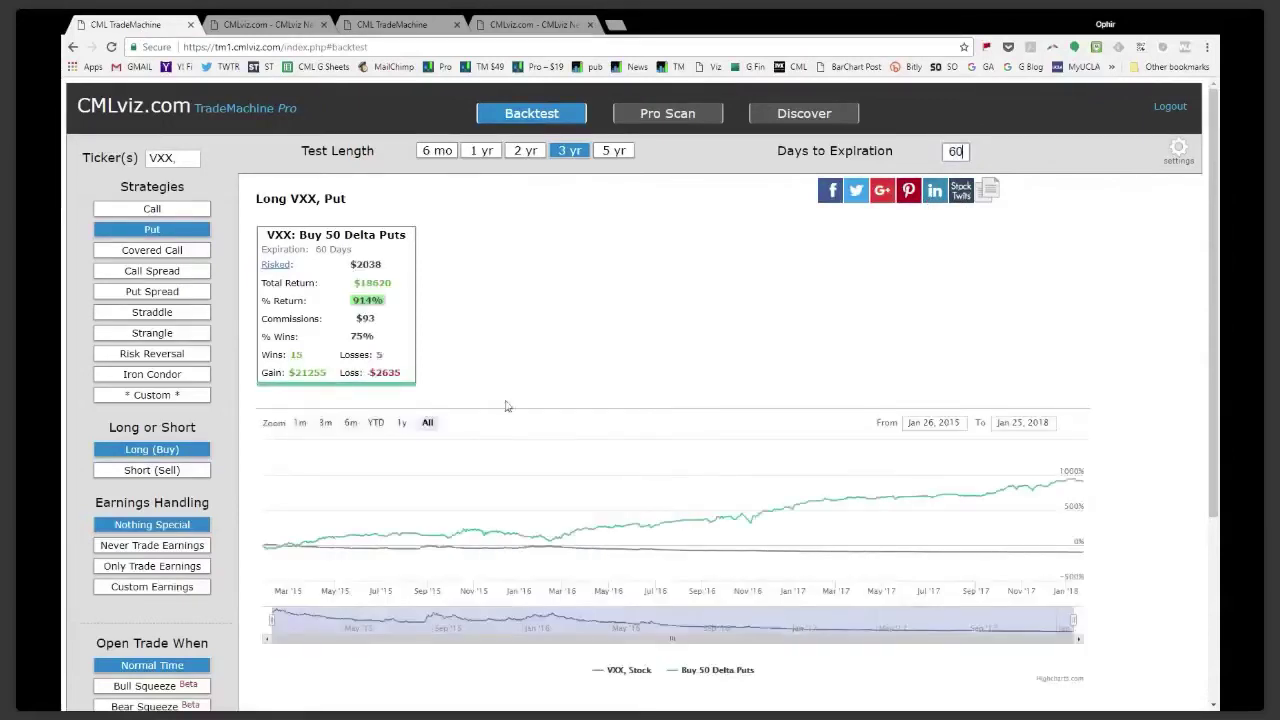
Review the win rate and the performance chart of the 60-day VXX put backtest
click(365, 338)
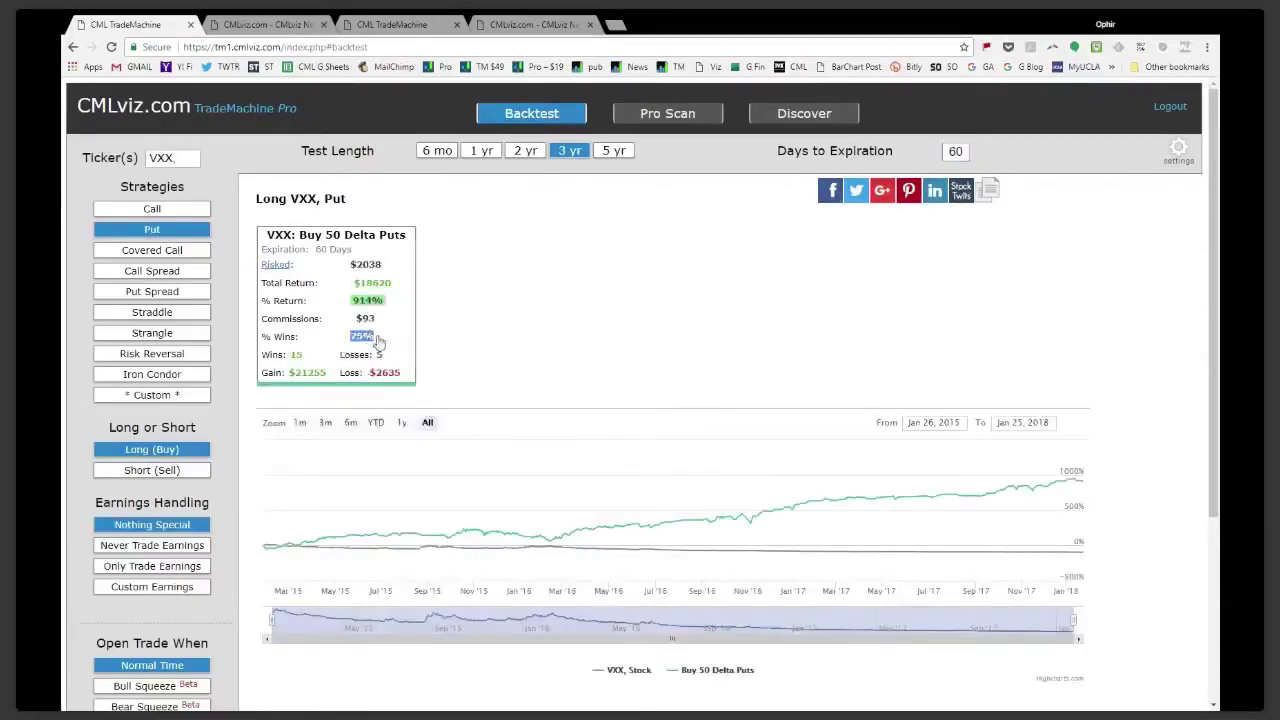
click(986, 222)
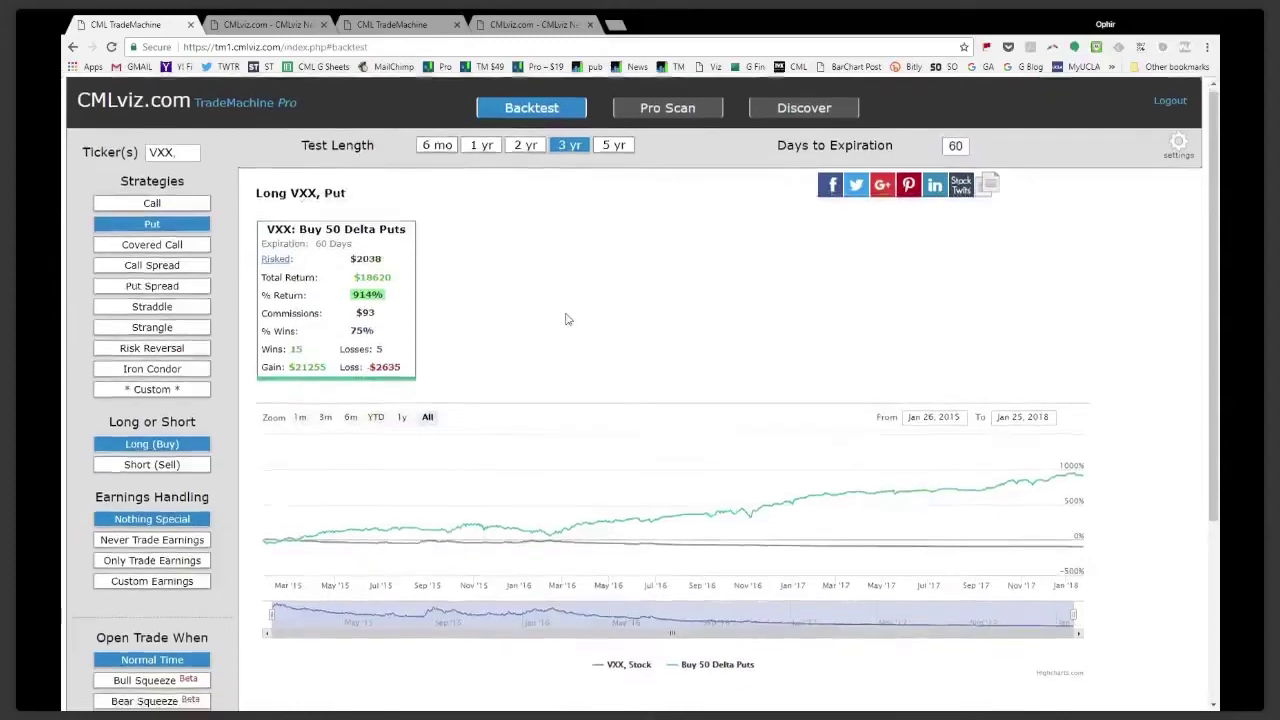
scroll(257, 537, down, 3)
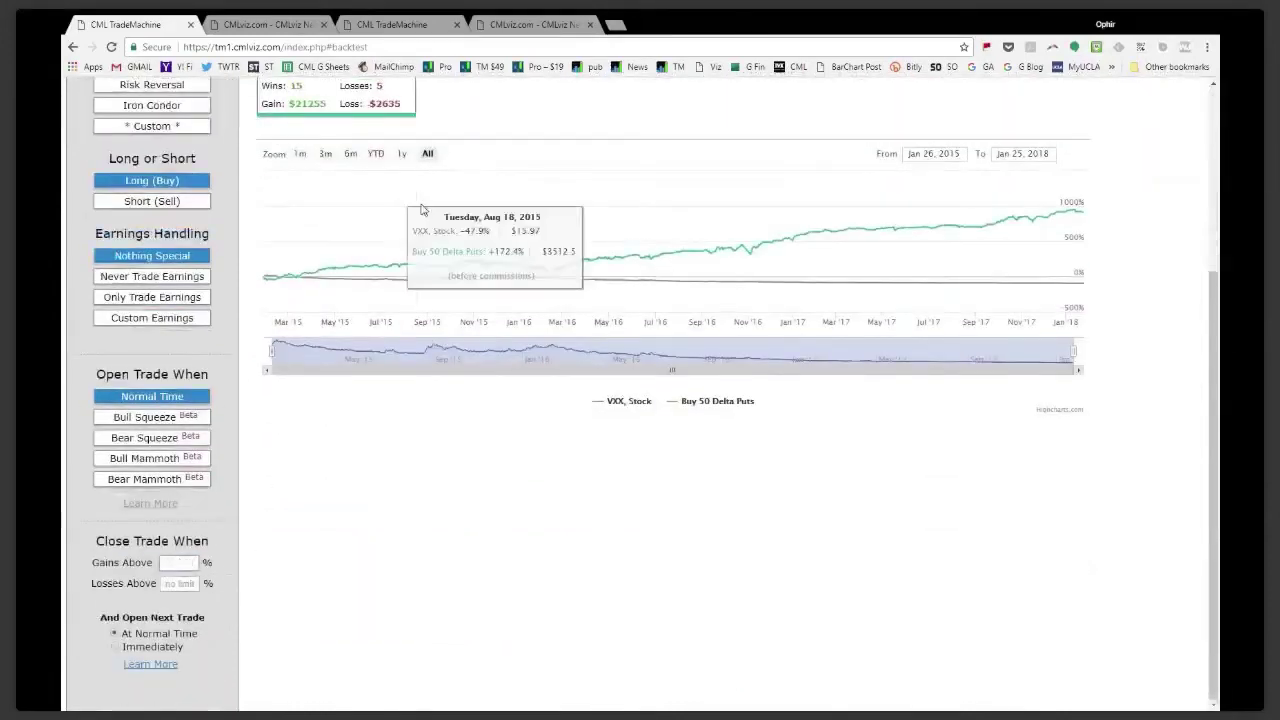
scroll(440, 215, up, 3)
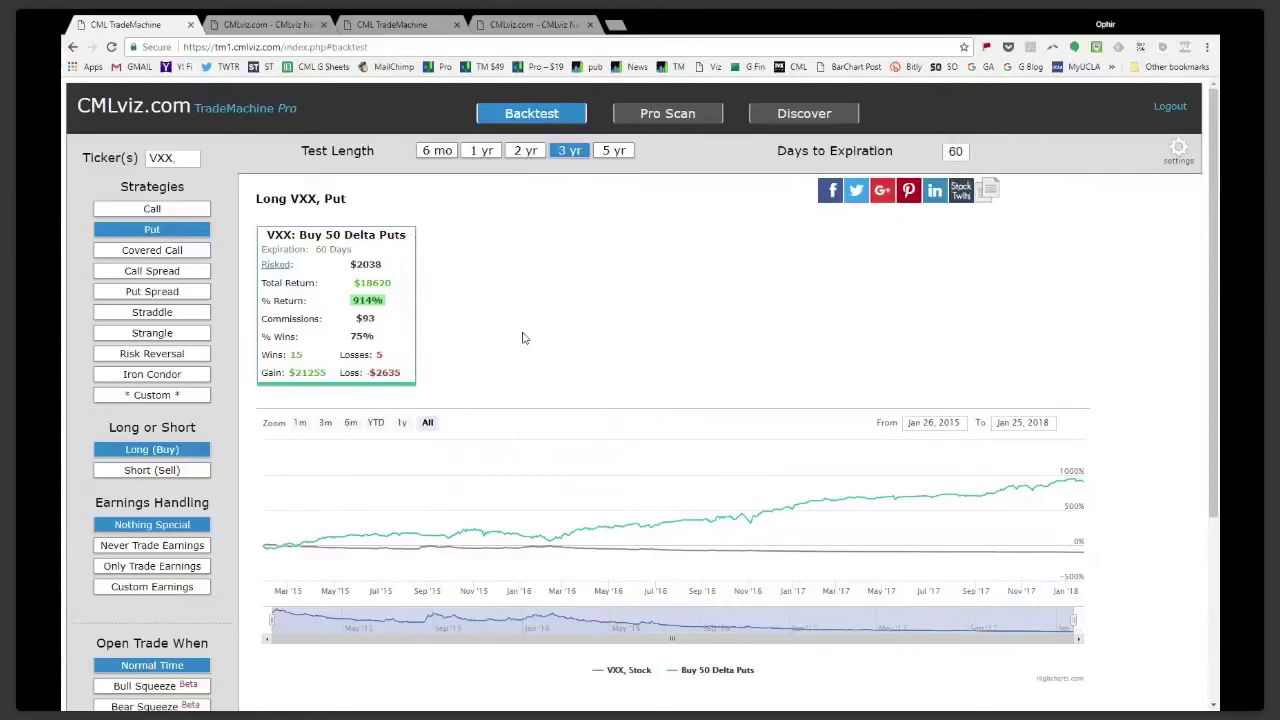
Change the VXX strategy to a long put spread with a leg 2 delta of 10 and save the settings
click(170, 291)
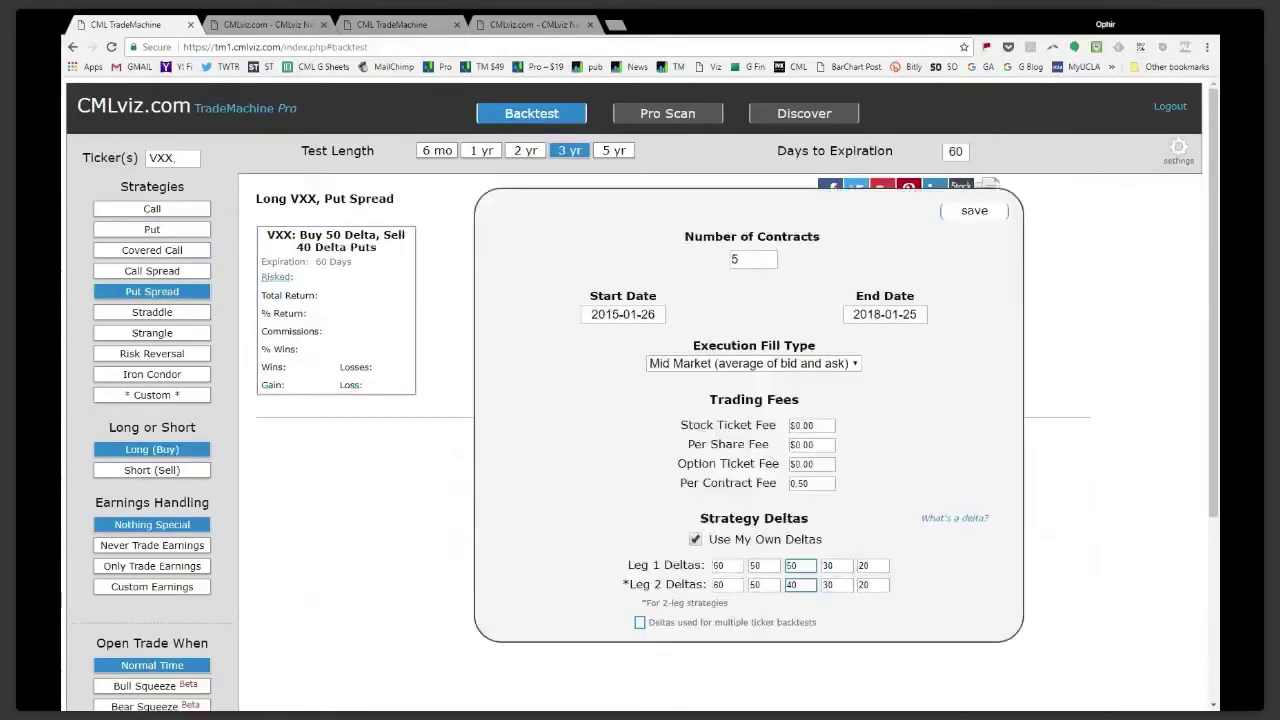
double_click(800, 584)
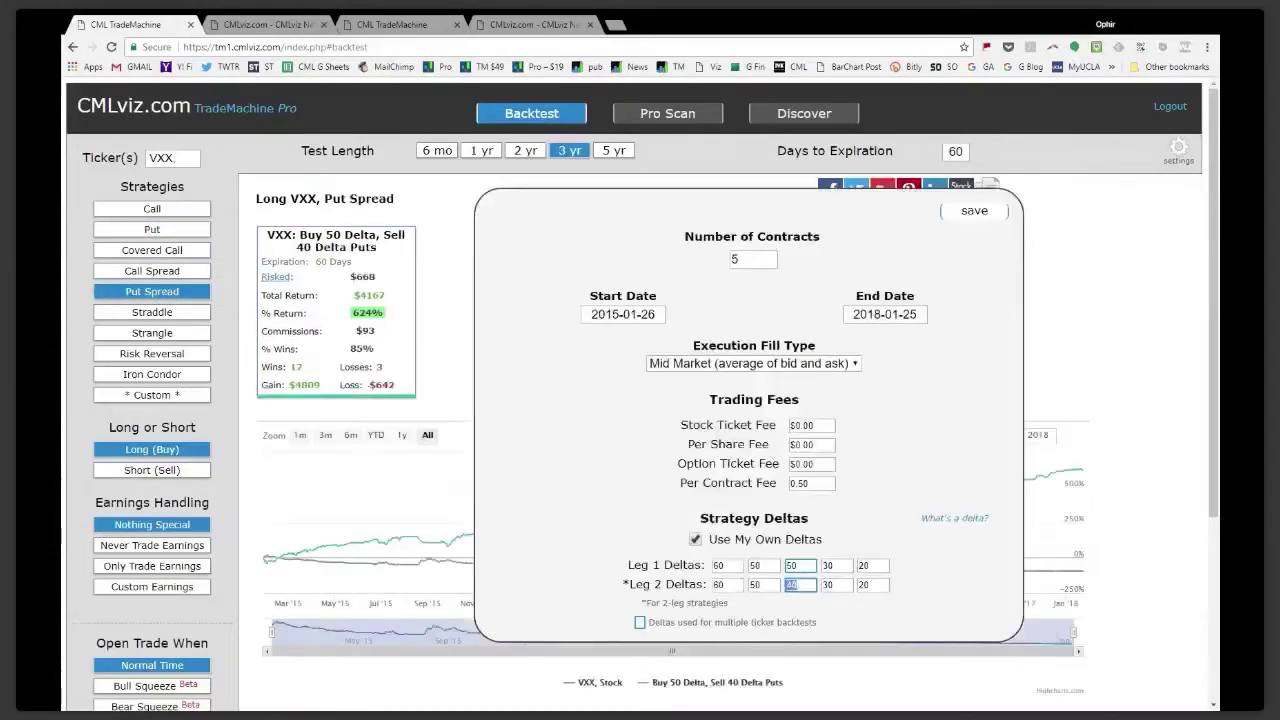
text(10)
click(972, 210)
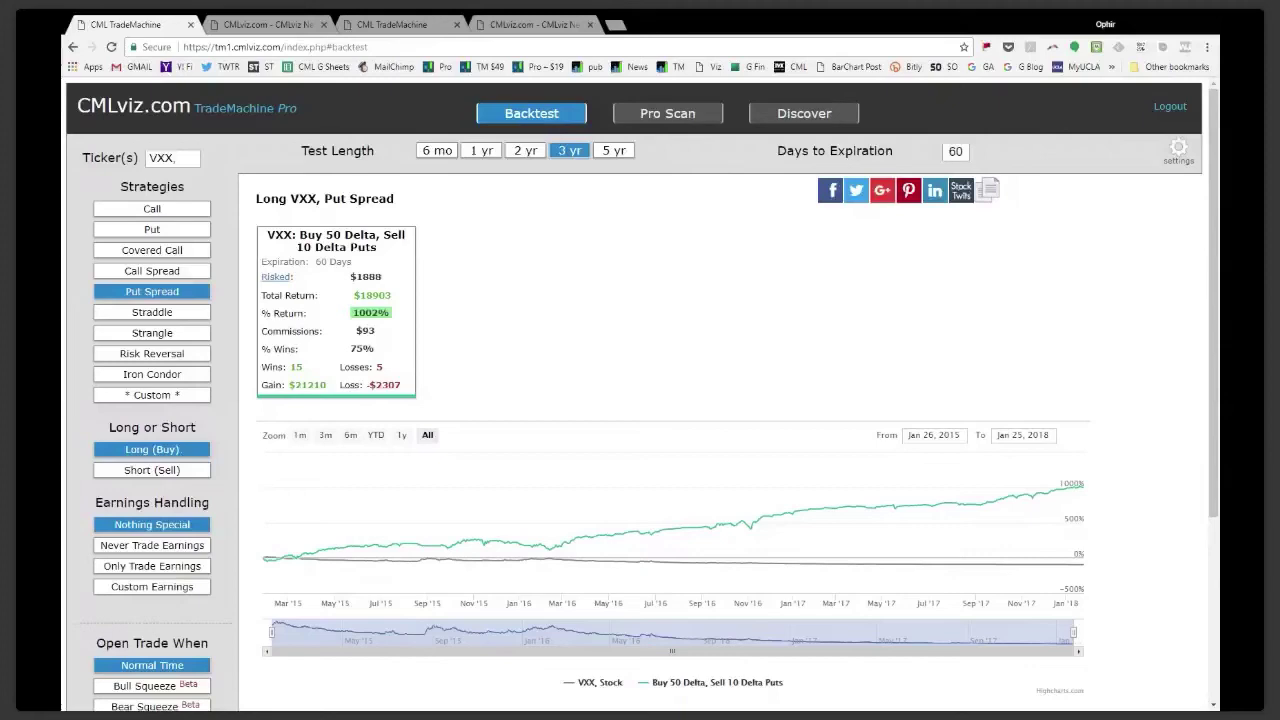
Review the put spread's results and switch the VXX strategy back to a long put
scroll(640, 400, down, 3)
scroll(640, 400, up, 3)
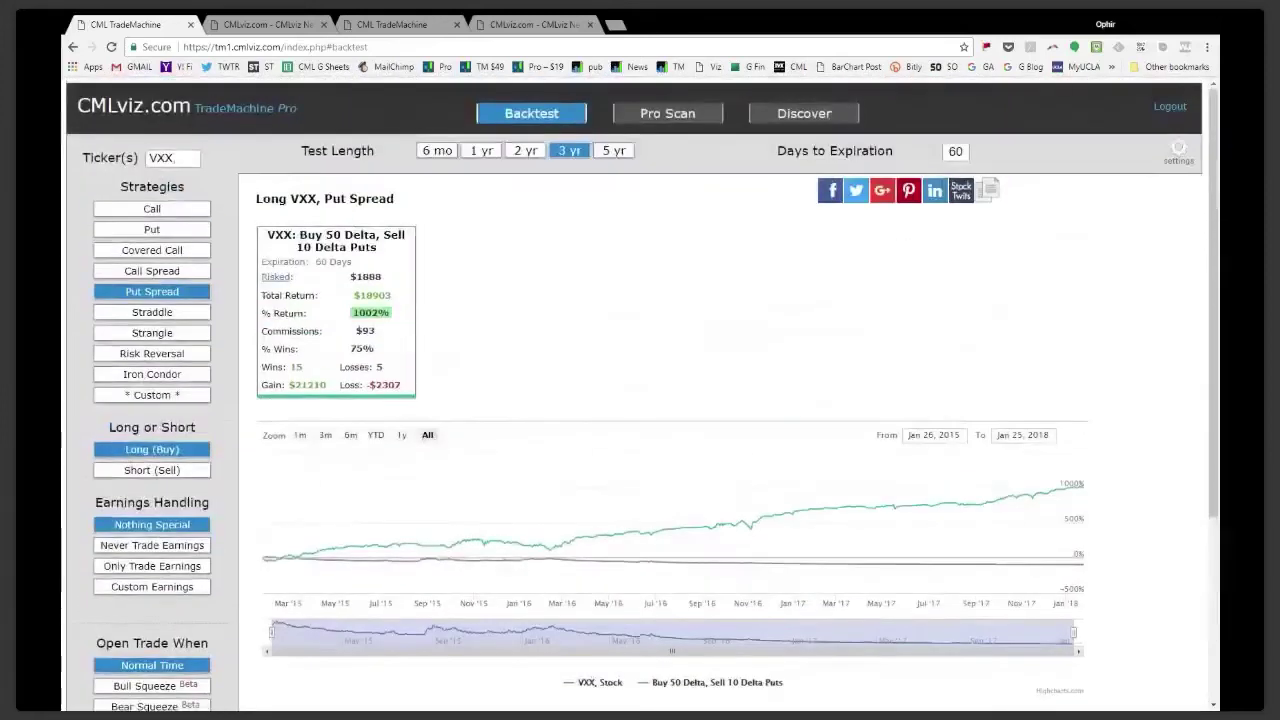
click(146, 232)
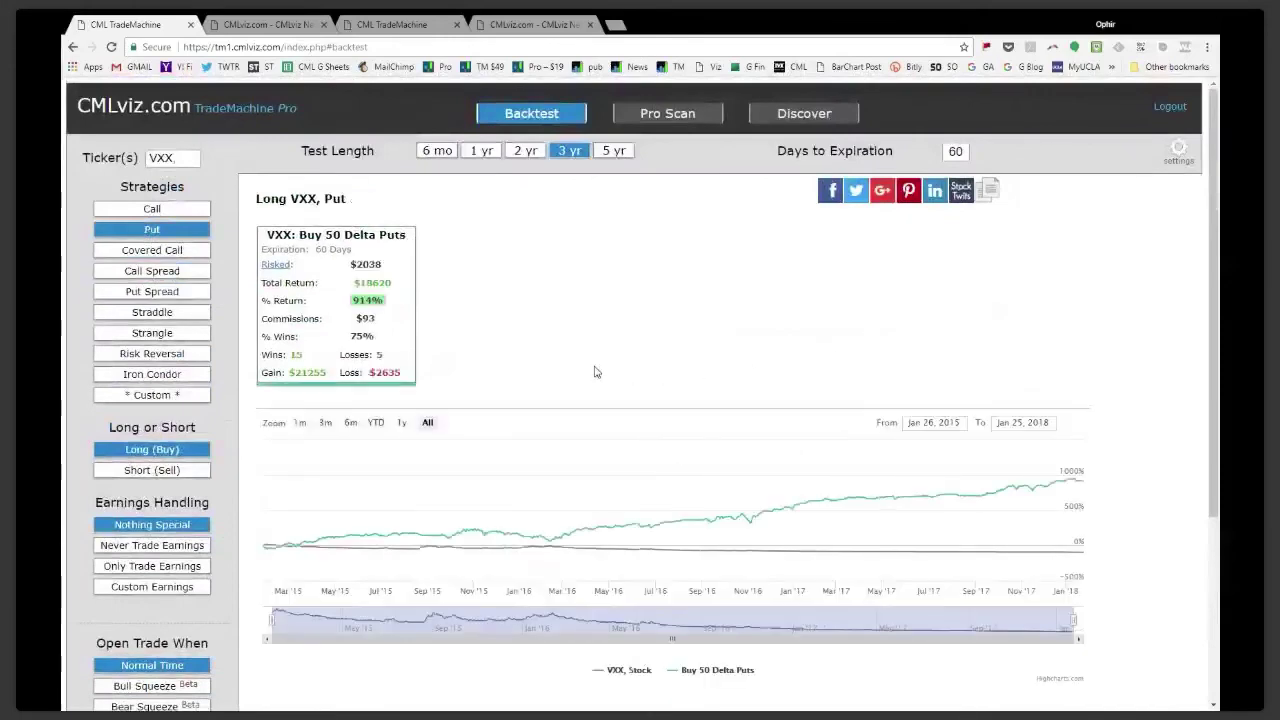
Set the VXX long put backtest to close trades at gains above 75% and losses above 75%
scroll(589, 374, down, 2)
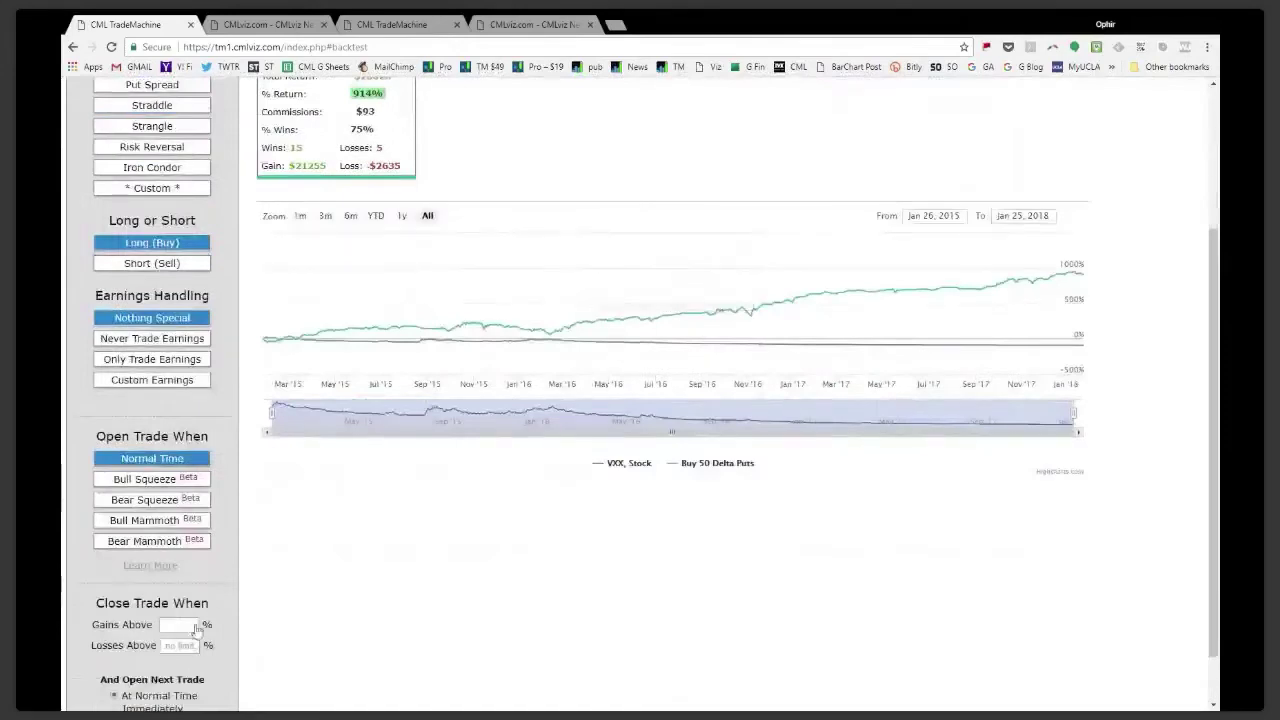
scroll(263, 520, up, 2)
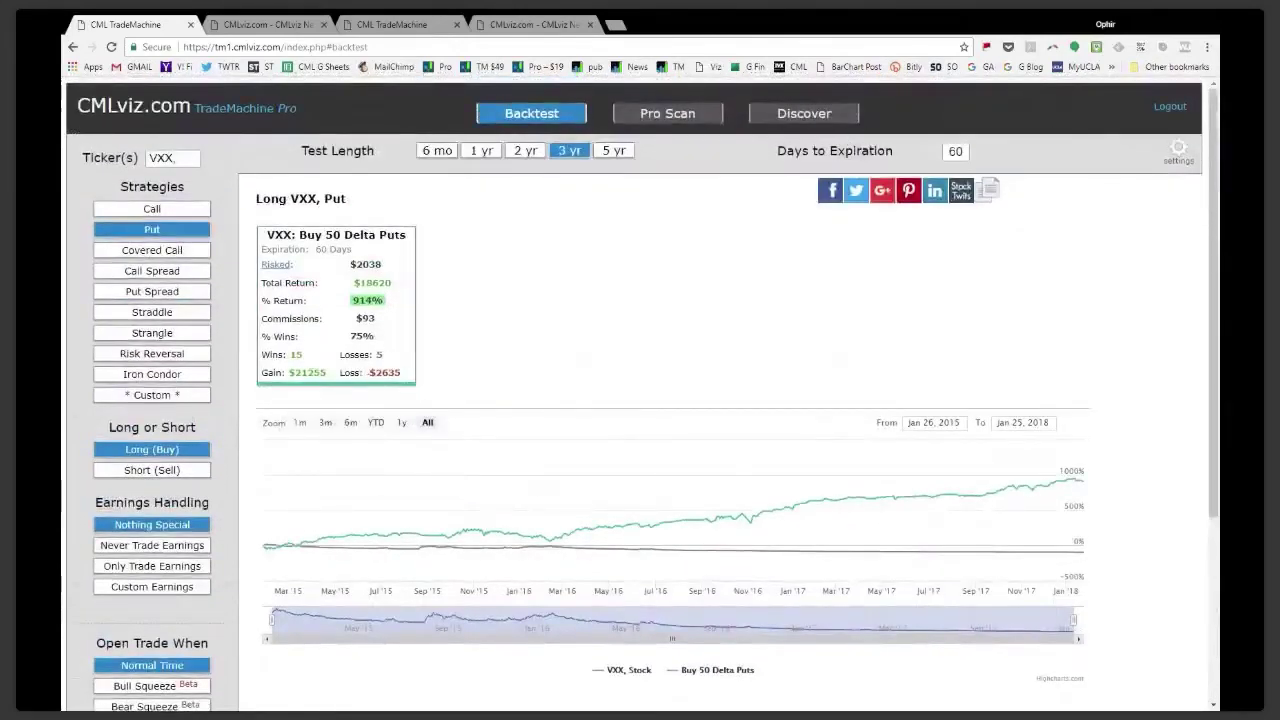
scroll(451, 565, down, 2)
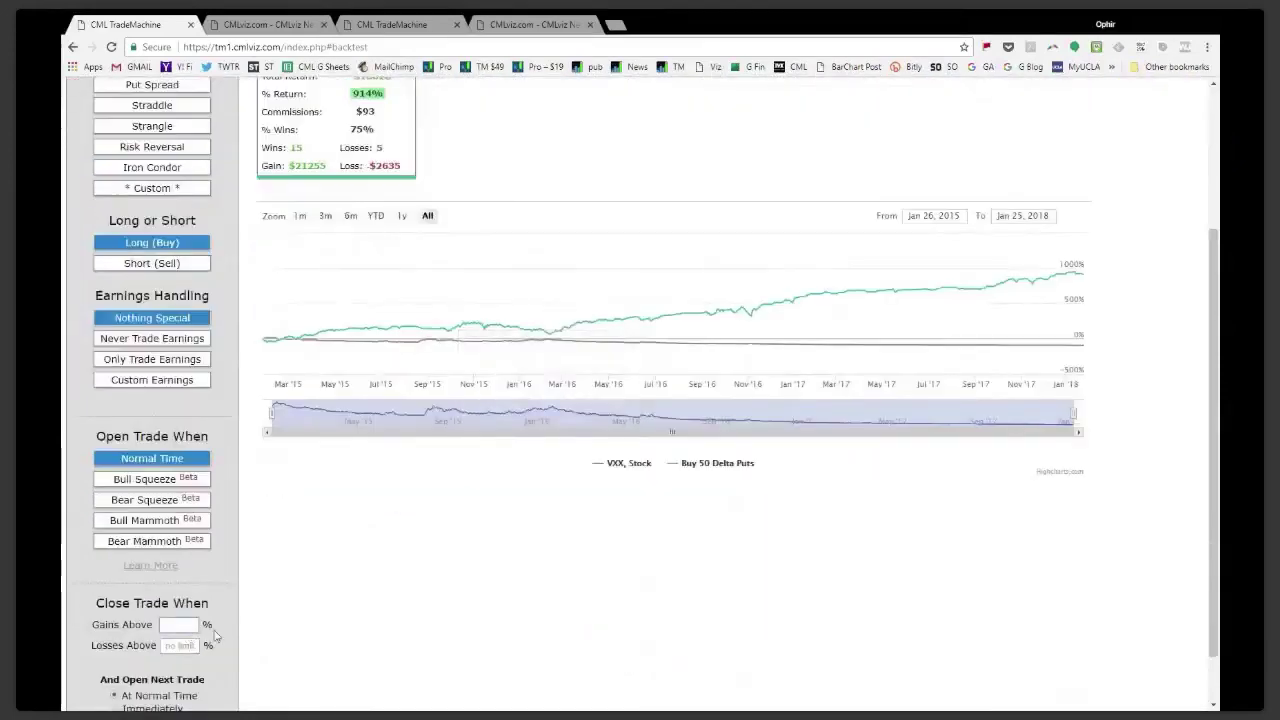
text(75)
click(180, 646)
text(75)
scroll(340, 550, up, 2)
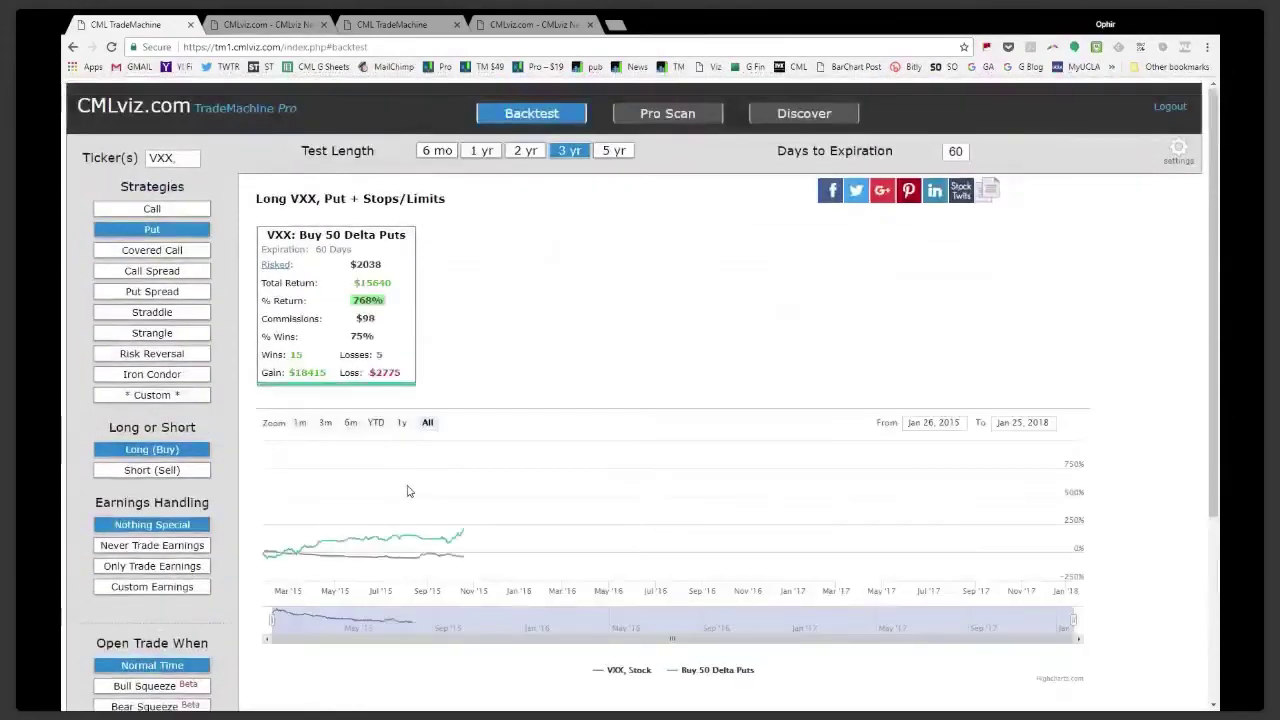
Clear the gain and loss limits of the VXX put backtest and review the results without stops
scroll(343, 467, down, 2)
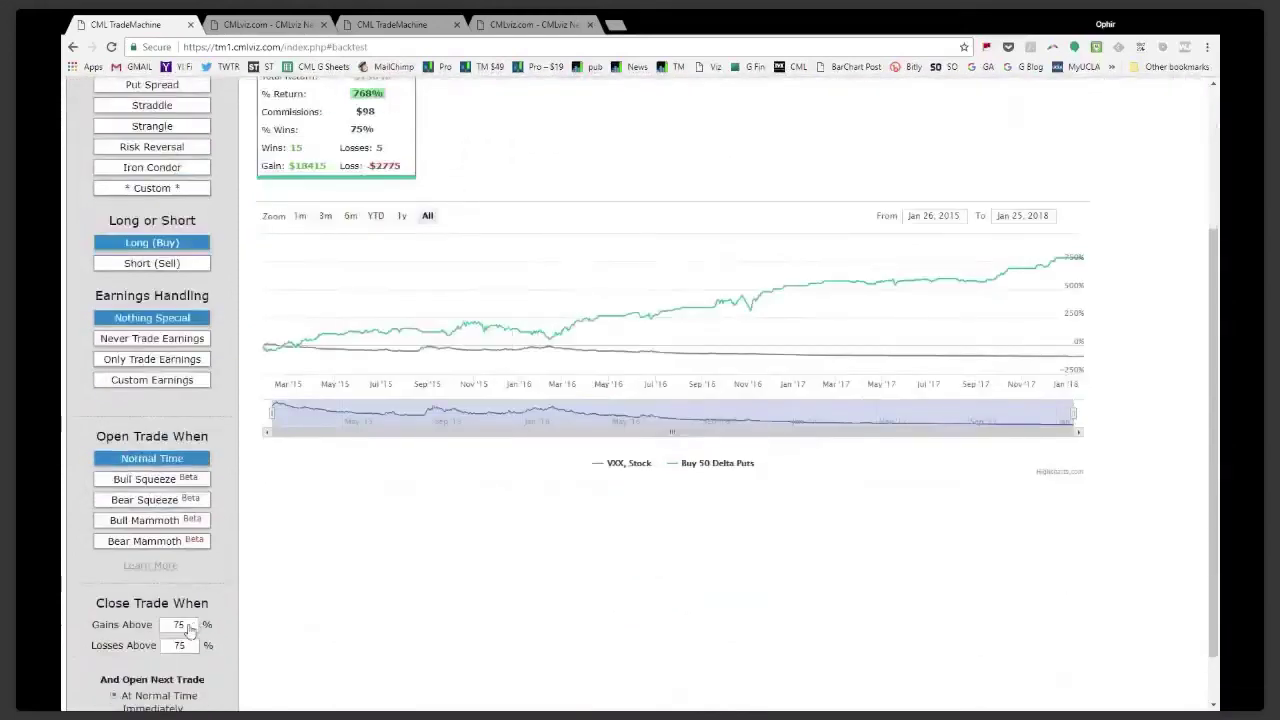
double_click(180, 625)
key(BackSpace)
double_click(180, 645)
key(BackSpace)
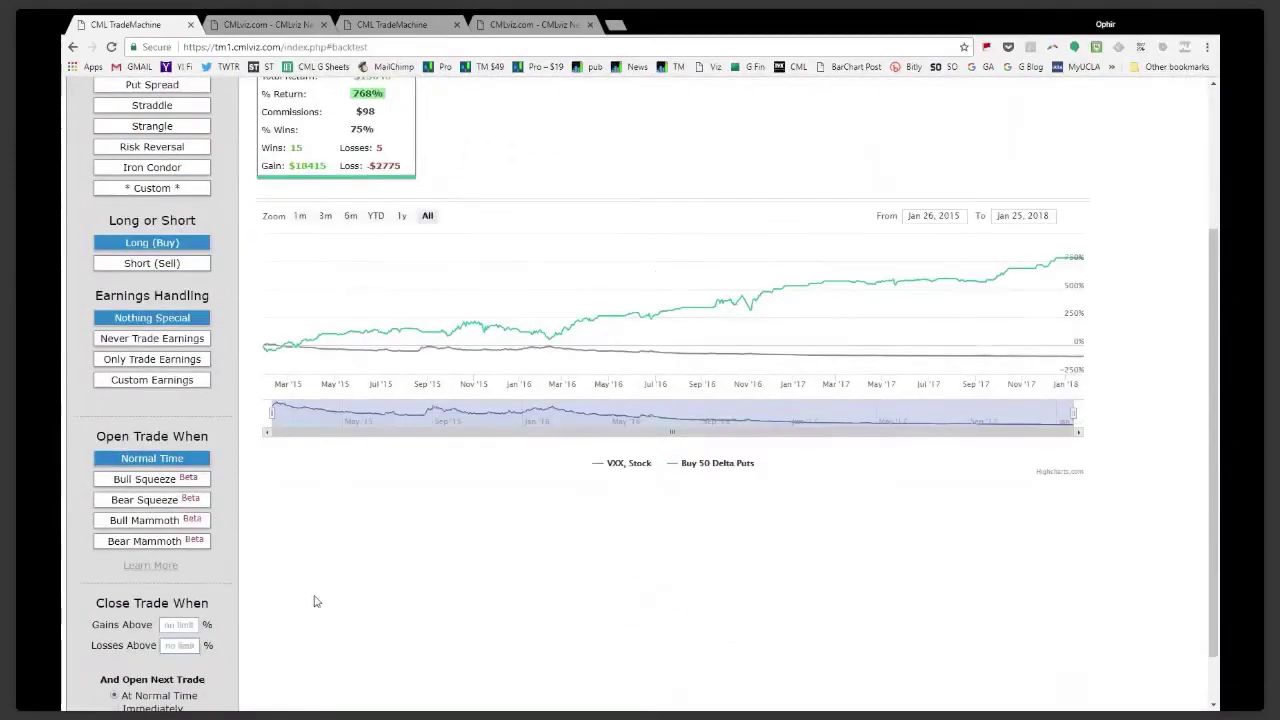
scroll(320, 600, up, 2)
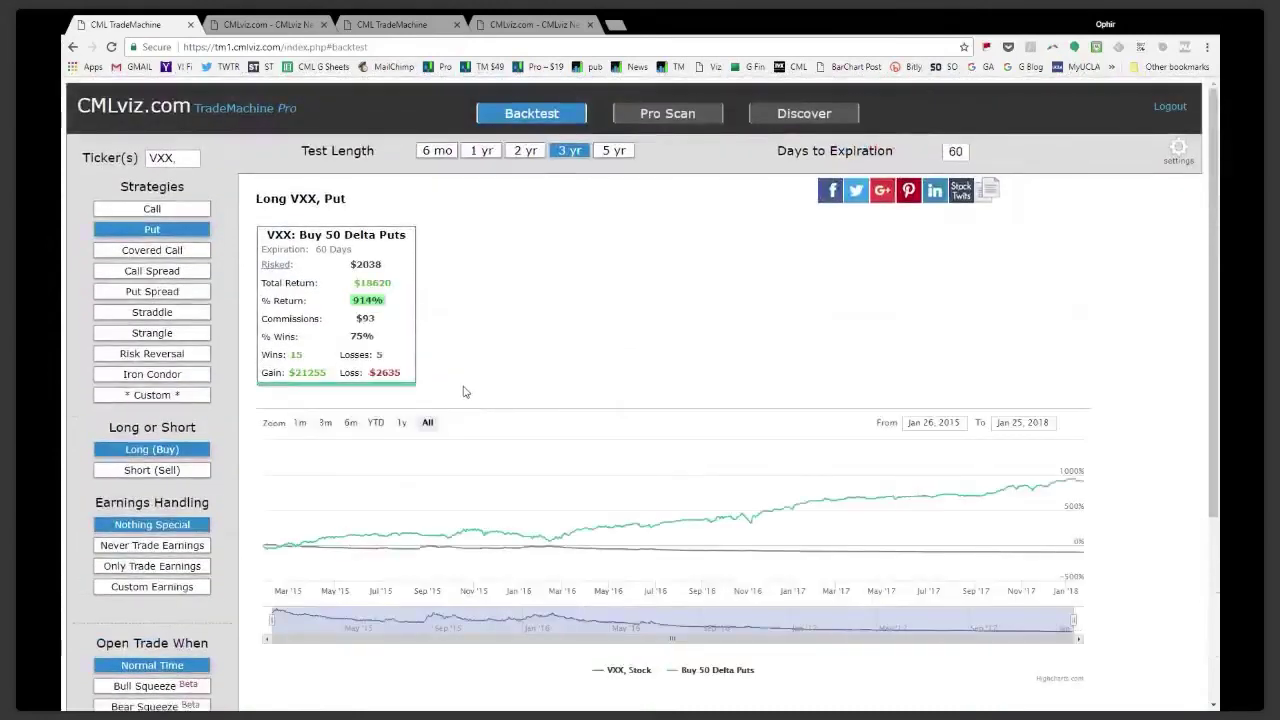
scroll(432, 473, down, 3)
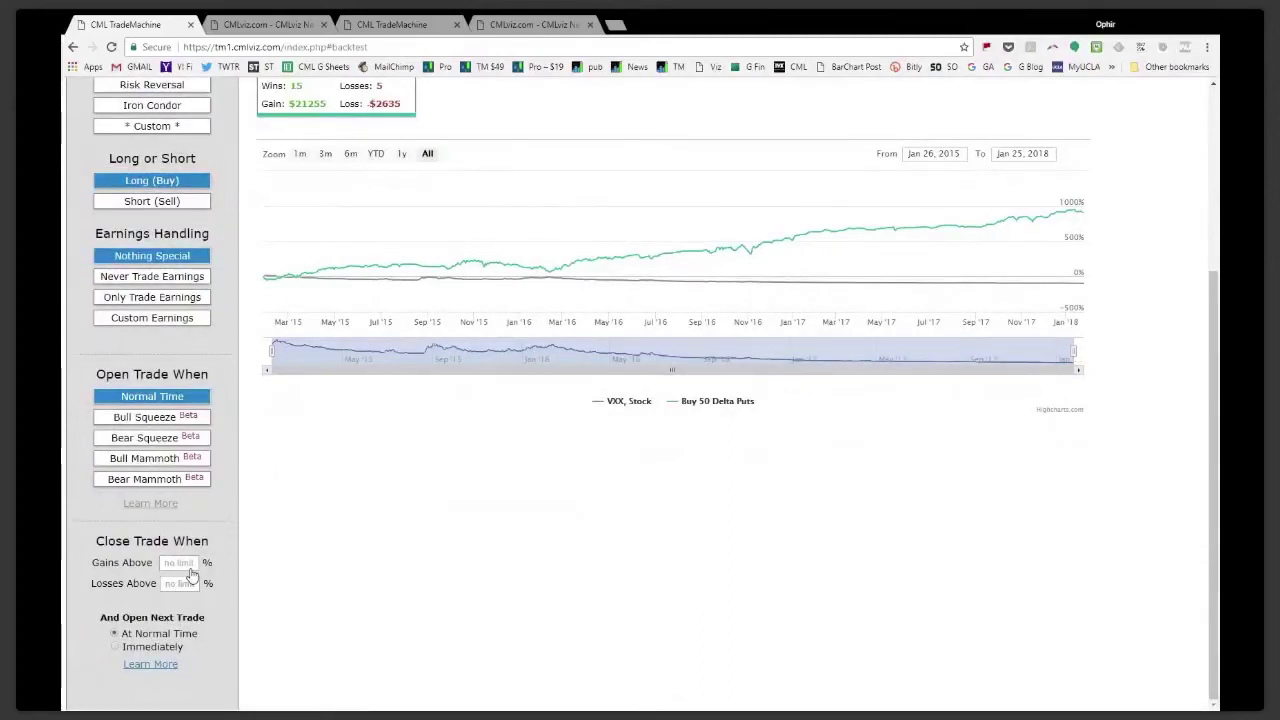
scroll(269, 568, up, 5)
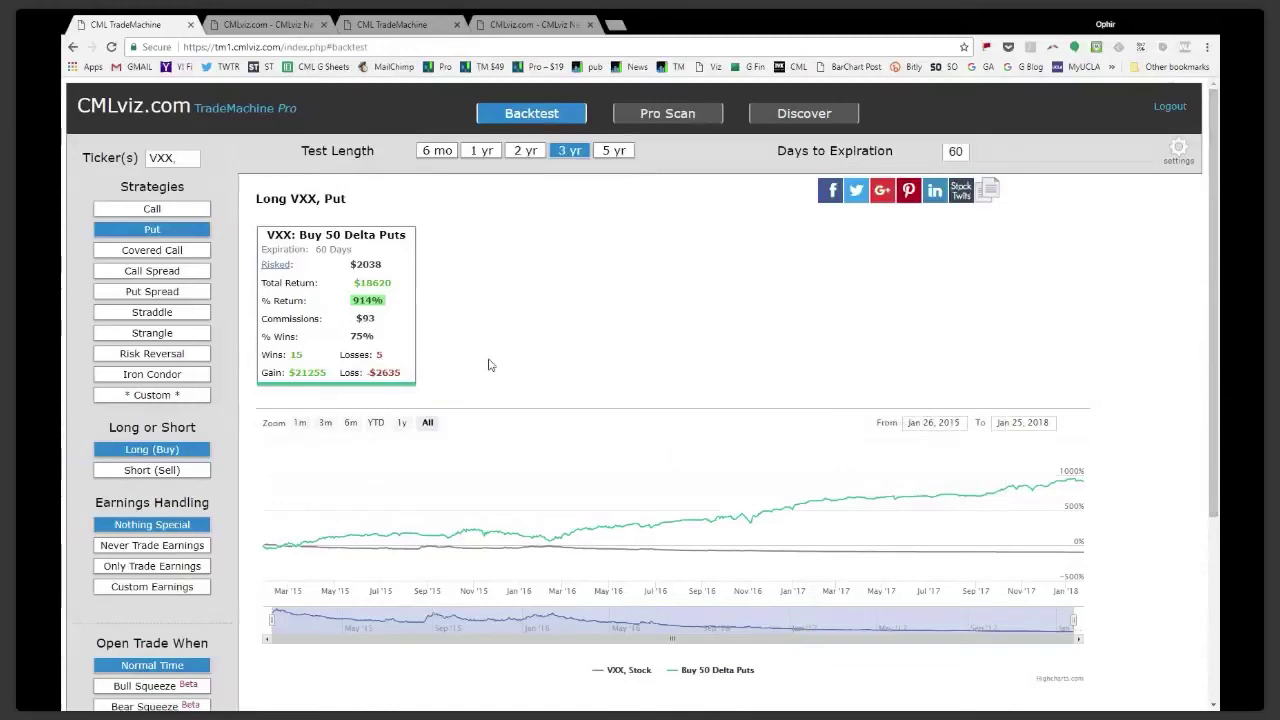
Open the Pro Scan page and enlarge the ticker entry box for scanning by ticker
triple_click(160, 158)
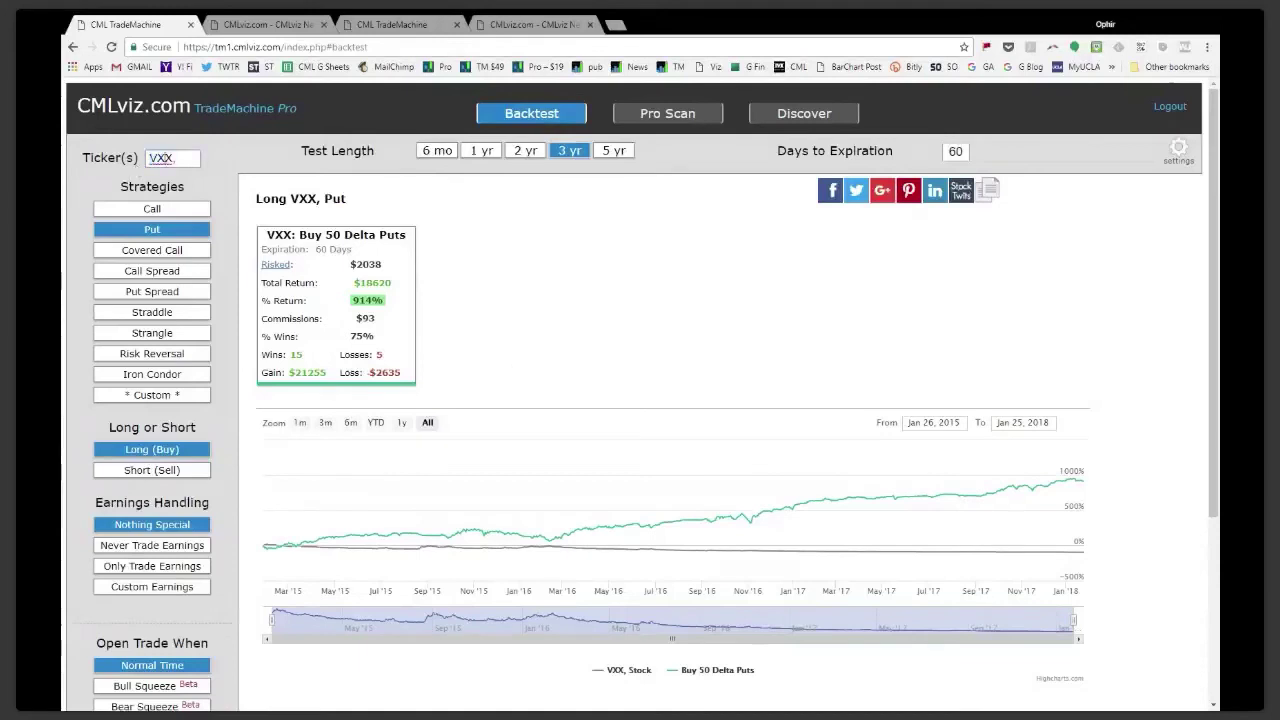
click(670, 114)
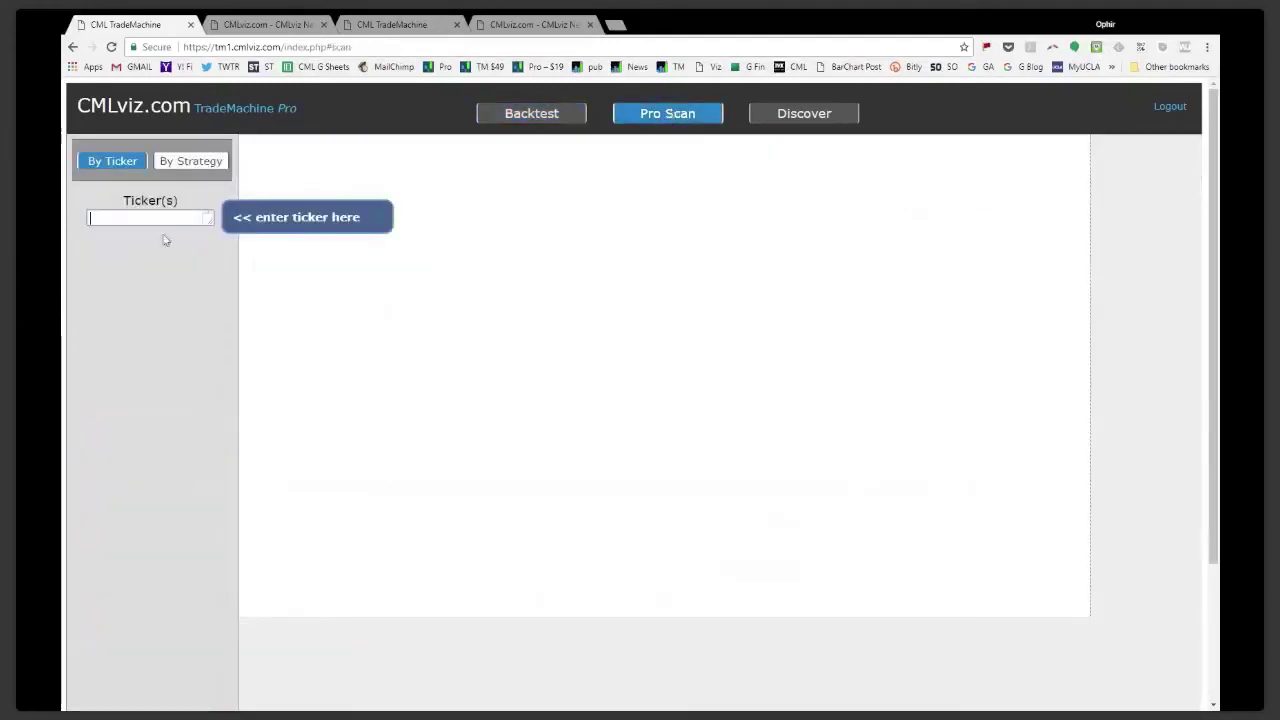
click(210, 224)
drag(210, 227, 230, 426)
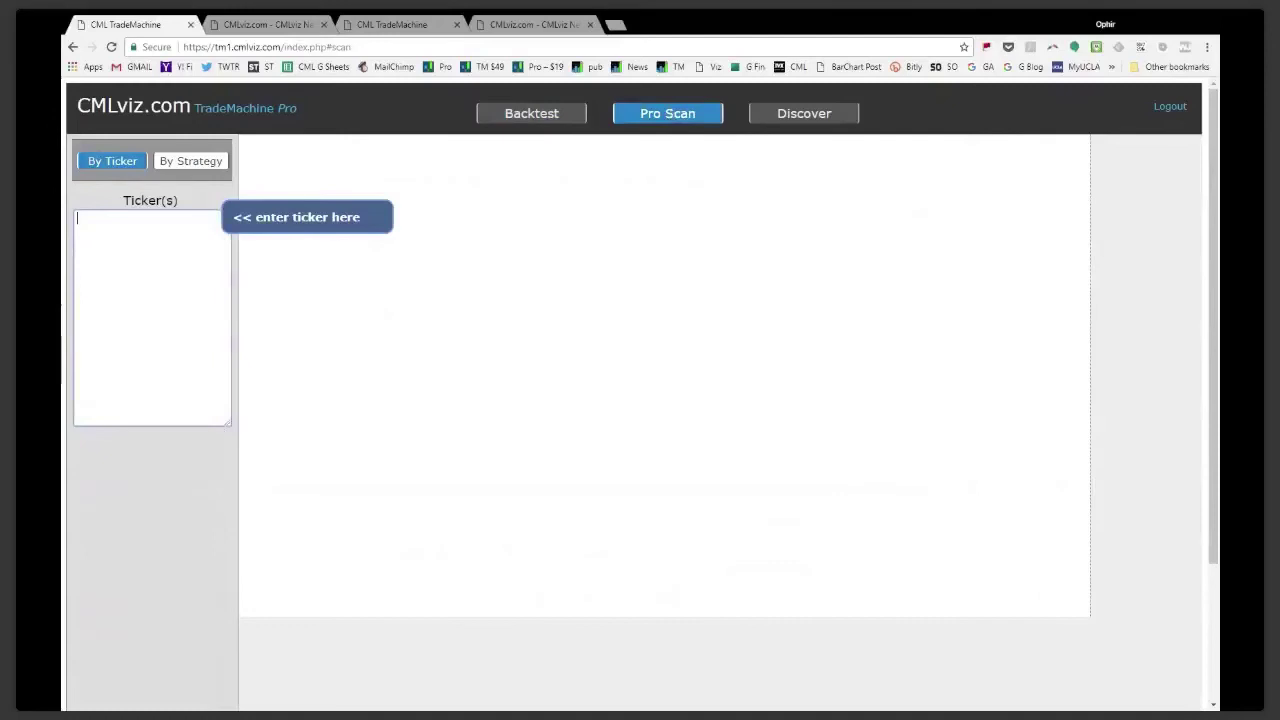
Scan the tickers AAPL, AMZN, NFLX, GS, NVDA, TSLA, F, JPM, ADBE and BIDU
text(AAPL, AMZN, N)
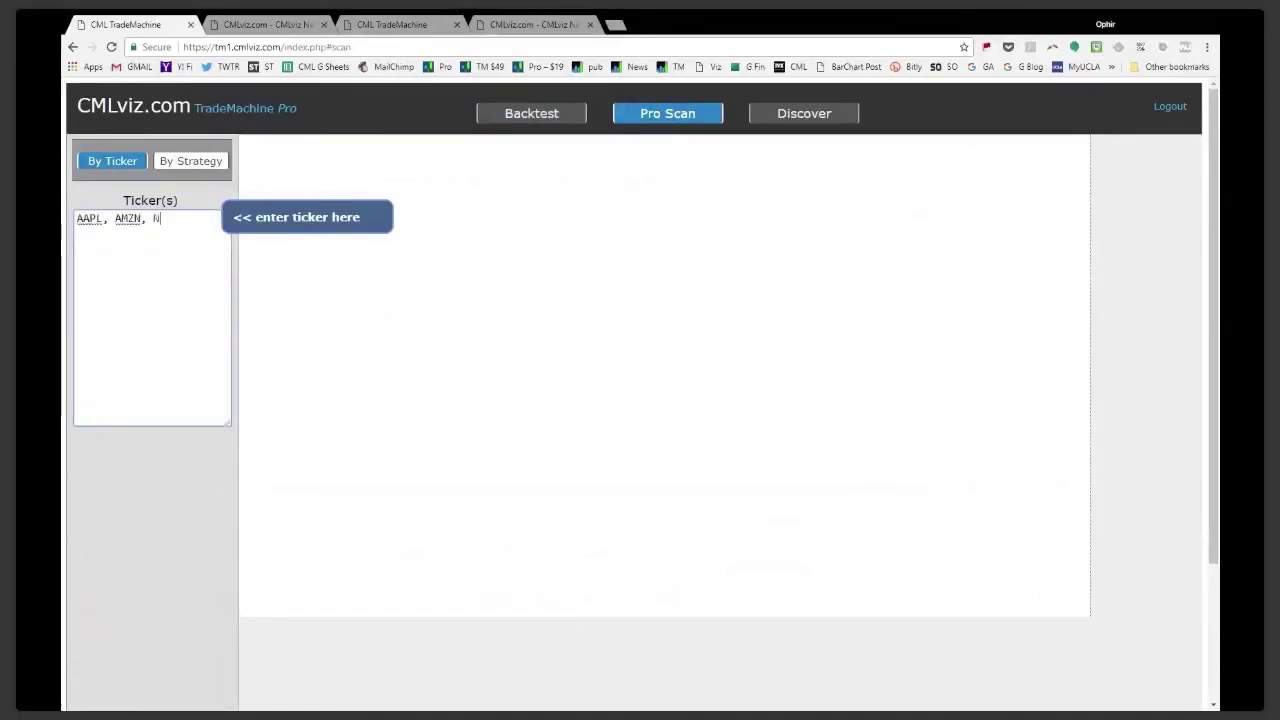
text(FLX, GS, NVDA, TS)
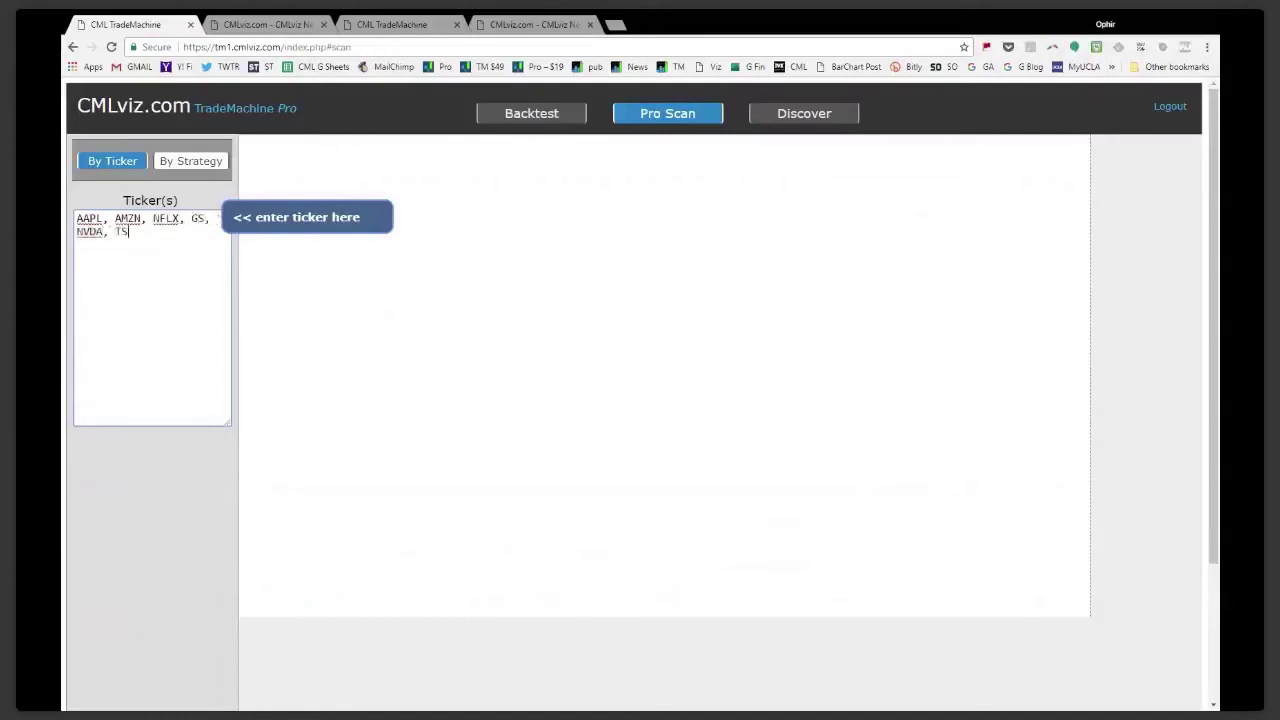
text(LA, )
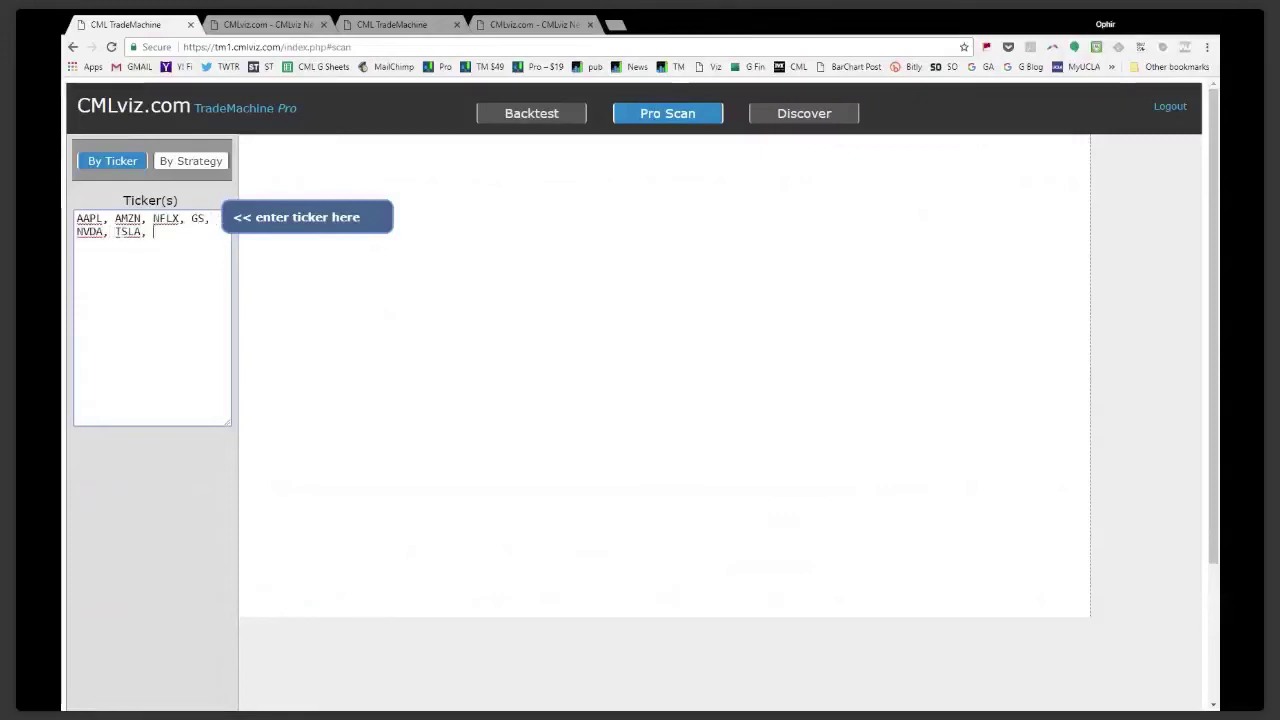
text(F, JPM, .)
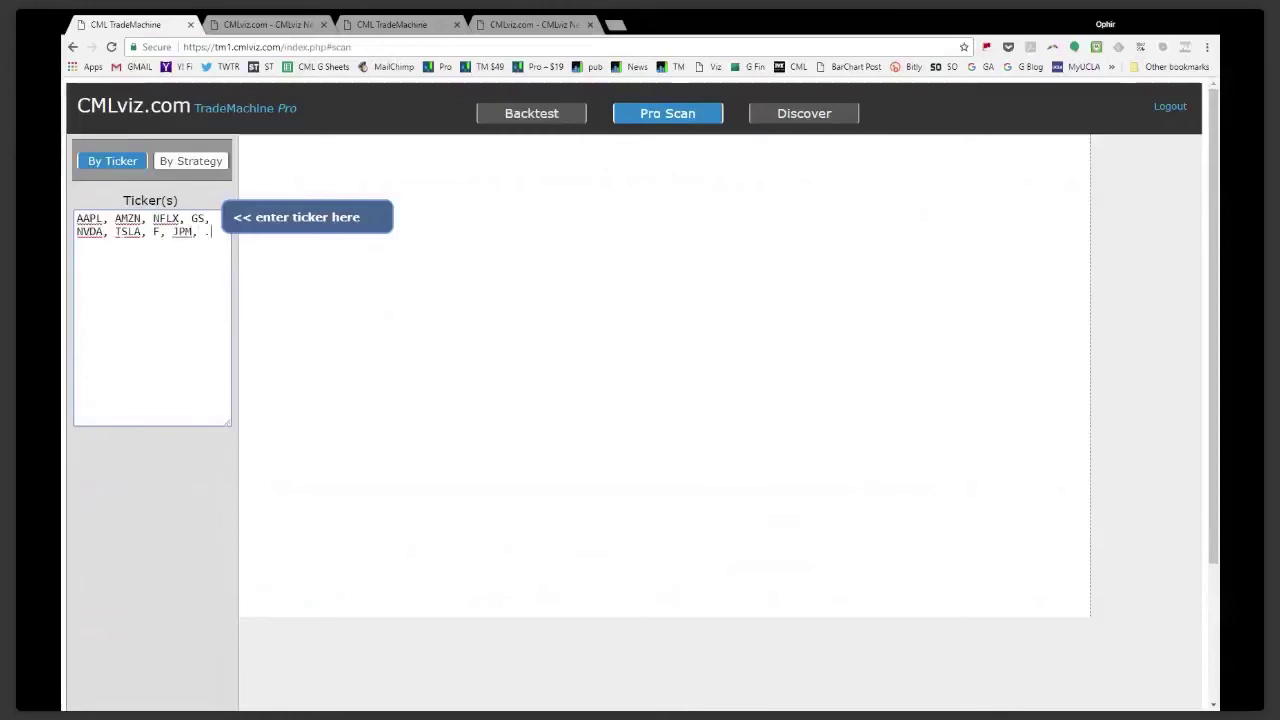
key(BackSpace)
text(ADBE, BIDU)
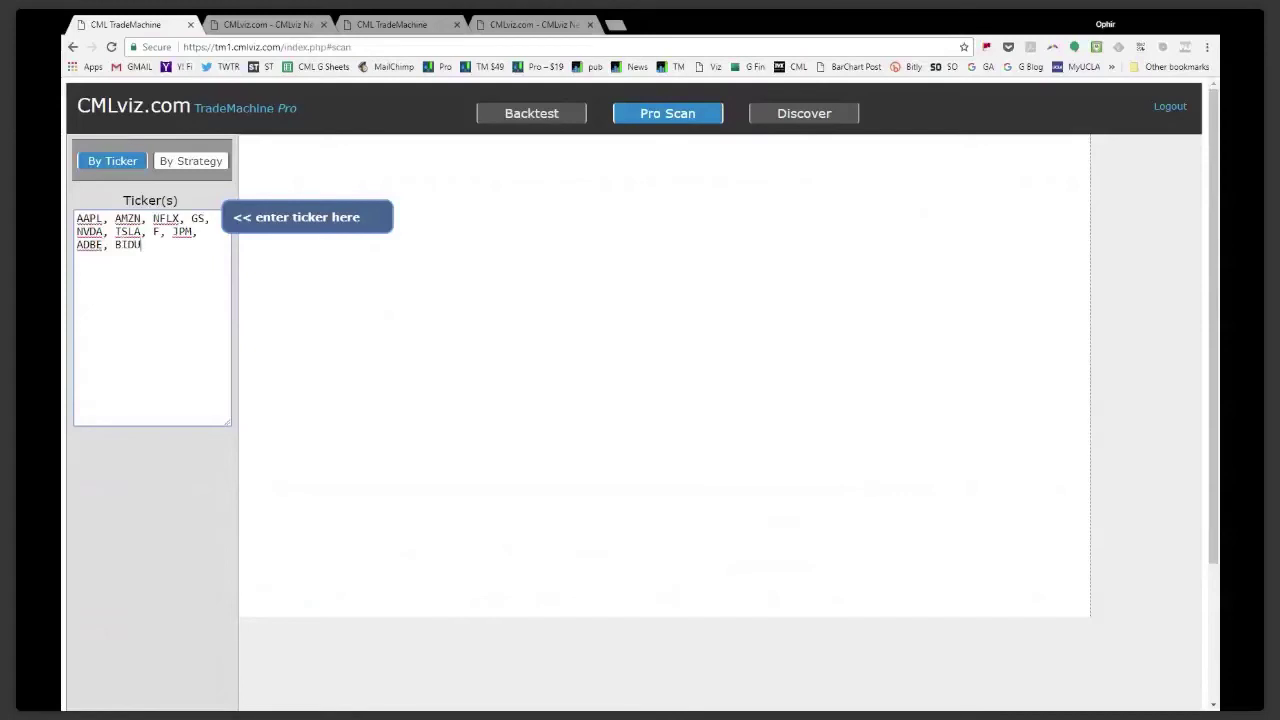
click(276, 296)
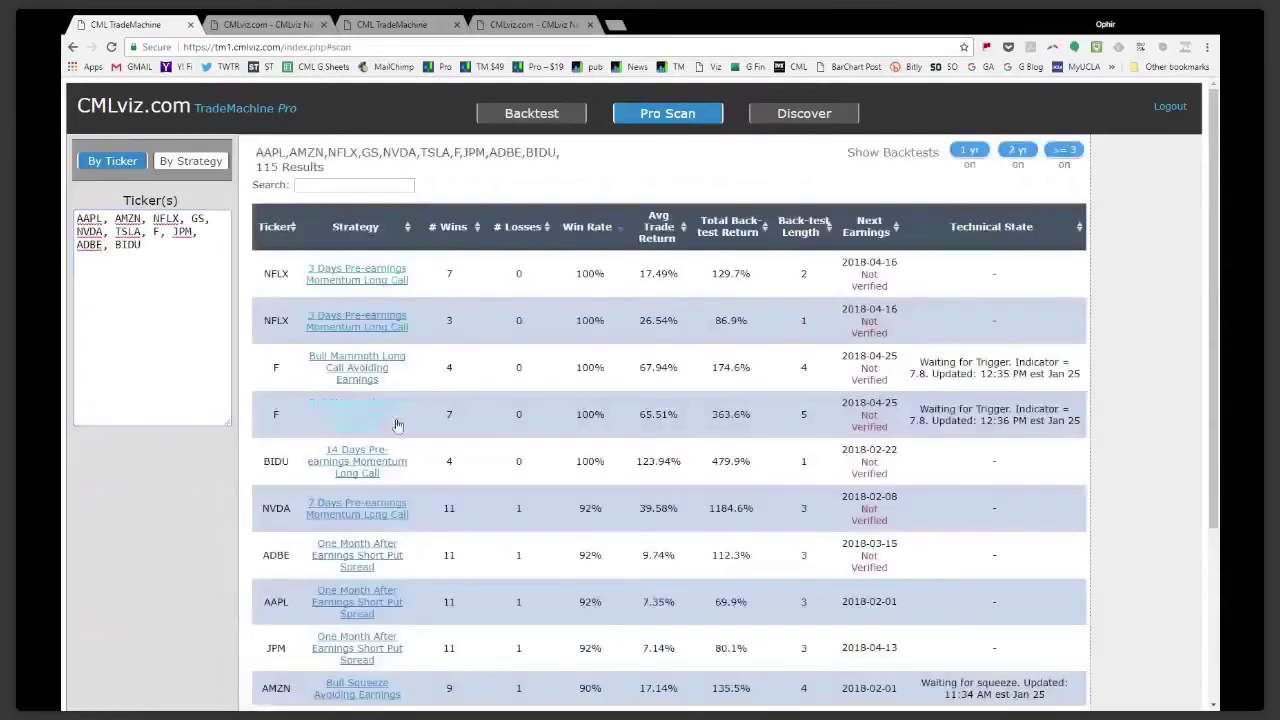
Examine the win rates, returns and technical states of the strategies in the ticker scan results
scroll(484, 393, down, 1)
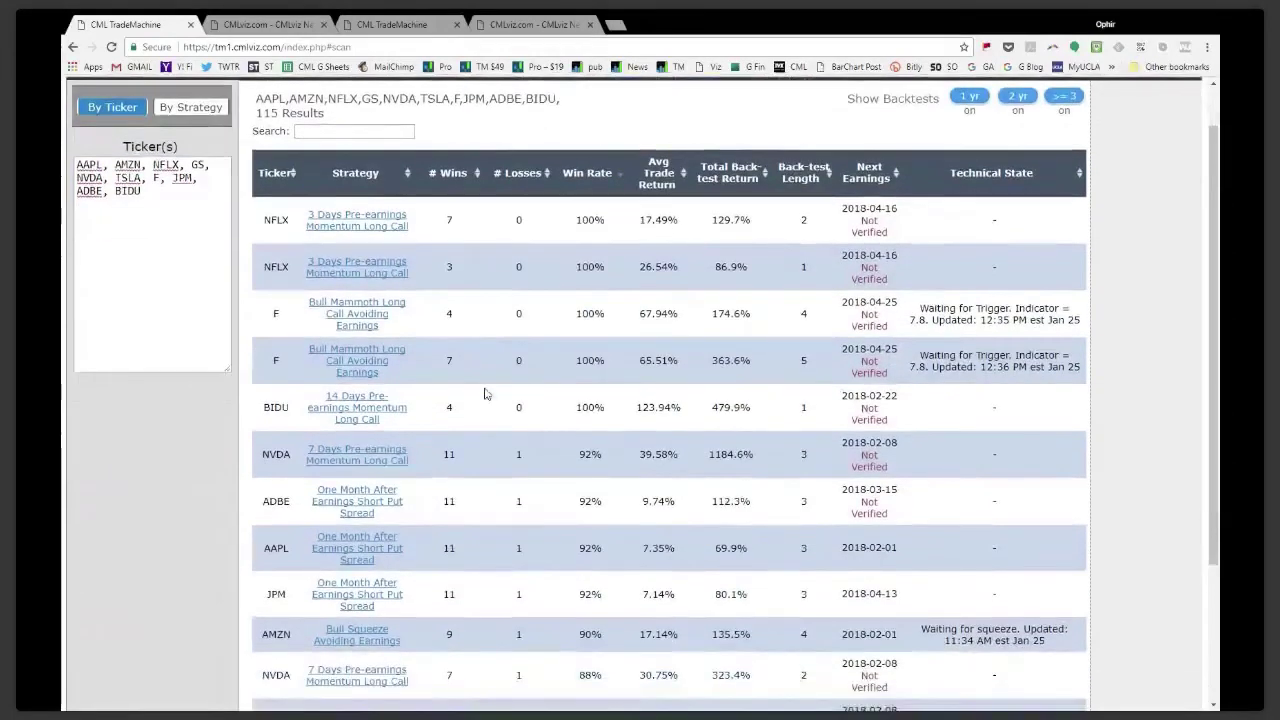
scroll(484, 393, up, 1)
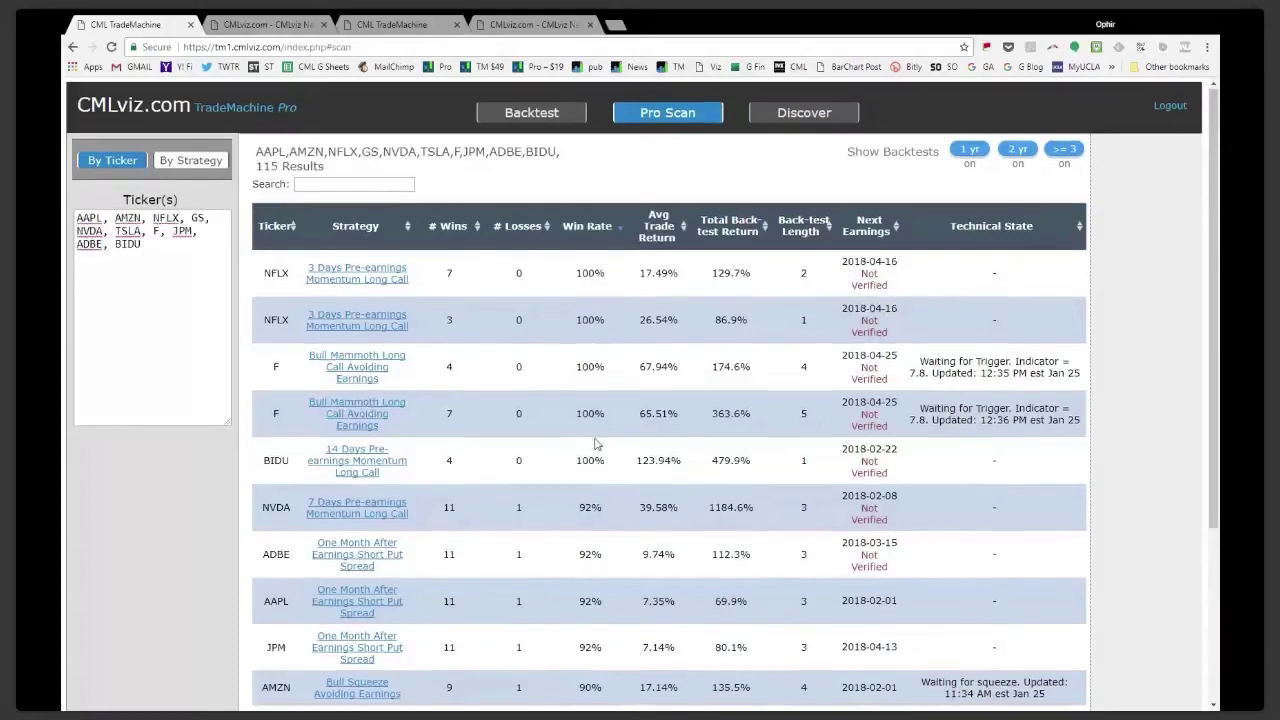
scroll(595, 443, down, 1)
scroll(543, 486, down, 3)
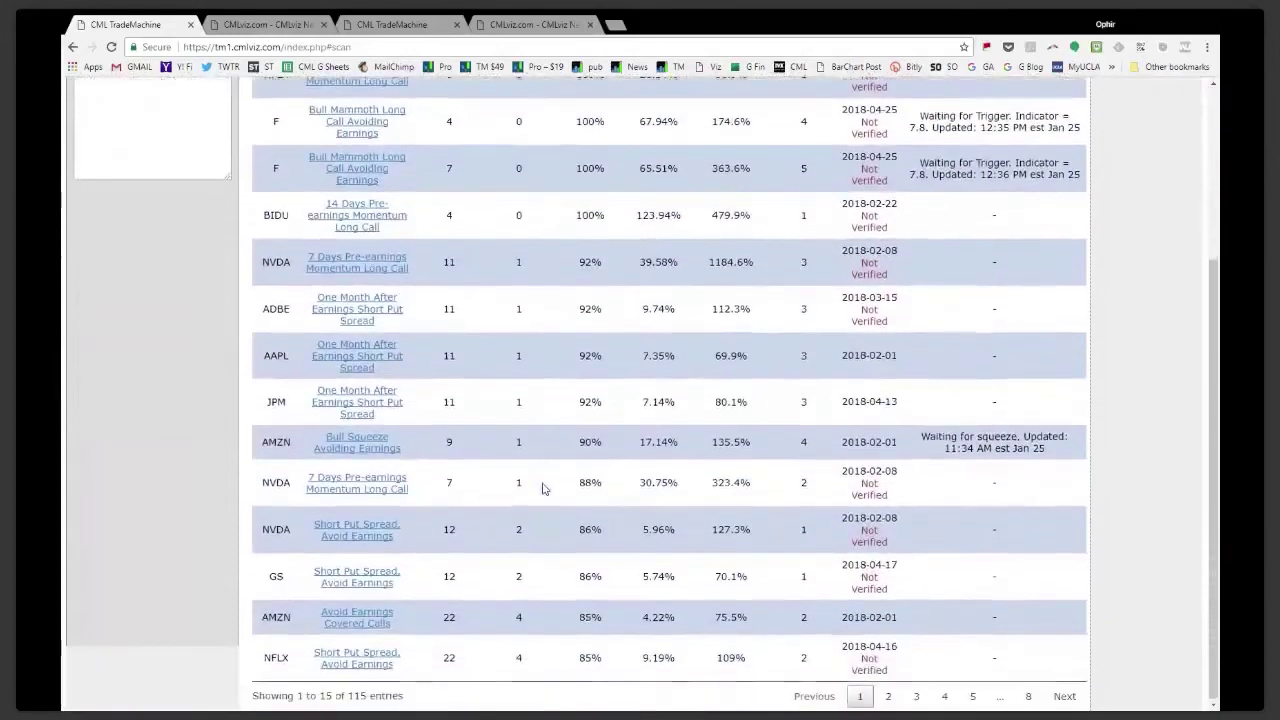
scroll(541, 475, up, 4)
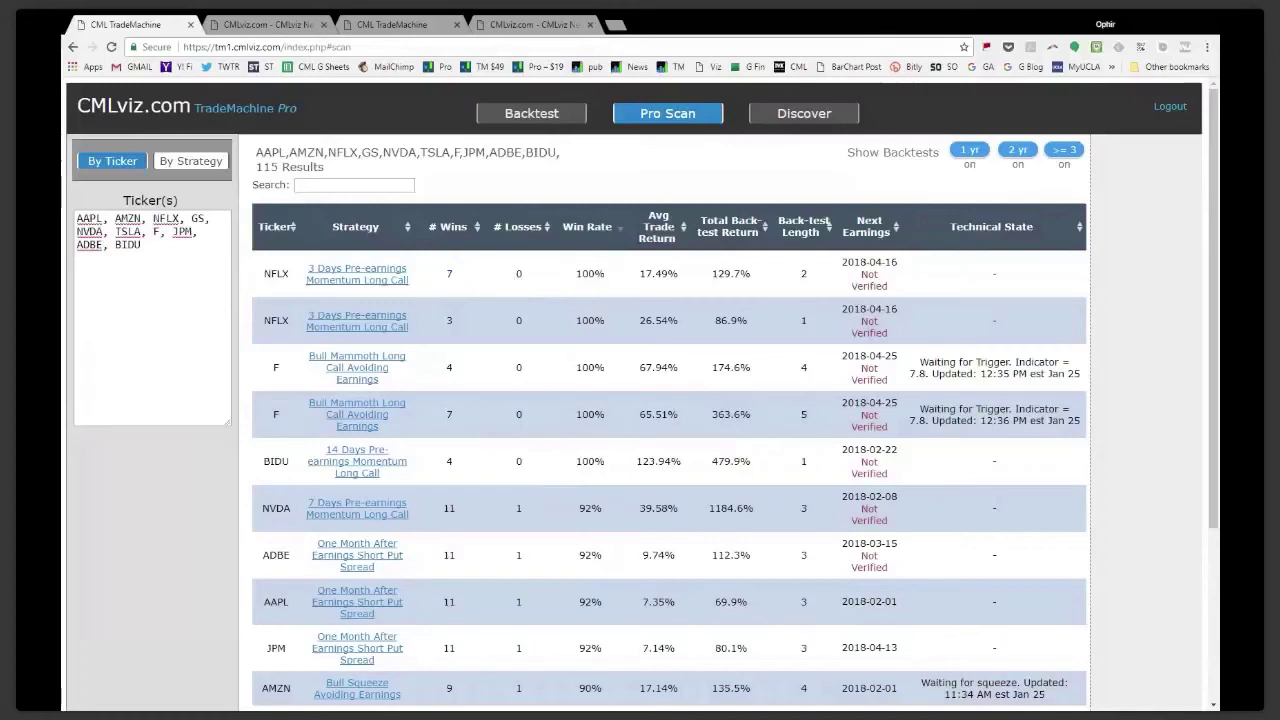
scroll(523, 571, down, 1)
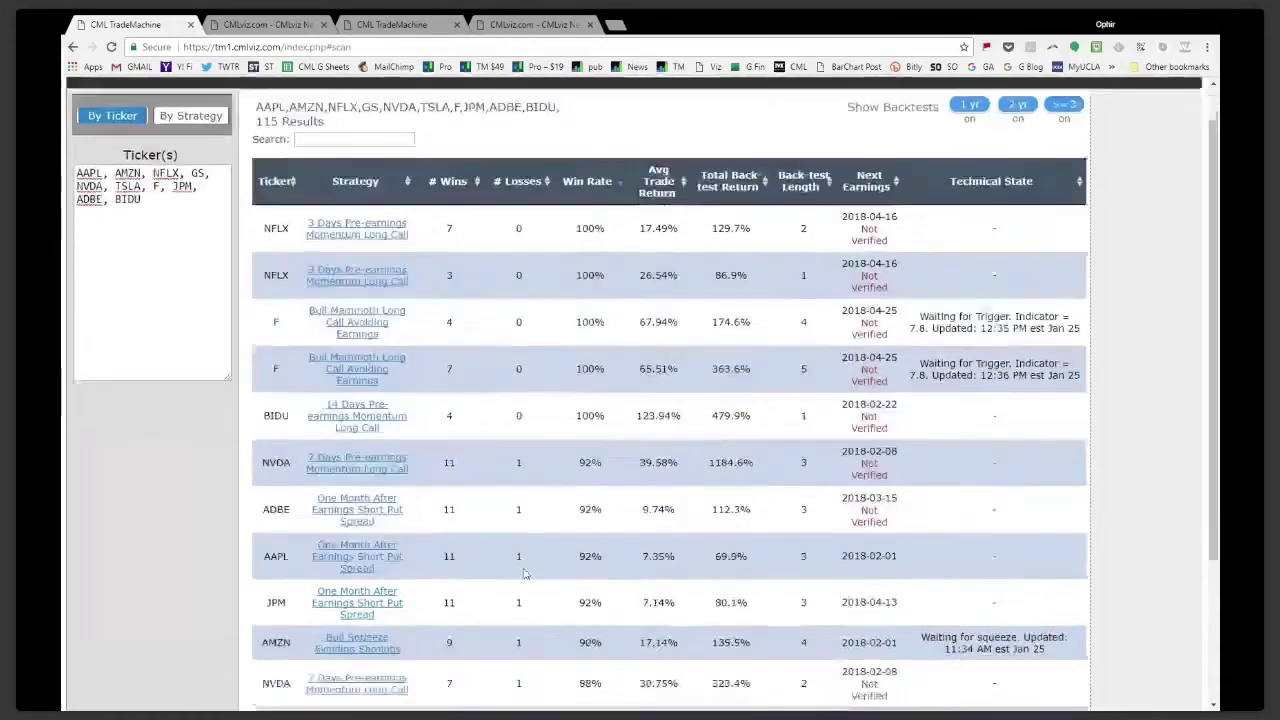
scroll(523, 571, up, 1)
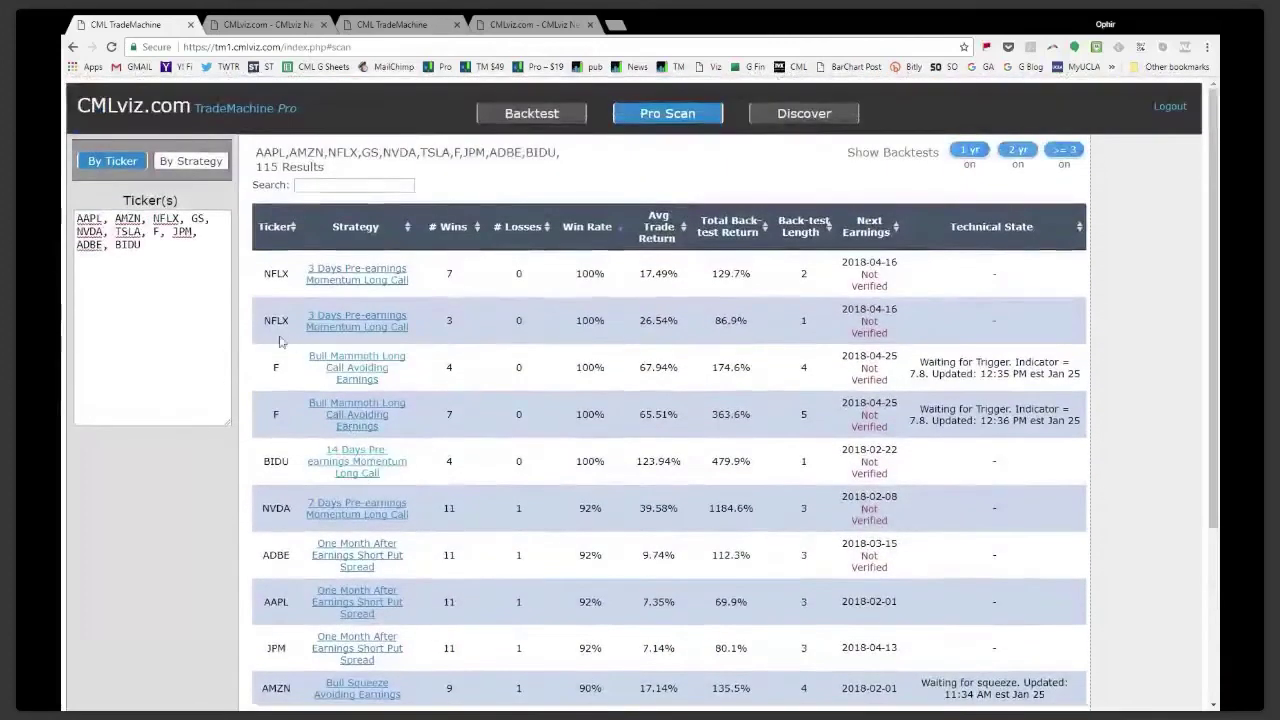
Shrink the ticker entry box and sort the ticker scan results by strategy in descending order
drag(229, 425, 229, 293)
click(181, 163)
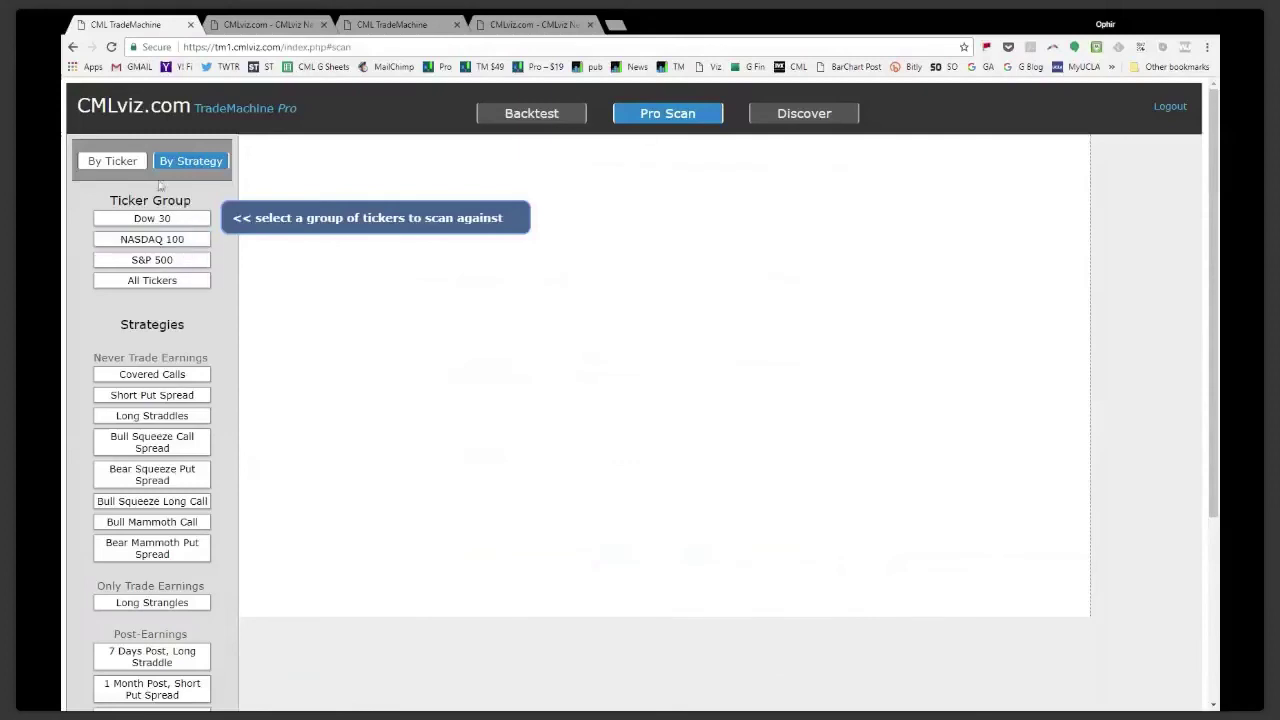
click(125, 170)
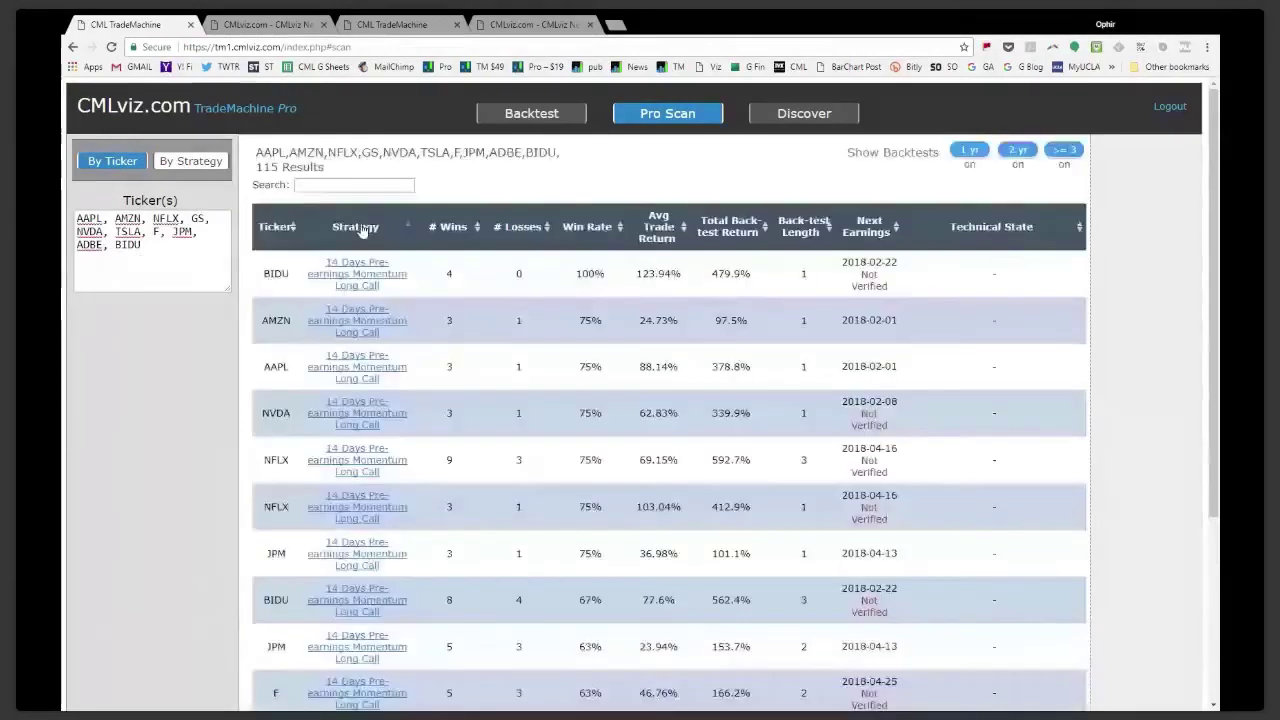
click(366, 234)
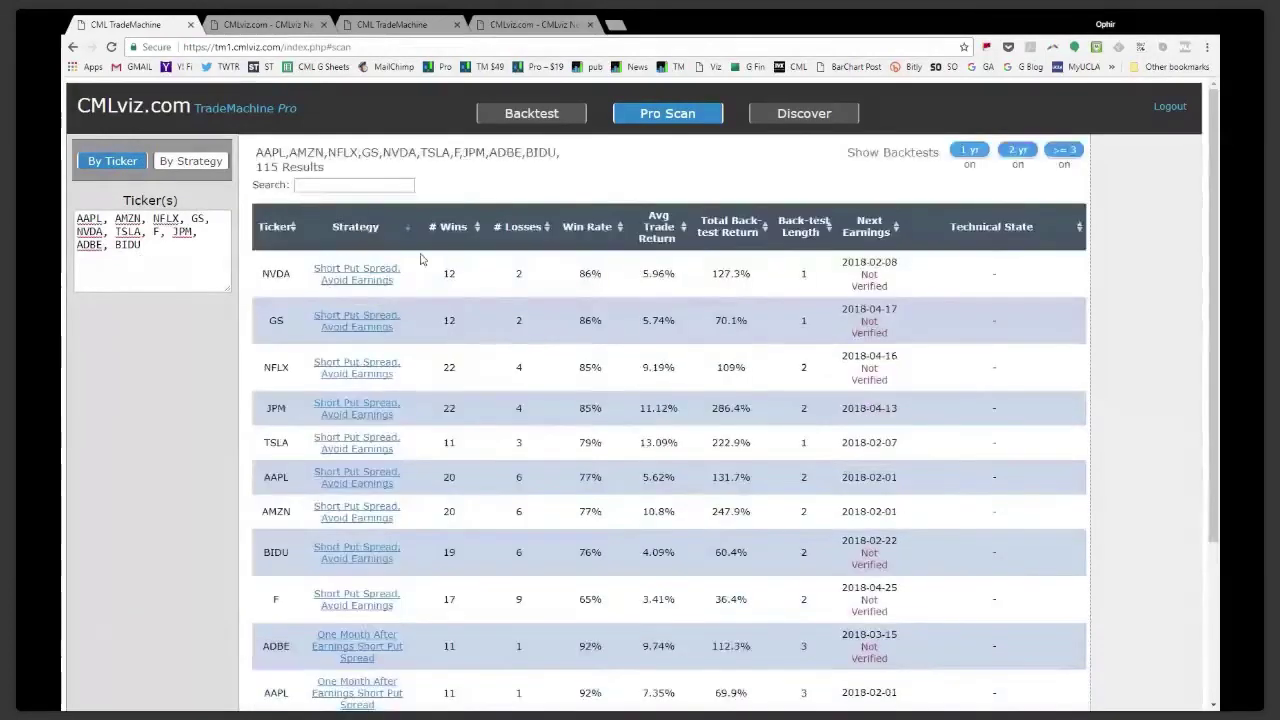
scroll(390, 318, down, 1)
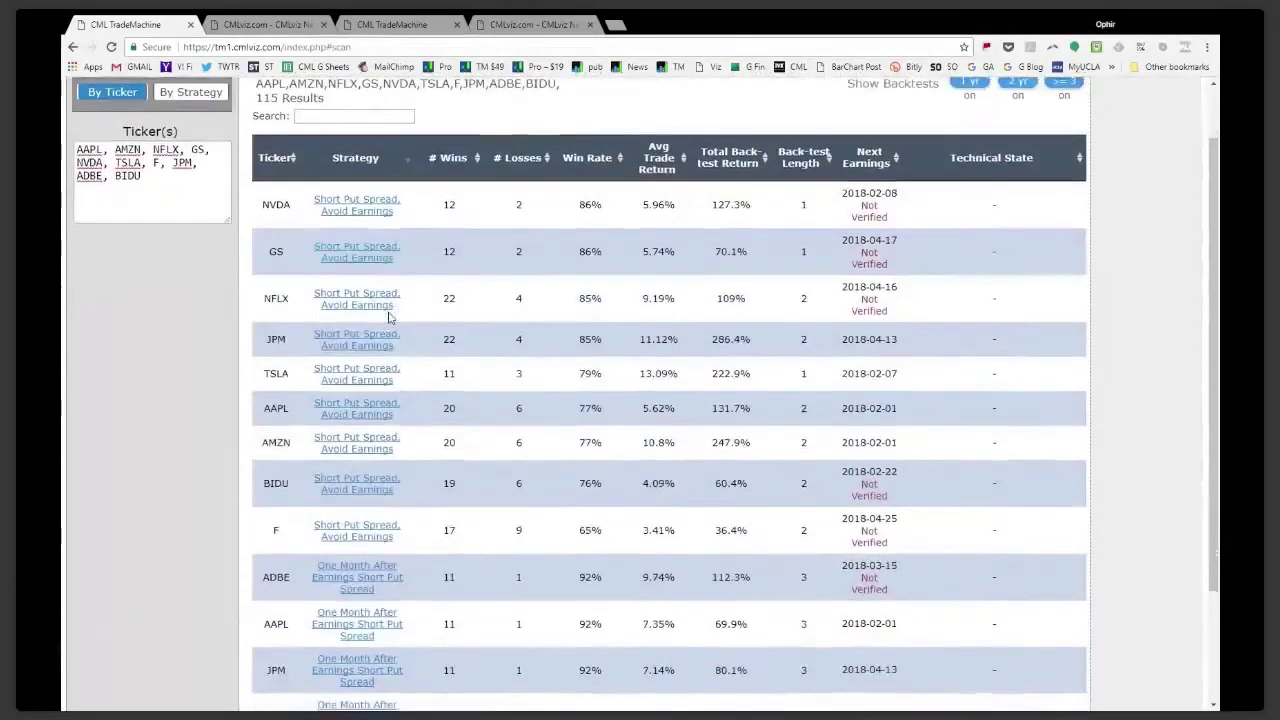
scroll(390, 318, down, 2)
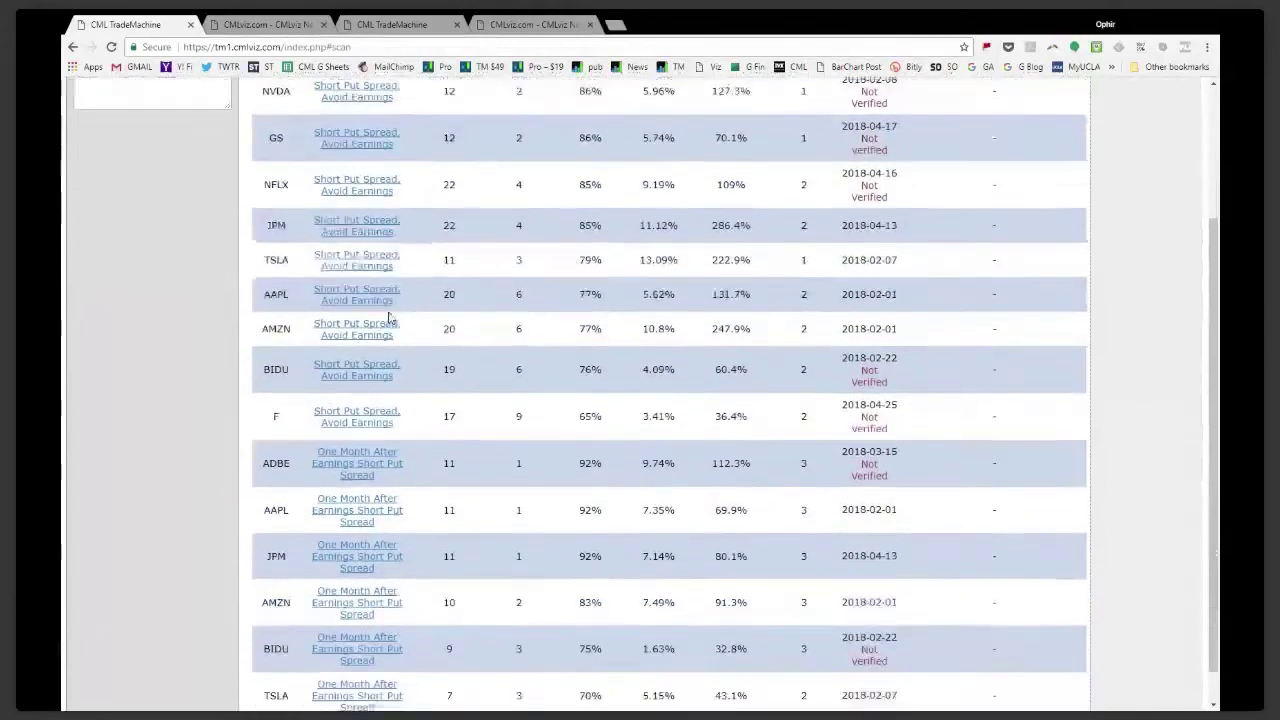
scroll(445, 456, up, 3)
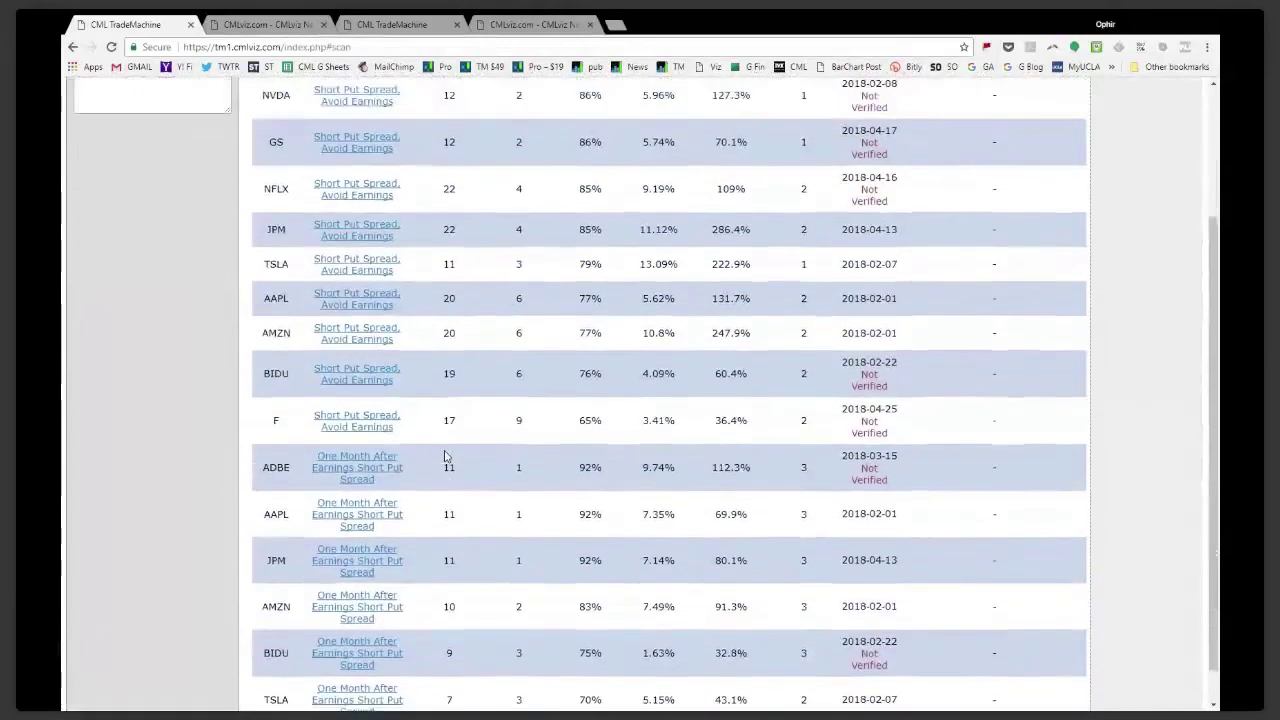
Scan by strategy for the post-earnings 7 Days Post, Long Straddle on the NASDAQ 100 and on the S&P 500
click(190, 163)
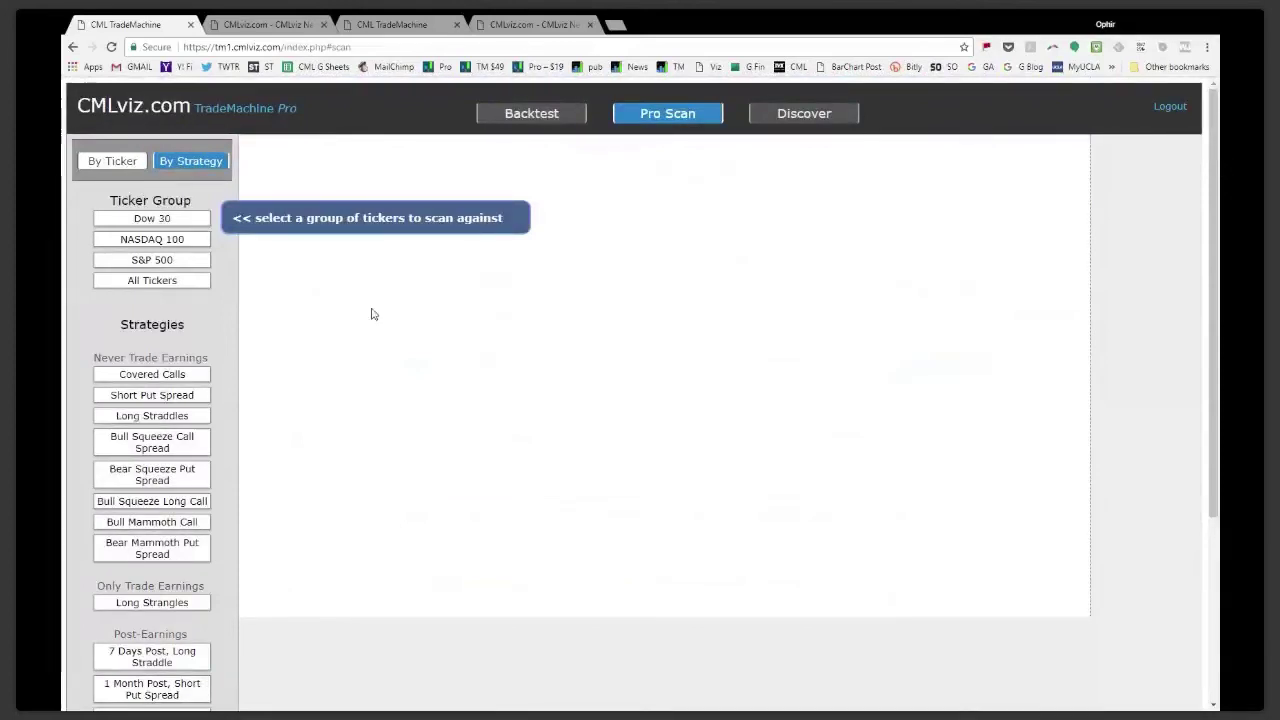
click(163, 242)
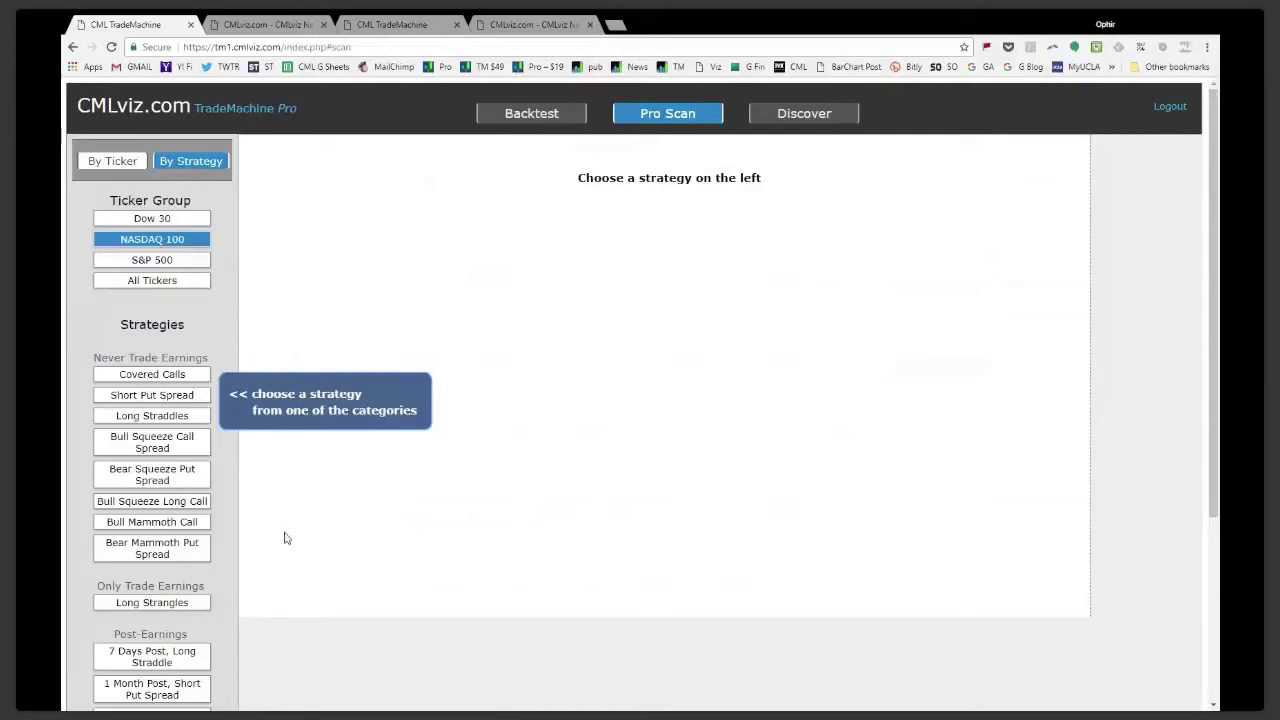
scroll(283, 534, down, 1)
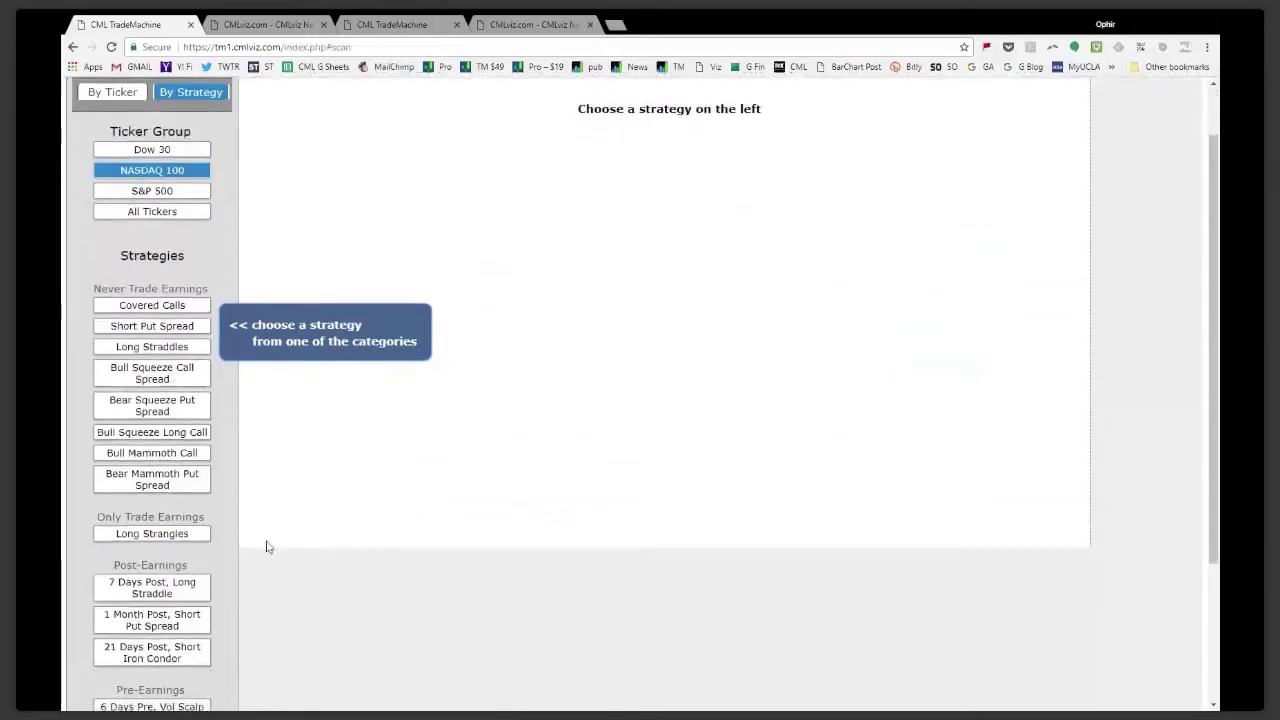
click(185, 589)
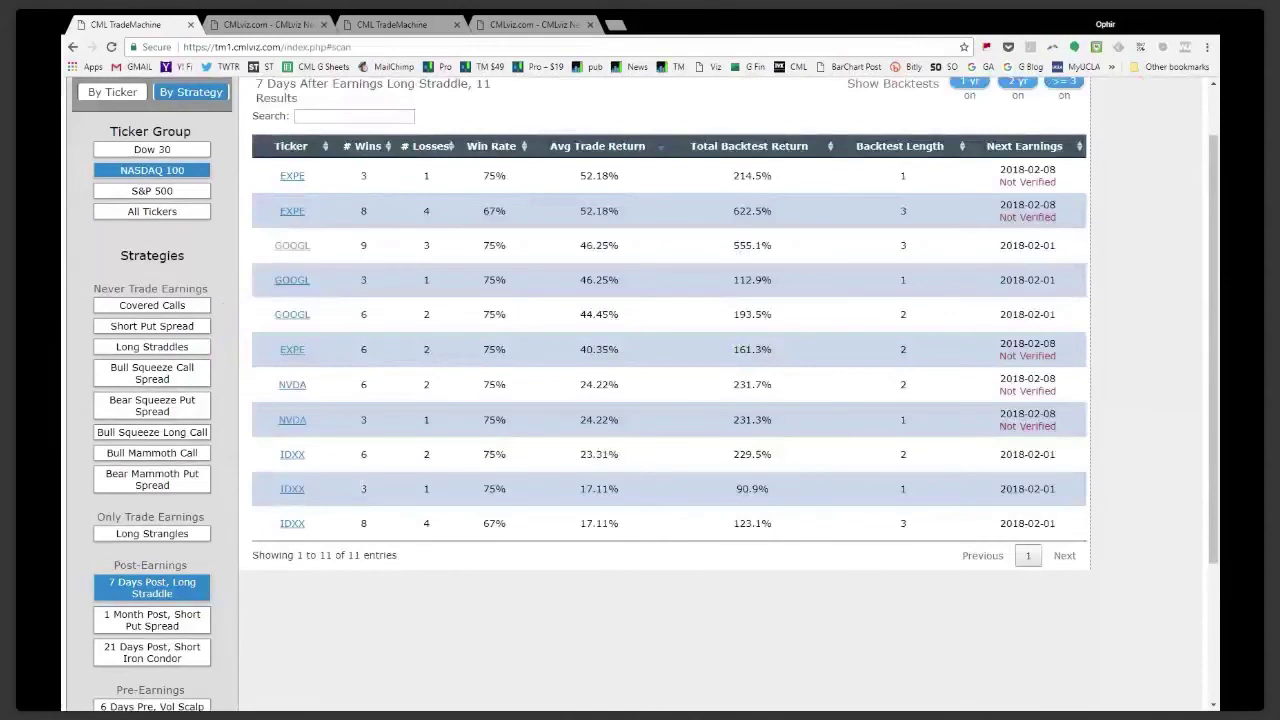
click(163, 191)
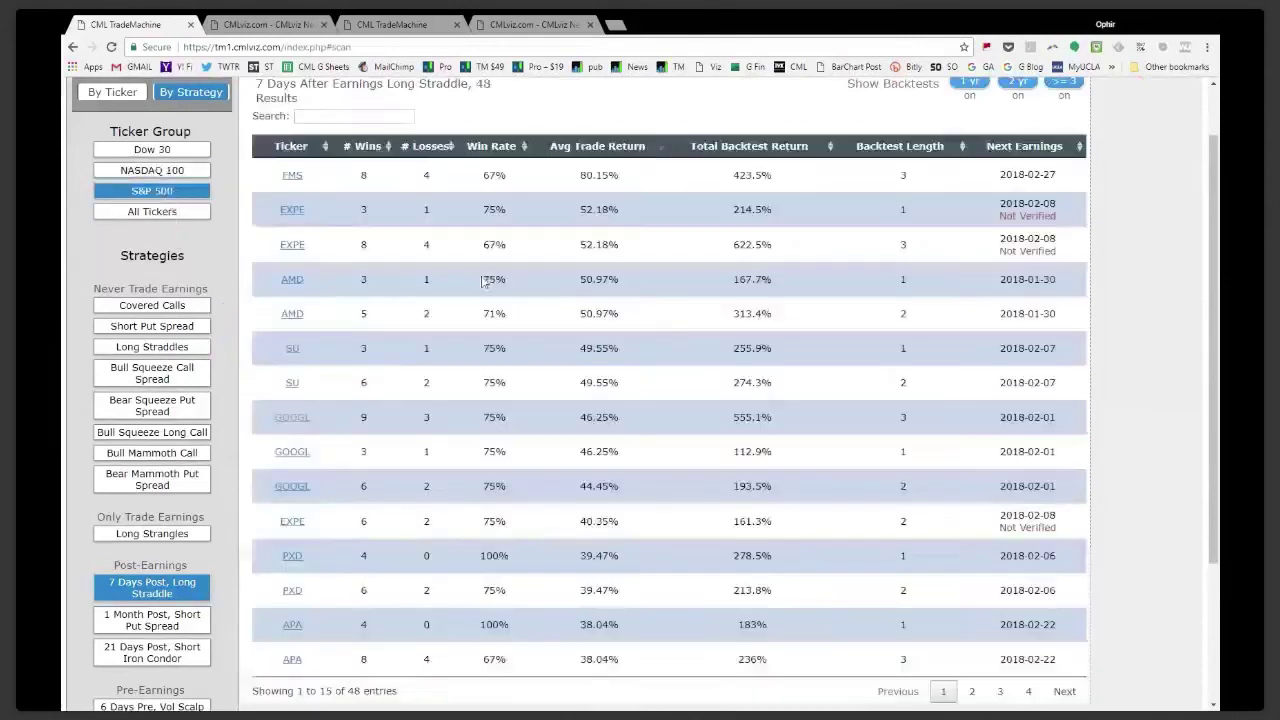
Sort the S&P 500 straddle results by most wins, and rescan the same strategy on the NASDAQ 100 with wins in descending order
click(390, 150)
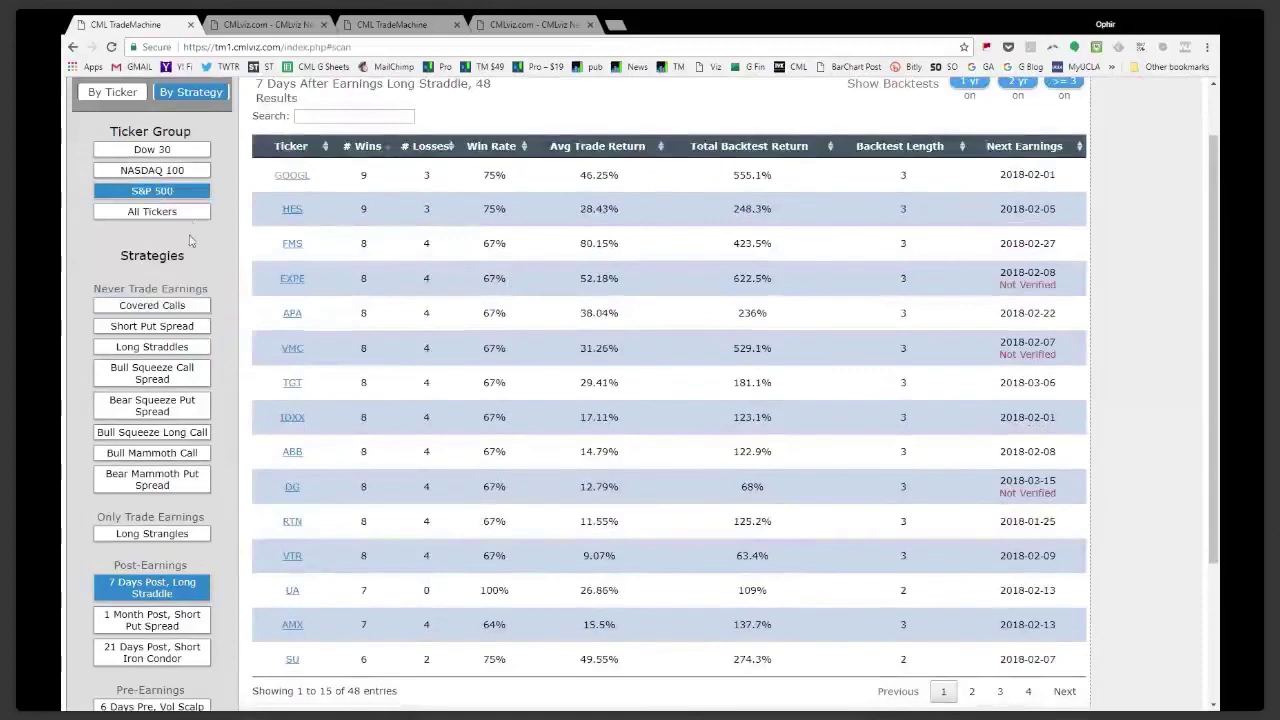
click(185, 171)
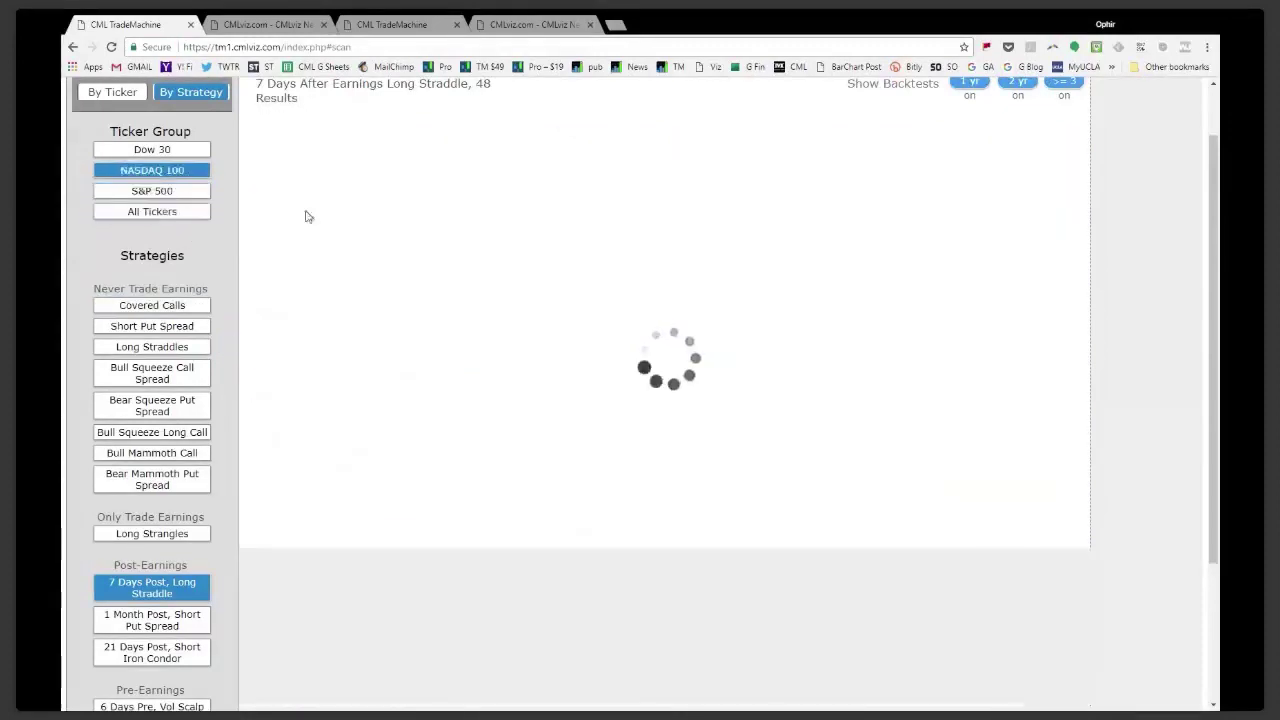
scroll(350, 240, up, 2)
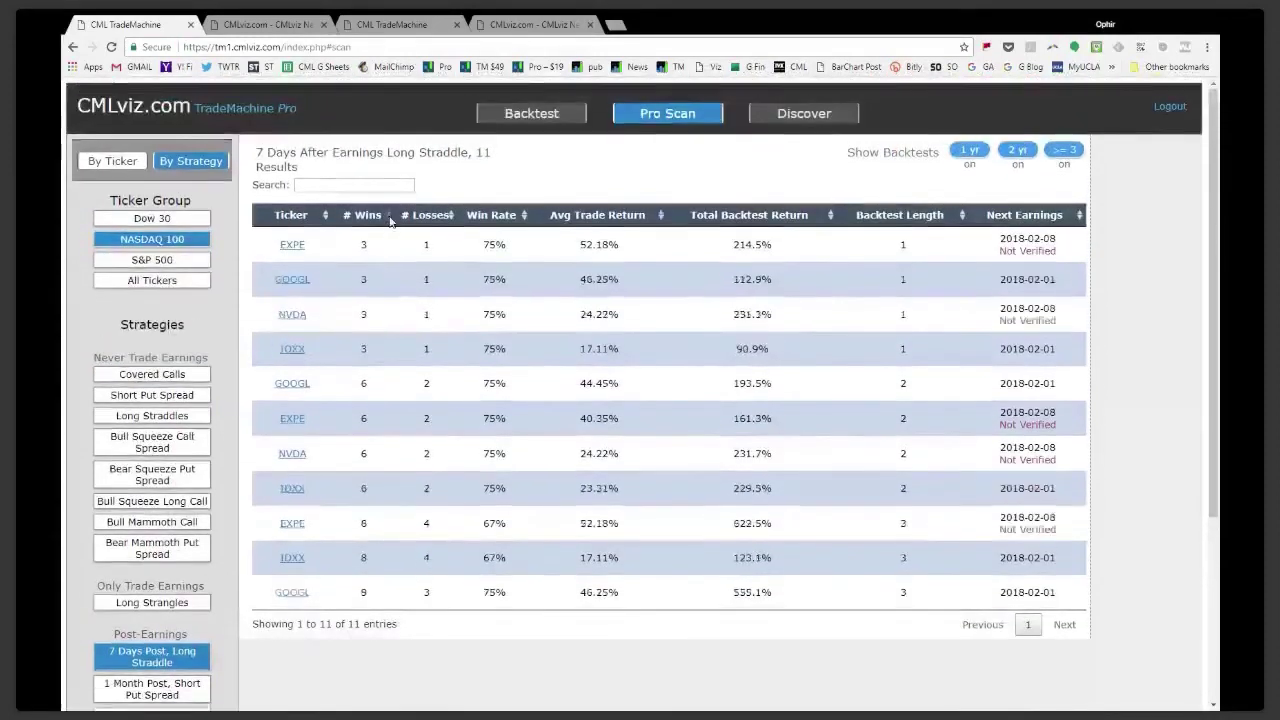
click(390, 221)
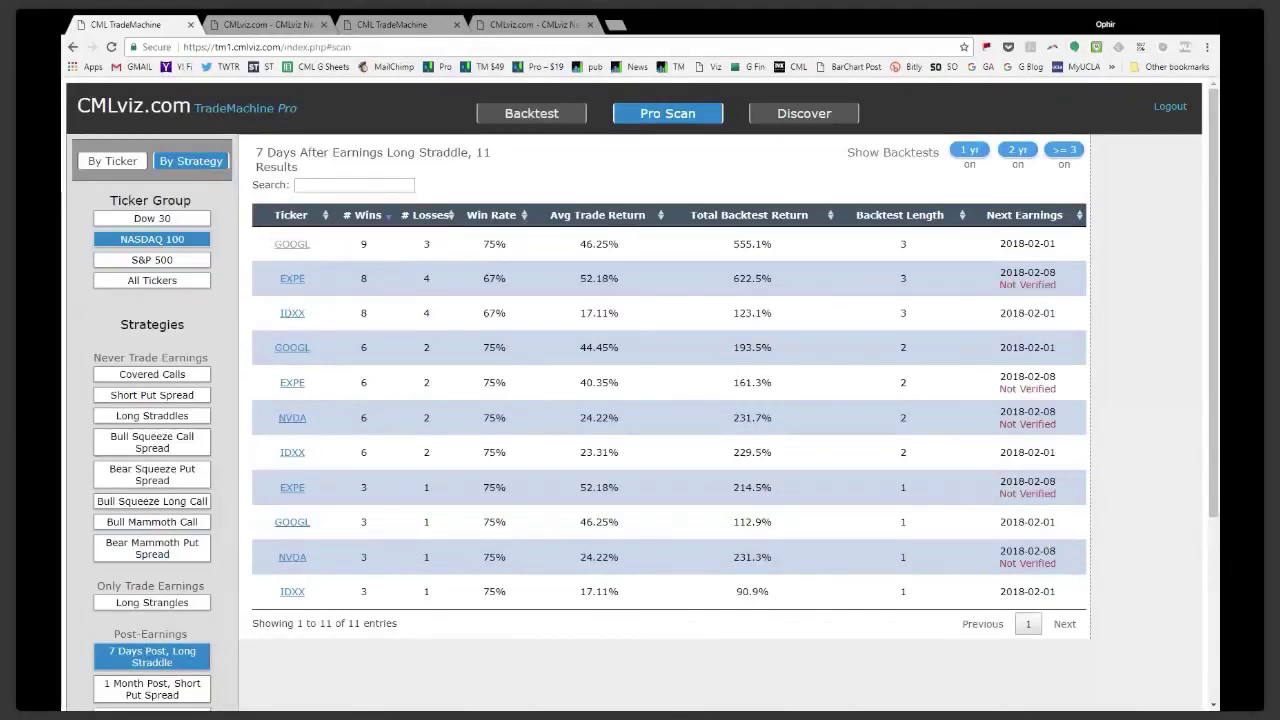
Scan the NASDAQ 100 for the post-earnings 21 Days Post, Short Iron Condor and sort the results by number of wins in descending order
scroll(178, 618, down, 1)
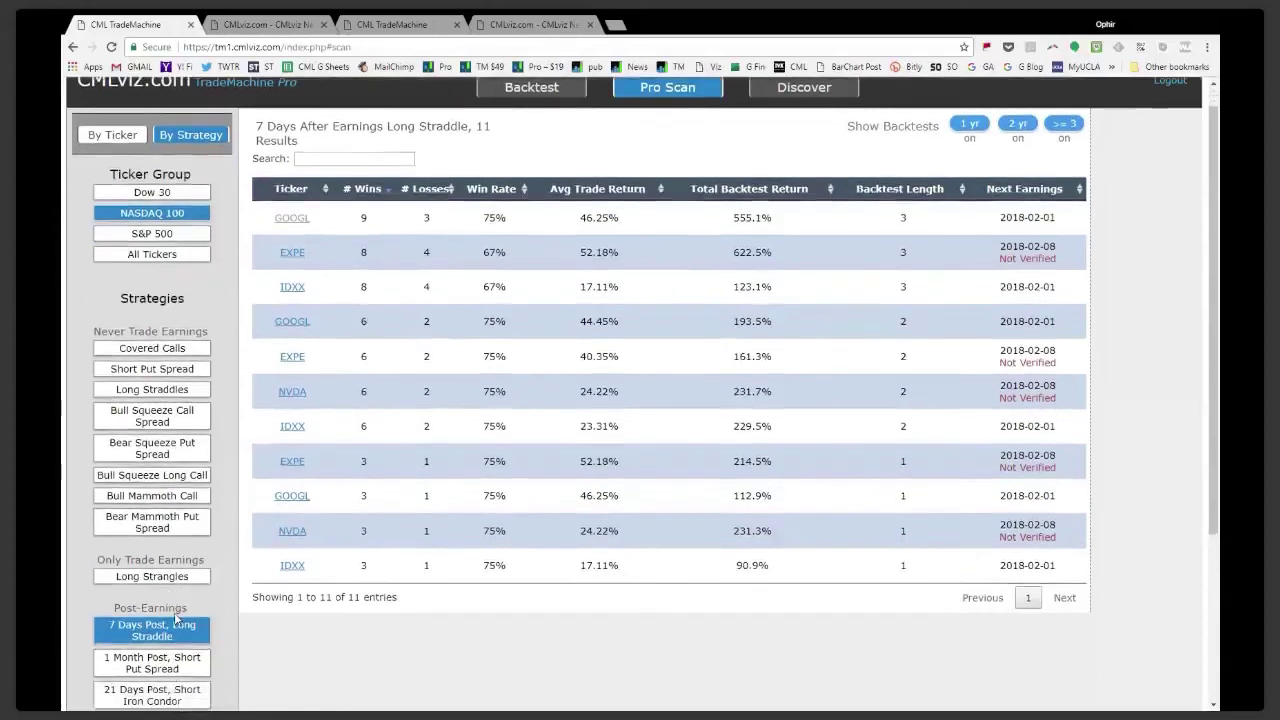
scroll(185, 640, down, 2)
click(190, 695)
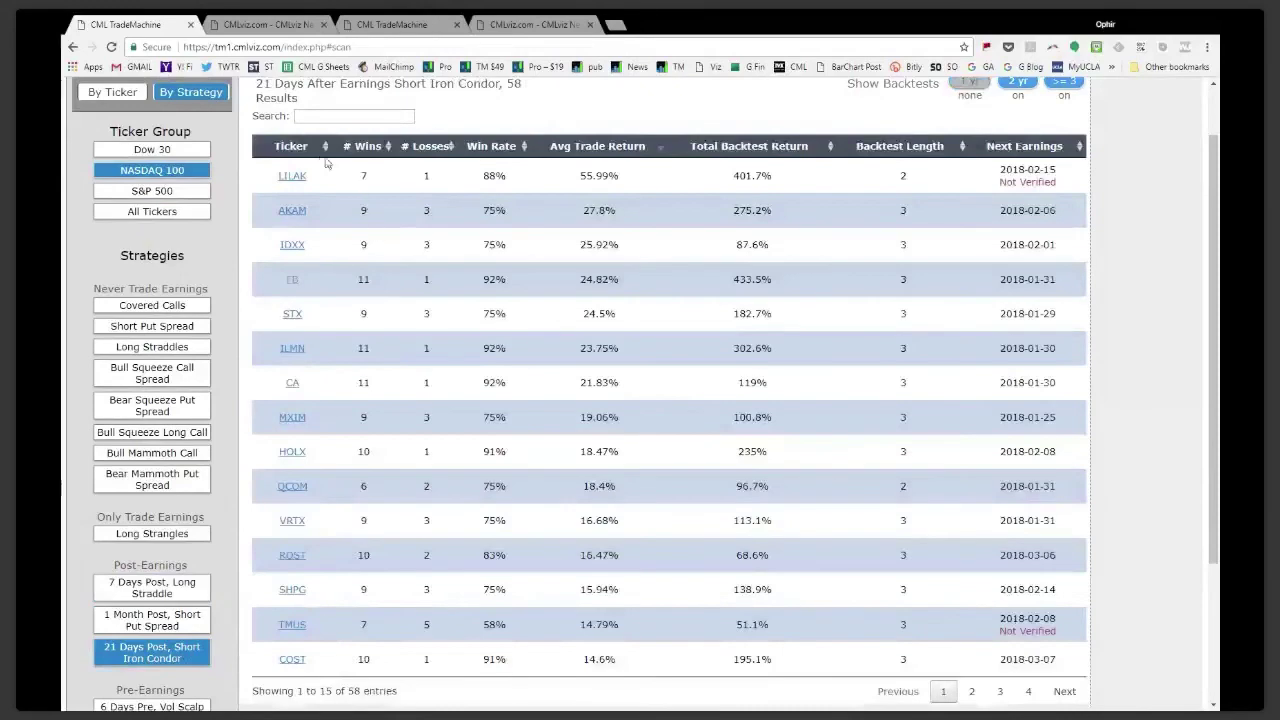
click(325, 150)
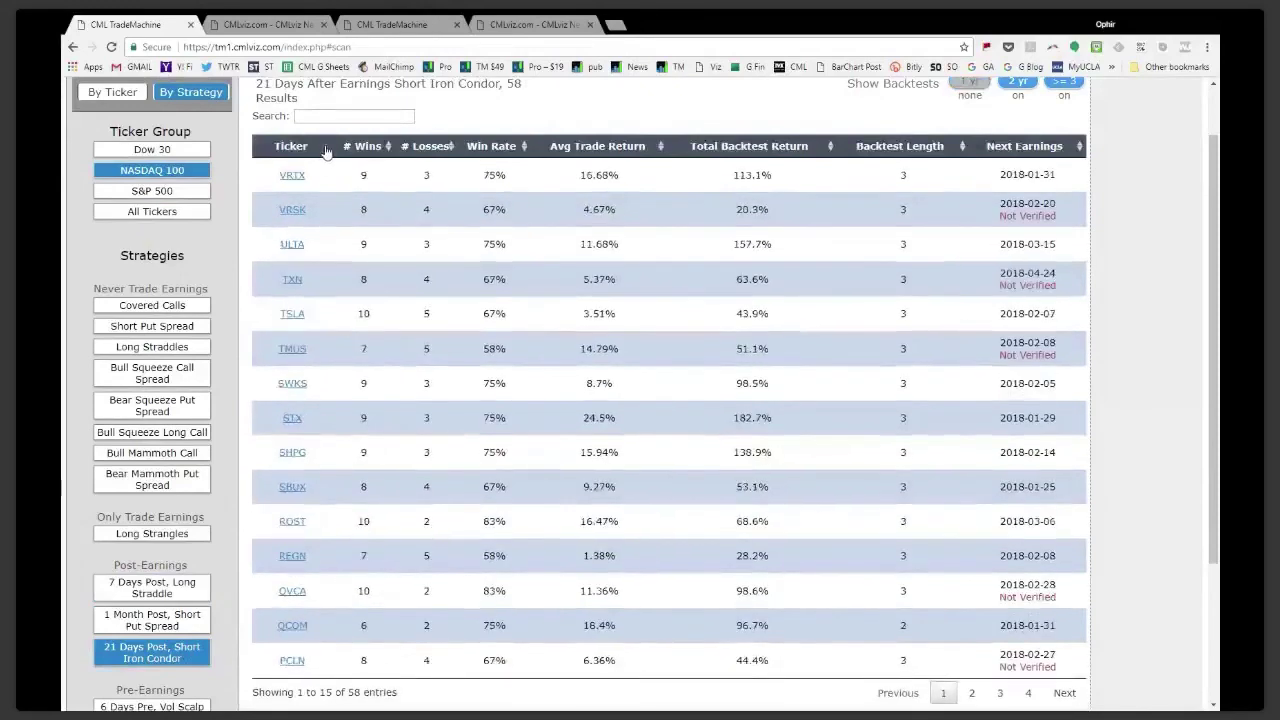
click(325, 150)
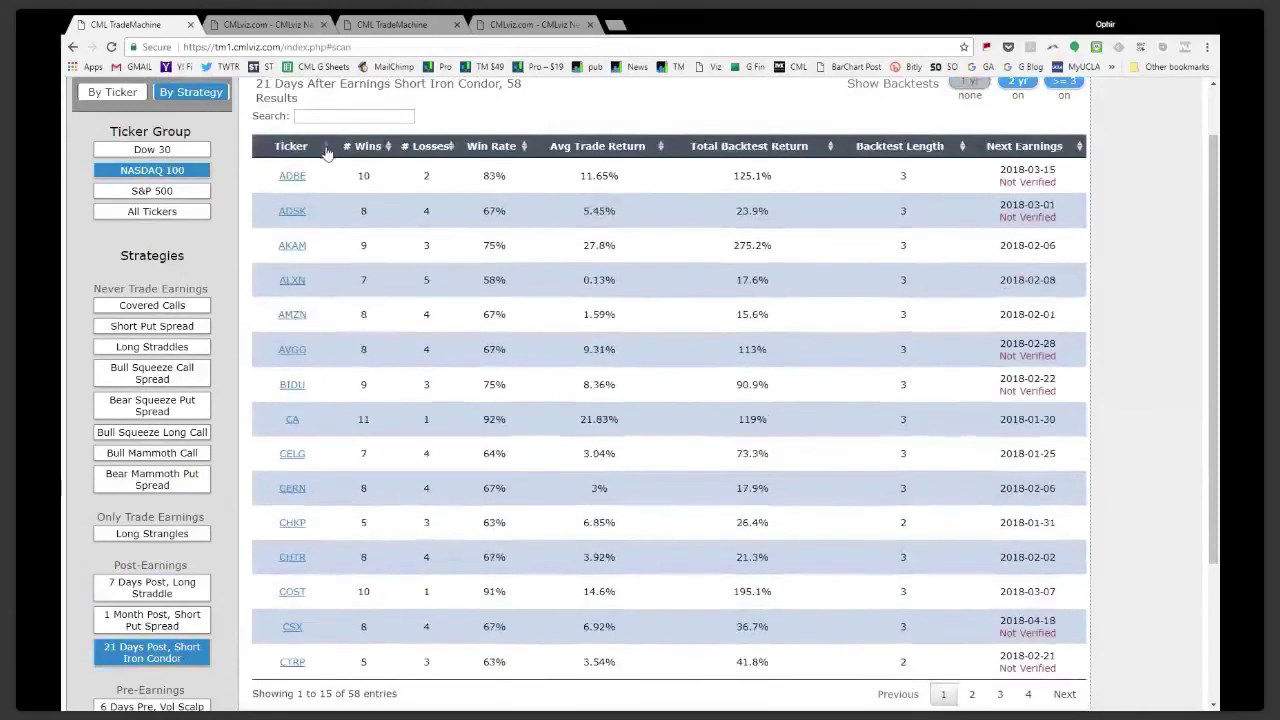
click(388, 150)
click(388, 150)
Examine the wins, win rates, returns and next earnings dates in the NASDAQ 100 short iron condor results
scroll(400, 290, up, 1)
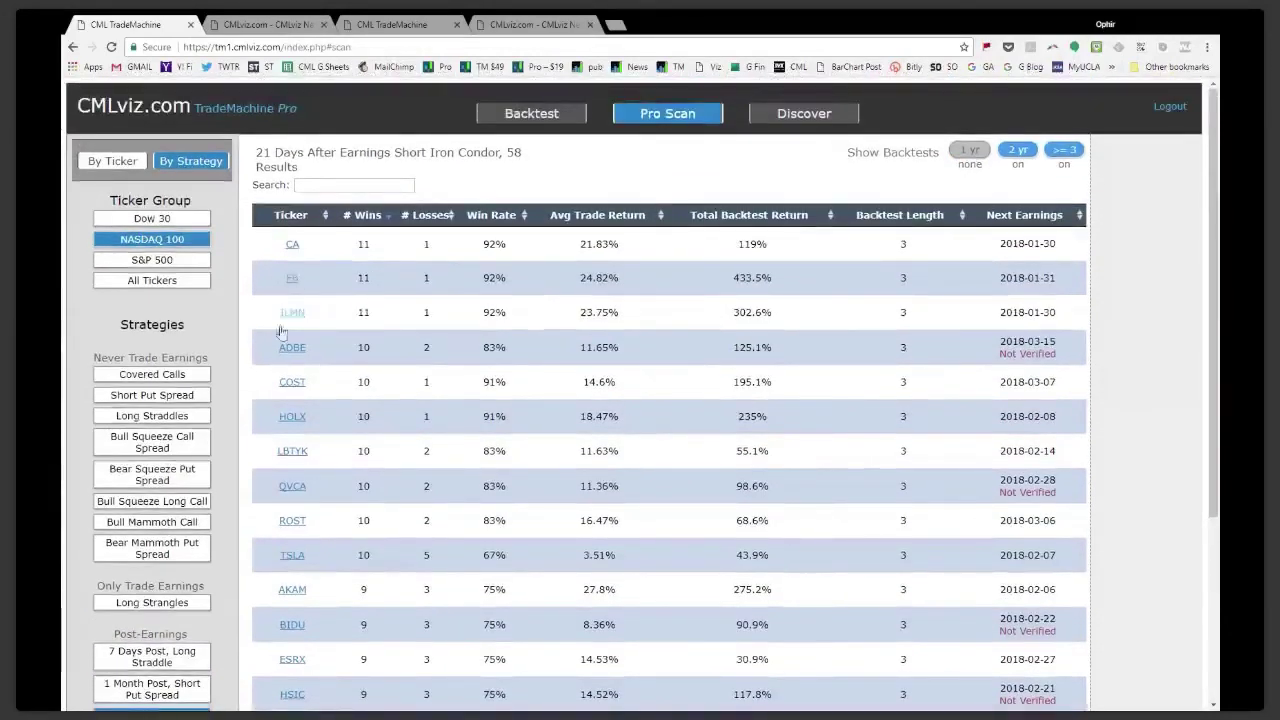
scroll(292, 315, down, 1)
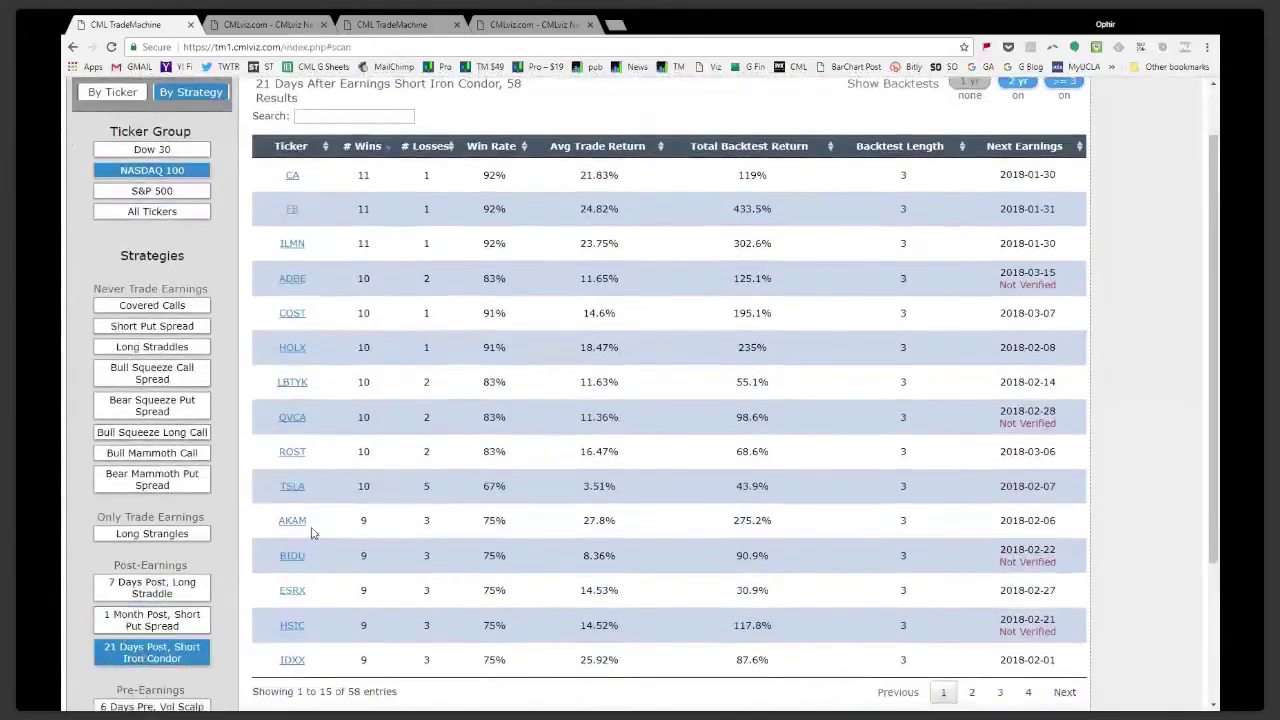
scroll(322, 521, up, 1)
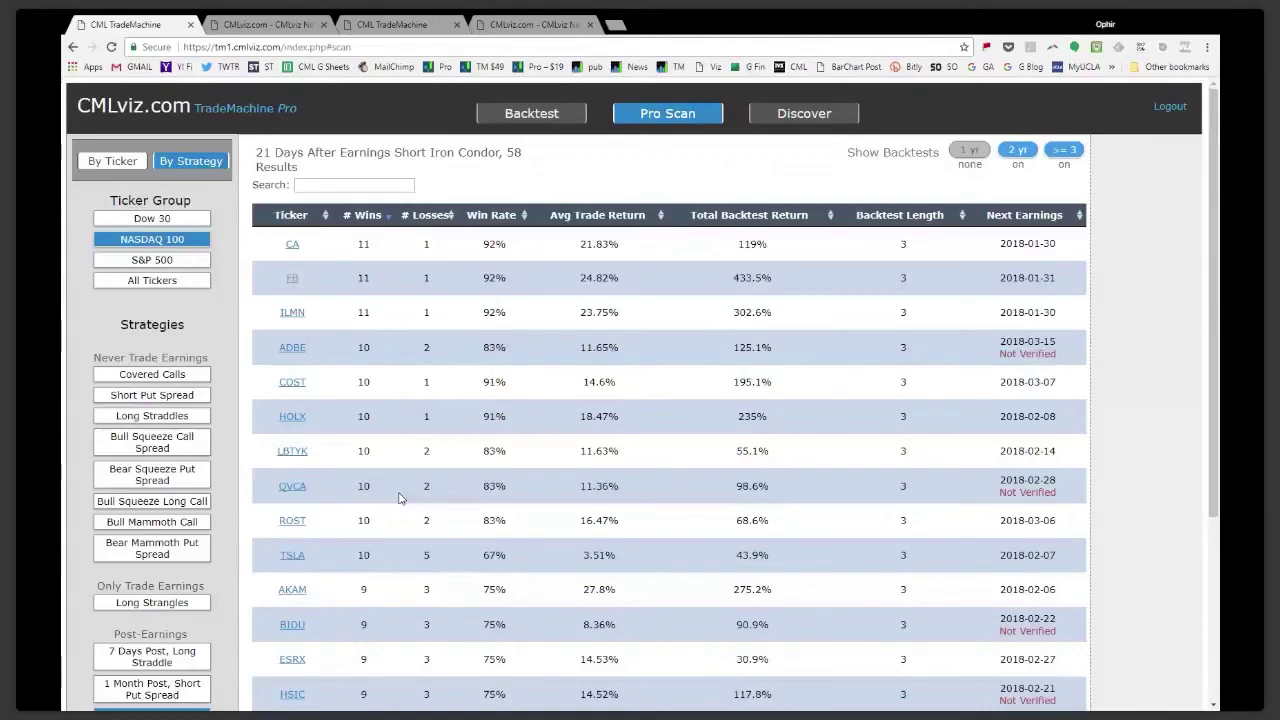
scroll(398, 498, down, 2)
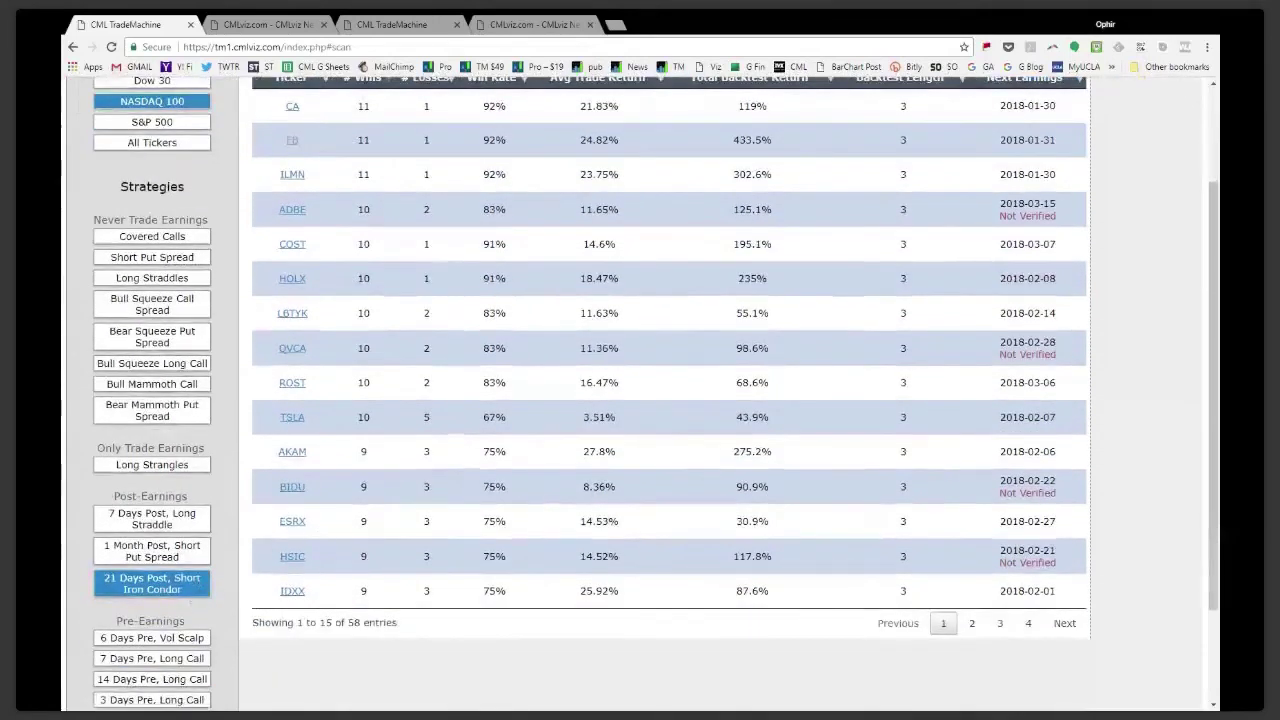
scroll(358, 546, up, 1)
scroll(358, 546, up, 2)
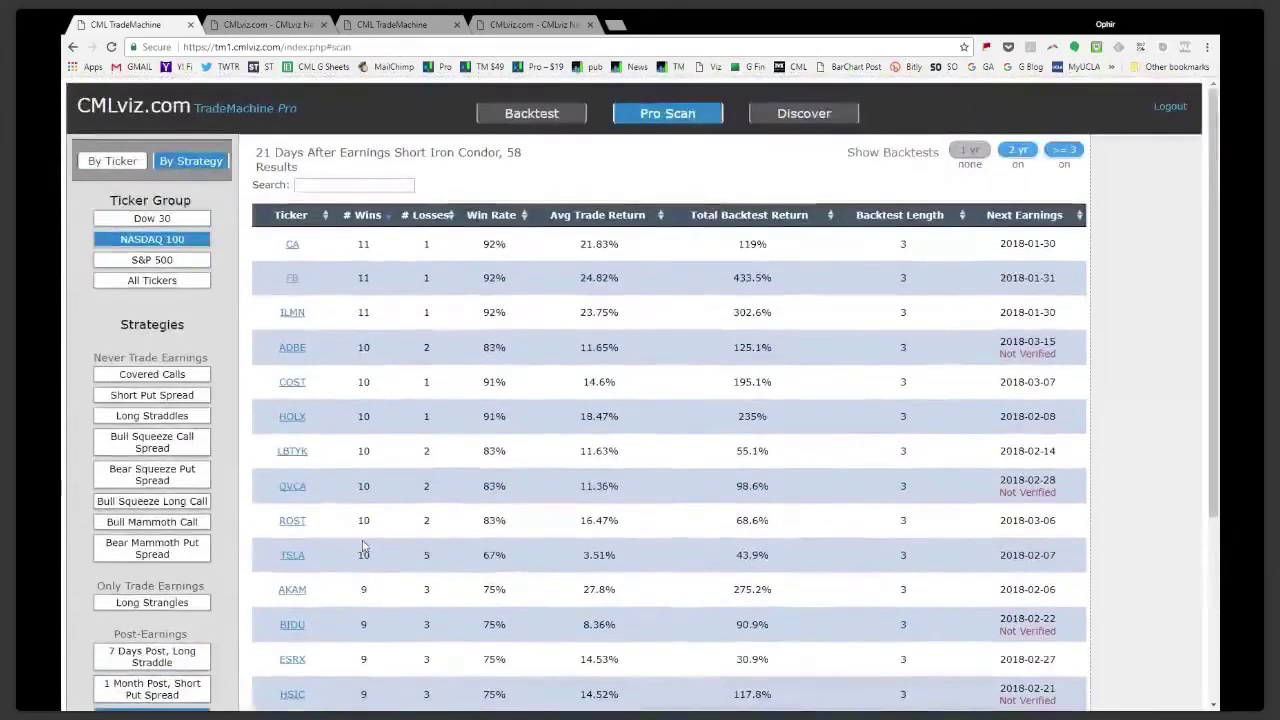
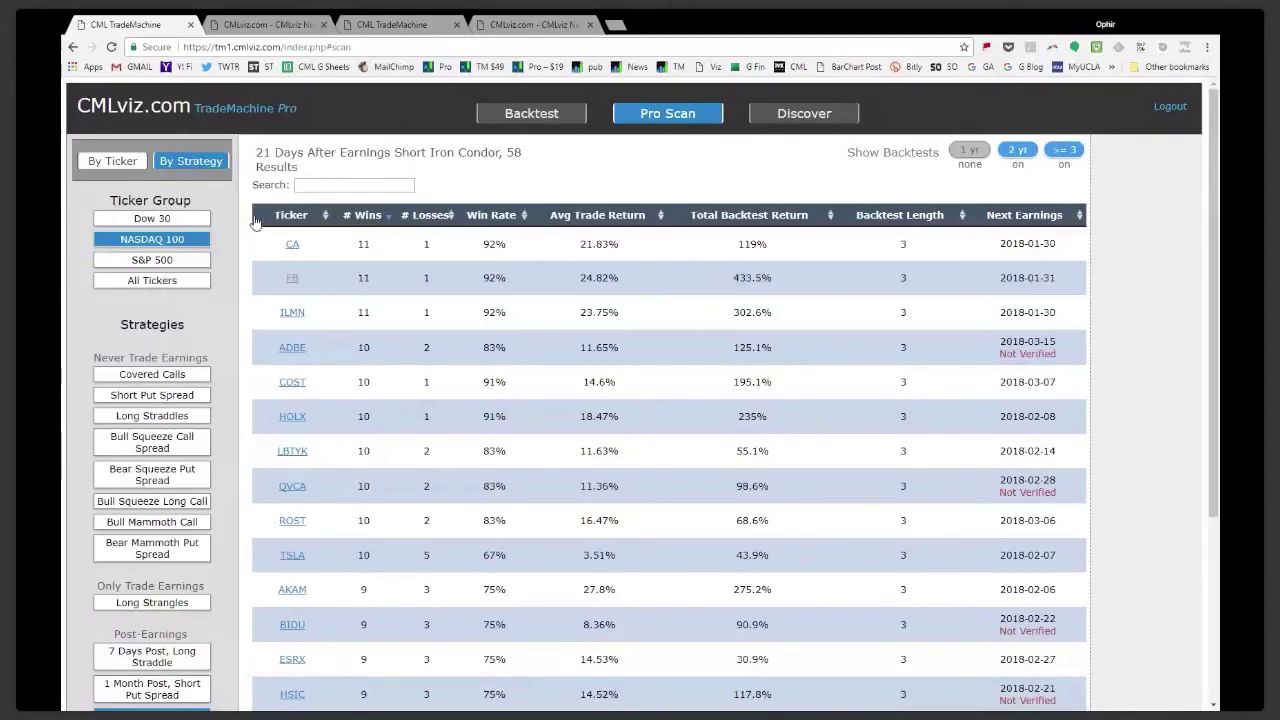
Return to scanning by ticker and replace the ticker list with AAPL alone
click(120, 162)
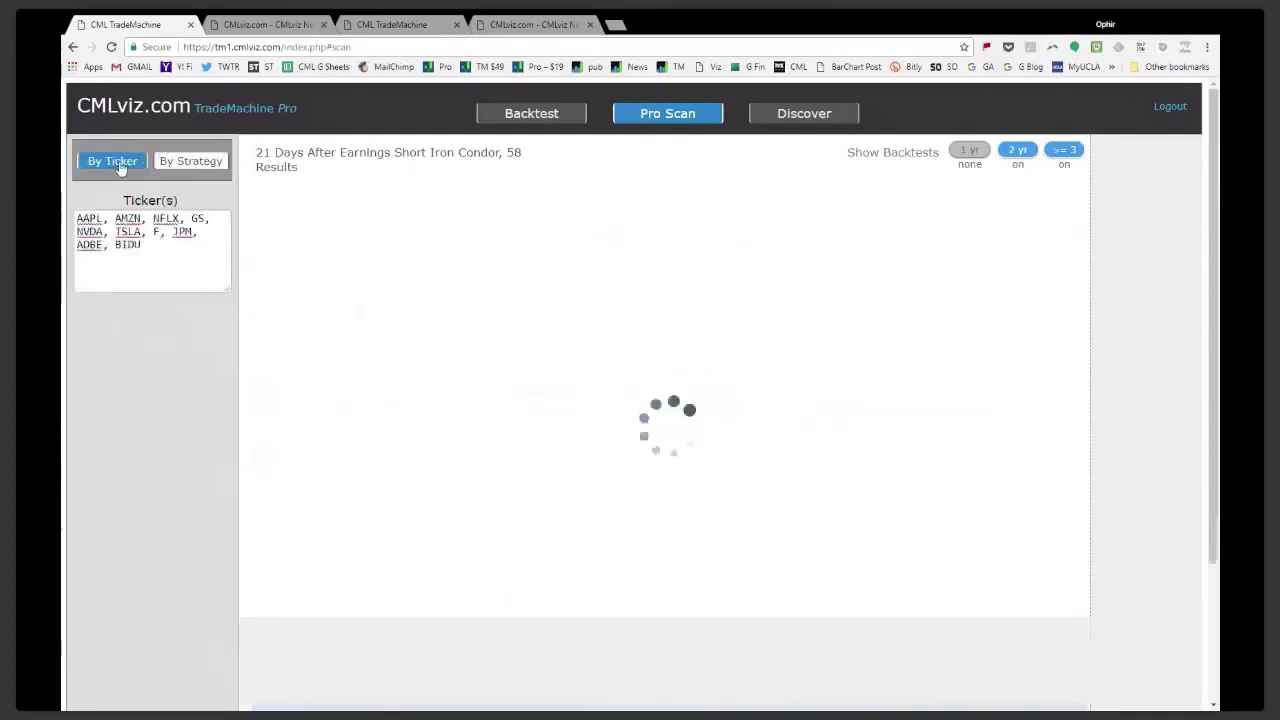
drag(143, 245, 63, 225)
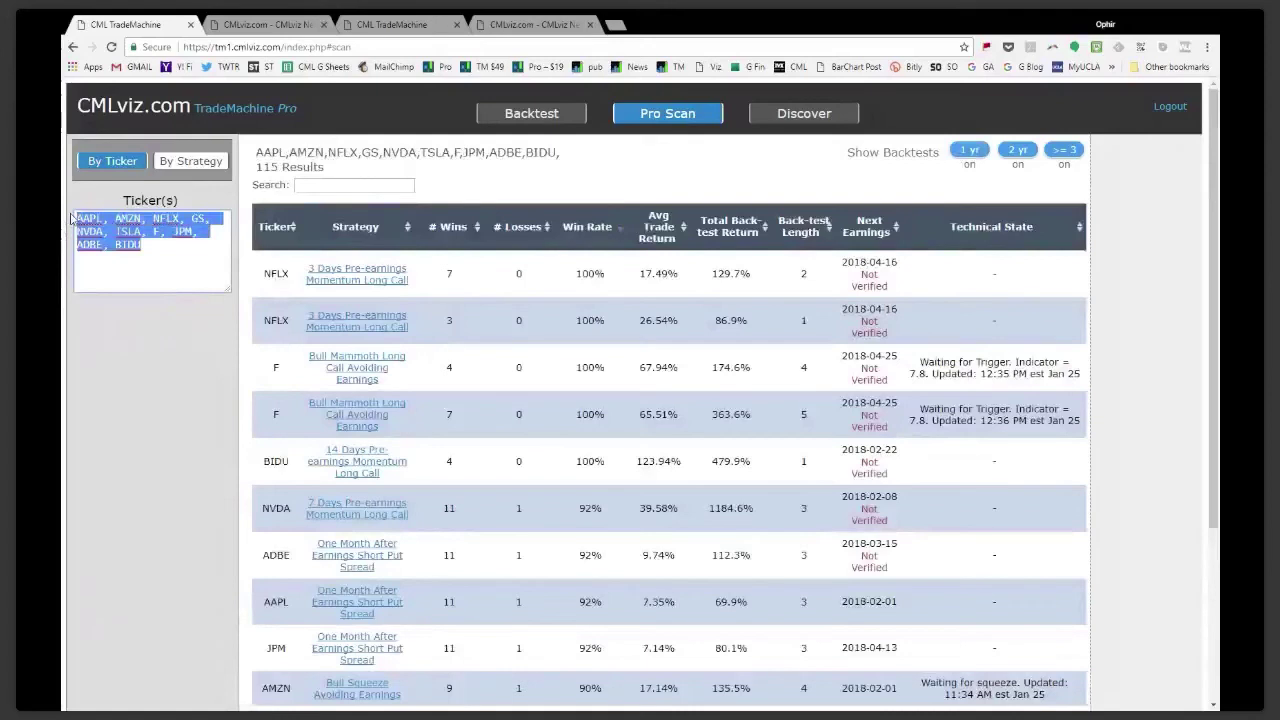
text(AAPL)
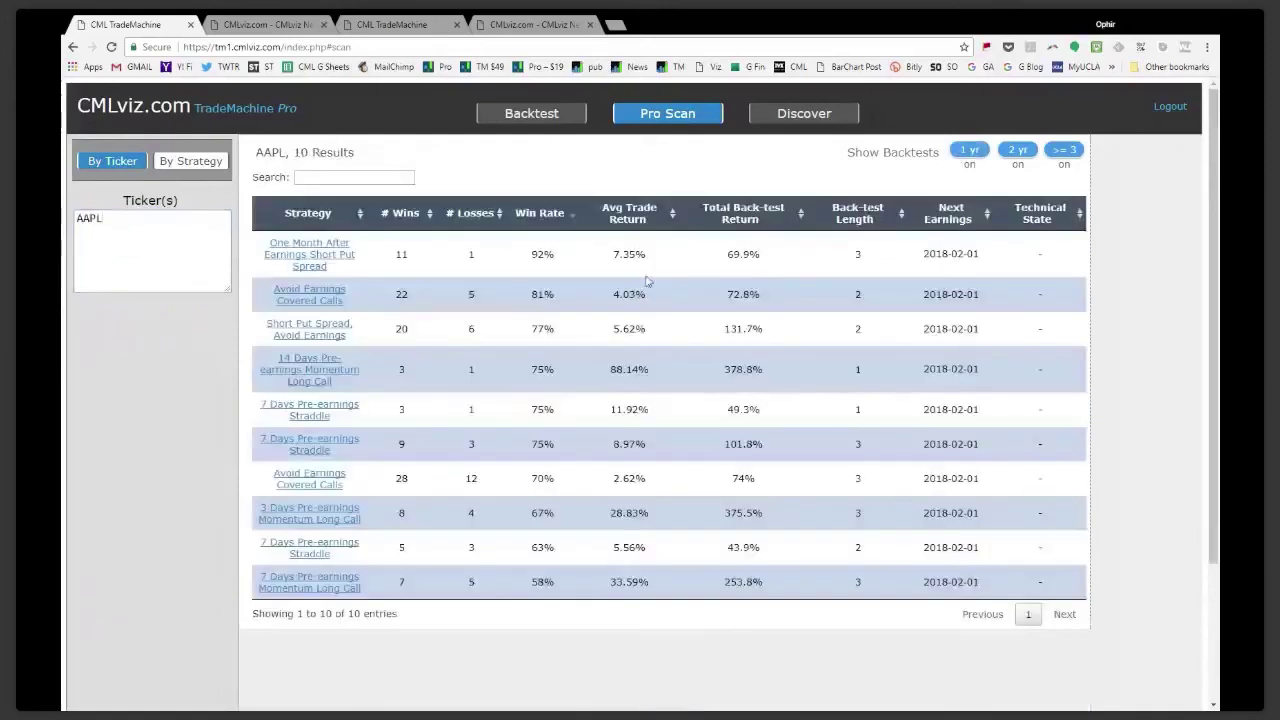
Open the backtest of AAPL's One Month After Earnings Short Put Spread and review its custom earnings open and close timing
drag(260, 577, 358, 589)
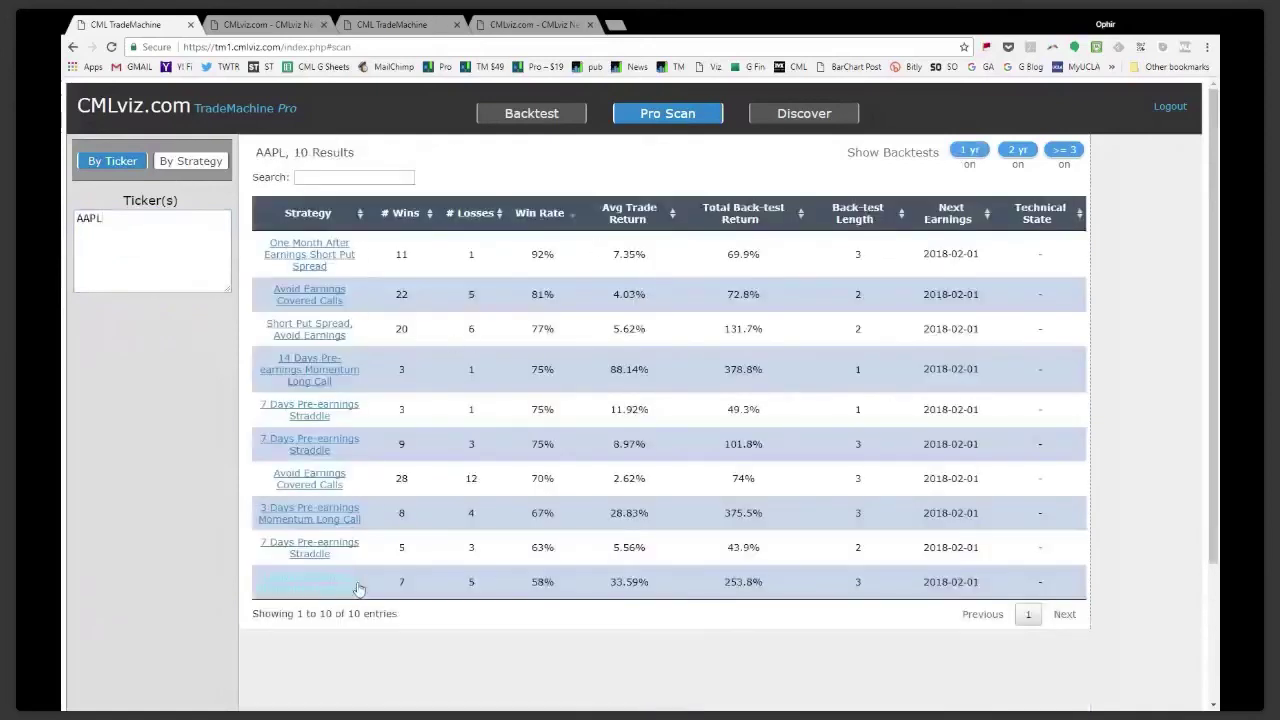
click(360, 589)
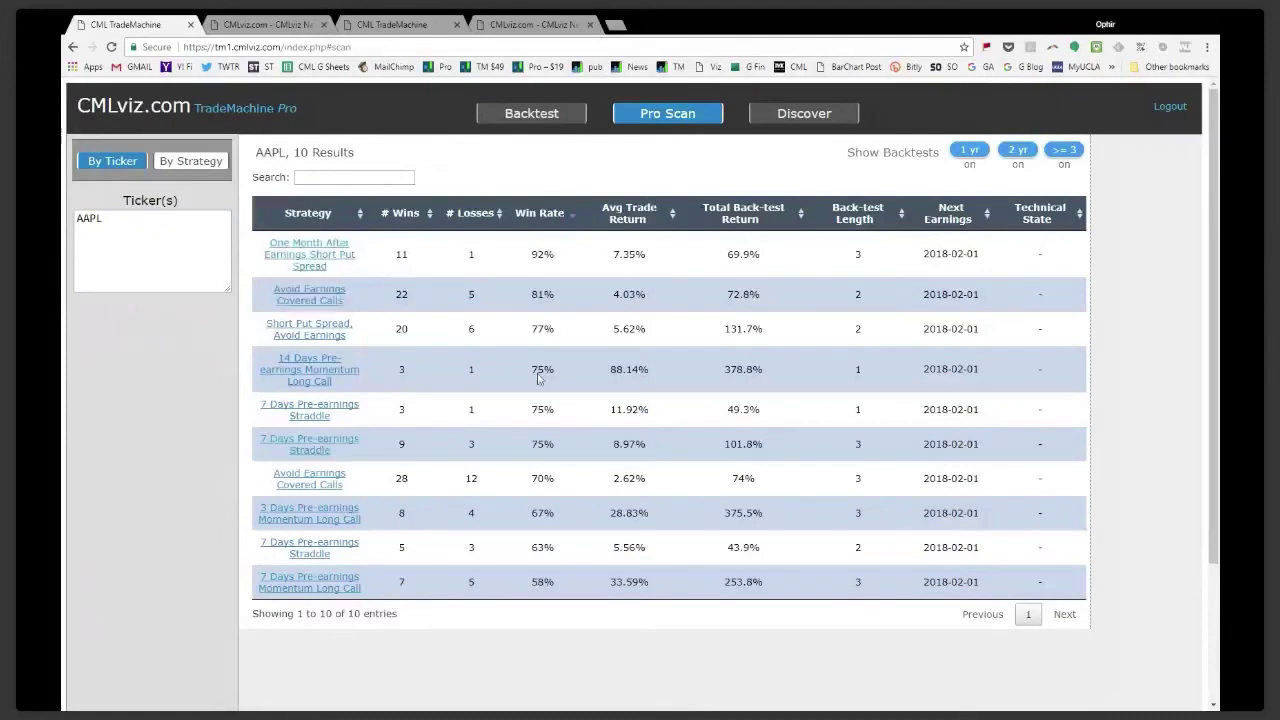
click(347, 271)
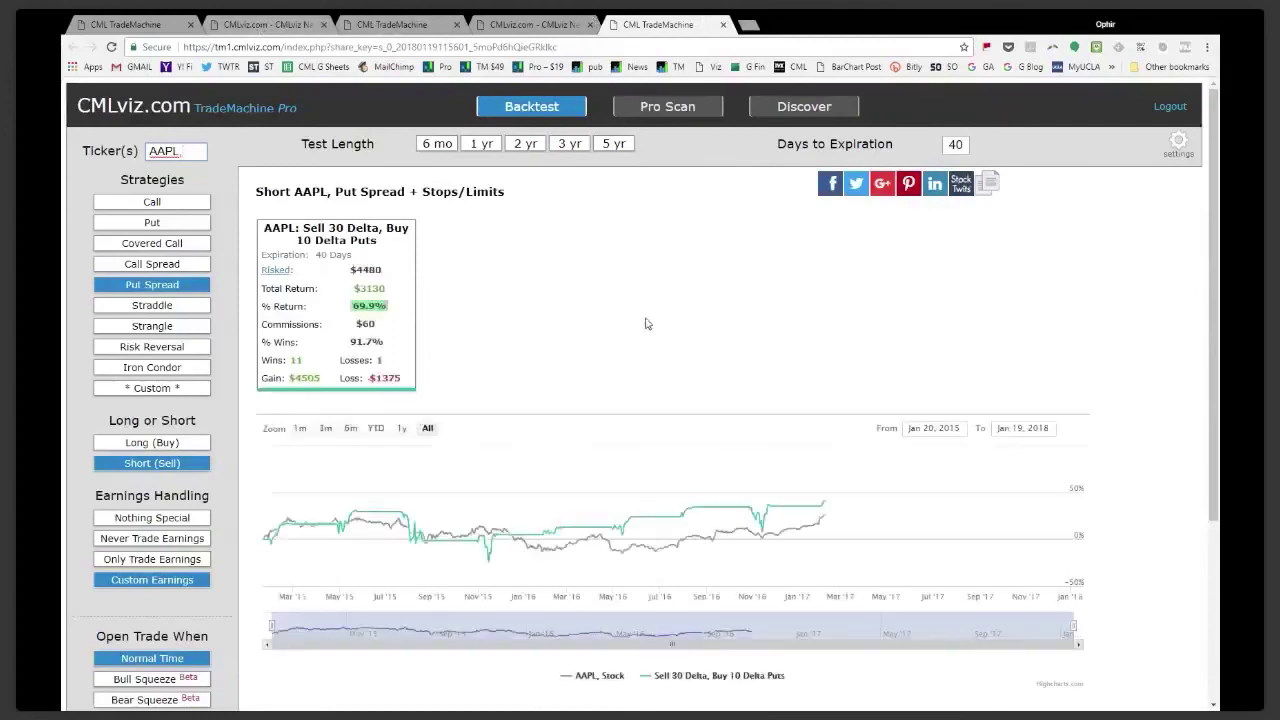
scroll(430, 450, down, 1)
click(148, 511)
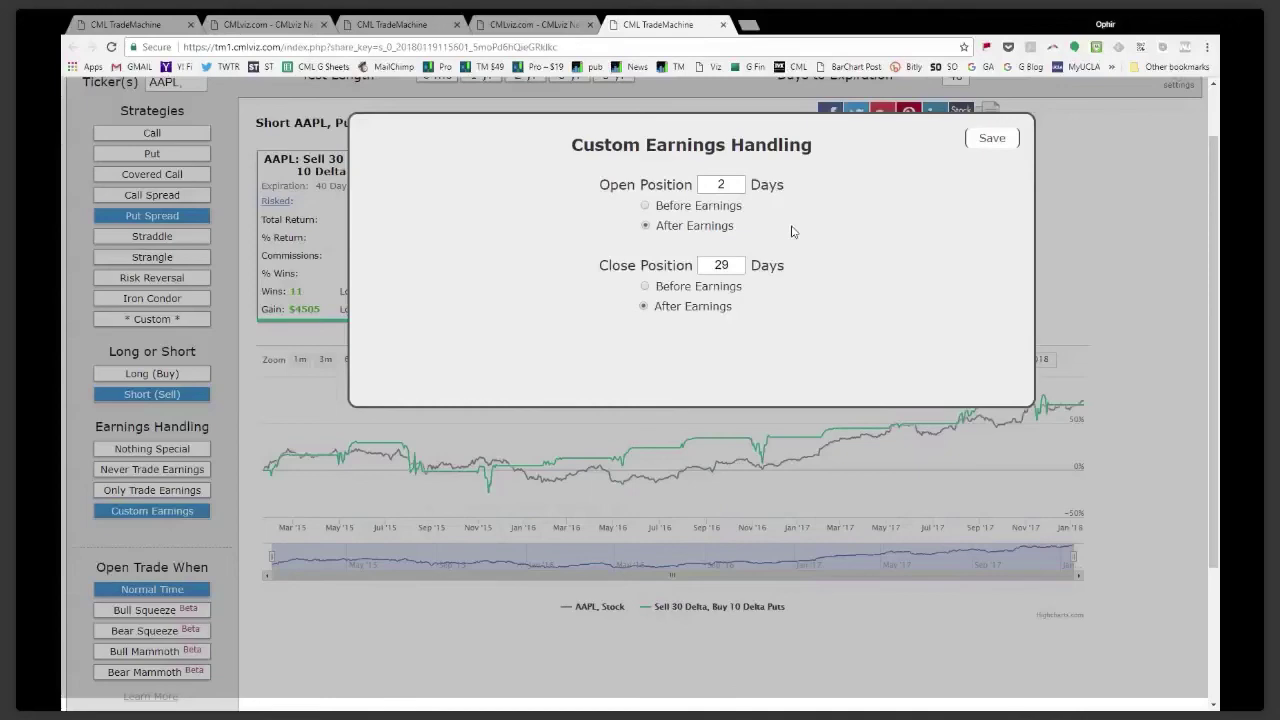
click(996, 139)
scroll(878, 245, up, 1)
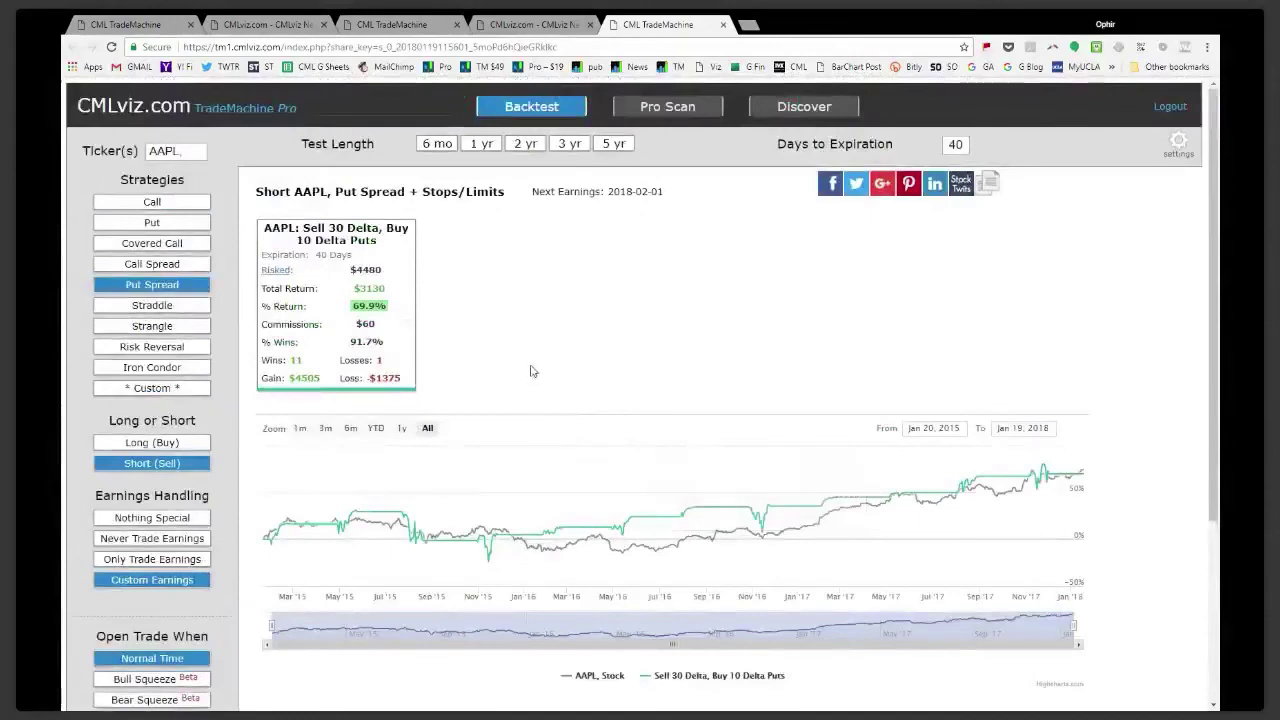
Go to Pro Scan from the AAPL backtest, look through the other open pages, and scan the ticker AAPL
click(645, 108)
click(268, 25)
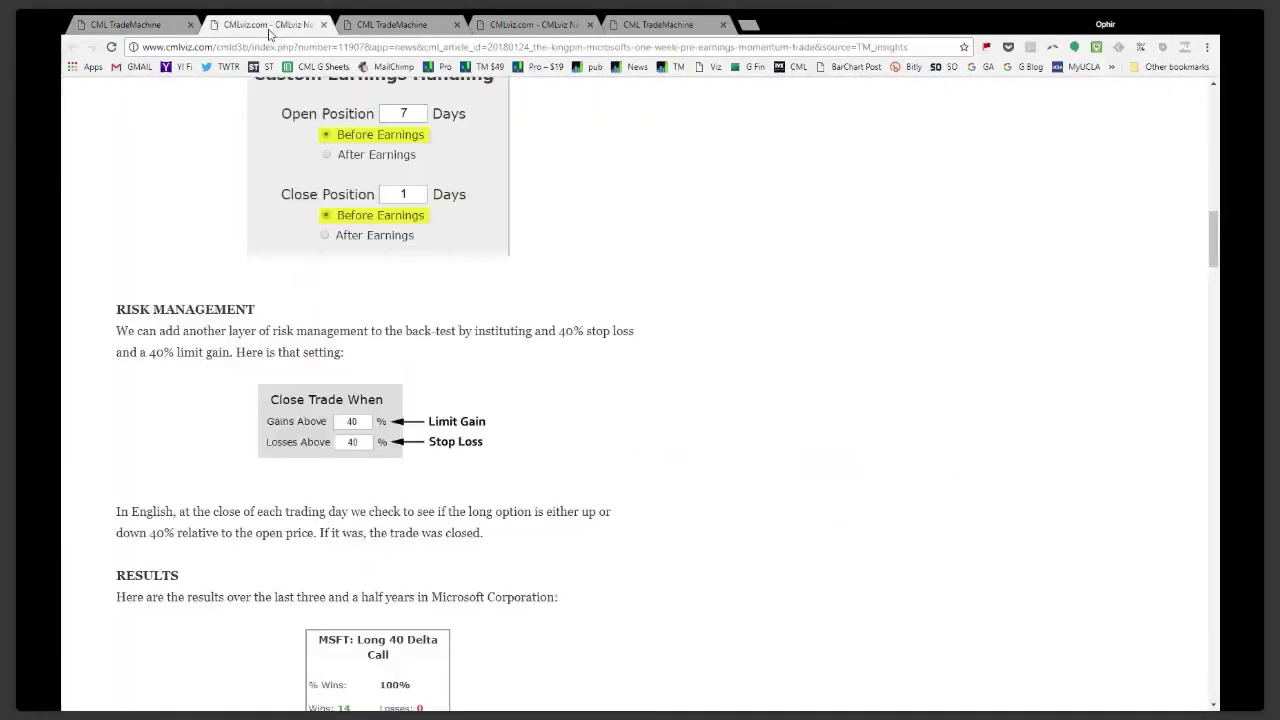
click(376, 25)
click(503, 27)
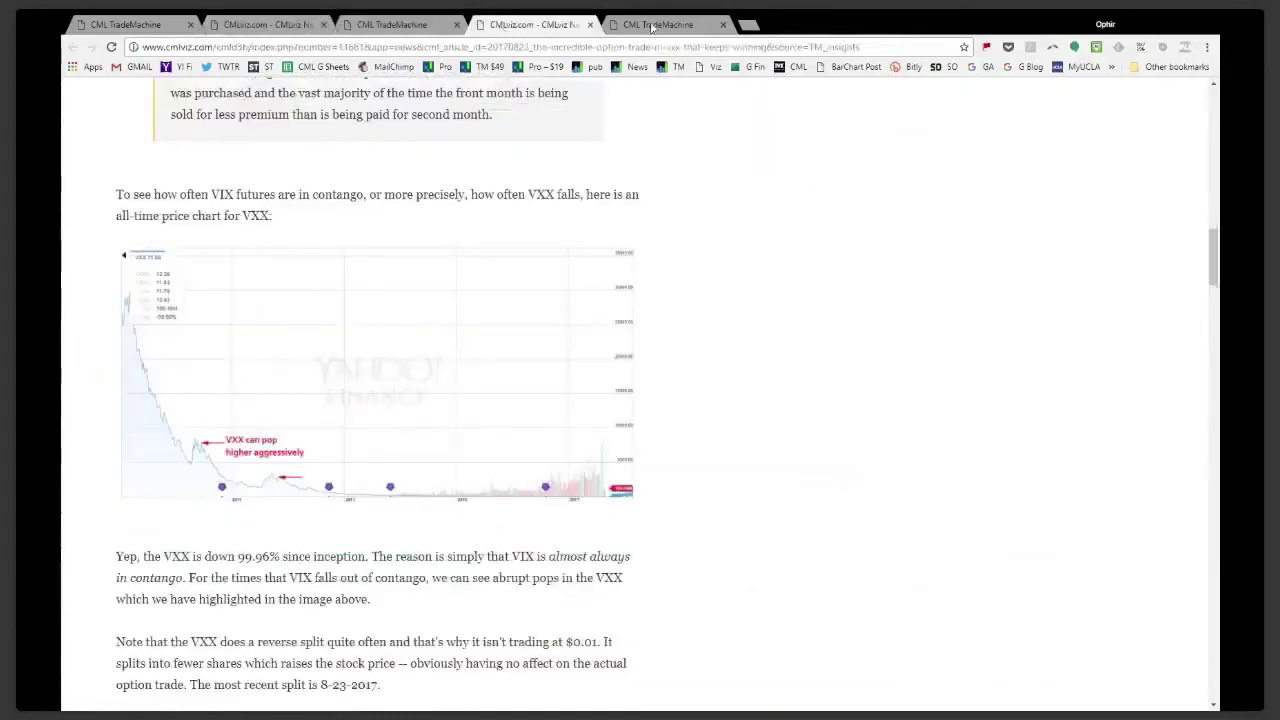
click(655, 27)
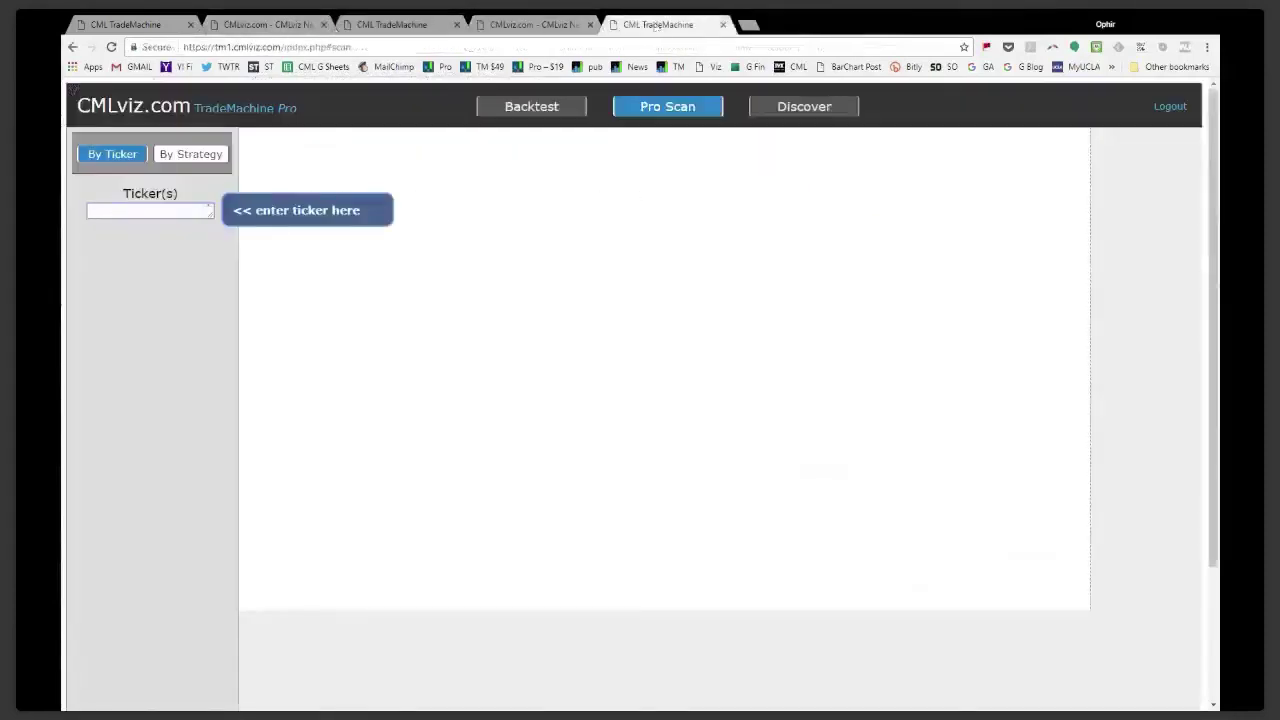
text(aapl)
key(Return)
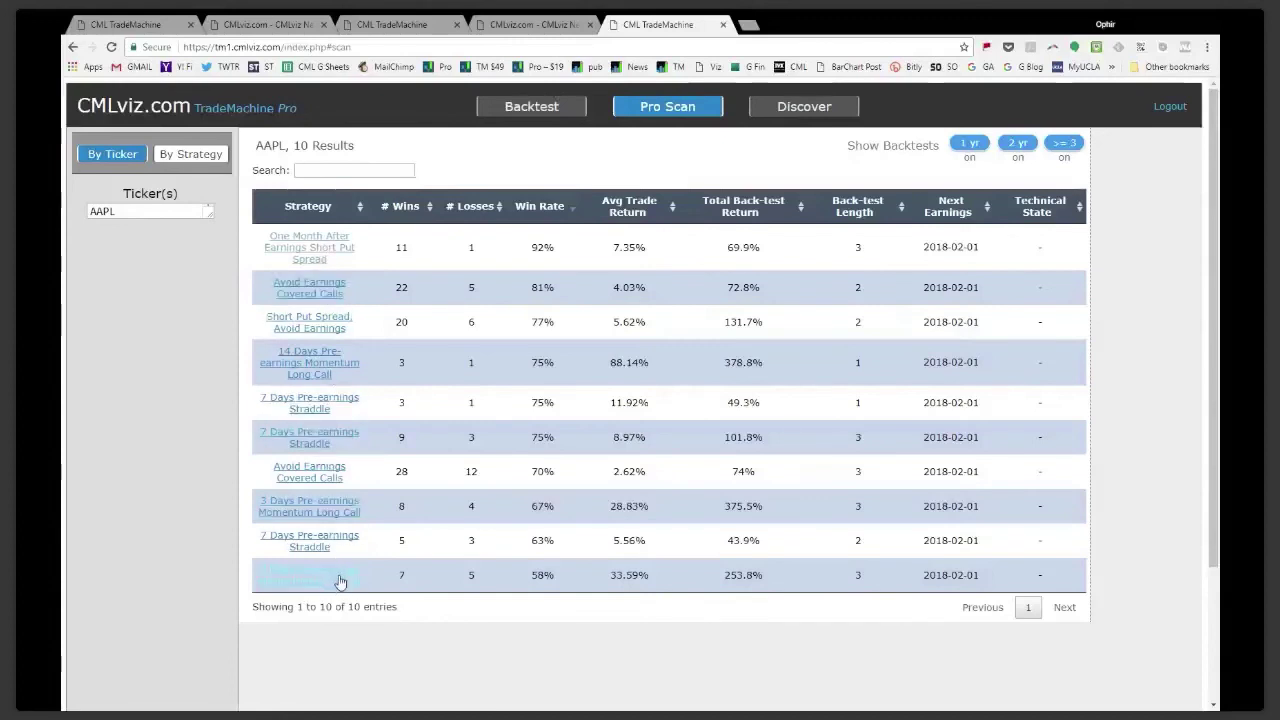
View the by-strategy scan options with the NASDAQ 100 ticker group selected and return to the AAPL ticker scan
click(193, 156)
click(175, 230)
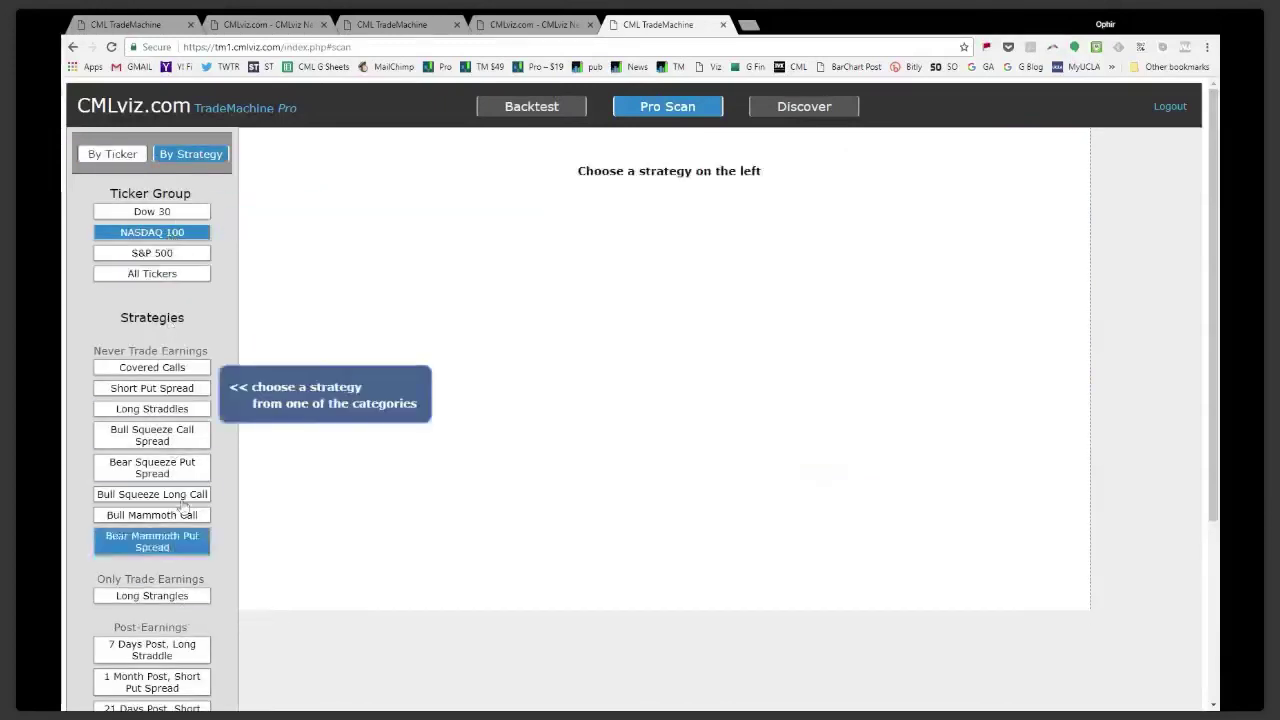
click(105, 160)
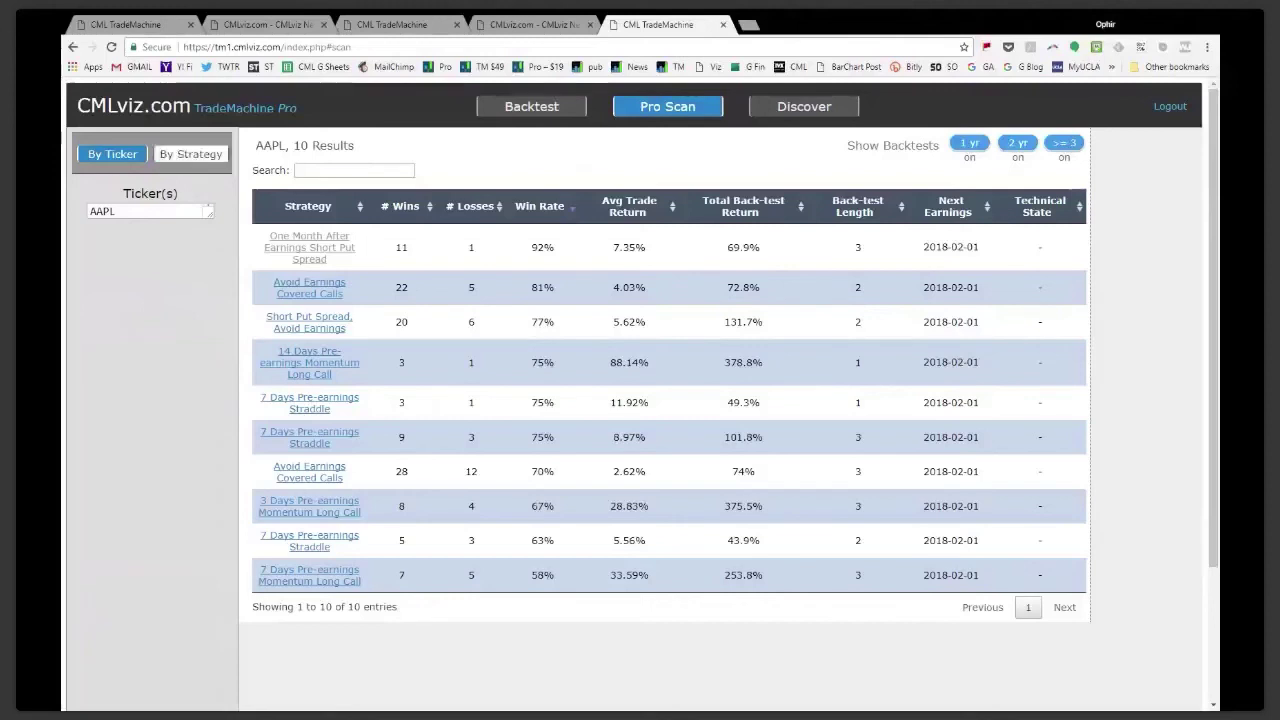
Backtest the long put spread on the tickers FB and AAPL together
click(533, 108)
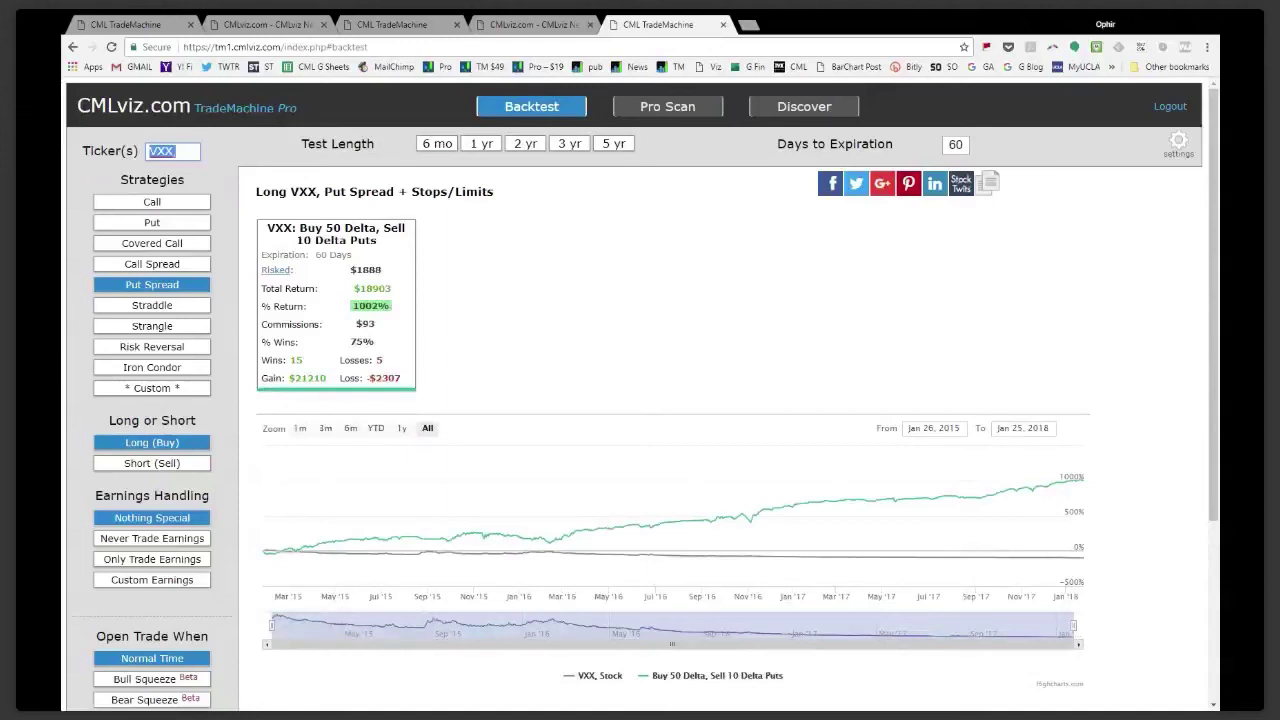
text(FB, AAPL)
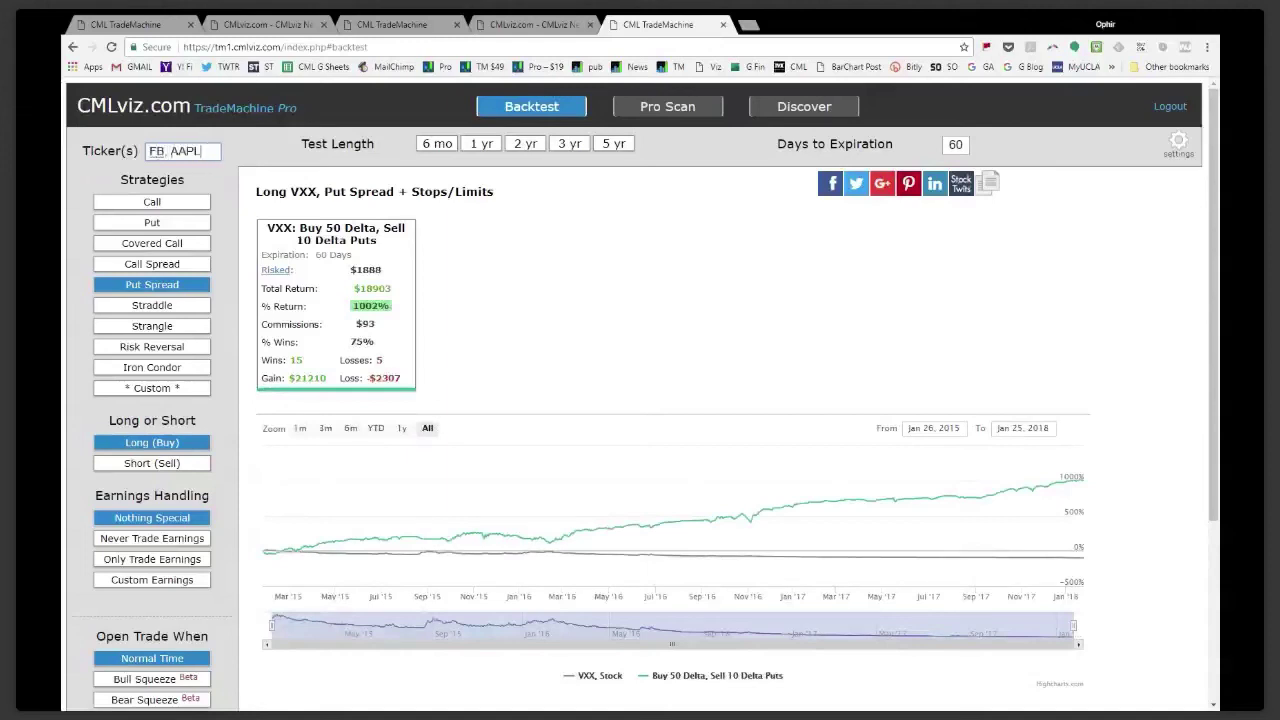
key(Return)
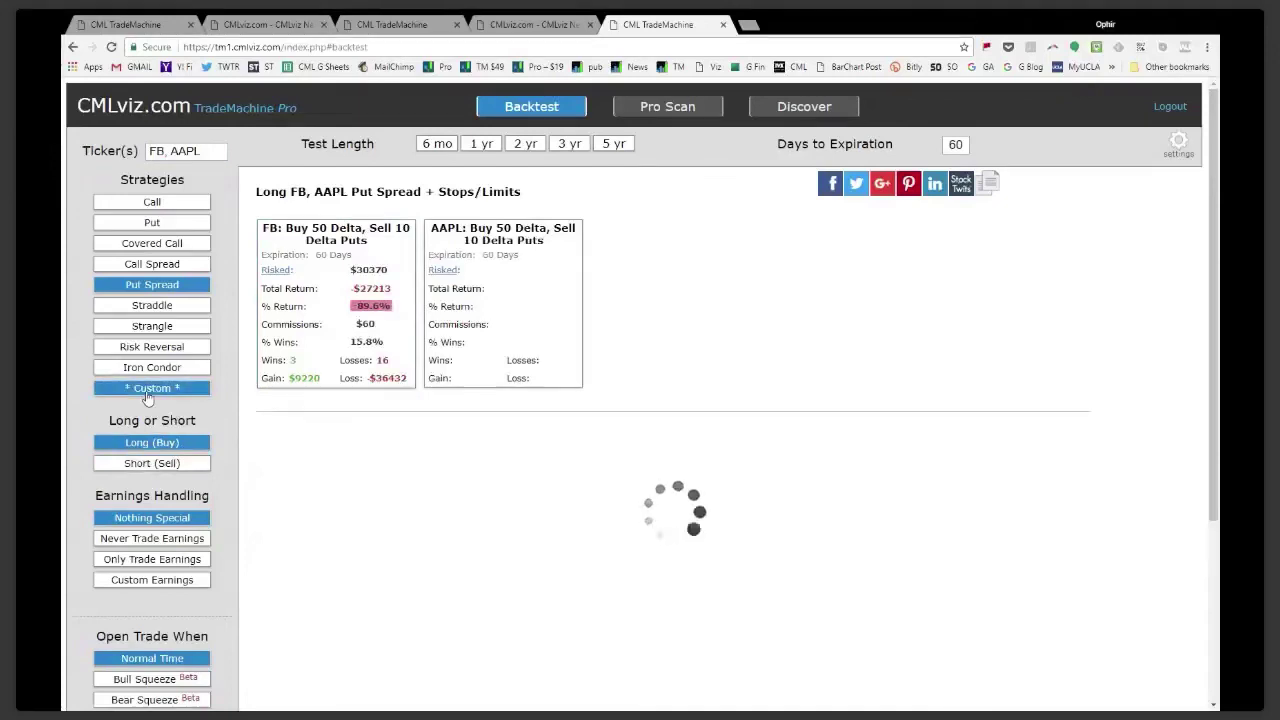
Start a new custom strategy and add a leg of 5 long put contracts at 50 delta with 30 days to expiration
click(148, 392)
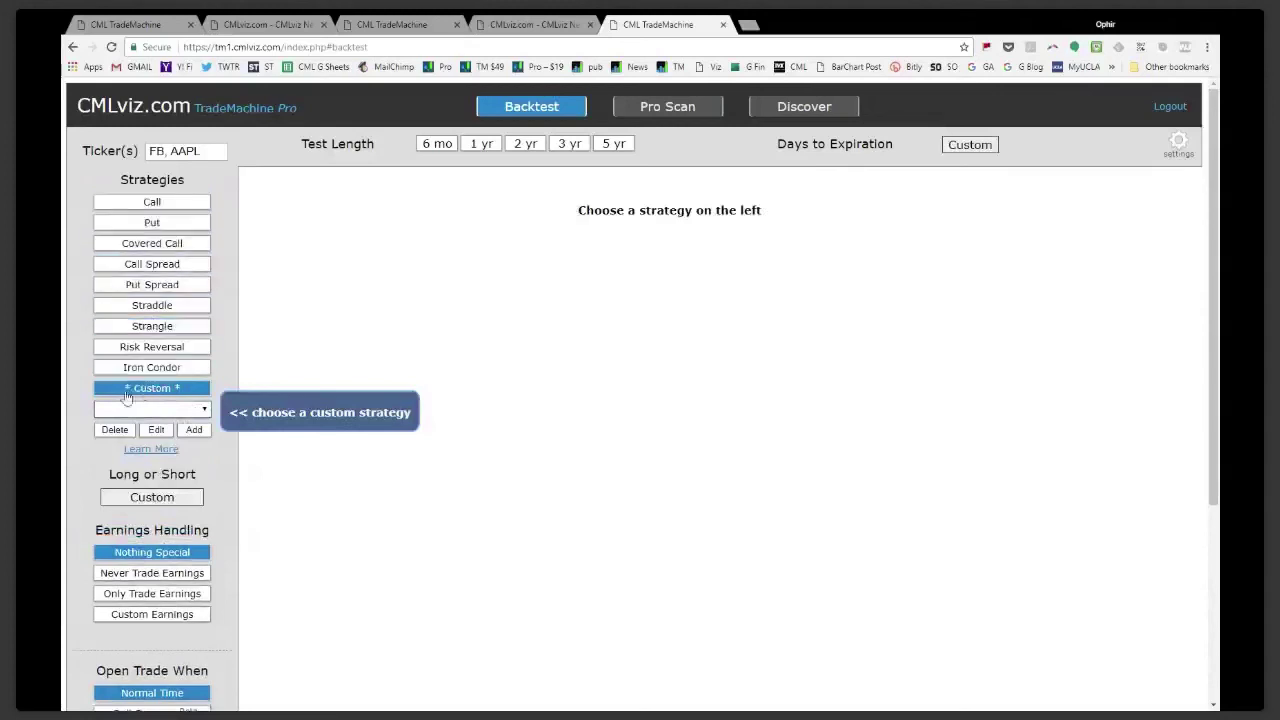
click(194, 429)
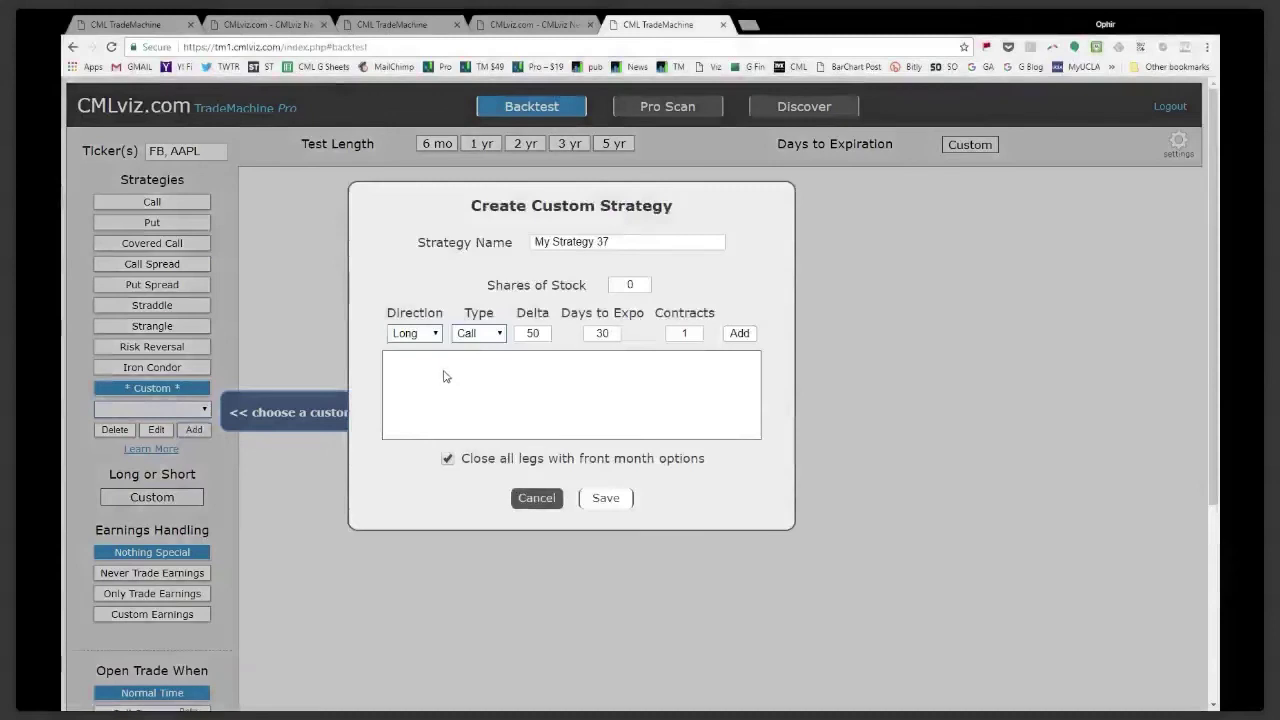
key(Down)
key(Tab)
key(Tab)
key(Tab)
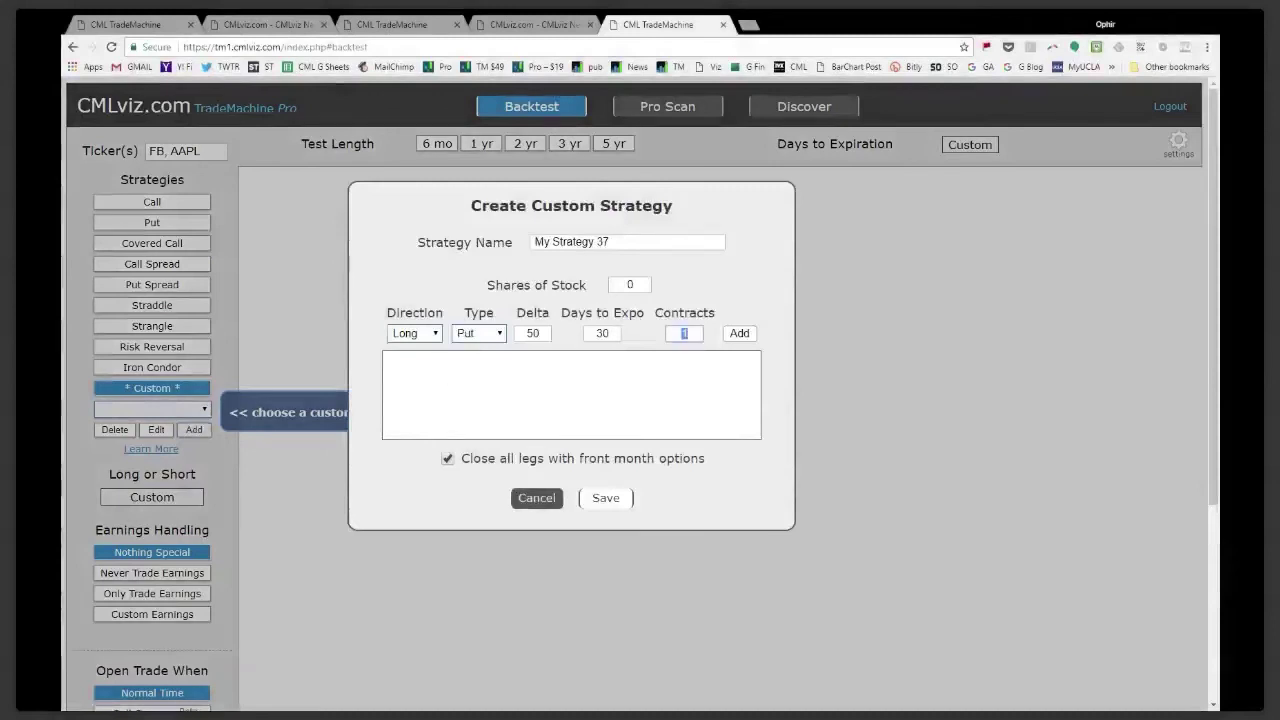
text(5)
key(Tab)
key(Return)
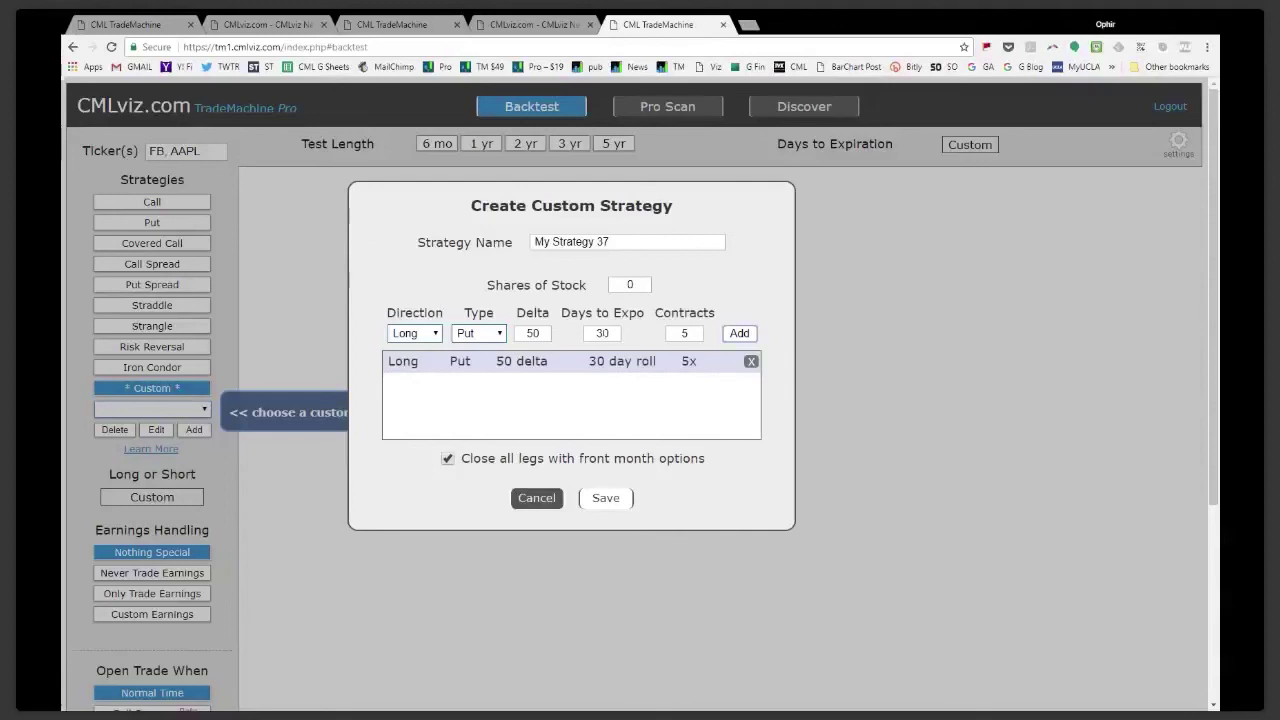
Add a leg of 5 short put contracts at 50 delta with 15 days to expiration
click(602, 333)
text(15)
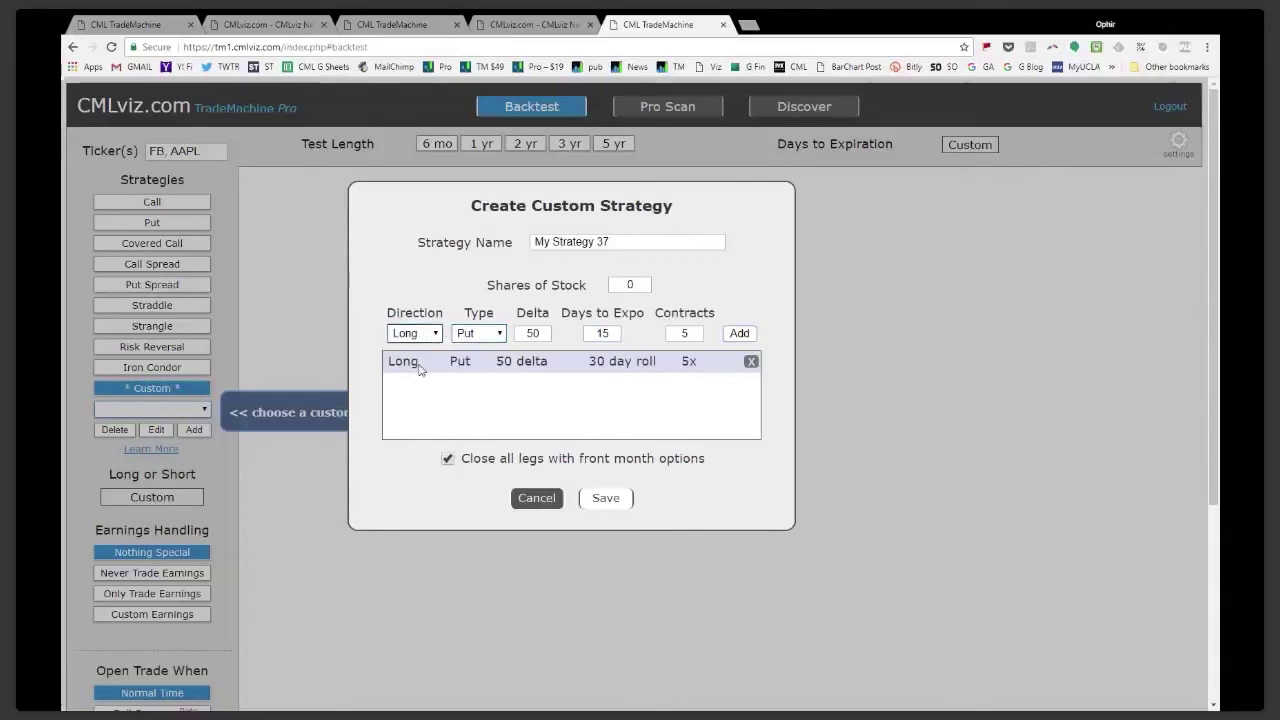
click(414, 333)
click(405, 360)
click(739, 333)
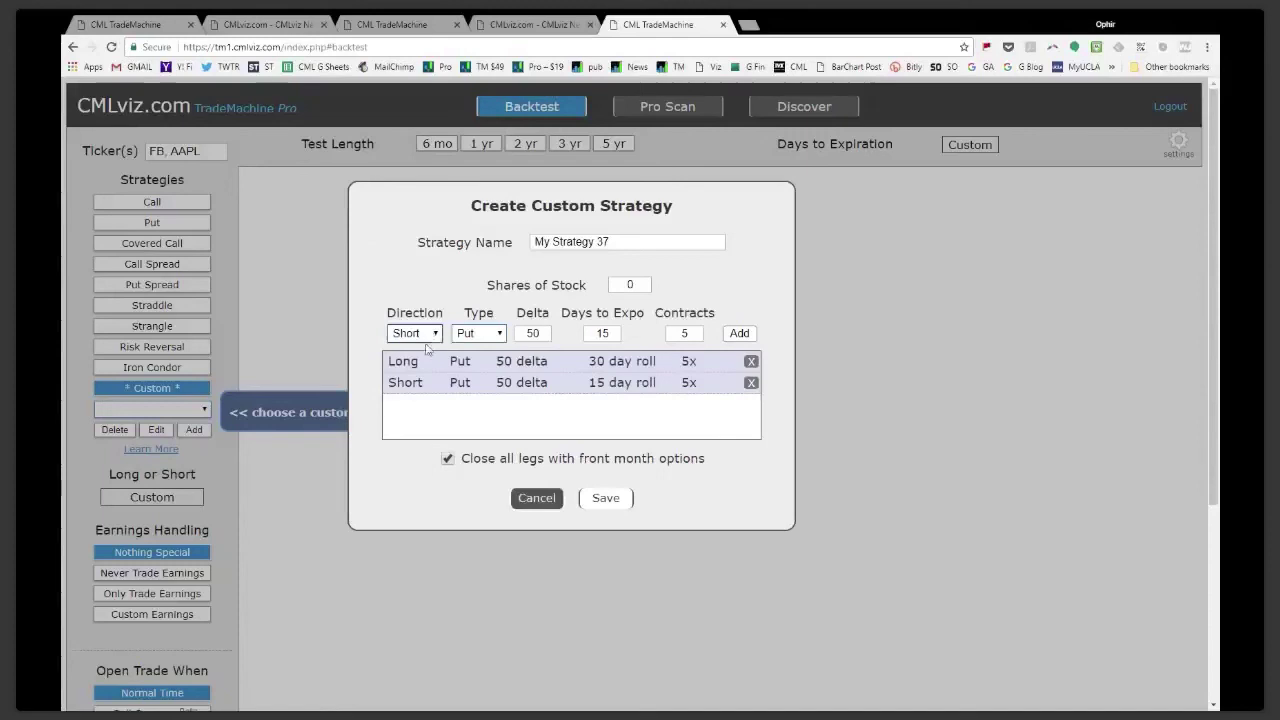
Switch the new-leg direction back to Long and remove both put legs from the custom strategy
click(435, 337)
click(429, 350)
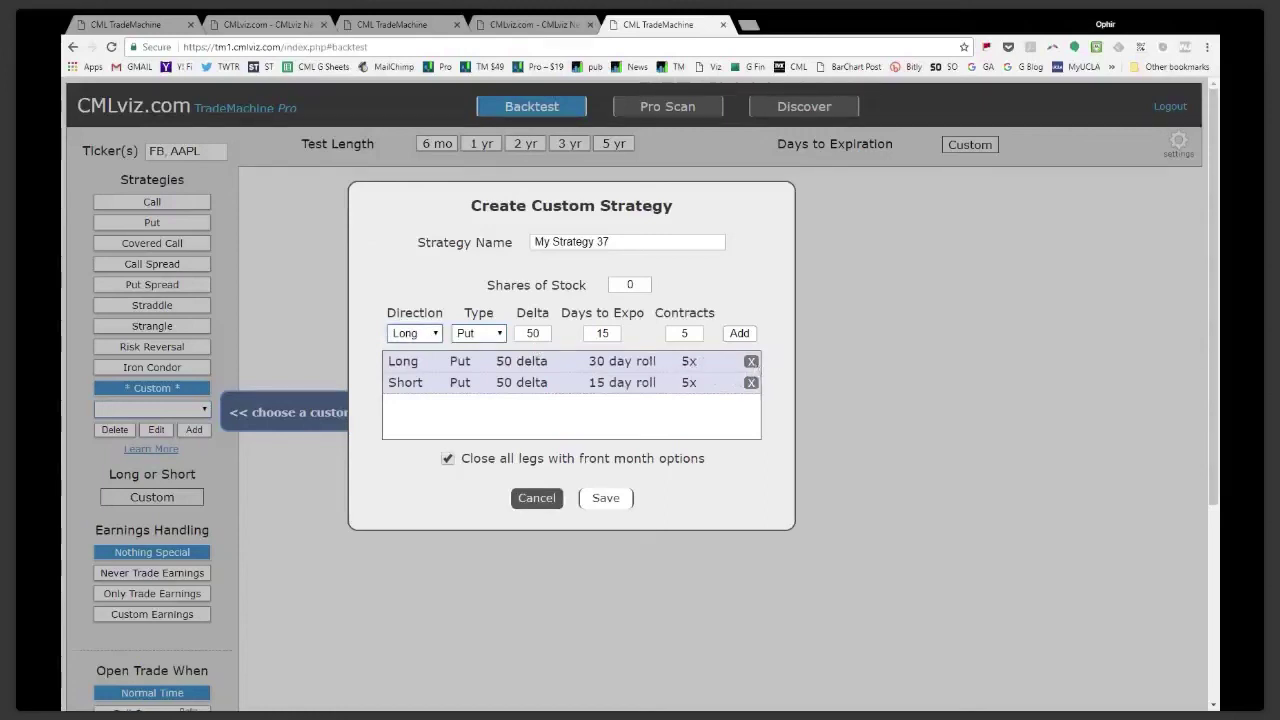
click(750, 384)
click(750, 361)
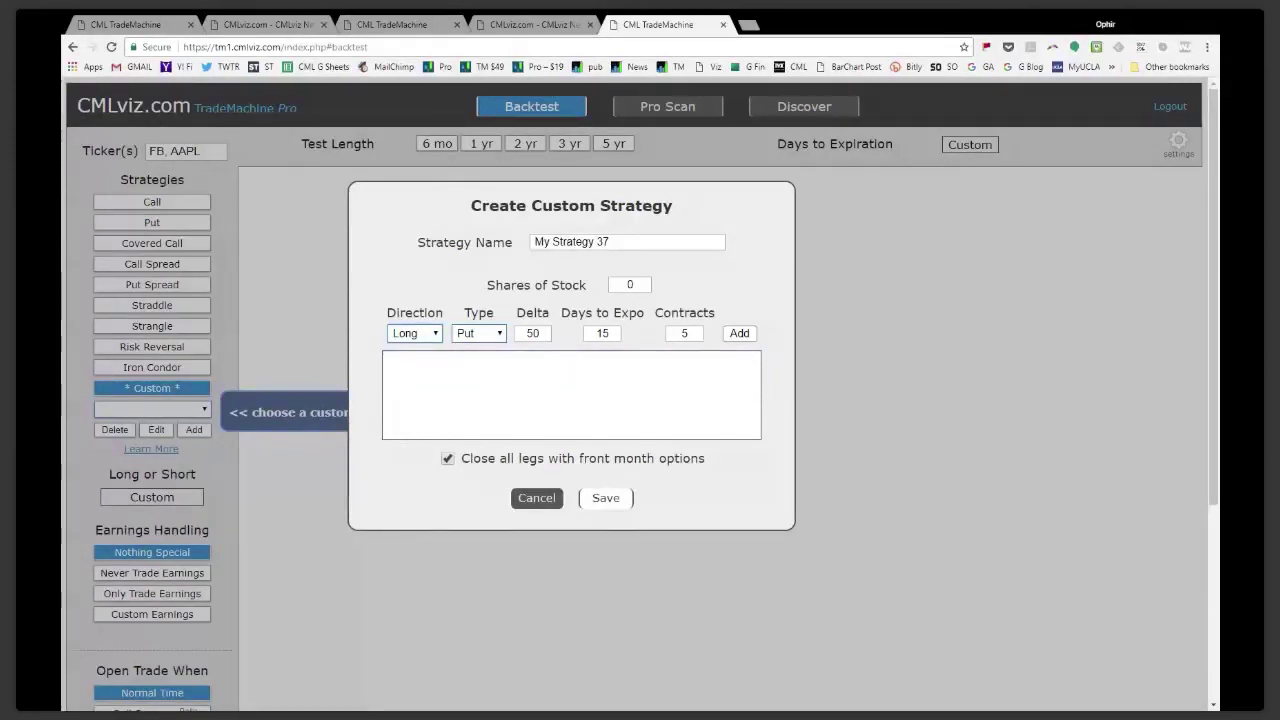
Add a leg of 3 short put contracts at 50 delta with 15 days to expiration, discarding the mistakenly added long leg
double_click(689, 336)
text(3)
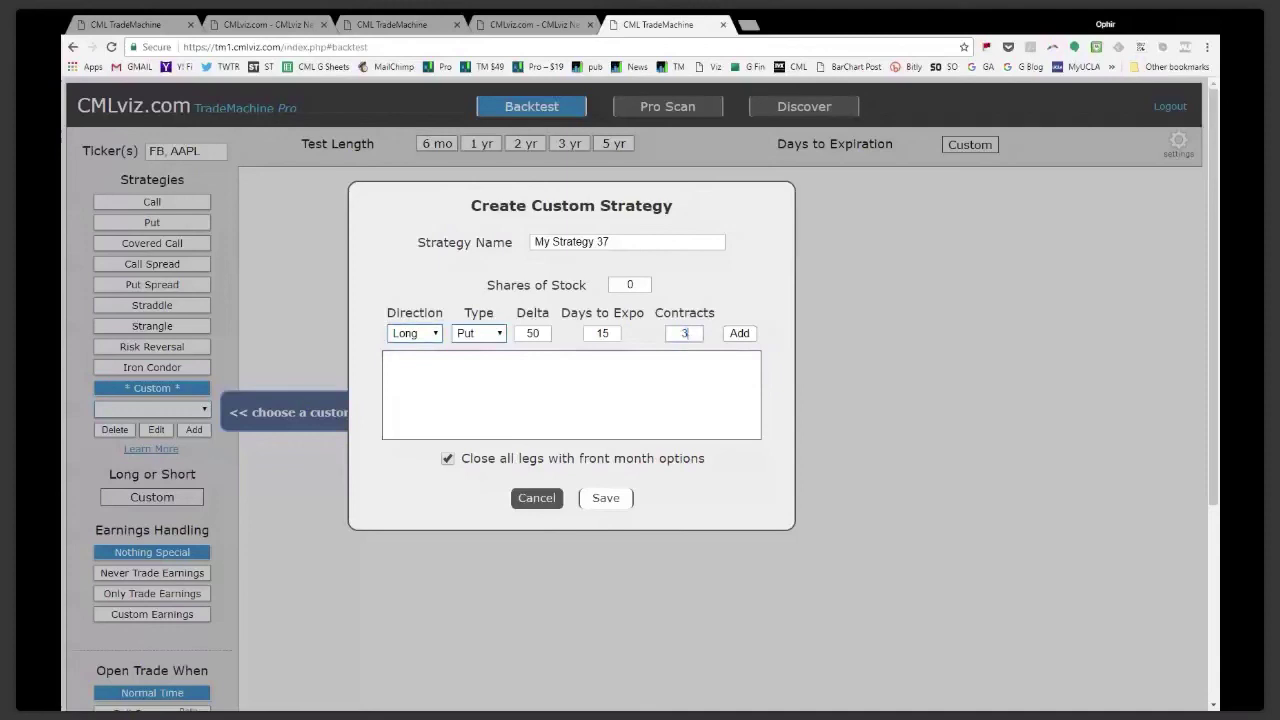
click(739, 333)
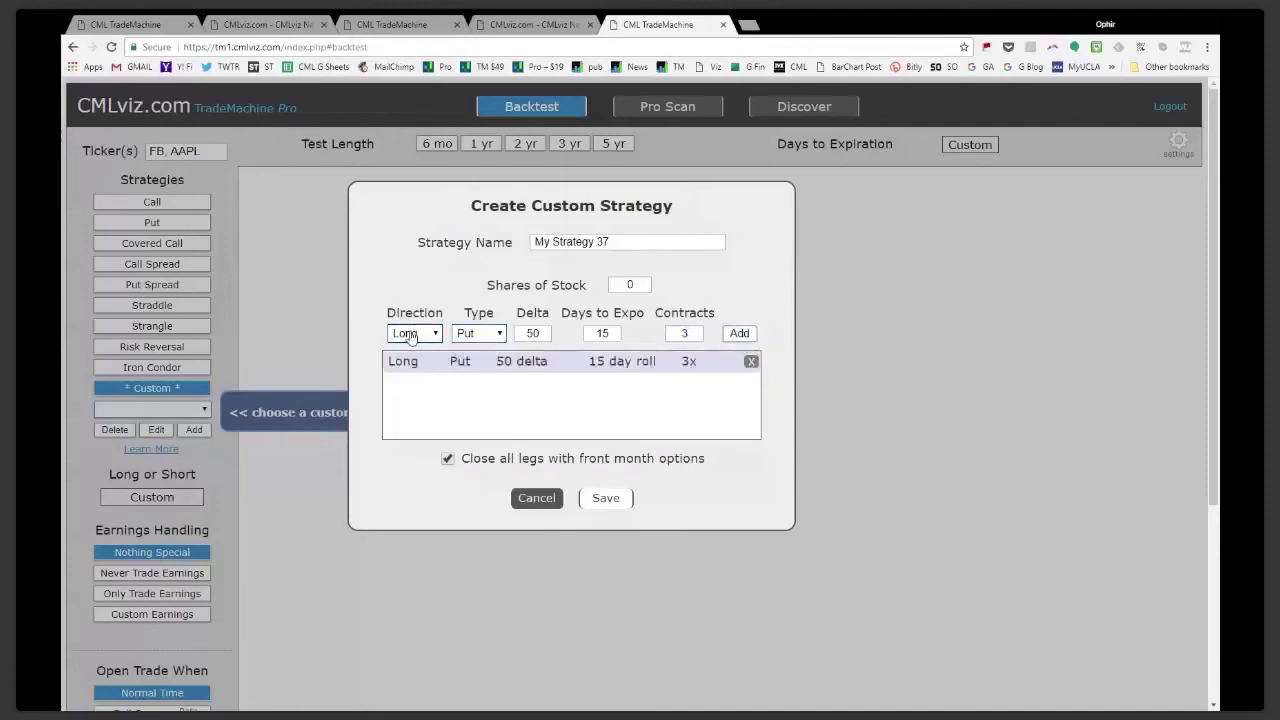
click(751, 361)
click(428, 340)
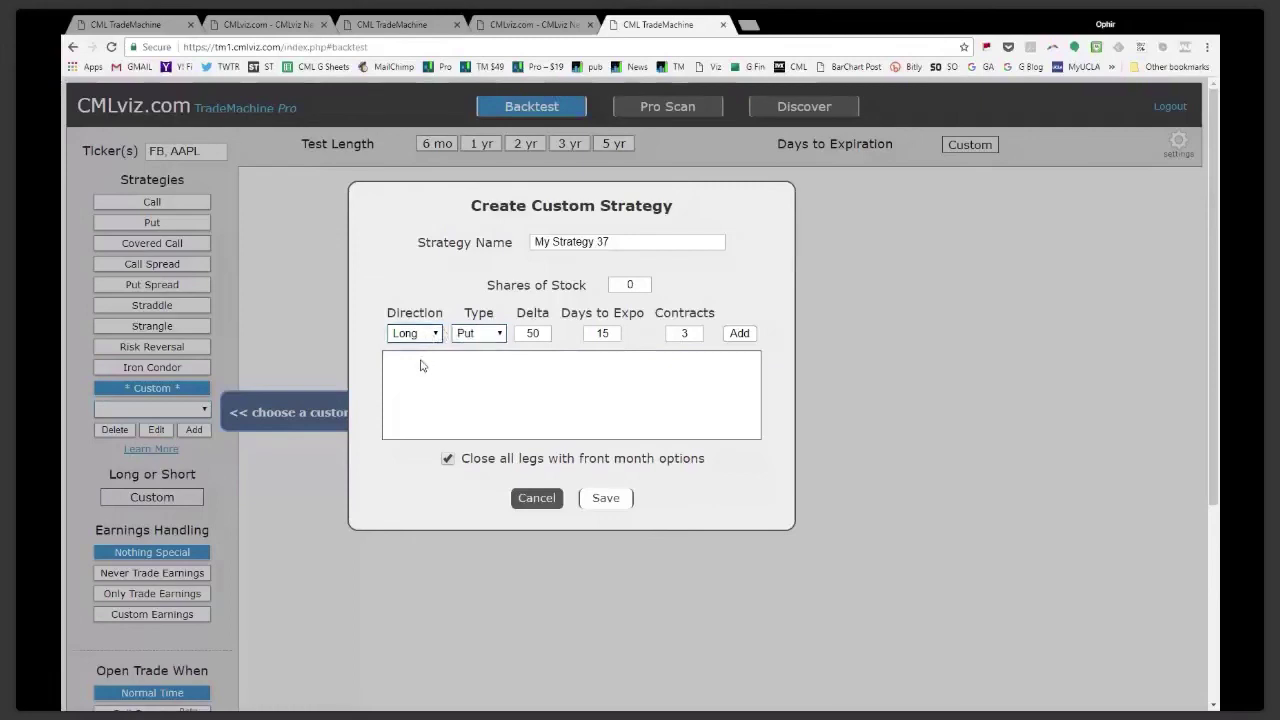
click(424, 364)
click(739, 333)
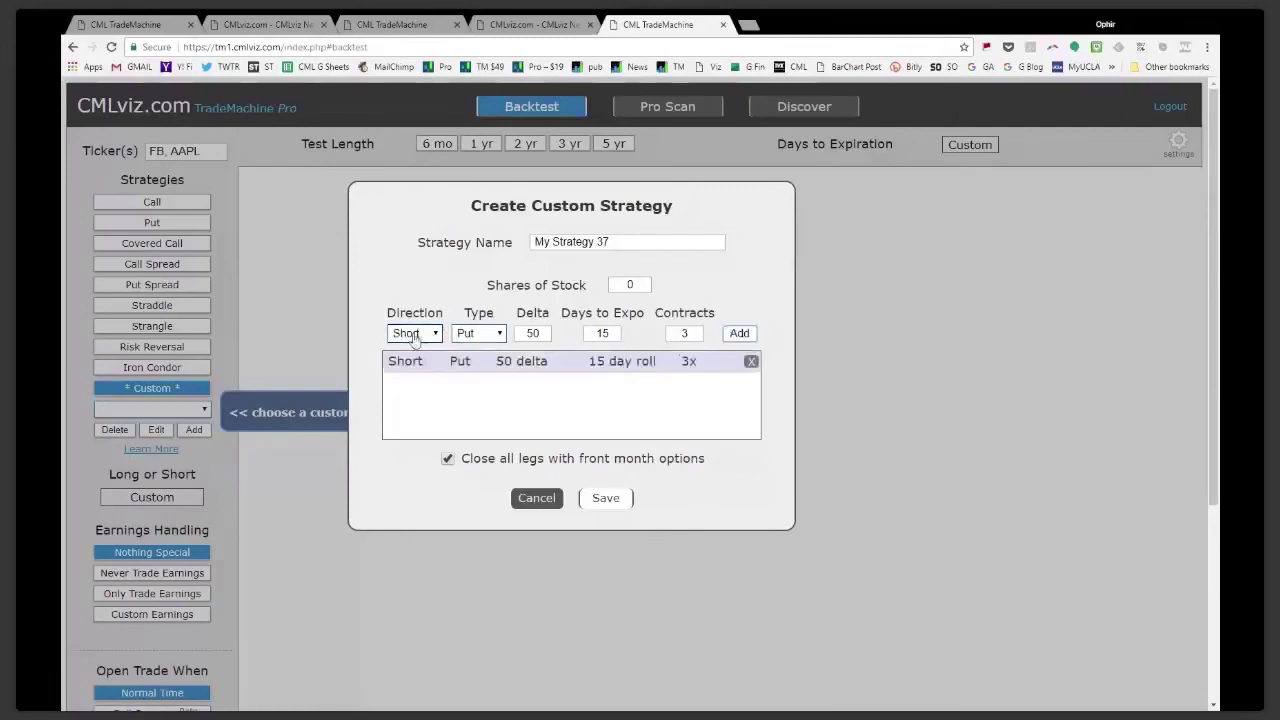
Add a leg of 3 long put contracts at 50 delta with 30 days to expiration
click(420, 334)
click(418, 350)
double_click(602, 333)
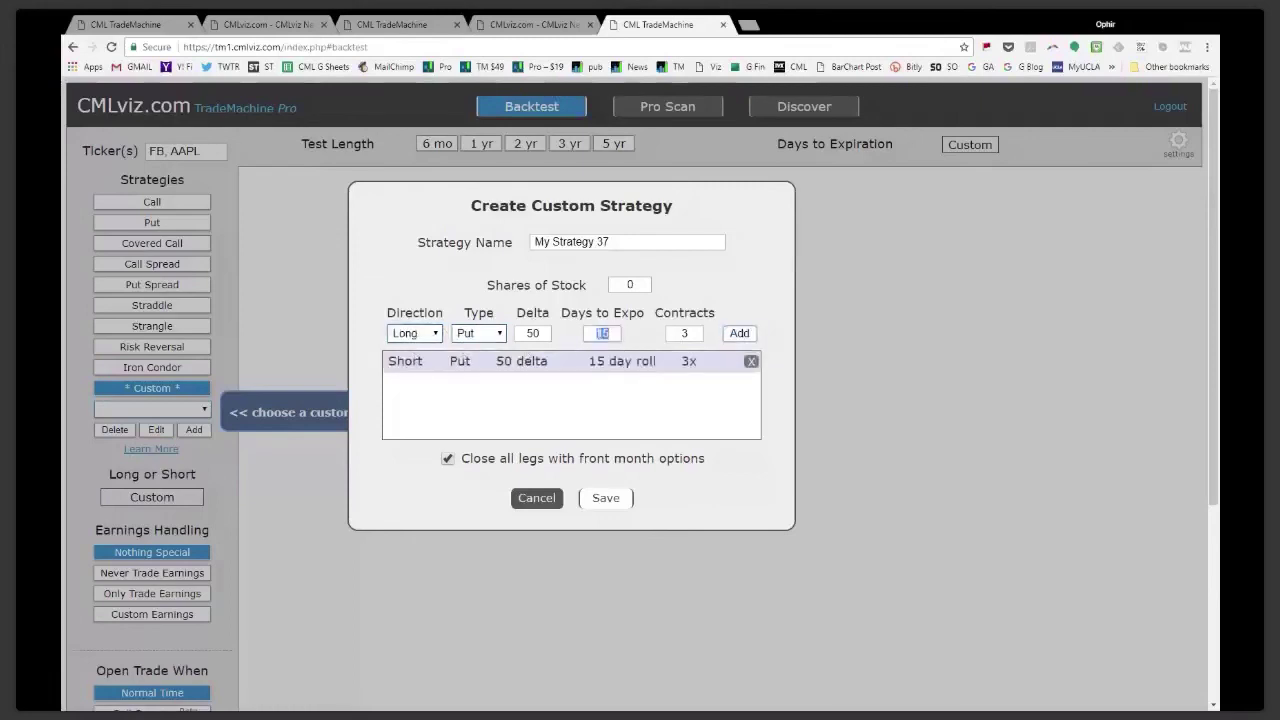
text(30)
click(739, 333)
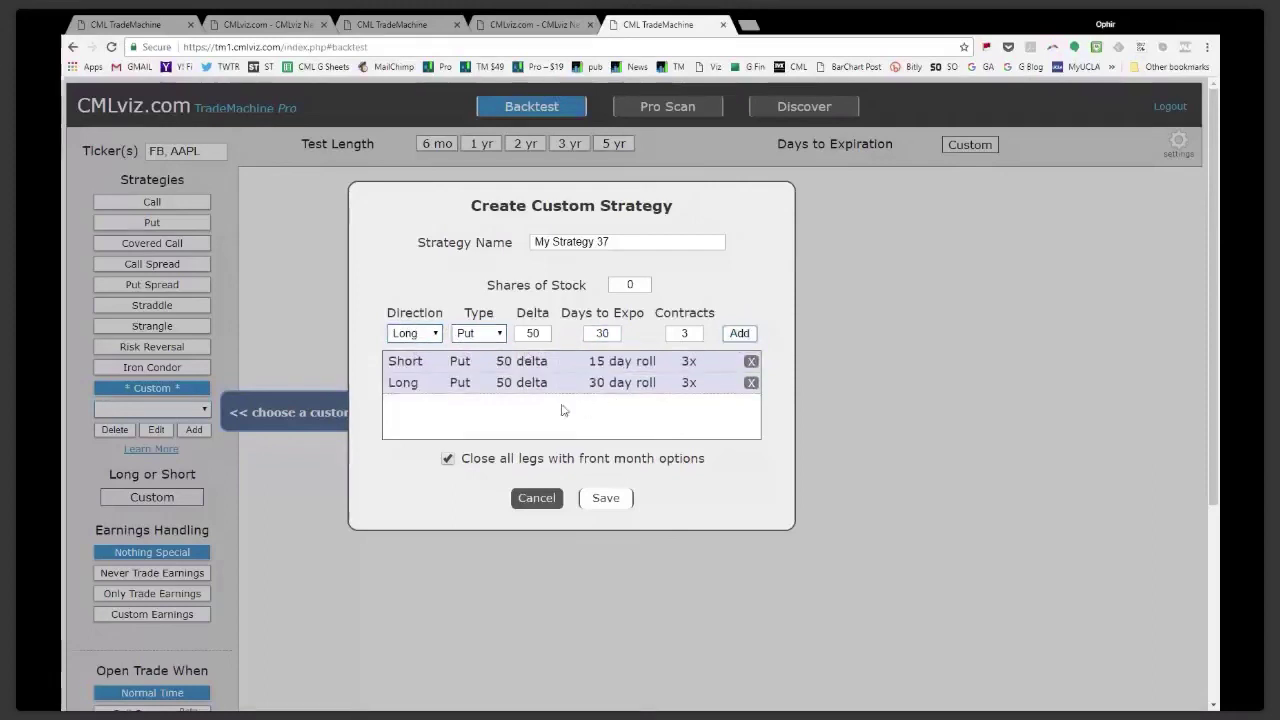
Add a leg of 1 long put contract at 50 delta with 15 days to expiration
click(432, 337)
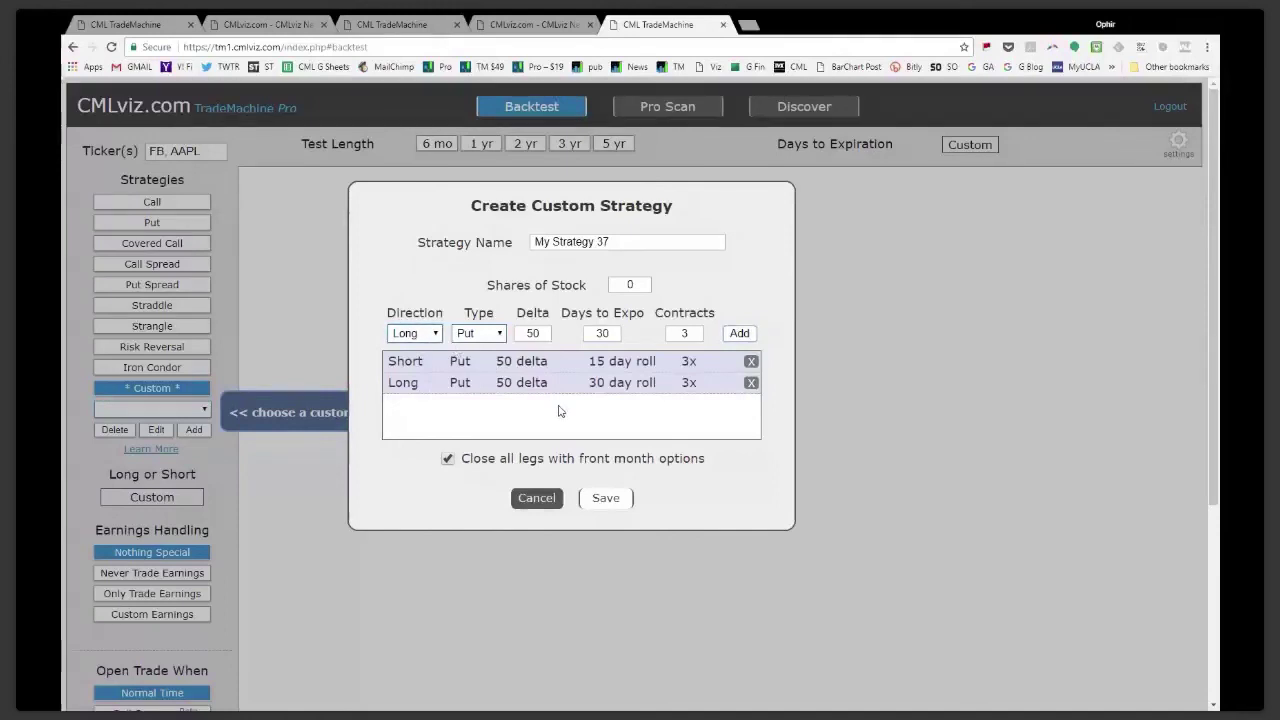
key(Tab)
key(Tab)
key(Tab)
text(15)
double_click(688, 333)
text(1)
click(739, 333)
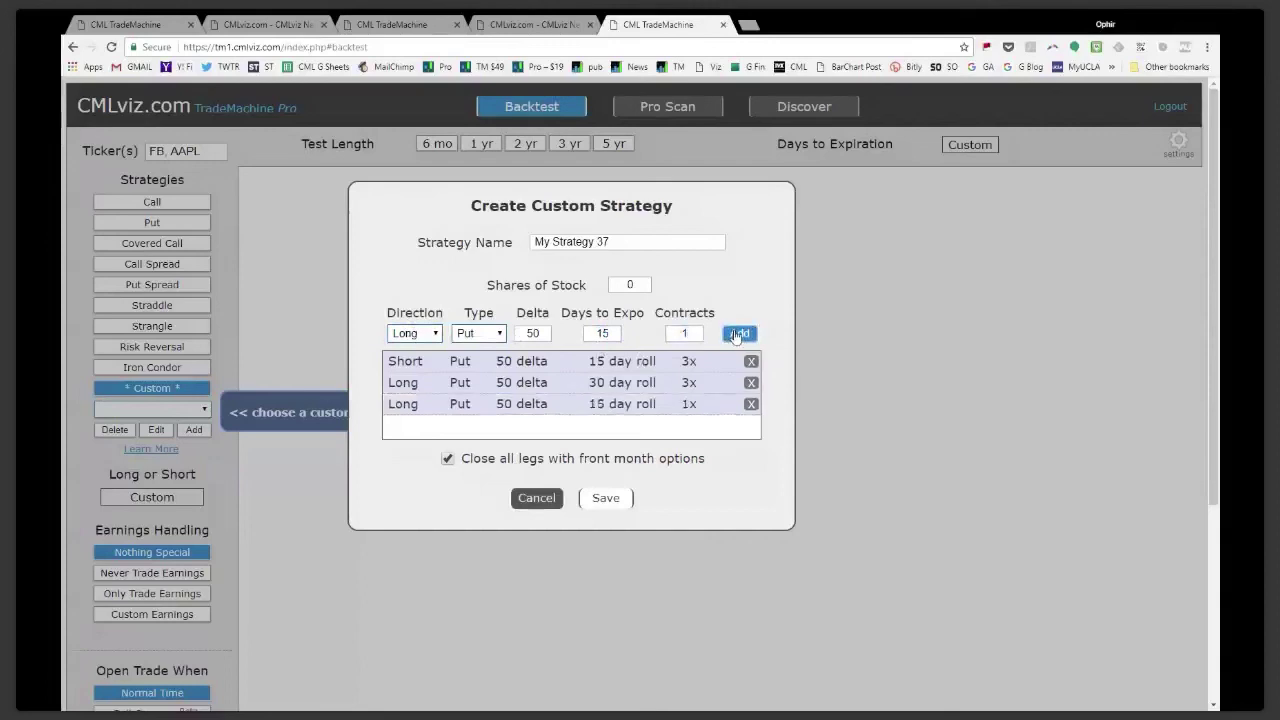
Add a leg of 1 long call contract at 50 delta with 15 days to expiration
click(494, 342)
click(480, 350)
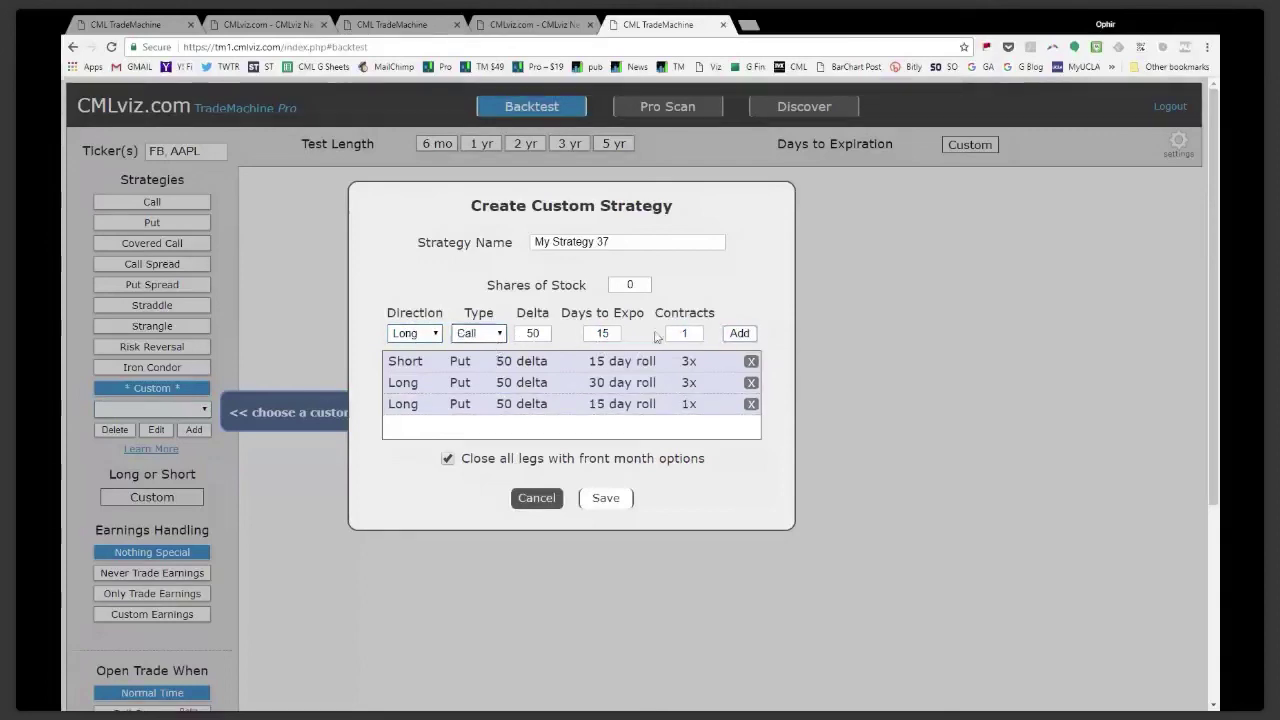
click(739, 333)
Name the custom strategy with the person's first name in the possessive followed by "cool strategy"
triple_click(612, 244)
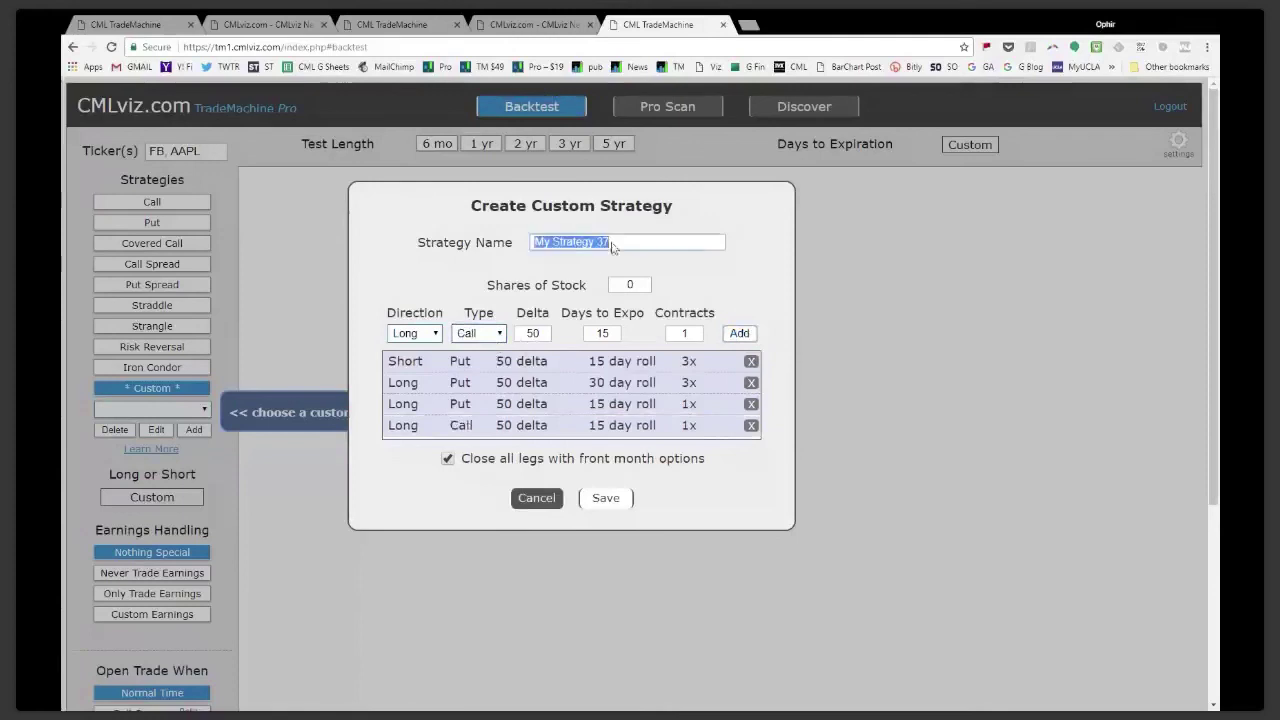
text(Steves cool)
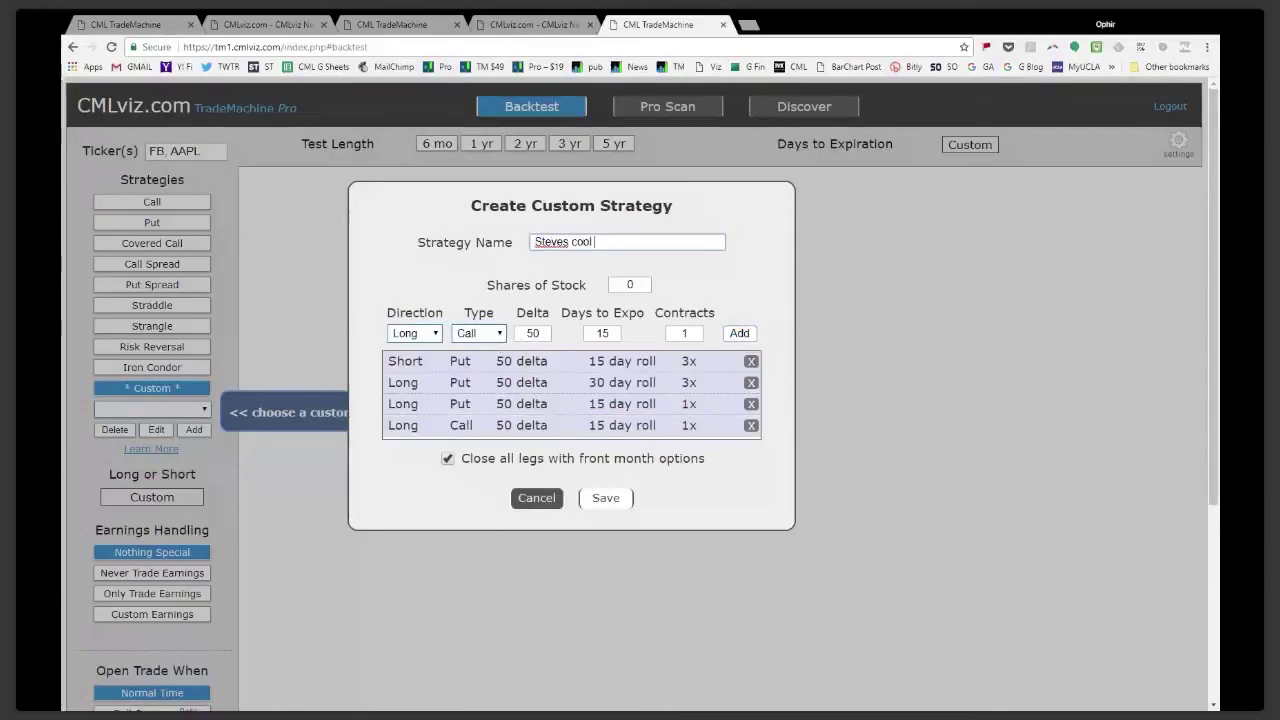
text( stratgegu)
key(shift+Left)
key(shift+Left)
key(shift+Left)
key(shift+Left)
key(BackSpace)
text(egy)
click(607, 505)
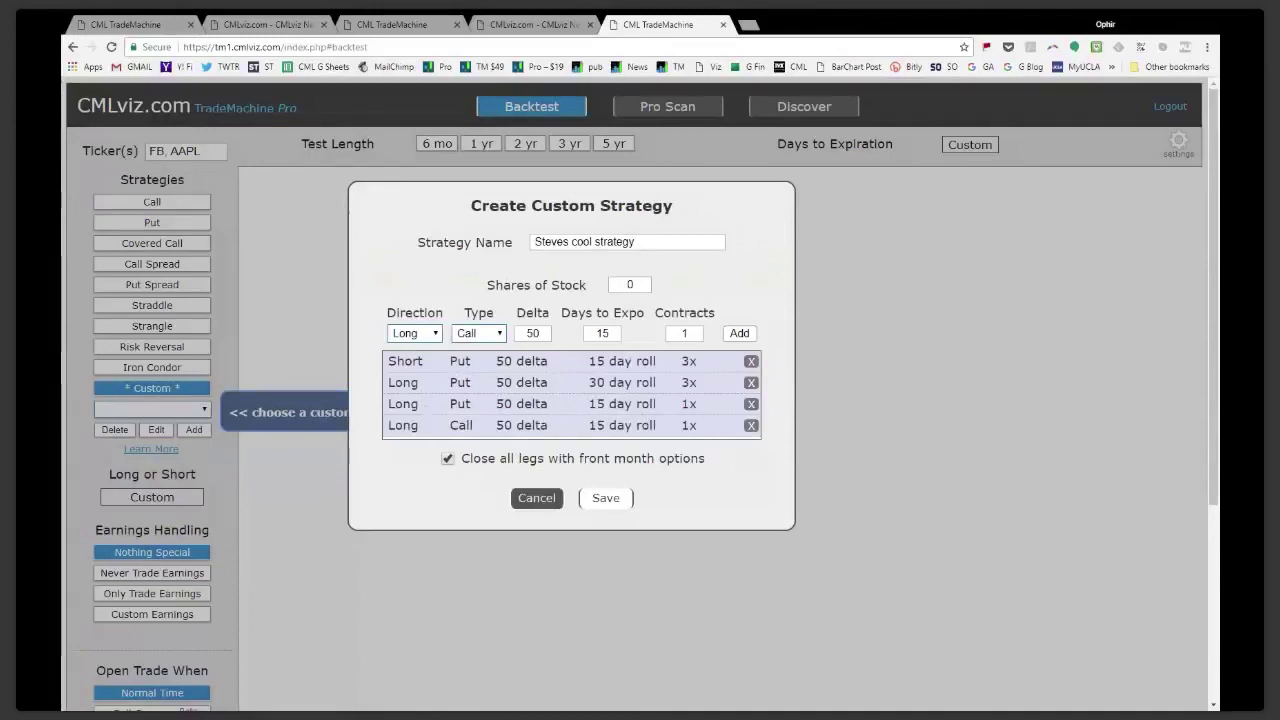
Replace the short put leg with 3 short put contracts at 45 delta and 15 days to expiration, and save the strategy
click(751, 362)
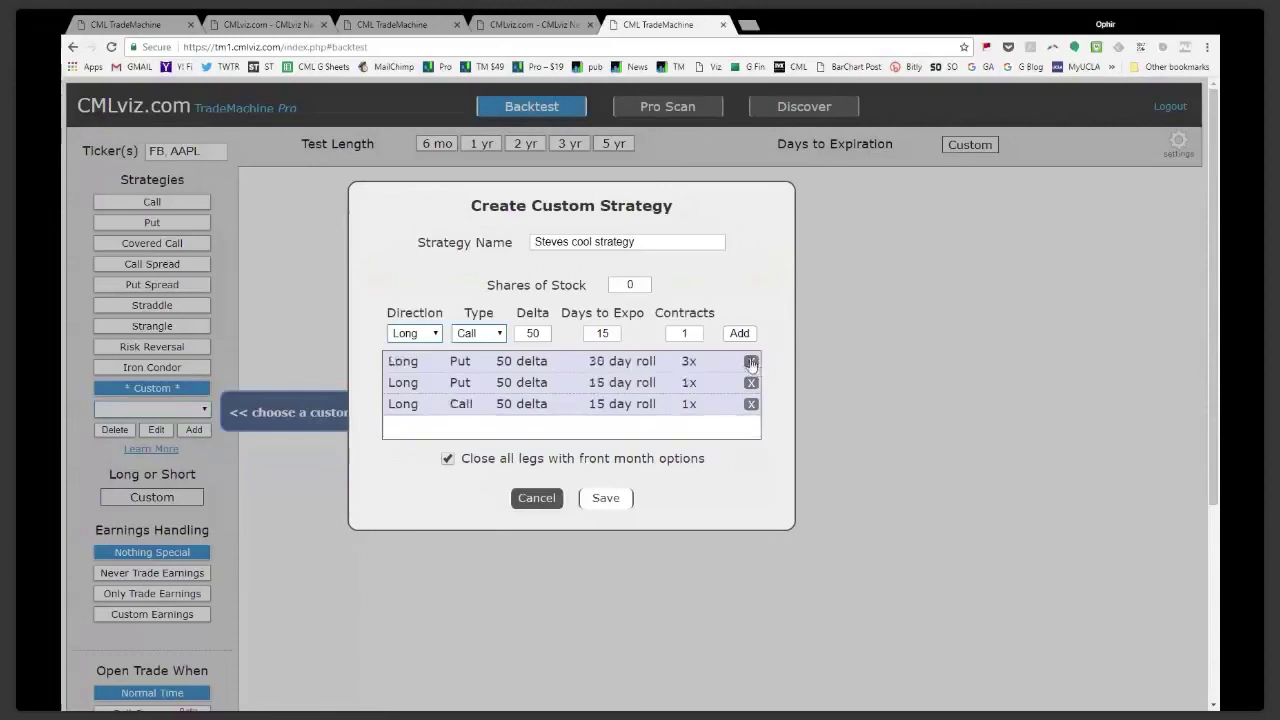
double_click(684, 333)
text(3)
click(480, 336)
click(478, 366)
click(428, 342)
click(418, 362)
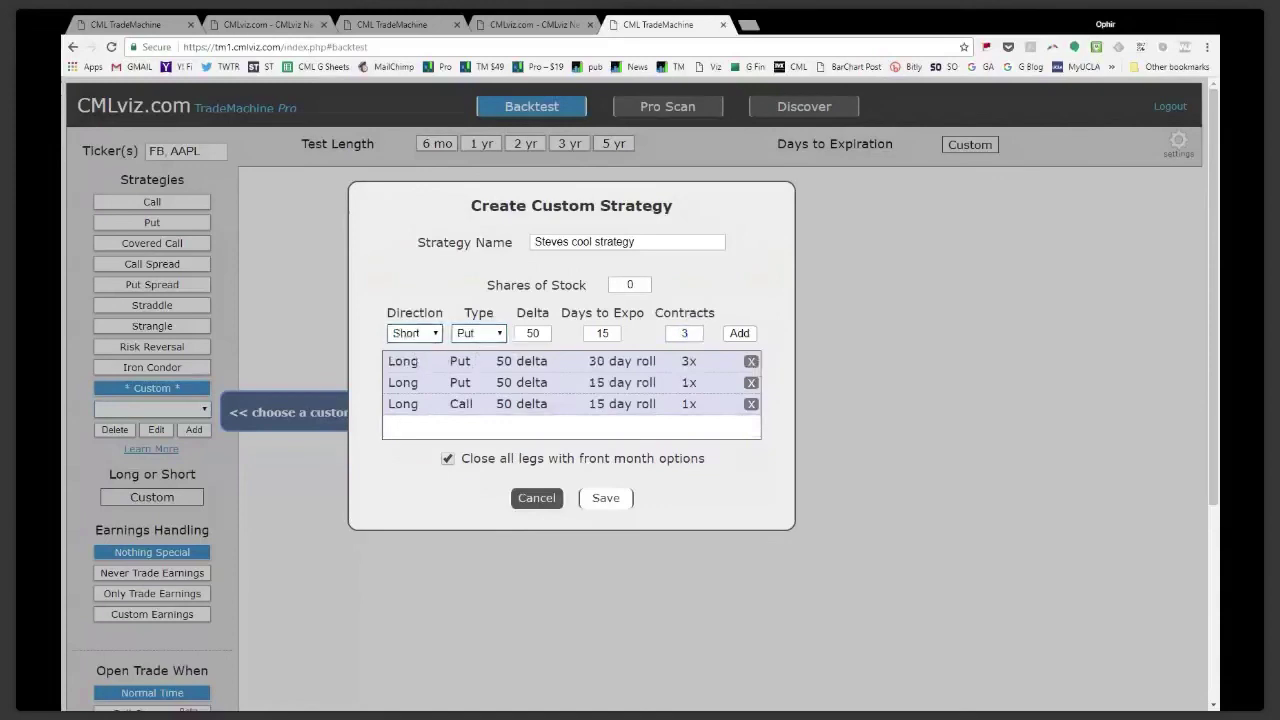
double_click(532, 334)
text(45)
click(739, 333)
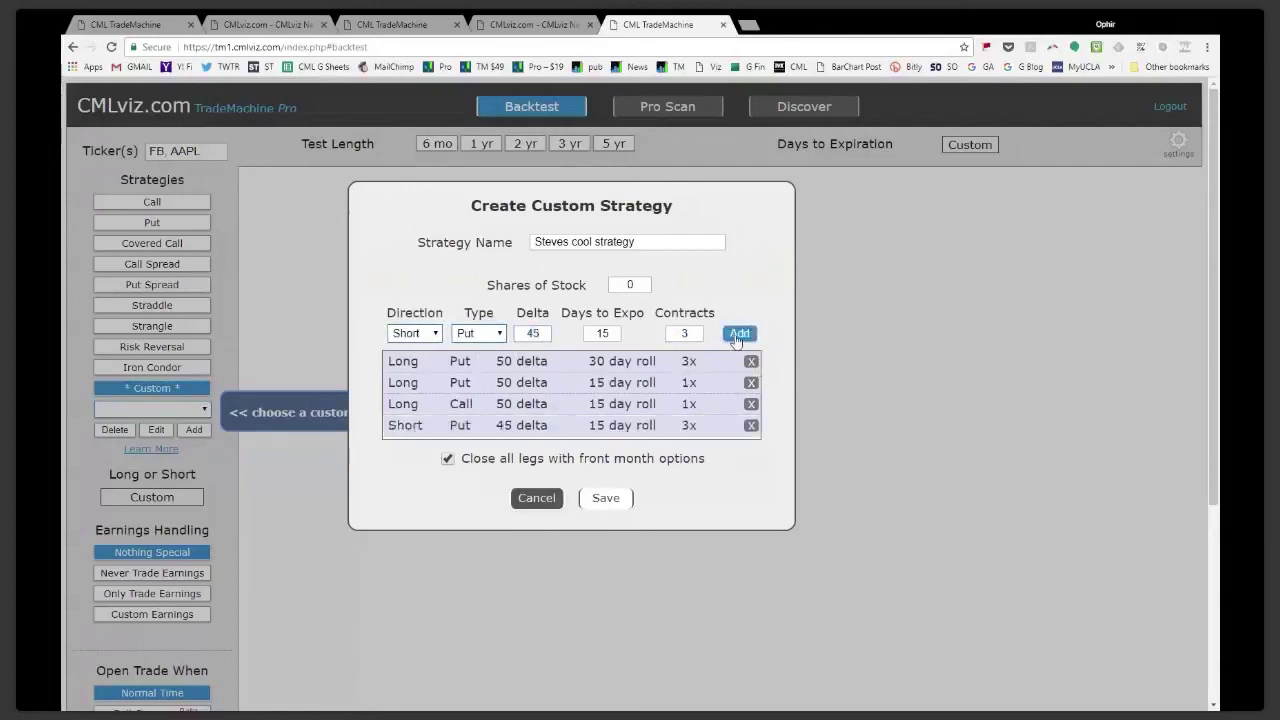
click(620, 499)
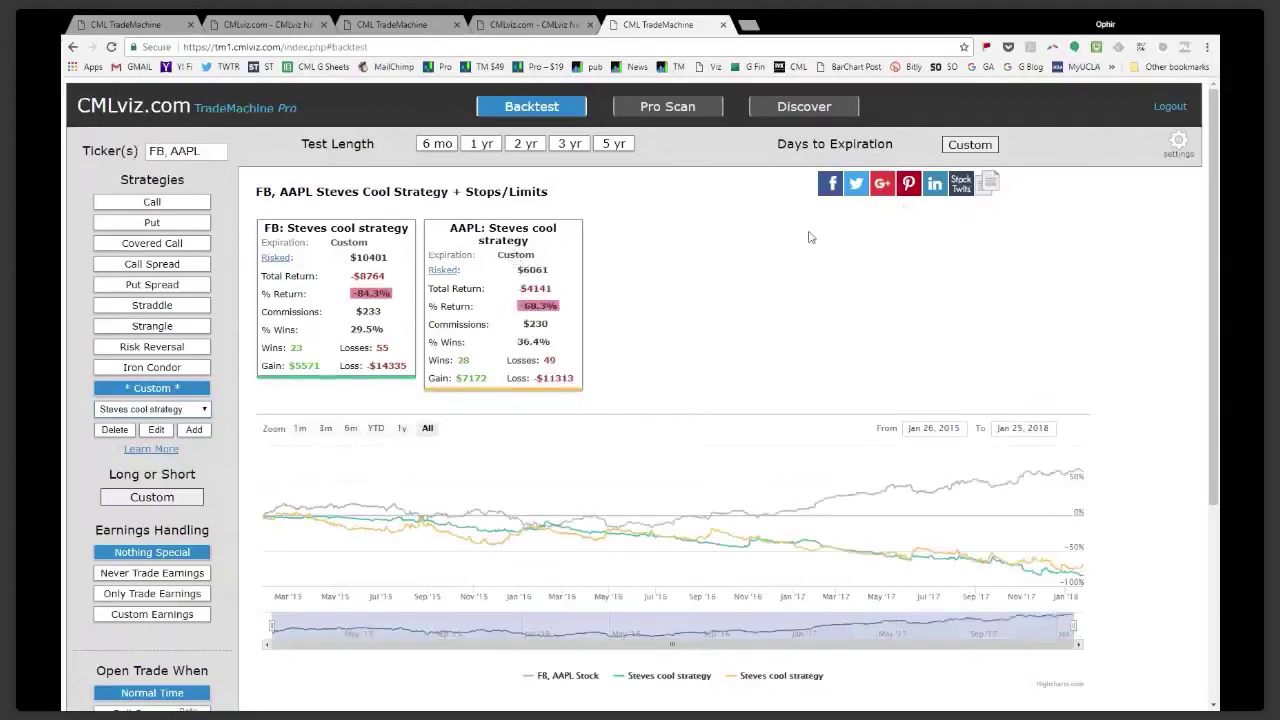
Review the backtest settings and rerun the custom strategy on FB and AAPL with earnings handling set to Never Trade Earnings
click(1176, 148)
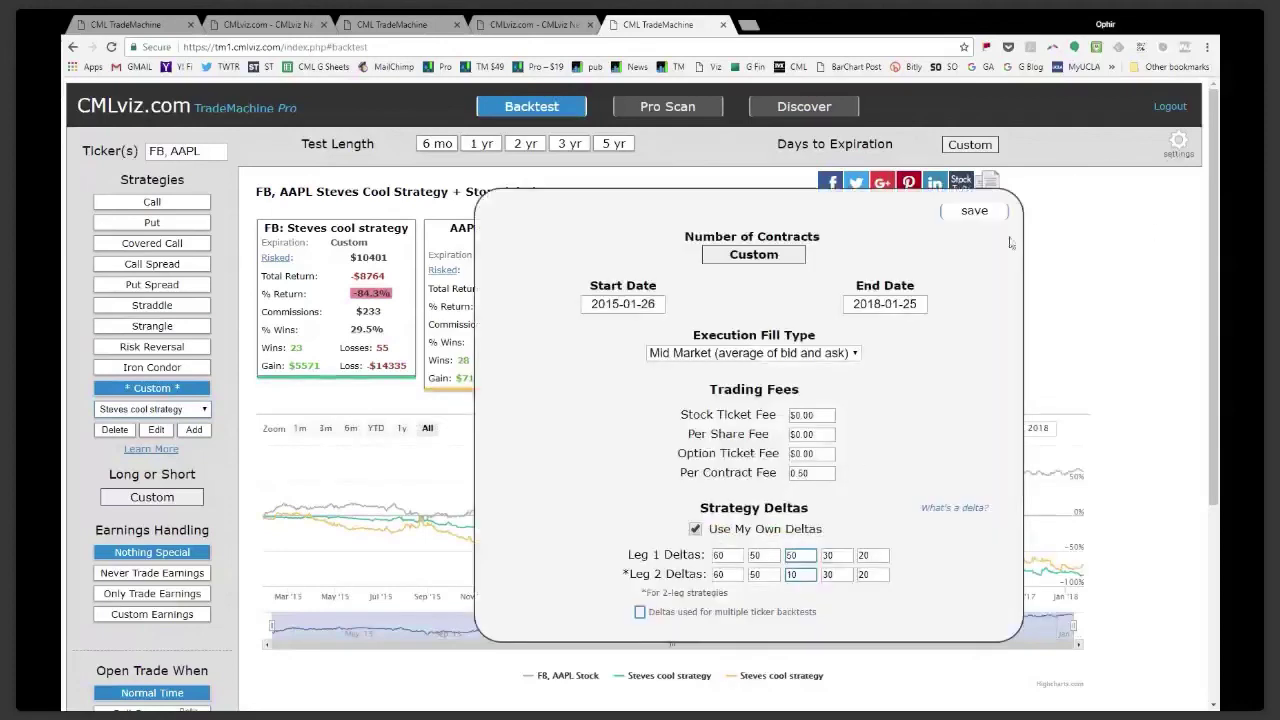
click(975, 212)
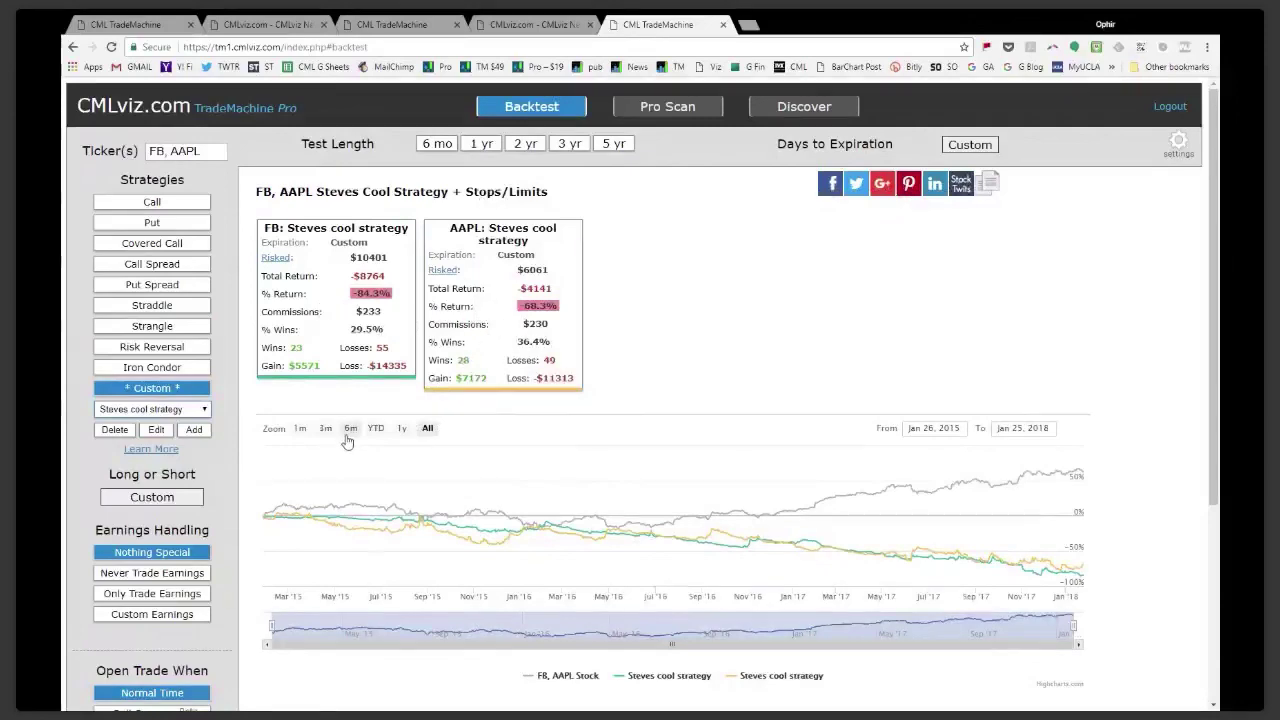
scroll(342, 435, down, 2)
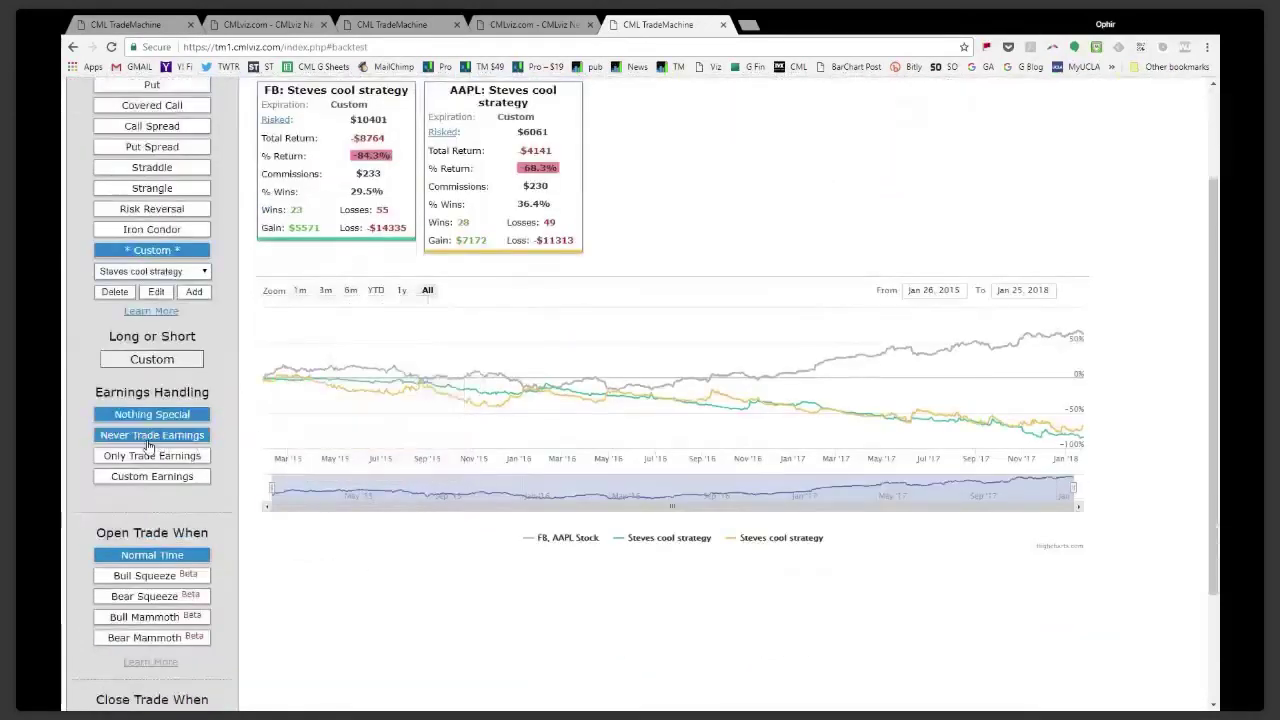
click(147, 440)
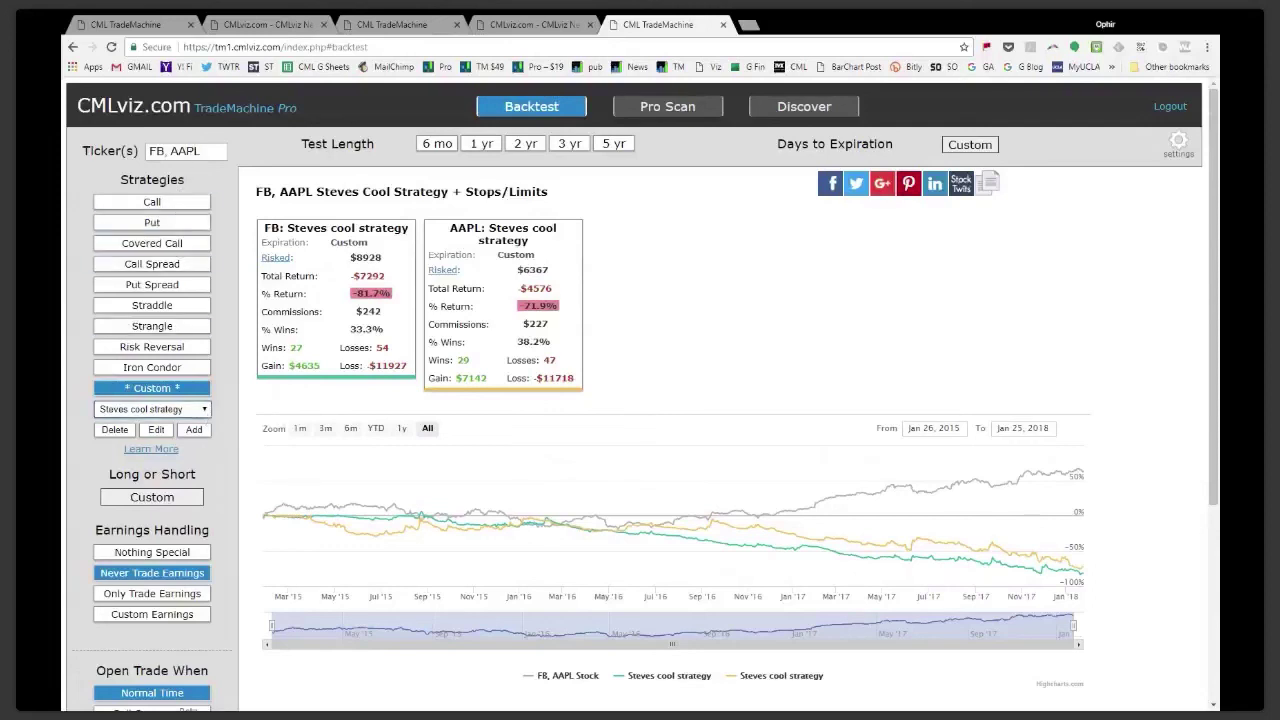
Change the backtest ticker to XLF and choose the custom strategy Rolling Cally Call Spread
triple_click(212, 152)
text(XLF)
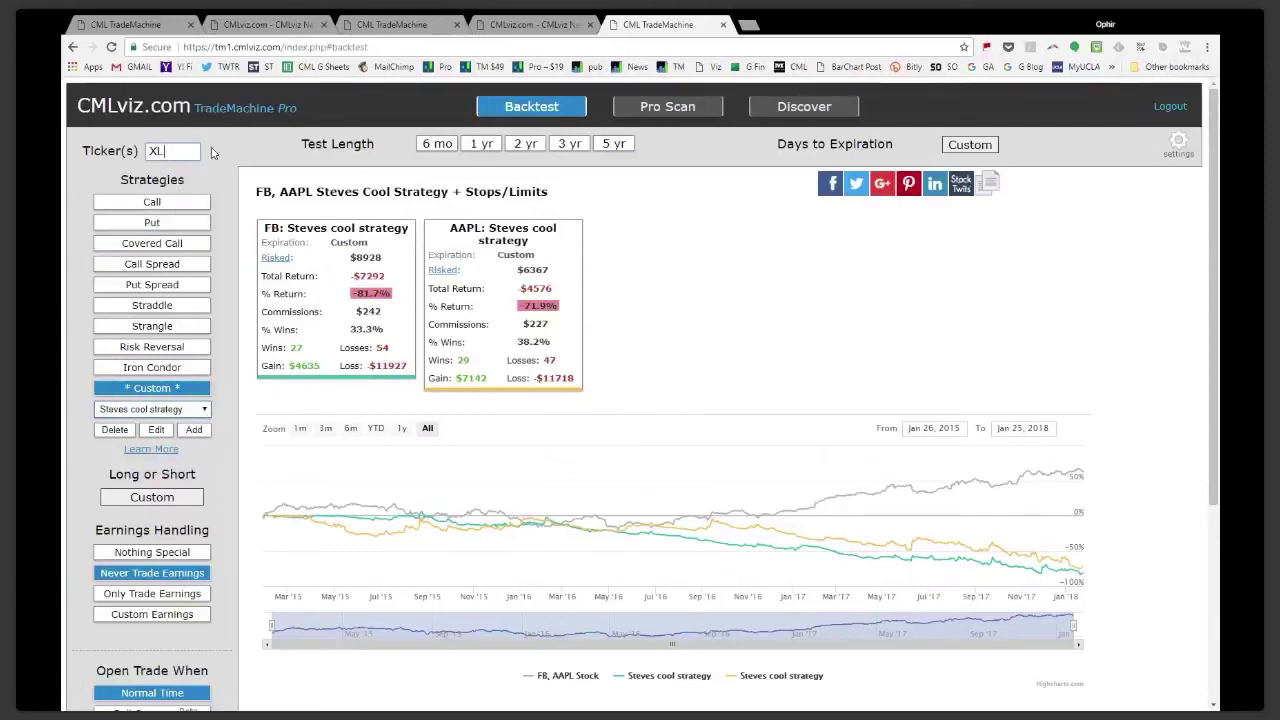
click(208, 418)
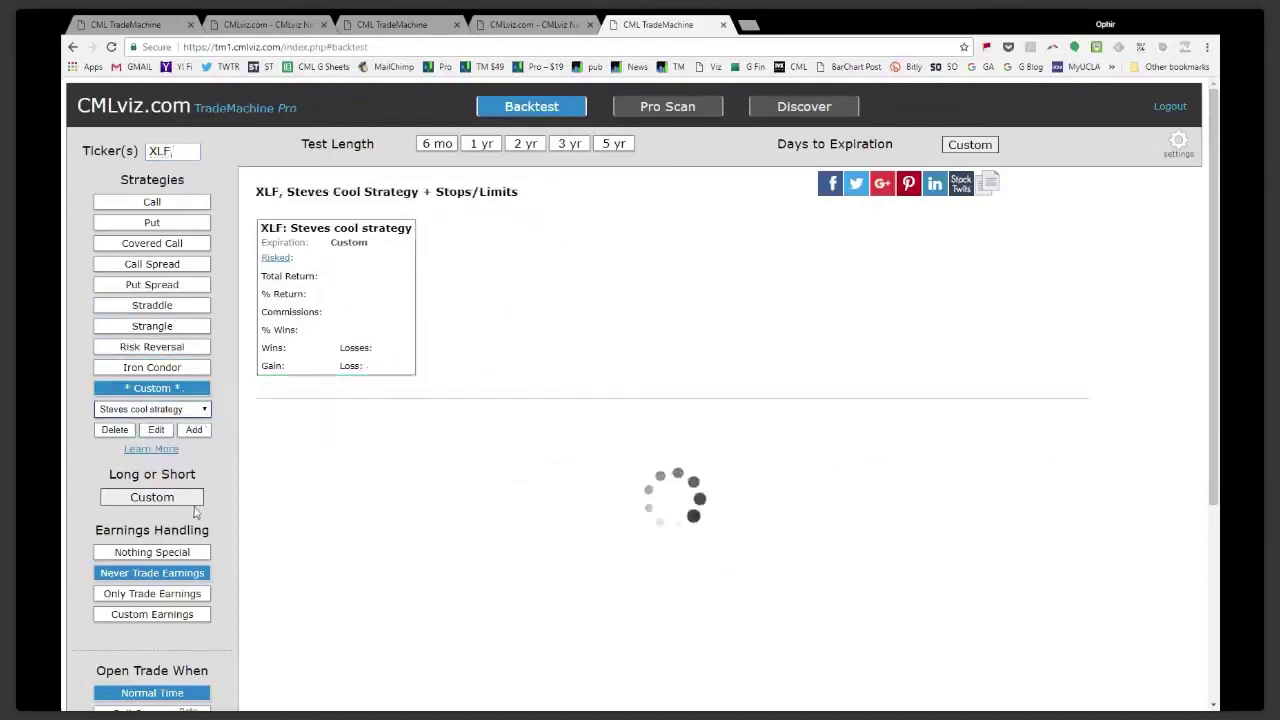
click(181, 622)
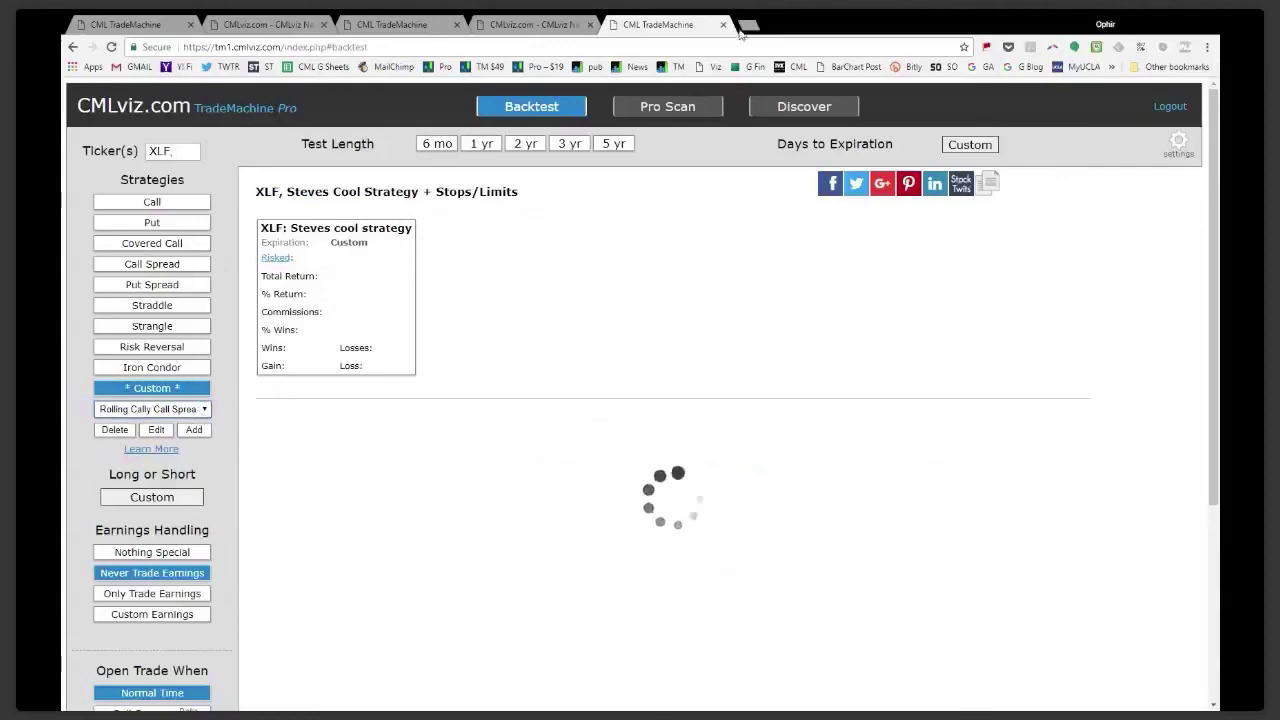
Try to set up the Rolling Cally Call Spread for XLF on the open page with the FB iron condor backtest
click(420, 28)
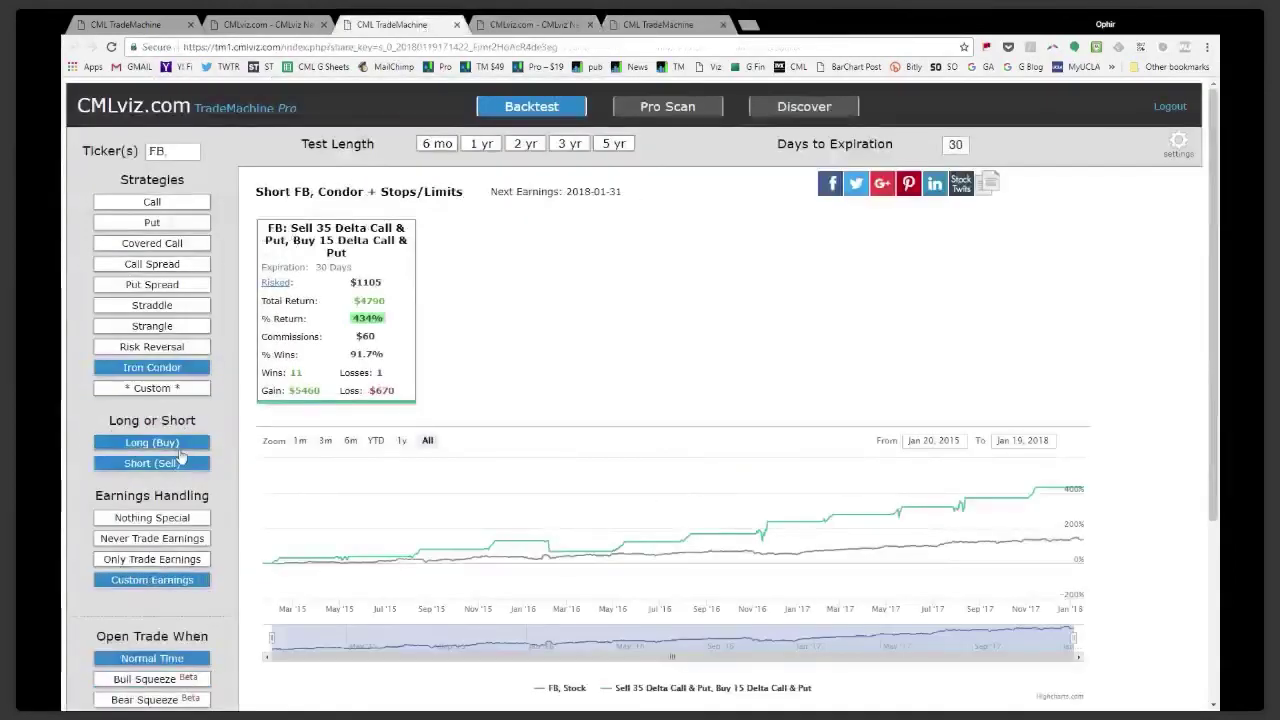
click(182, 393)
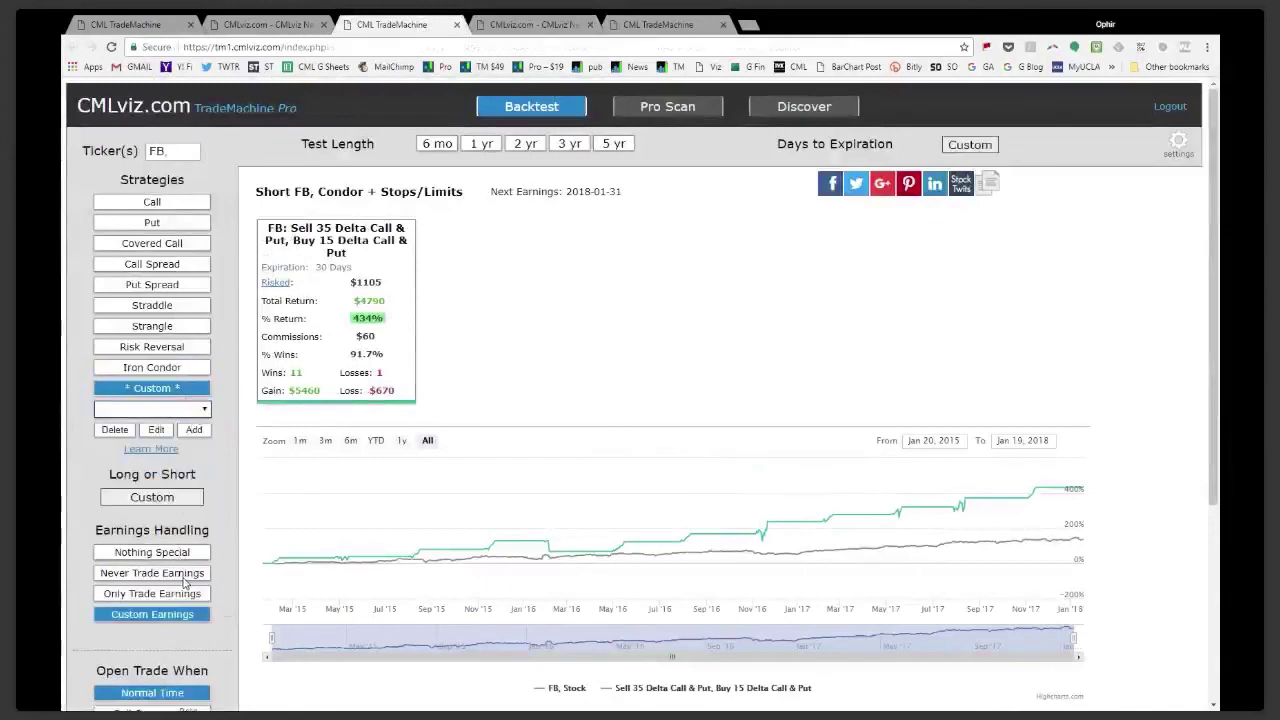
click(184, 628)
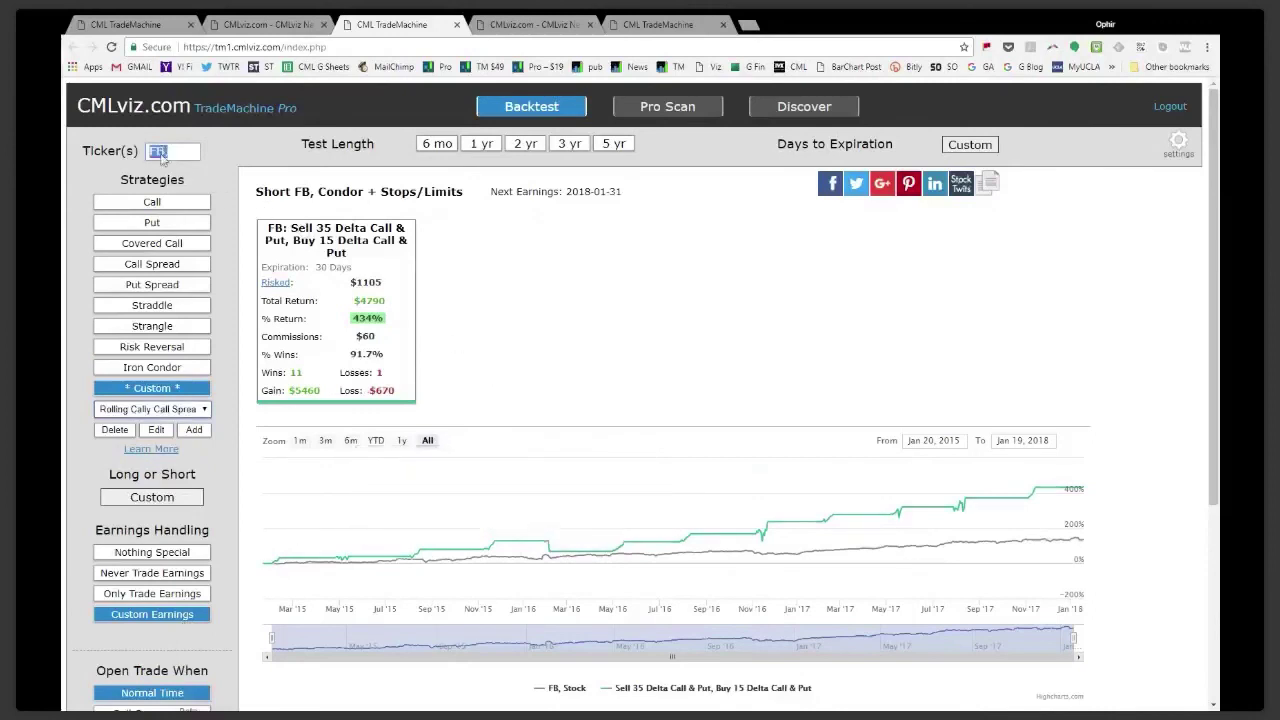
click(170, 151)
key(BackSpace)
key(BackSpace)
key(BackSpace)
text(XLF,)
Reload and close the former FB iron condor page, and return to the XLF Rolling Cally Call Spread backtest
key(ctrl+l)
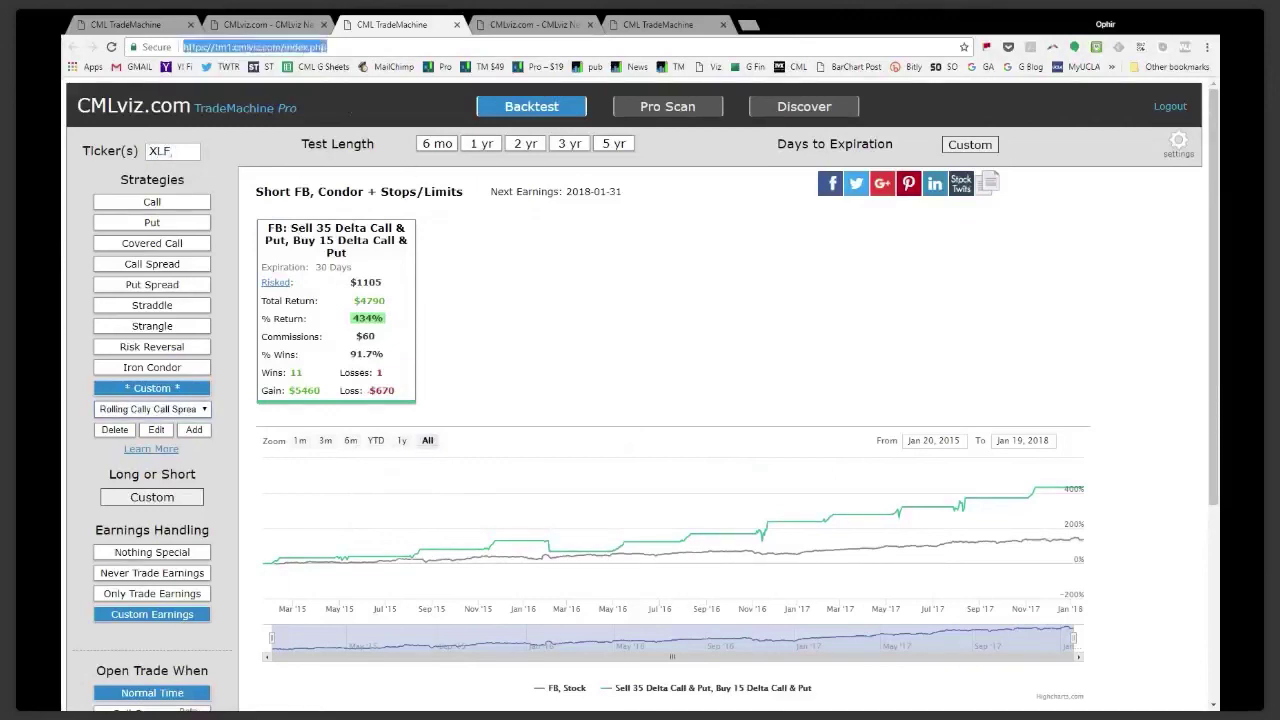
key(Return)
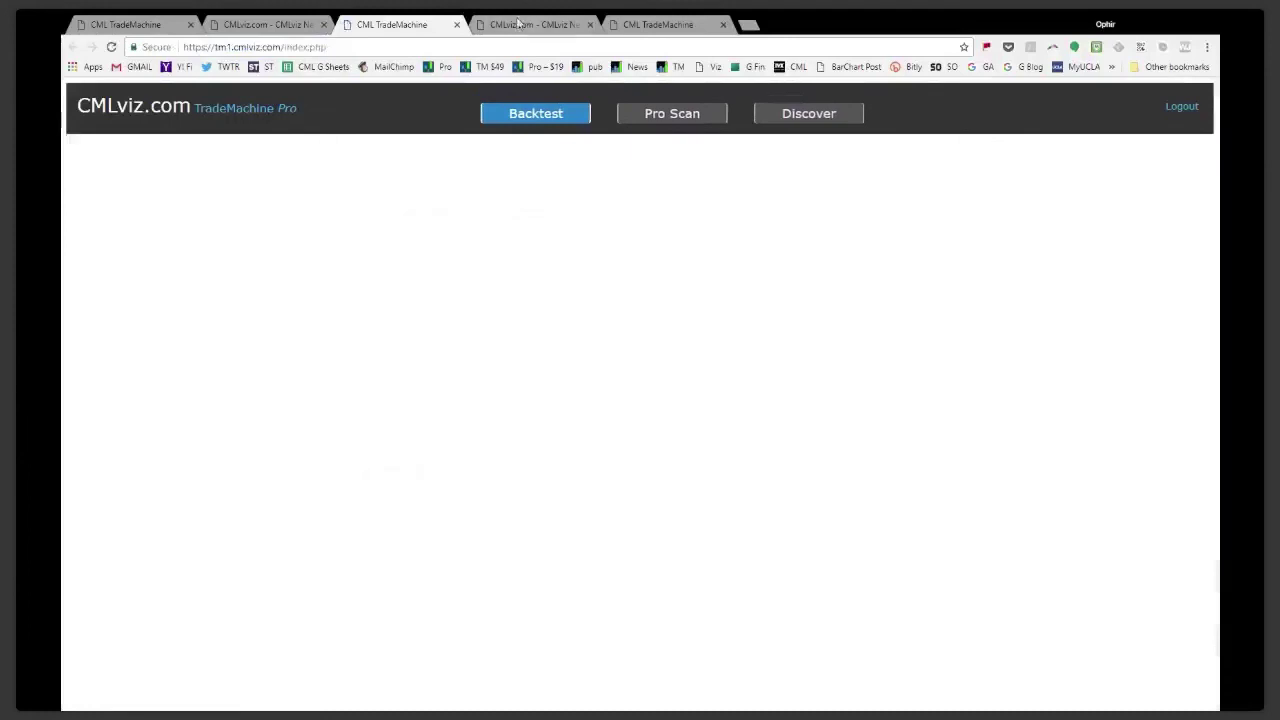
click(457, 24)
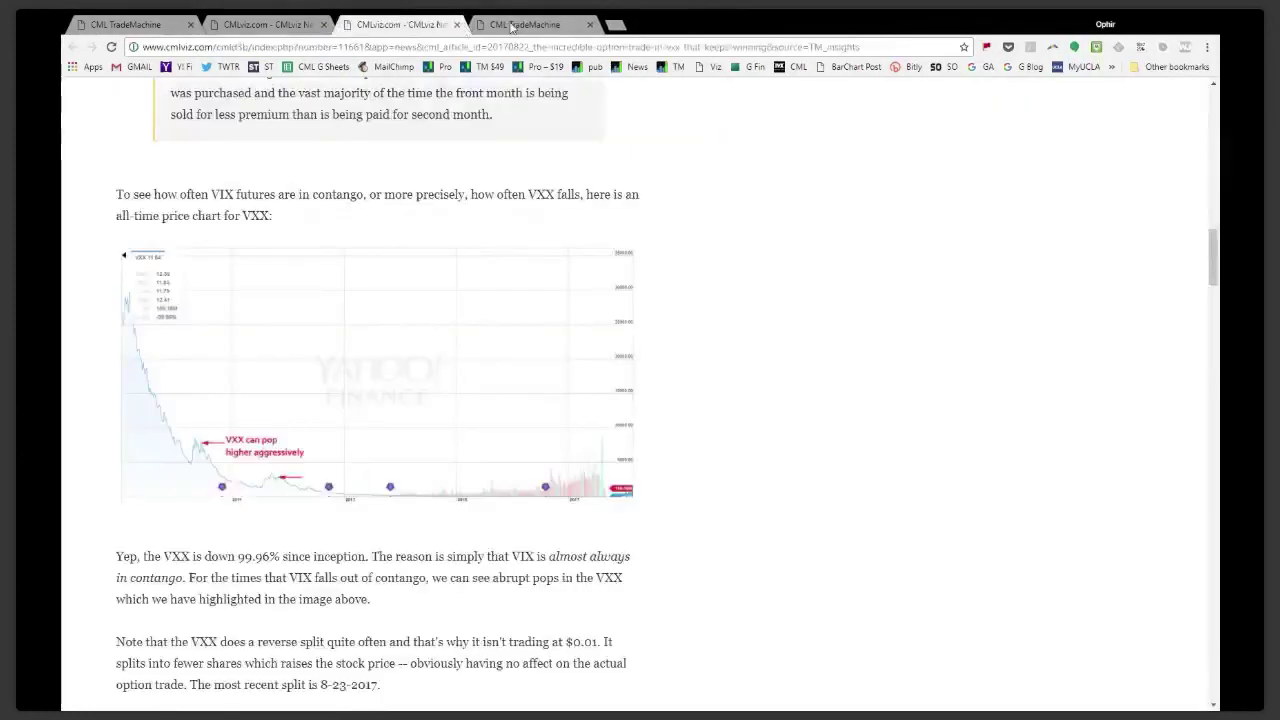
click(511, 27)
scroll(414, 507, down, 2)
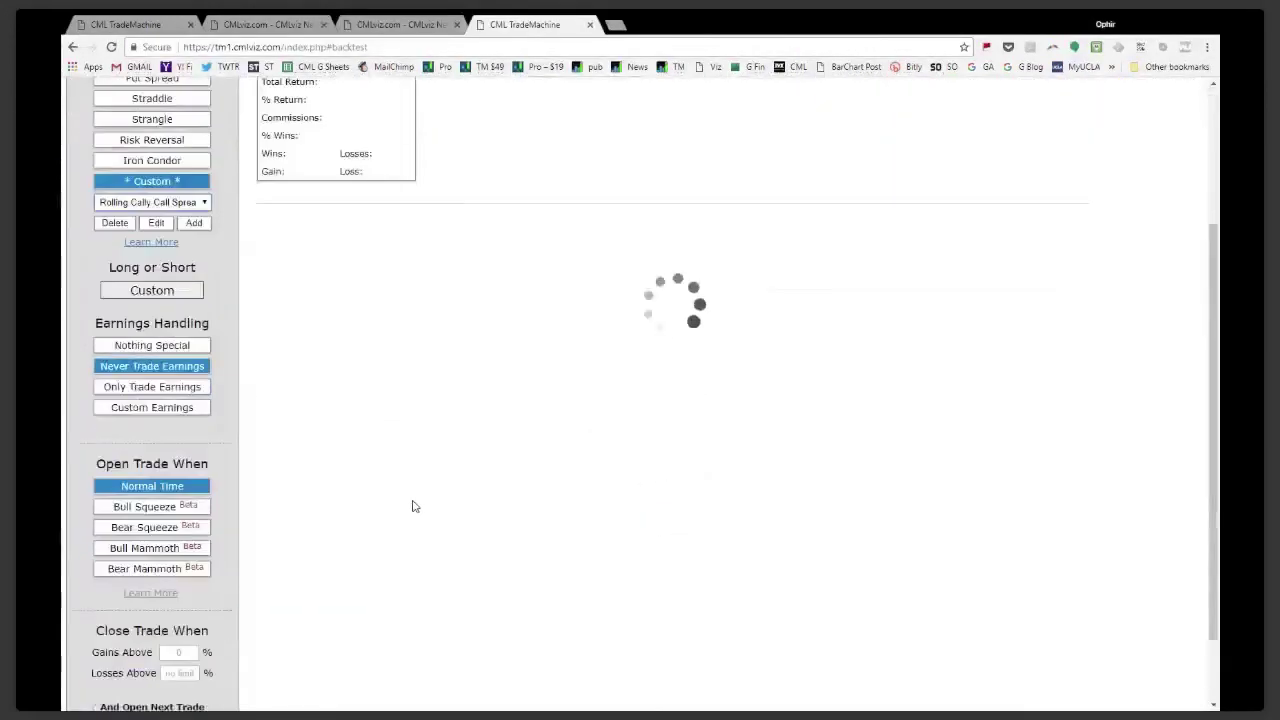
scroll(414, 507, up, 1)
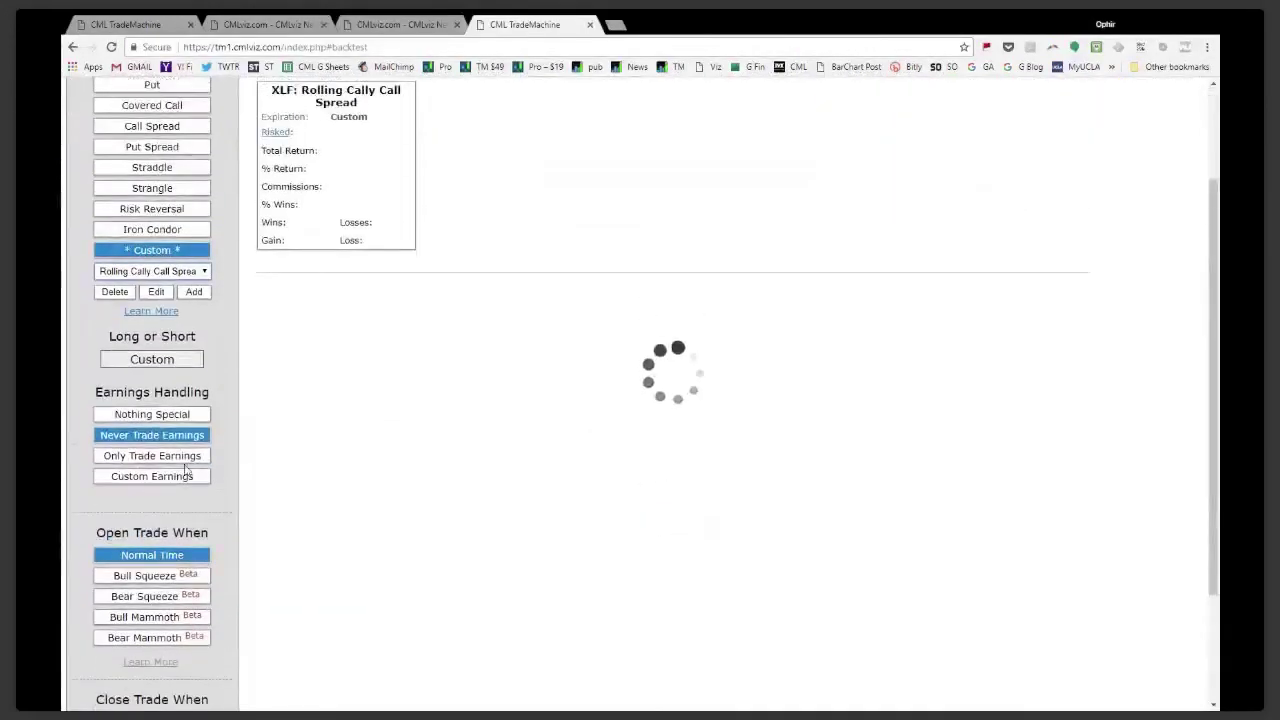
Set the XLF backtest's earnings handling to Nothing Special and copy the backtest's share link
click(152, 414)
scroll(626, 309, up, 2)
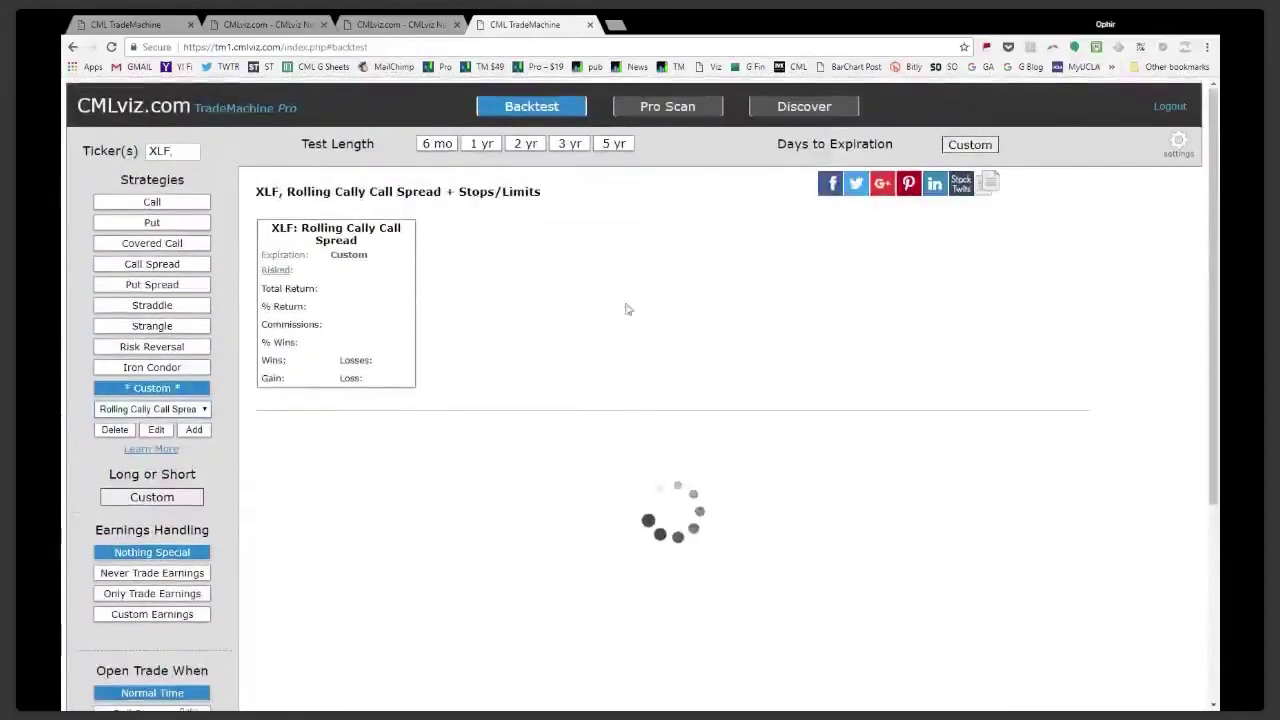
click(988, 184)
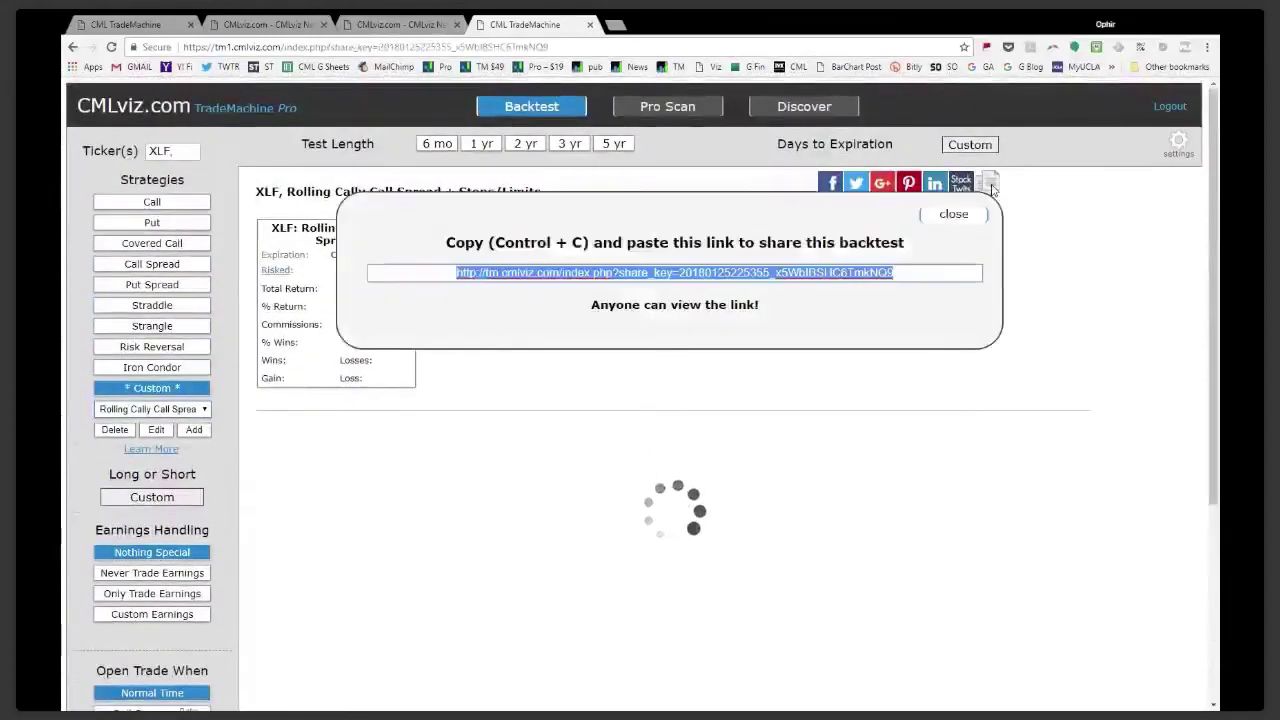
click(962, 214)
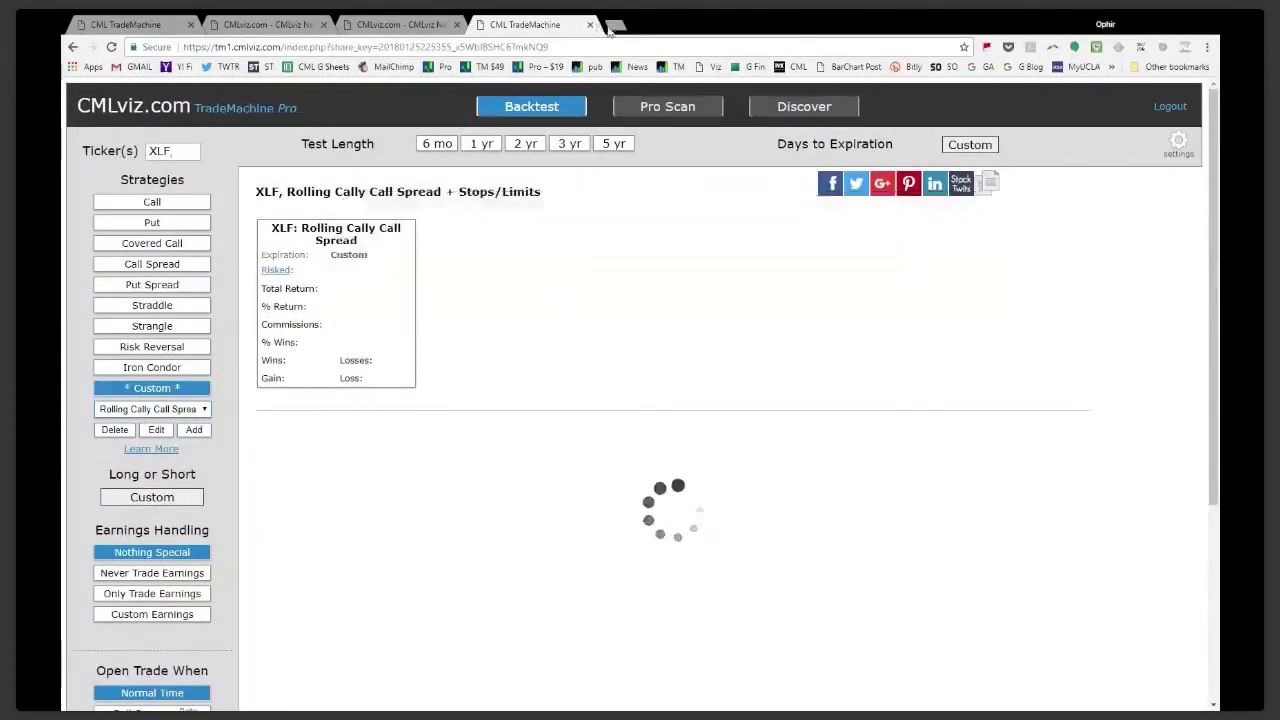
Open the copied share link in a new browser tab, and return to the original XLF backtest
click(614, 25)
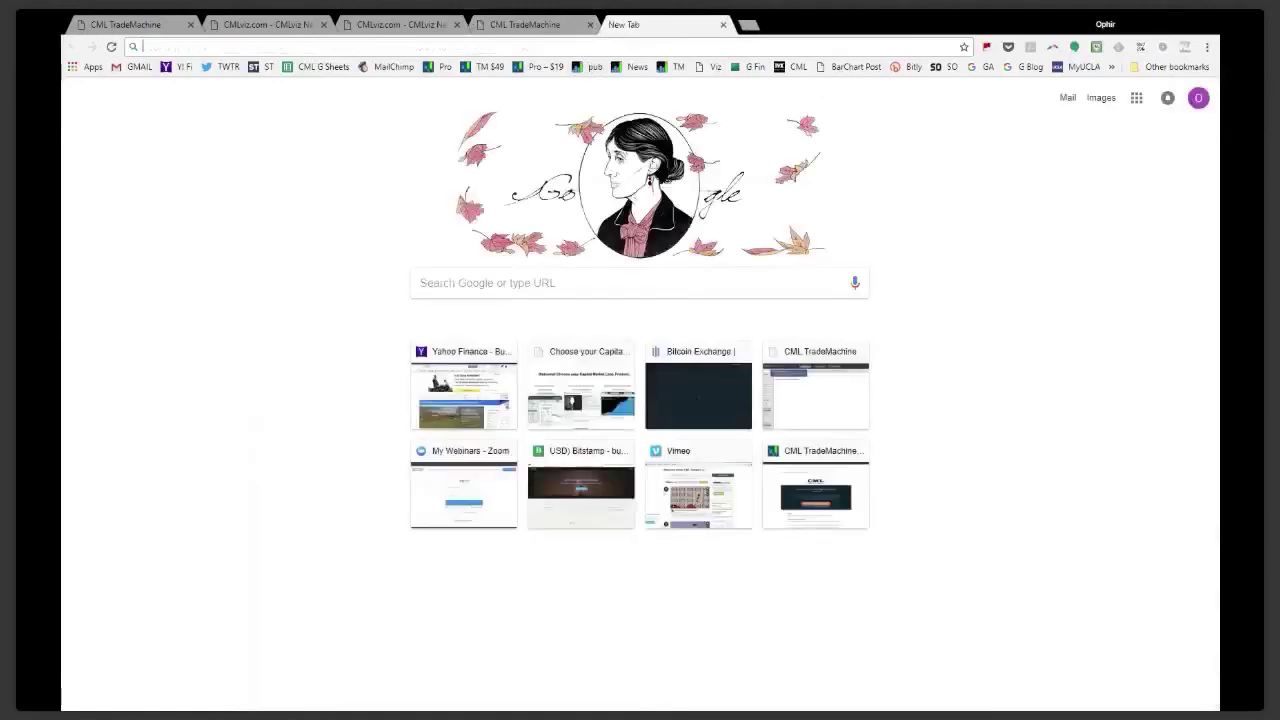
key(ctrl+v)
key(Return)
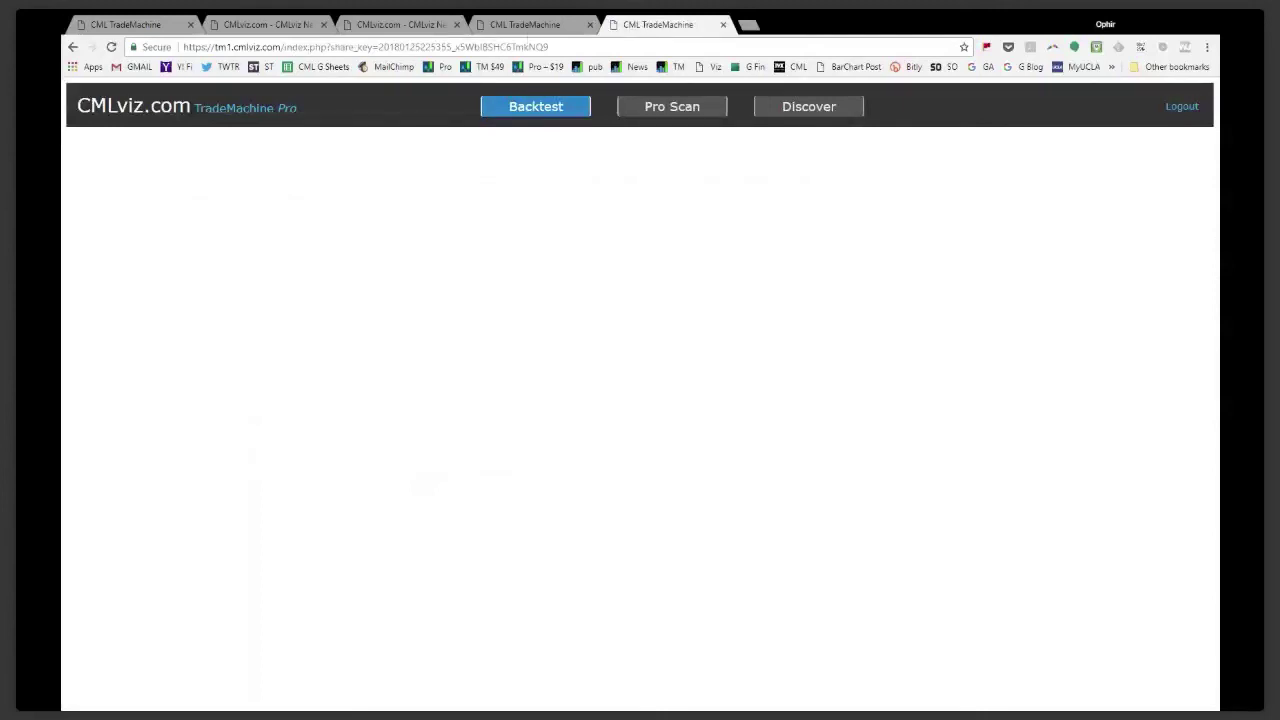
click(527, 24)
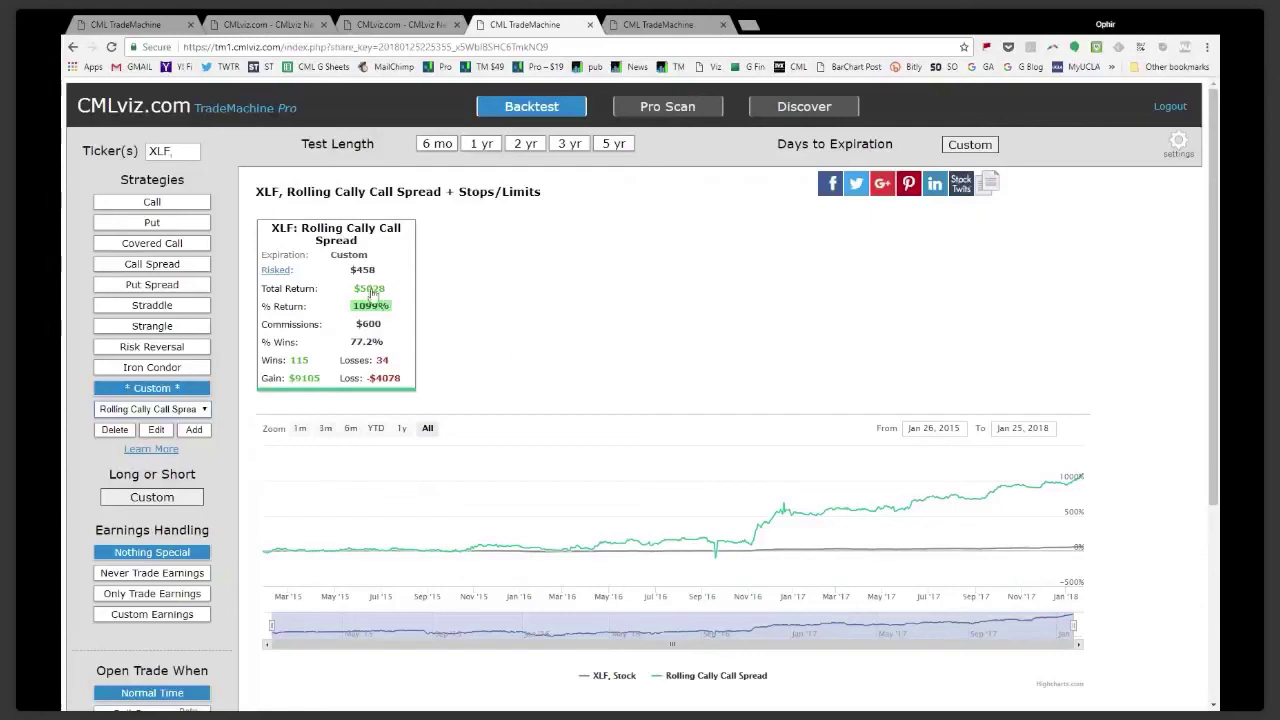
Review the Rolling Cally Call Spread's legs and front-month closing option without saving, and examine the XLF backtest's trade details
click(157, 432)
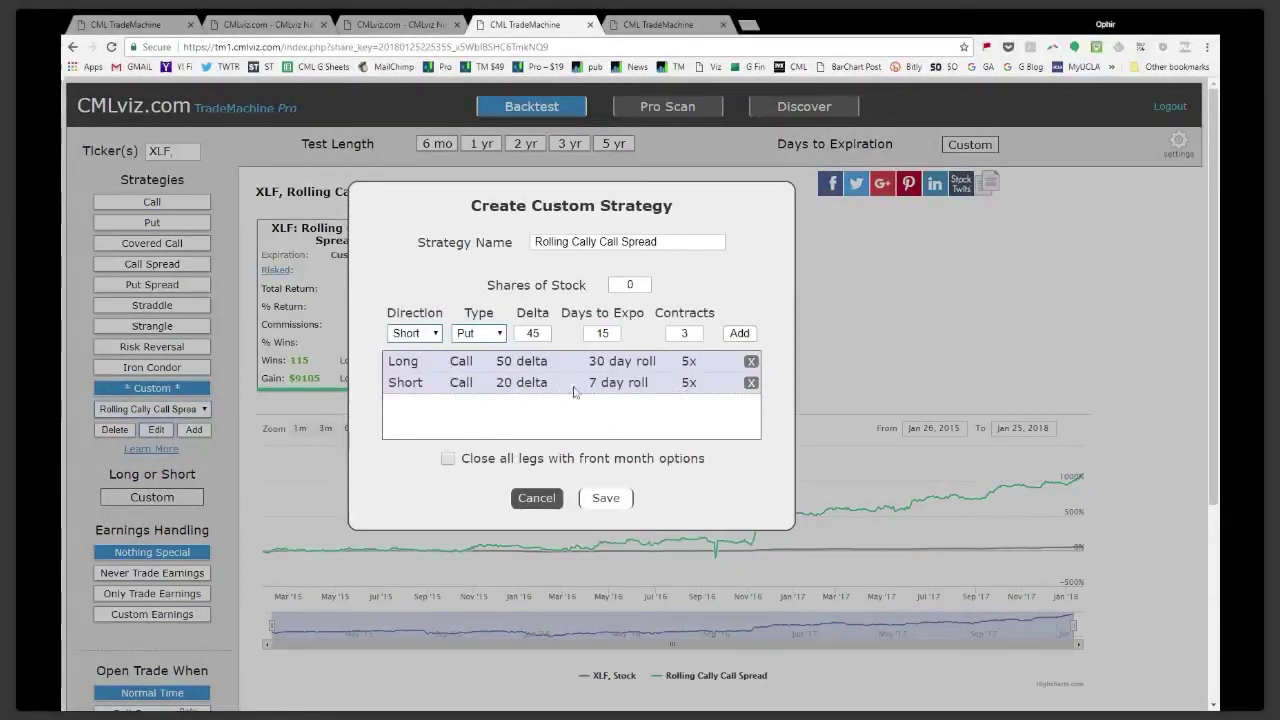
click(447, 460)
click(447, 460)
click(537, 497)
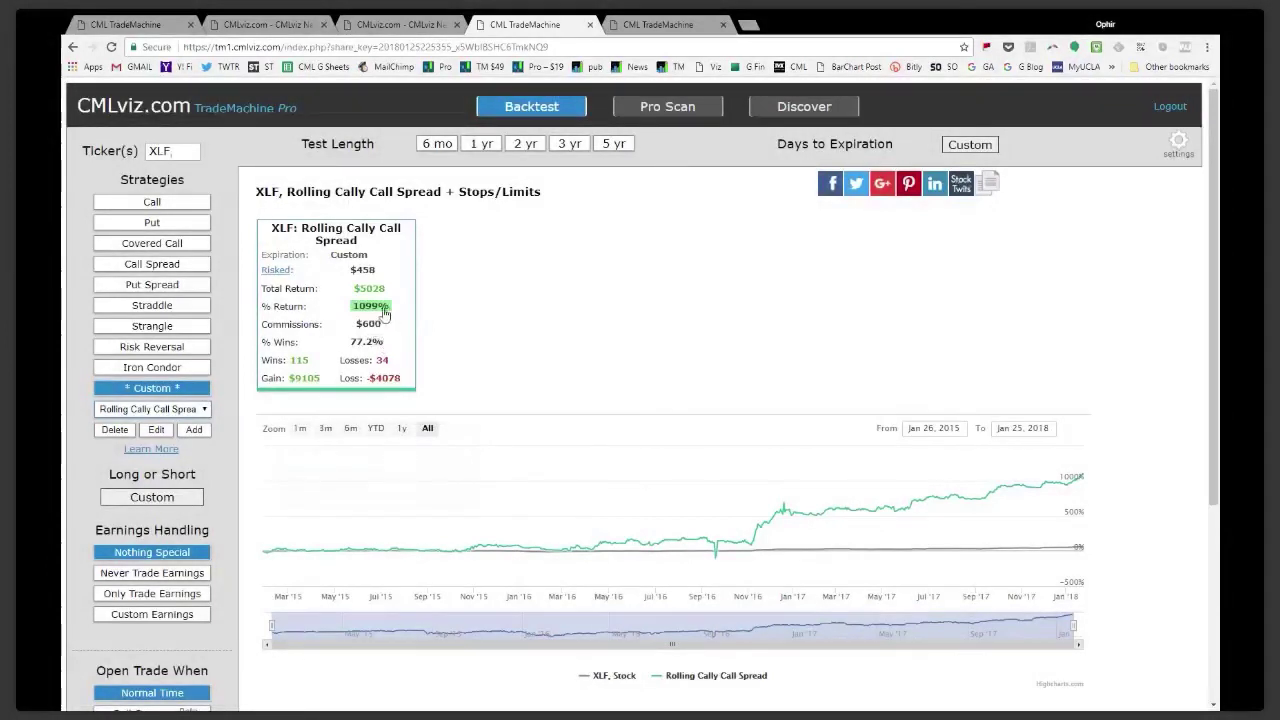
click(374, 314)
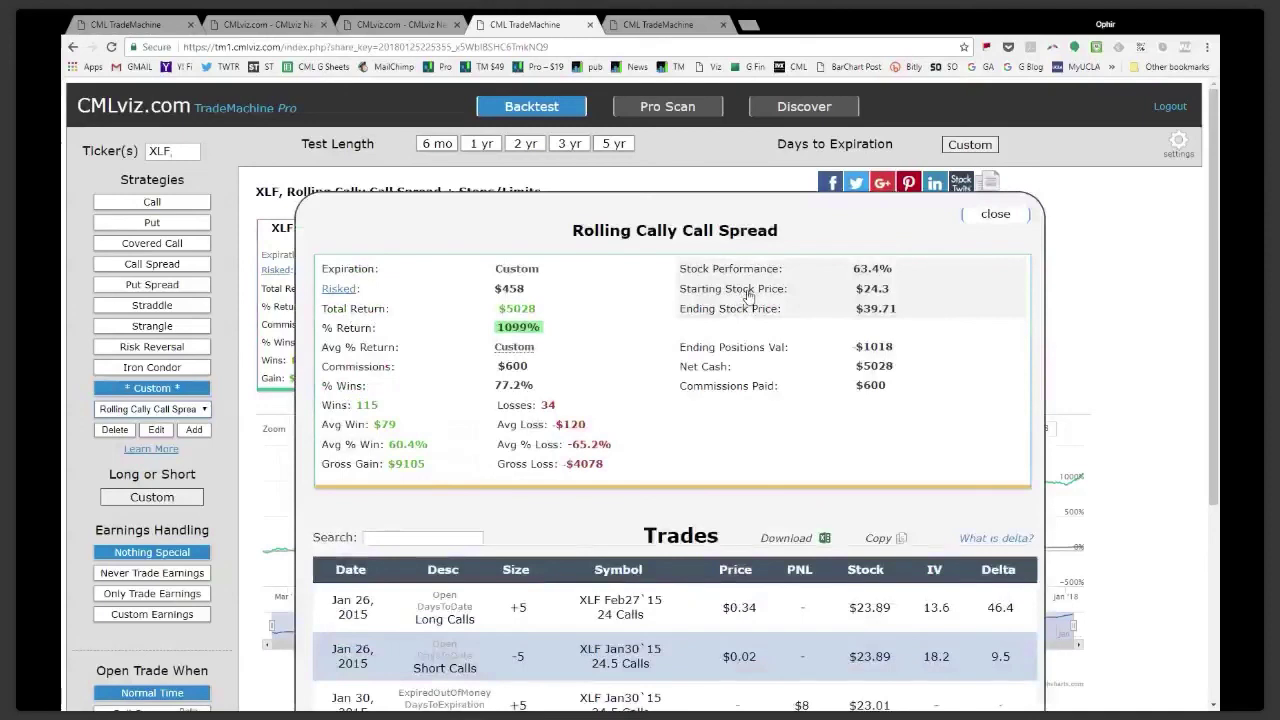
click(995, 214)
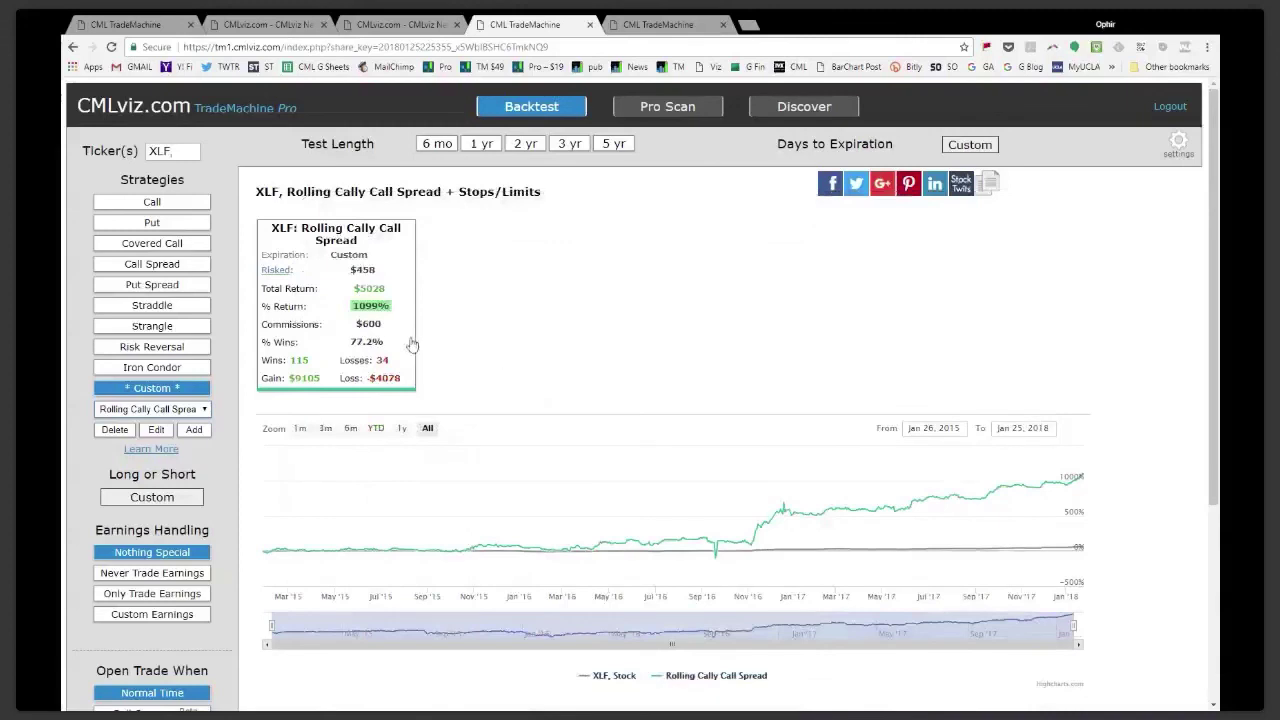